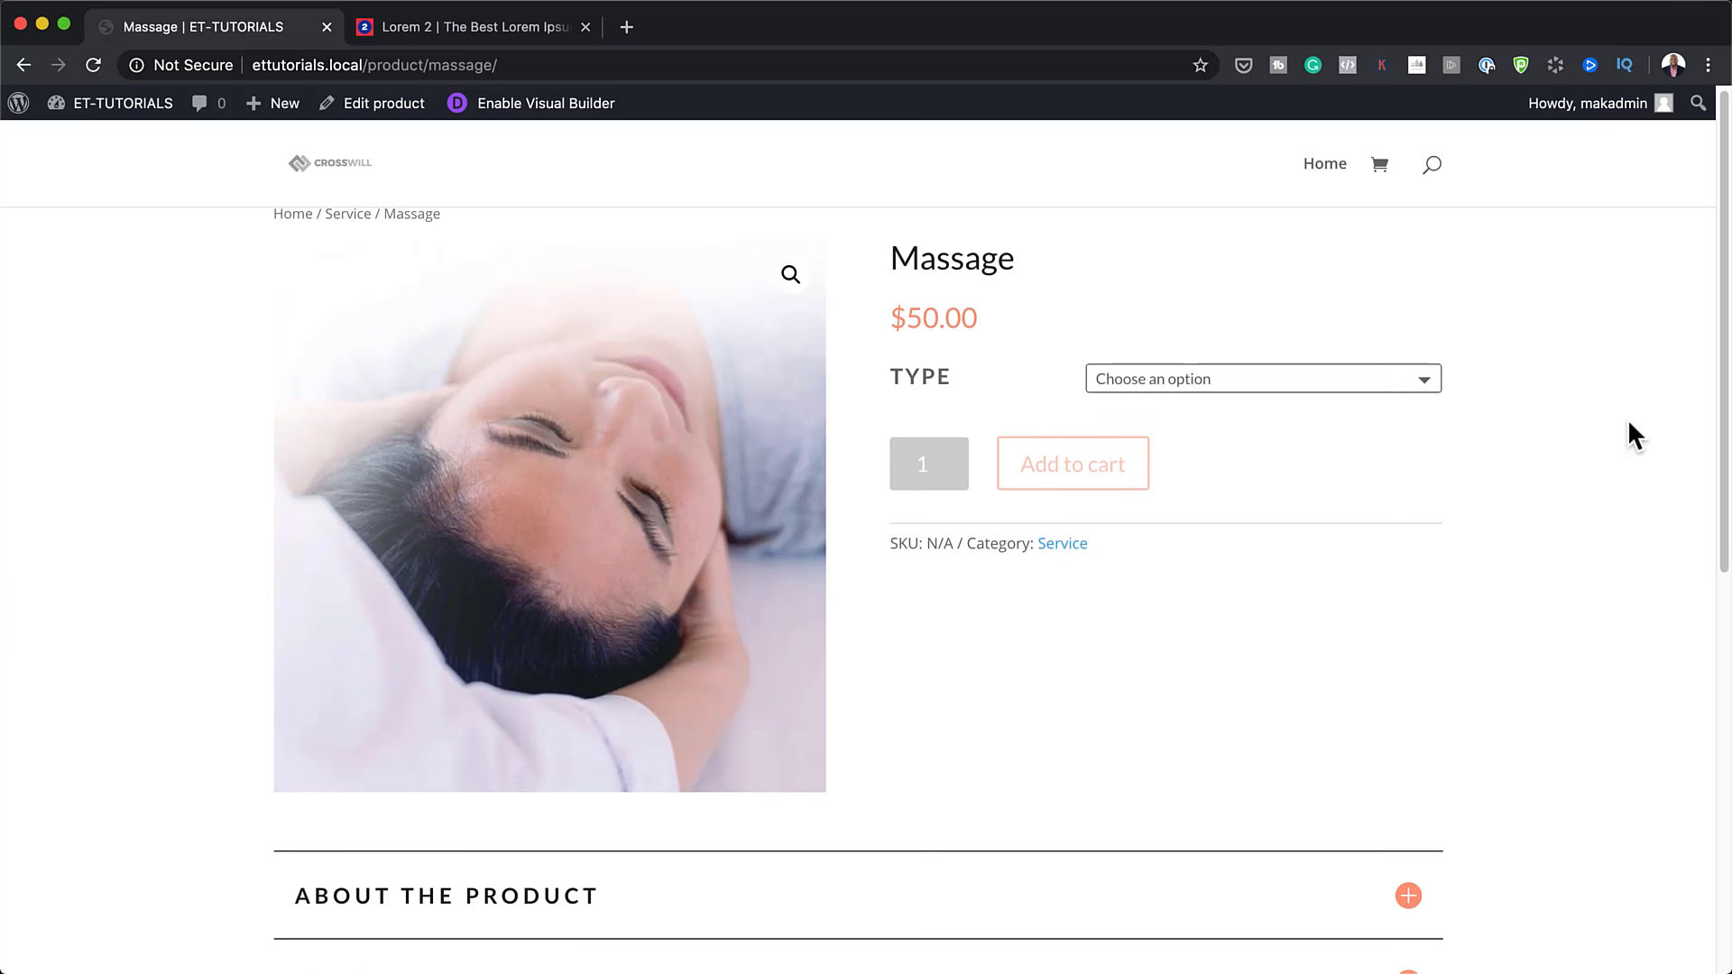
Step: Look over the Massage product page from the price and options to the reviews, and expand the About the Product section
{"action": "scroll", "coordinate": [1627, 418], "scroll_direction": "down", "scroll_amount": 1}
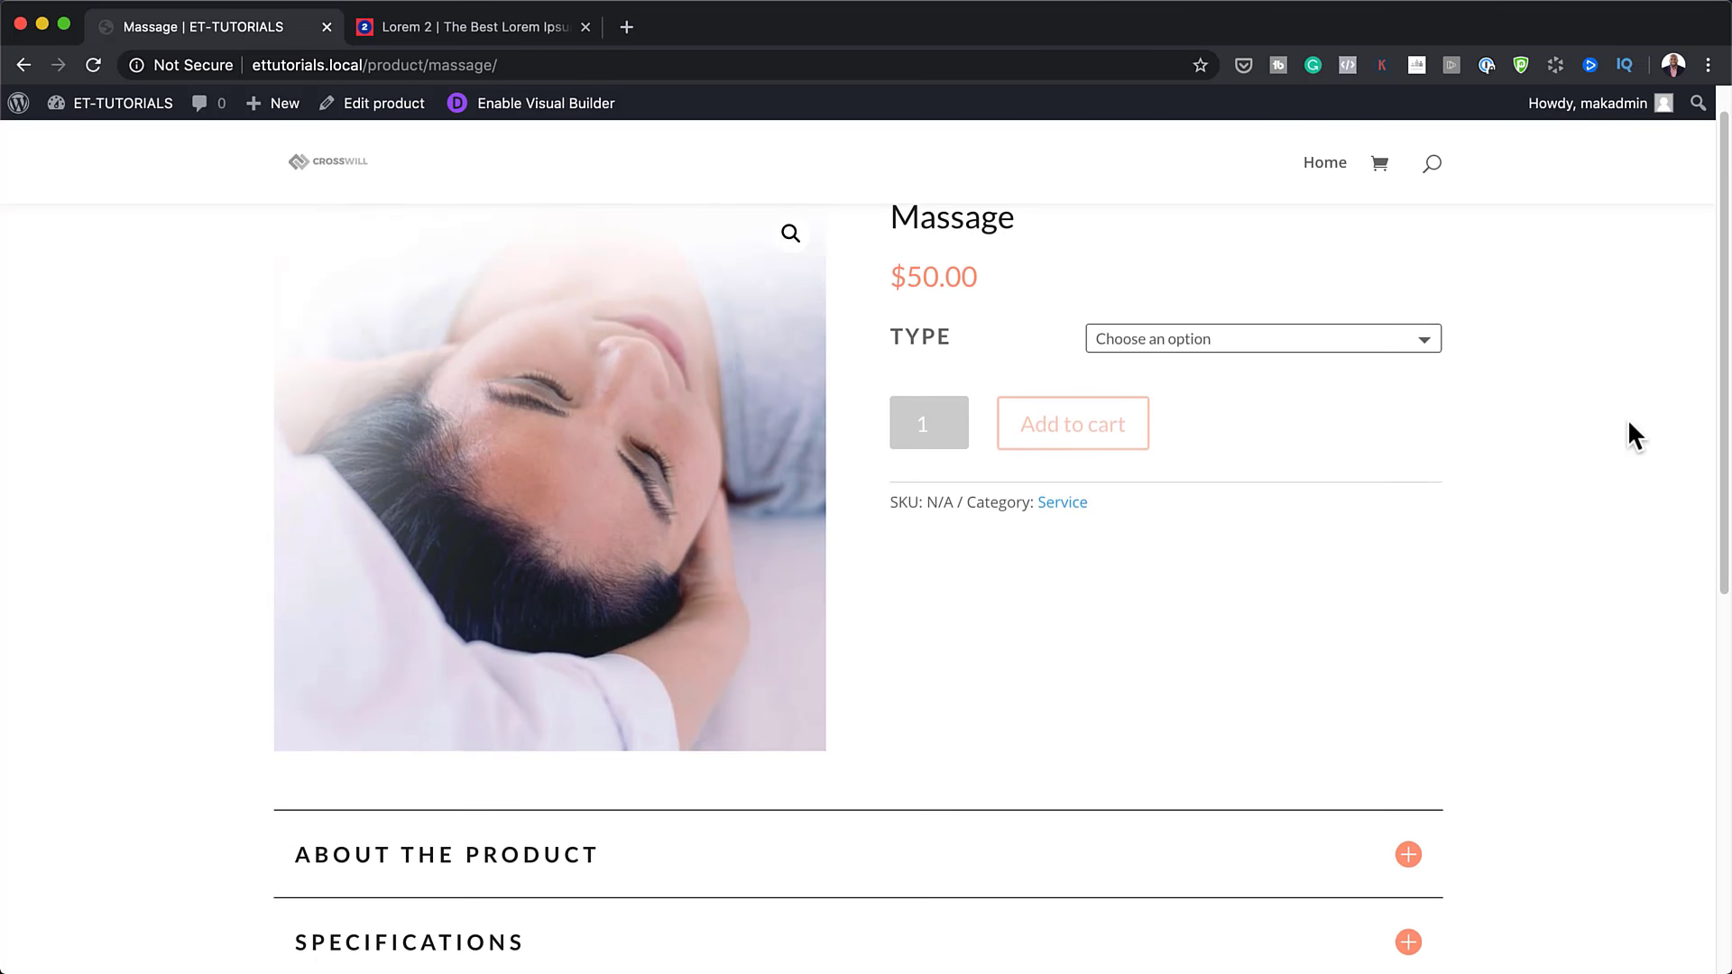
{"action": "scroll", "coordinate": [1629, 424], "scroll_direction": "down", "scroll_amount": 7}
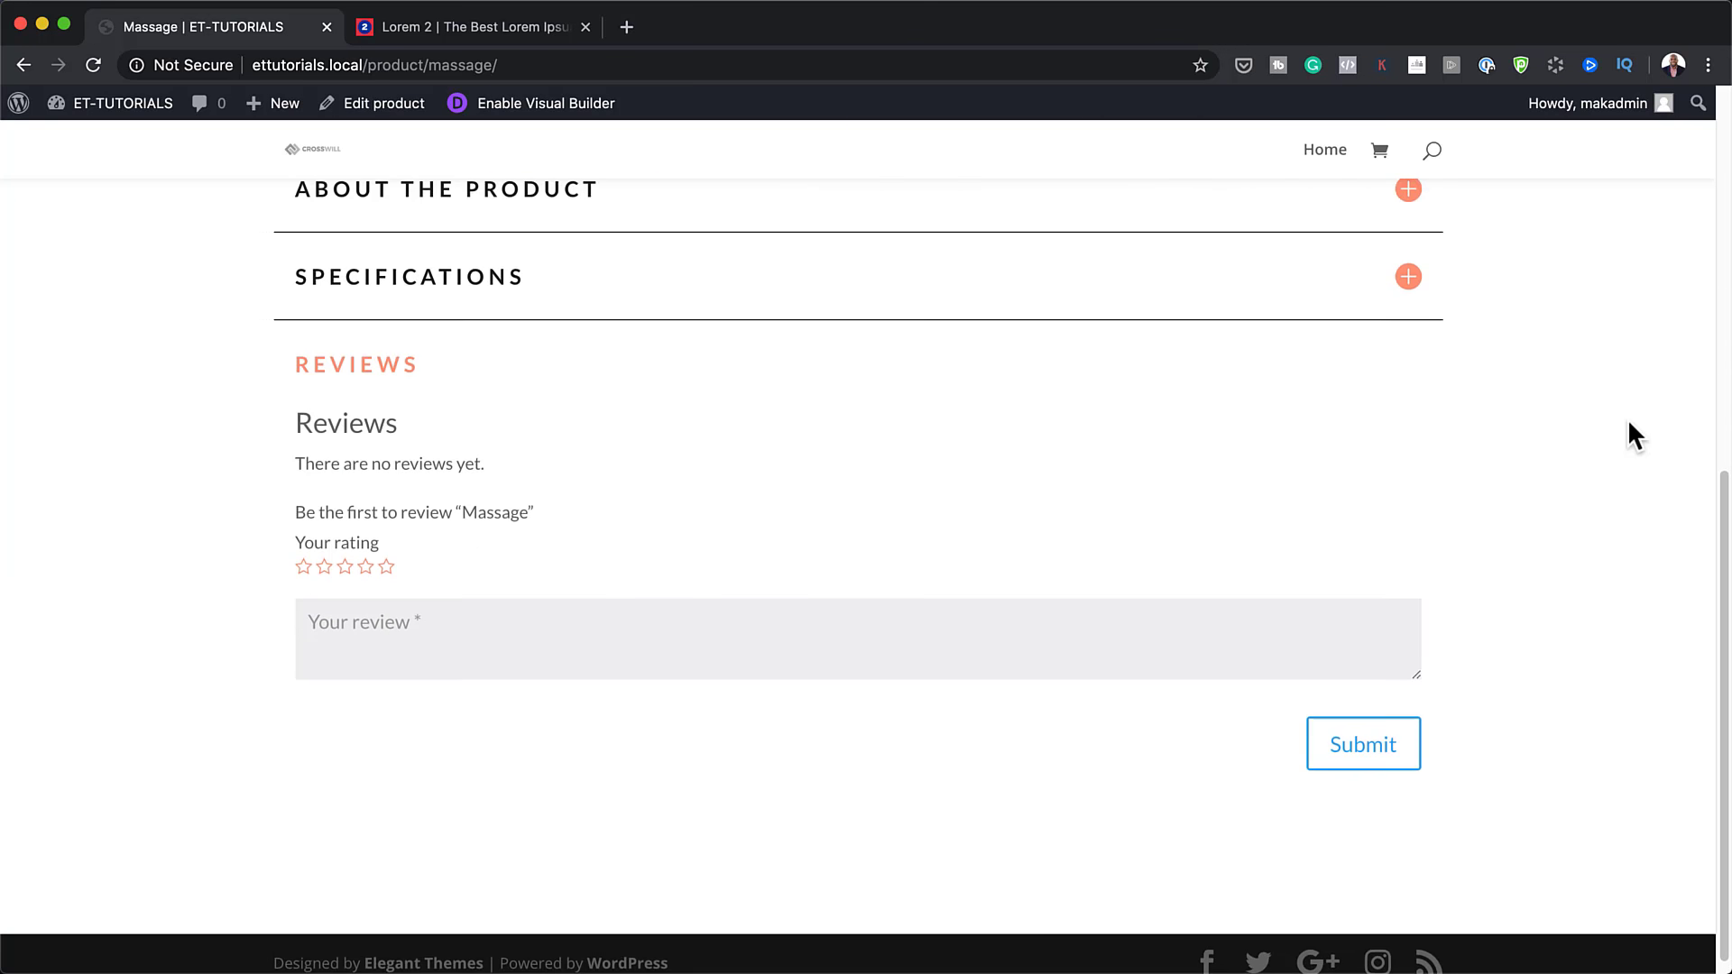
{"action": "scroll", "coordinate": [1627, 419], "scroll_direction": "up", "scroll_amount": 3}
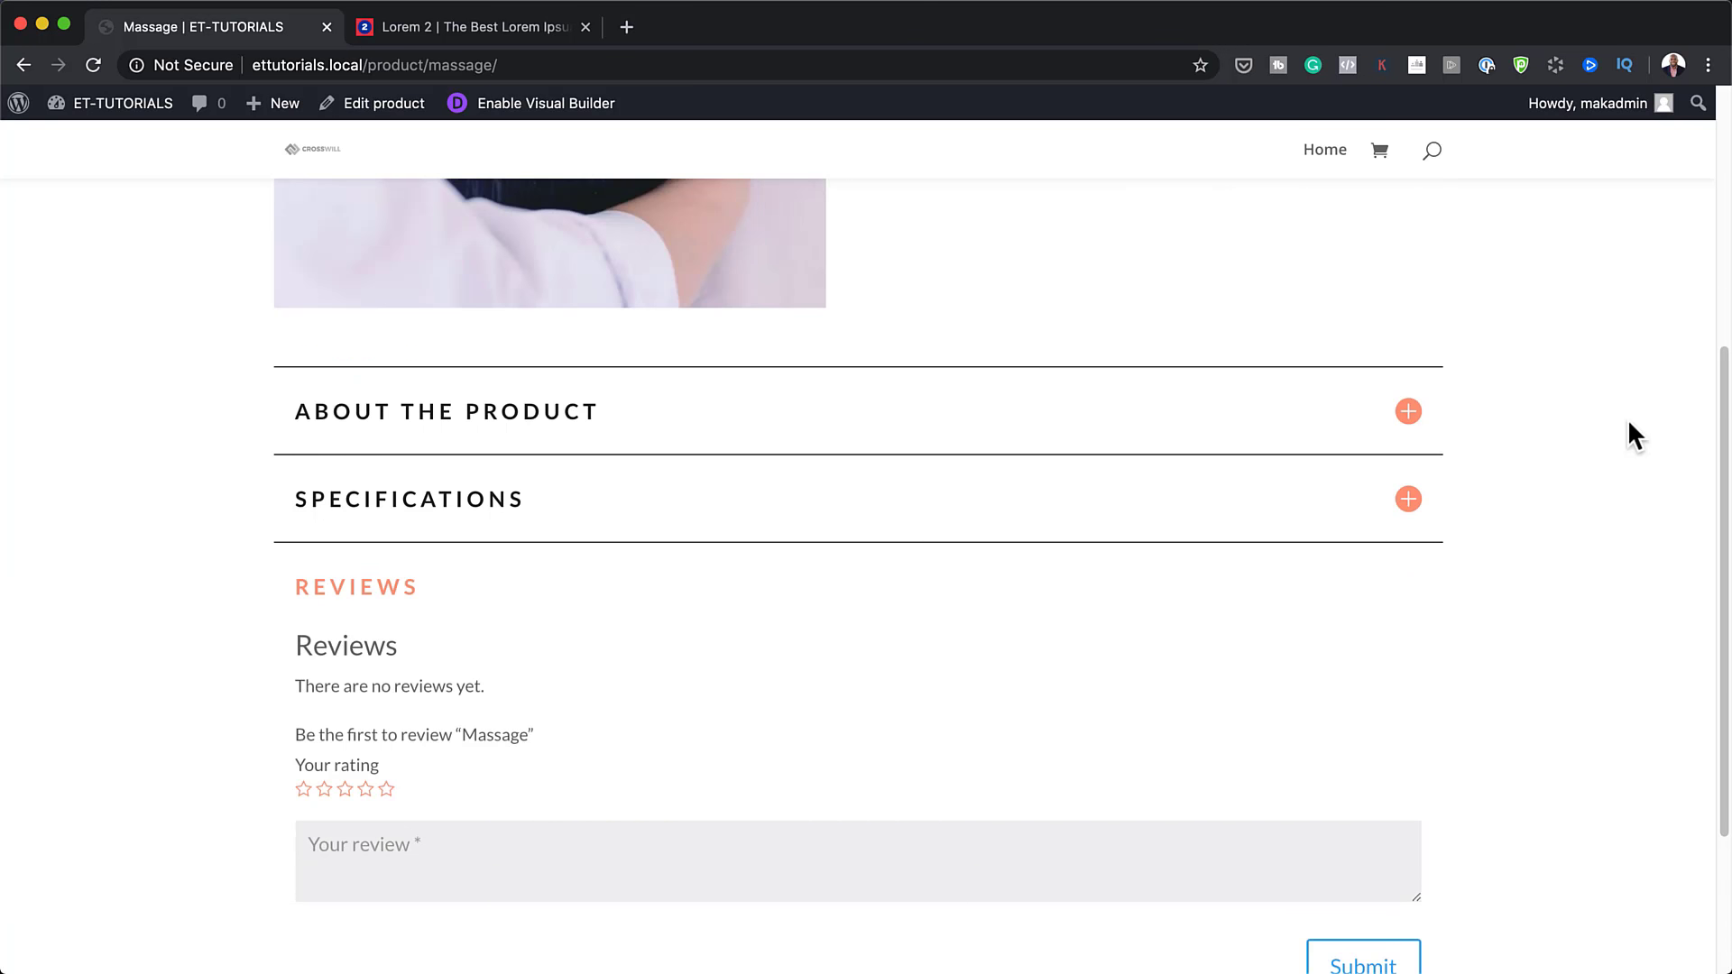
{"action": "left_click", "coordinate": [1408, 416]}
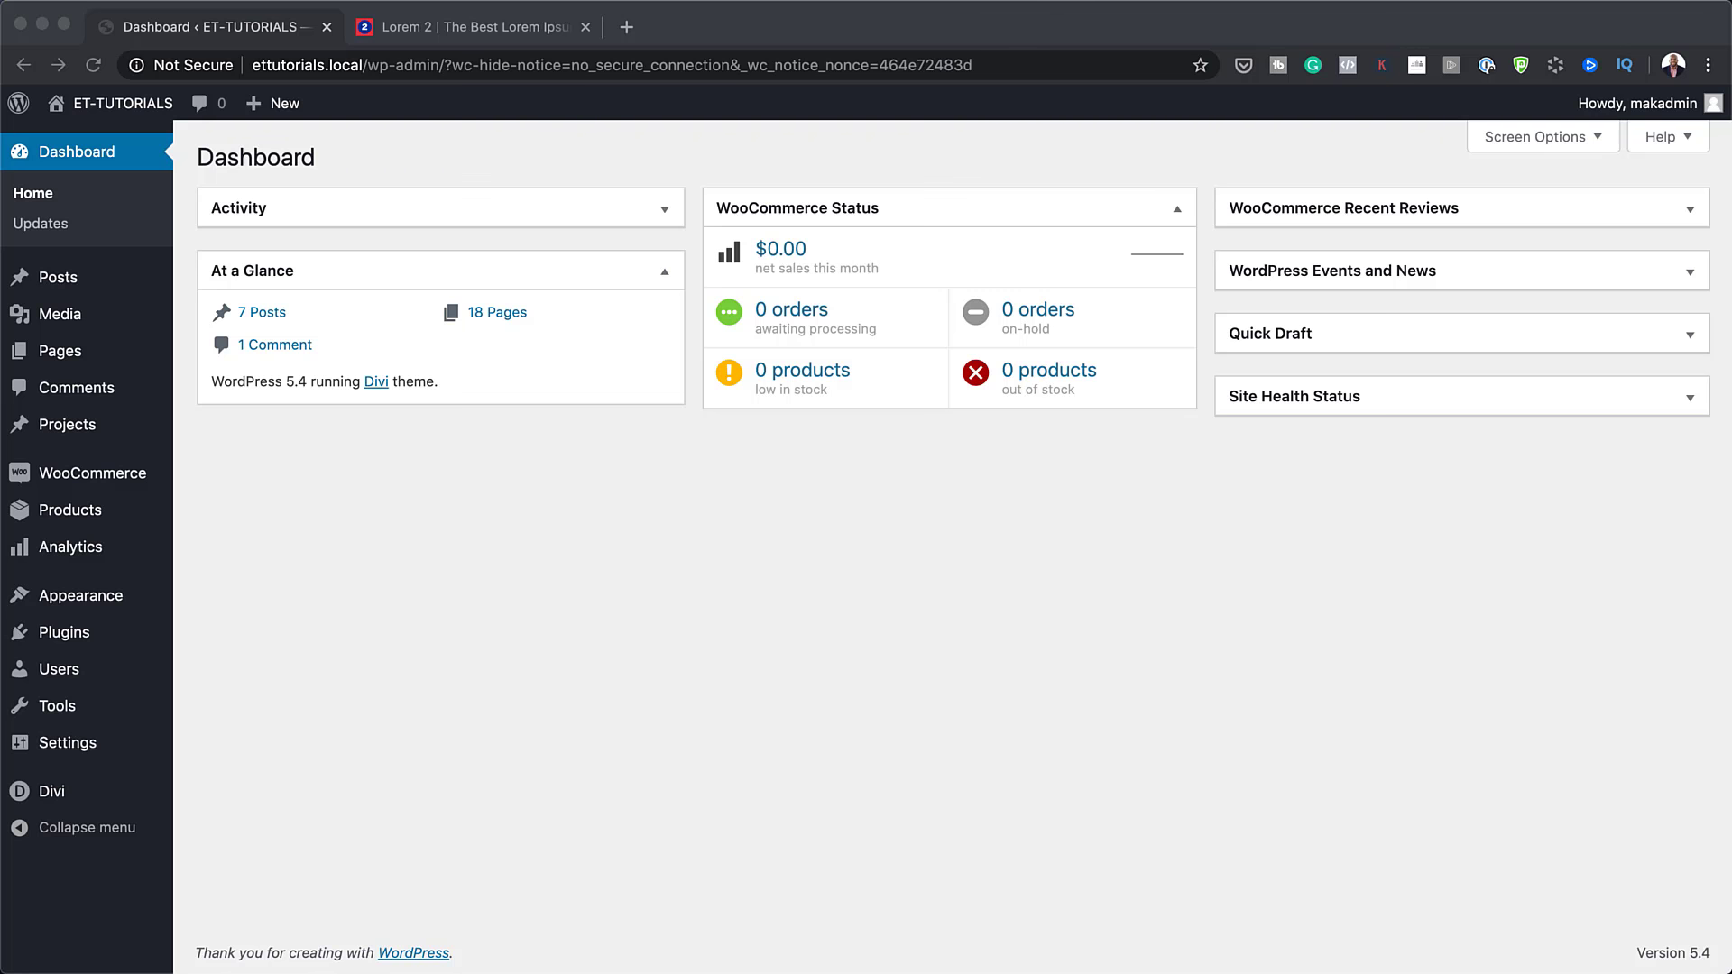
Step: Create a new product named Massage with a lorem ipsum description under the headings Quality Massage and Our Guarantee
{"action": "mouse_move", "coordinate": [27, 526]}
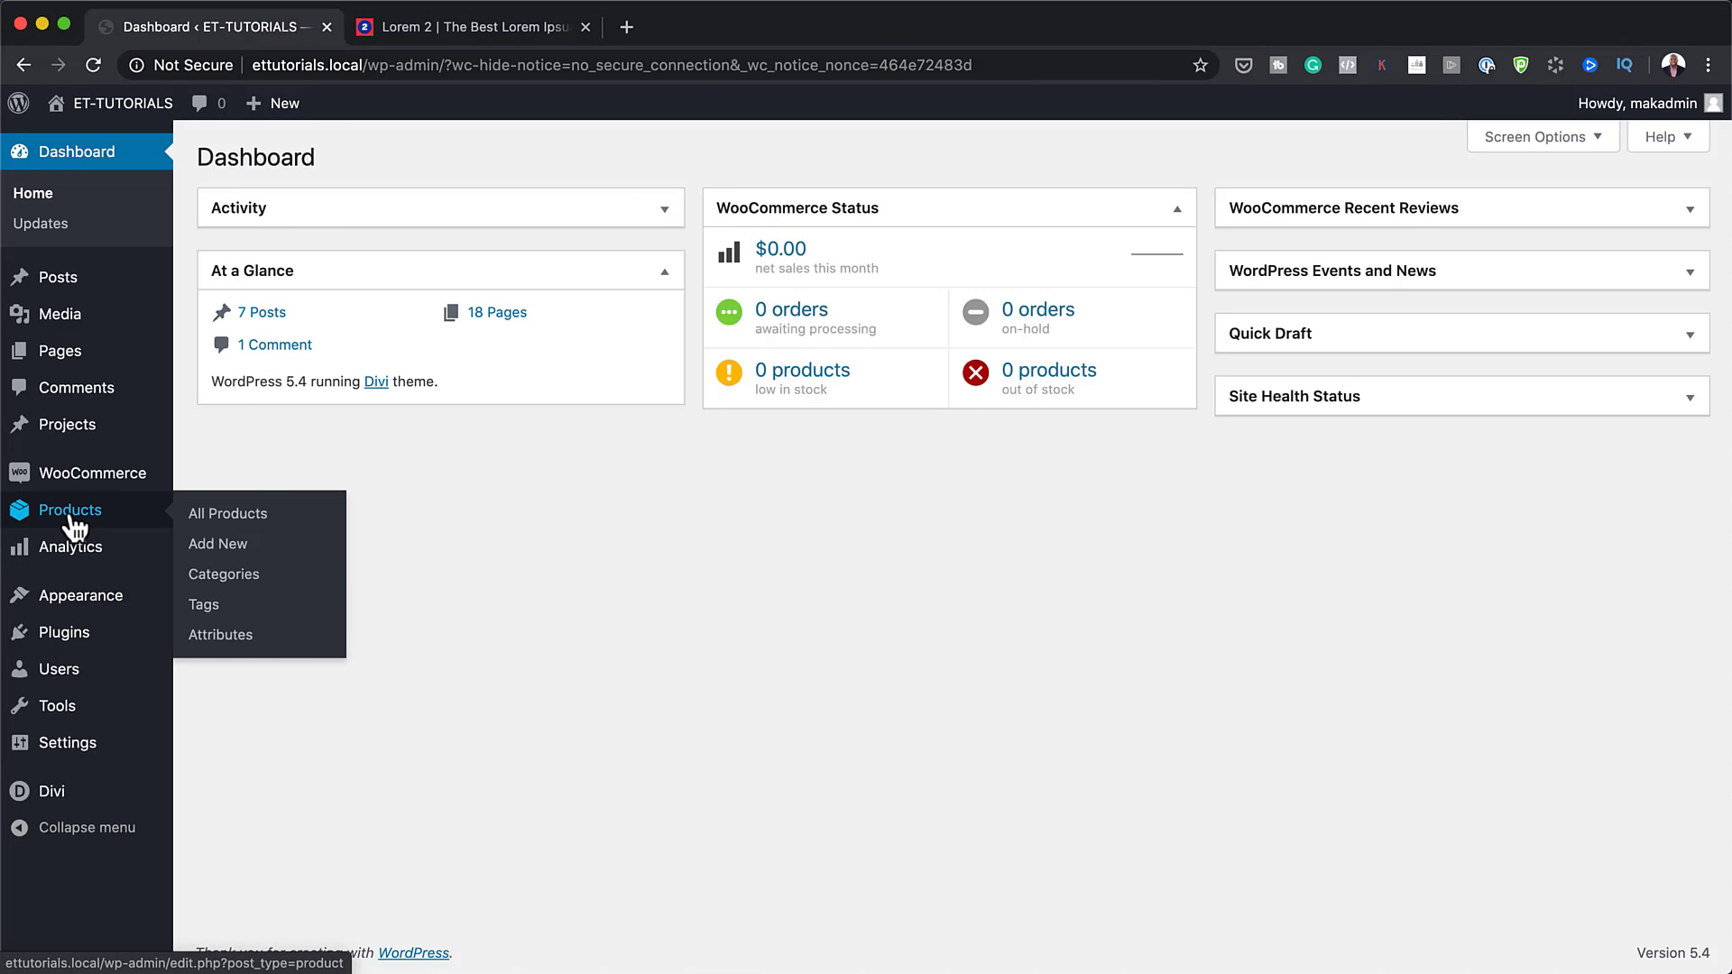
{"action": "left_click", "coordinate": [240, 547]}
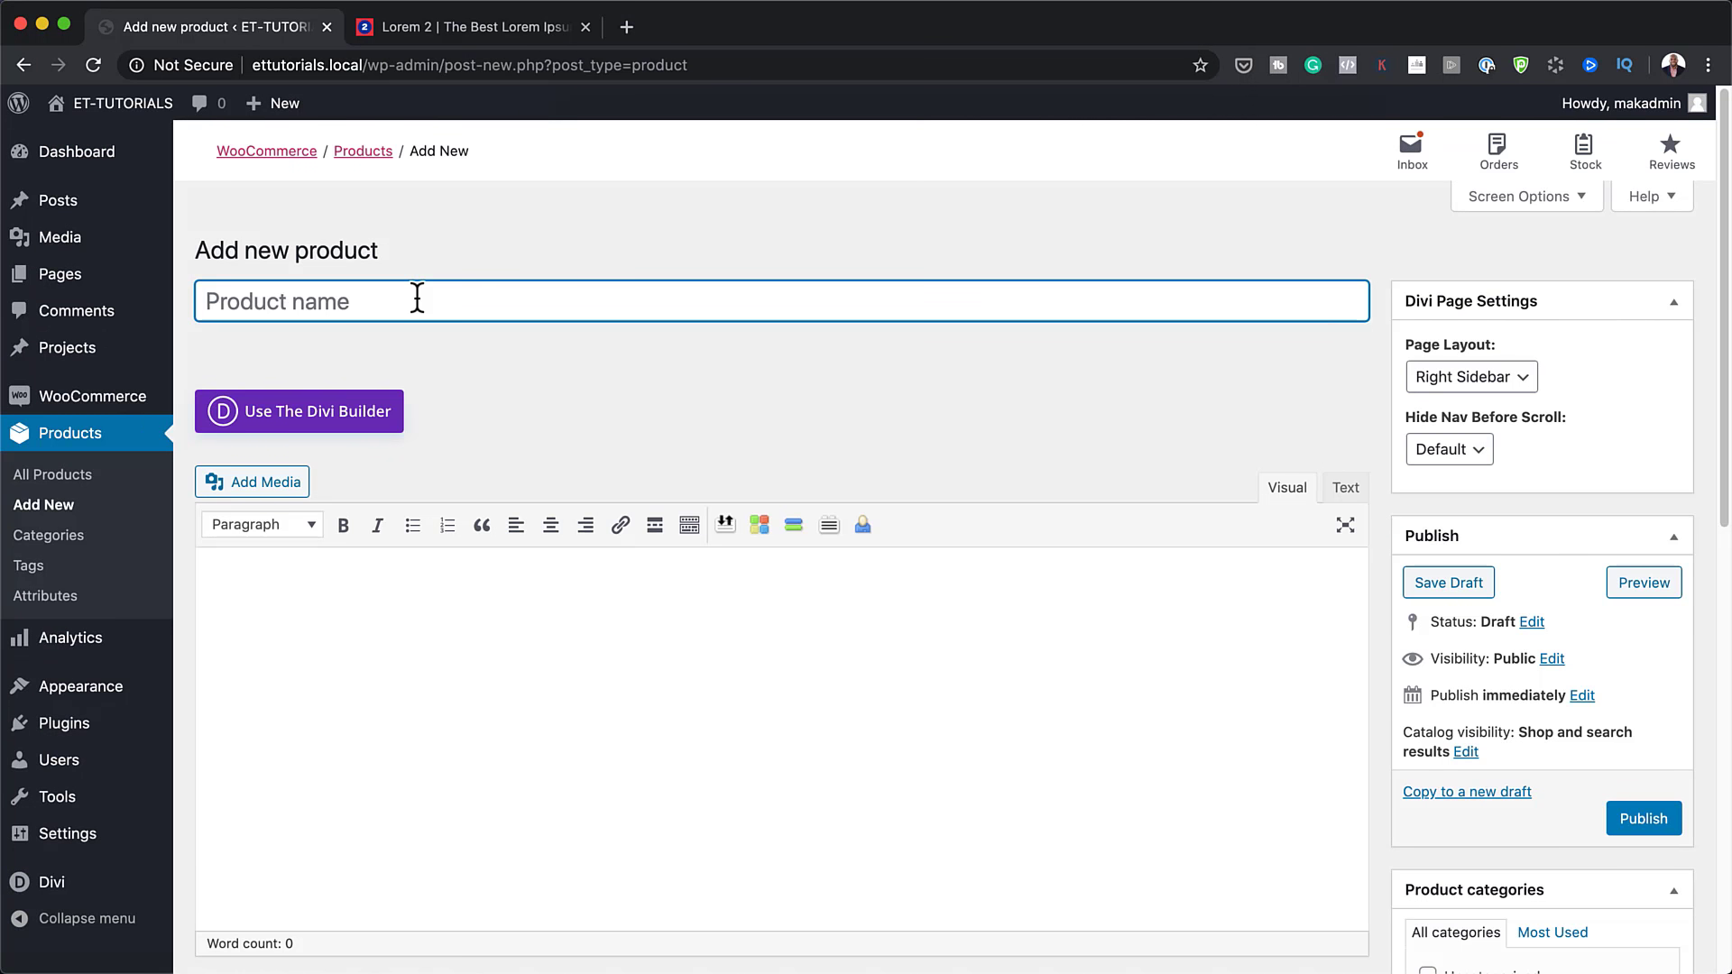
{"action": "type", "text": "Massage"}
{"action": "left_click", "coordinate": [334, 591]}
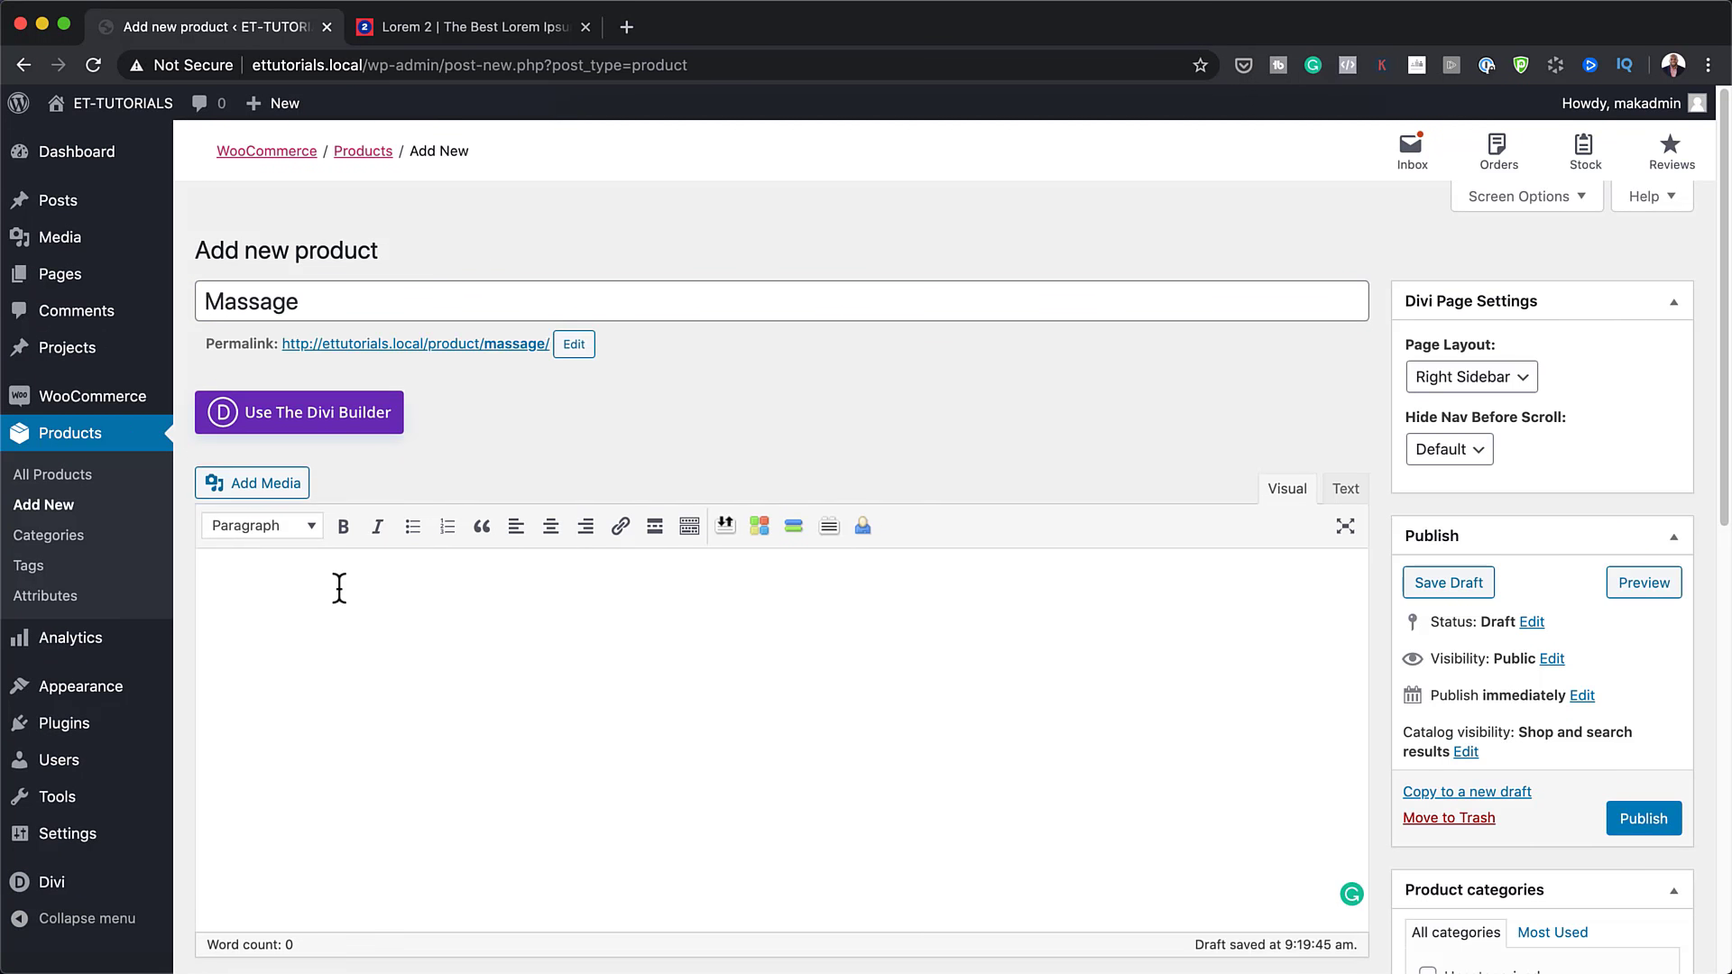
{"action": "type", "text": "< h3 >Quality Massage</ h3 > Lorem ipsum dolor sit amet, consectetur adipiscing elit. Vestibulum sagittis orci ac odio dictum tincidunt. Donec ut metus leo. Class aptent taciti sociosqu ad litora torquent per conubia nostra, per inceptos himenaeos.  < ul > < li >Lorem ipsum dolor sit amet, consectetur adipiscing elit.</ li > < li >Vestibulum sagittis orci ac odio dictum tincidunt.</ li > < li >Donec ut metus leo.</ li > </ ul >  < h3 >Our Gaurantee</ h3 >  Lorem ipsum dolor sit amet, consectetur adipiscing elit. Vestibulum sagittis orci ac odio dictum tincidunt. Donec ut metus leo. Class aptent taciti sociosqu ad litora torquent per conubia nostra, per inceptos himenaeos."}
Step: Add a new product category named Service for the Massage product
{"action": "scroll", "coordinate": [915, 724], "scroll_direction": "down", "scroll_amount": 5}
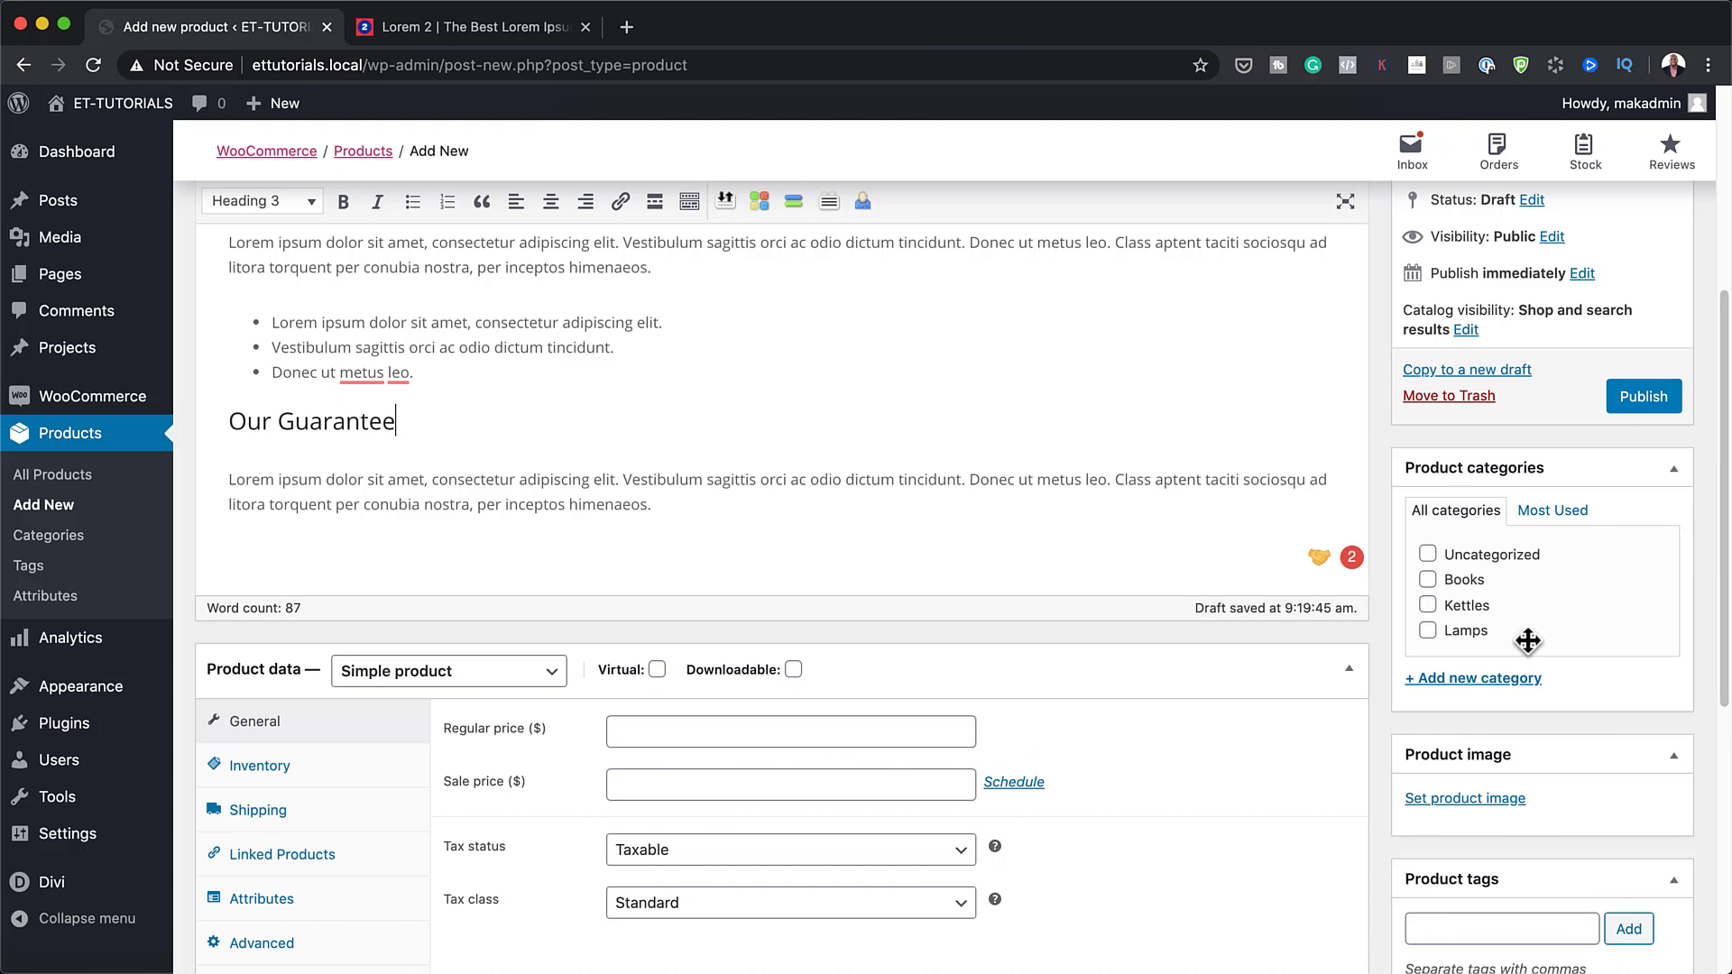
{"action": "left_click", "coordinate": [1513, 679]}
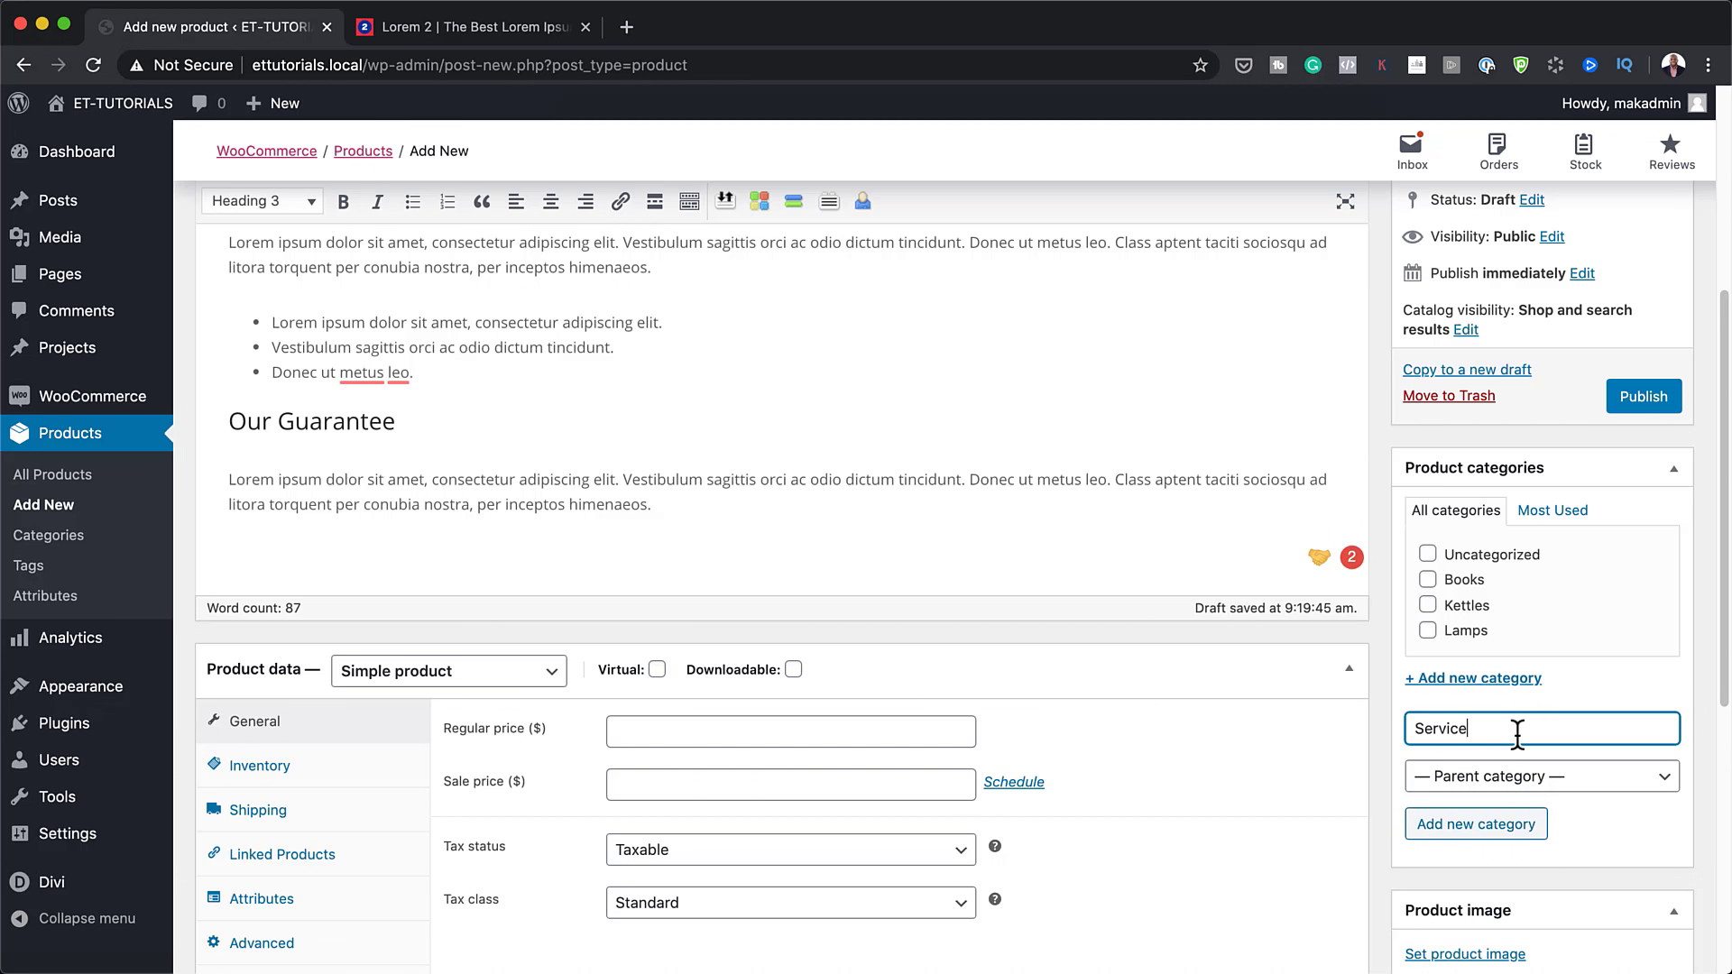
{"action": "left_click", "coordinate": [1481, 824]}
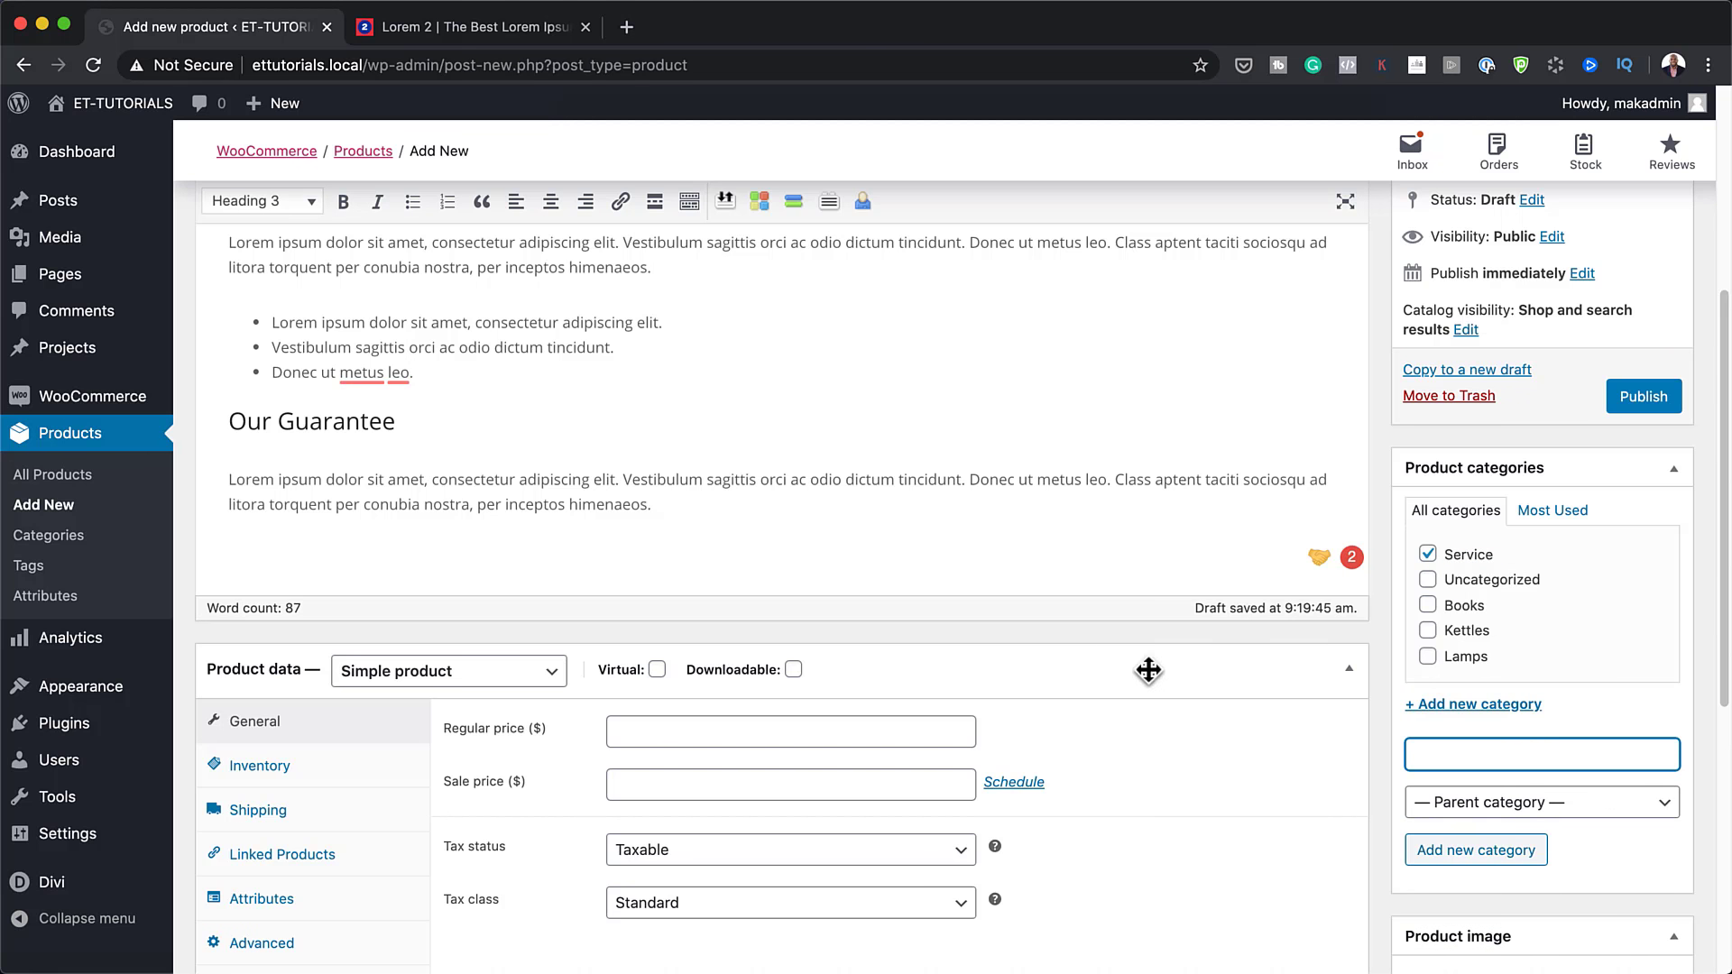
Step: Set massage-11.jpg from the media library as the product image
{"action": "scroll", "coordinate": [1537, 722], "scroll_direction": "down", "scroll_amount": 5}
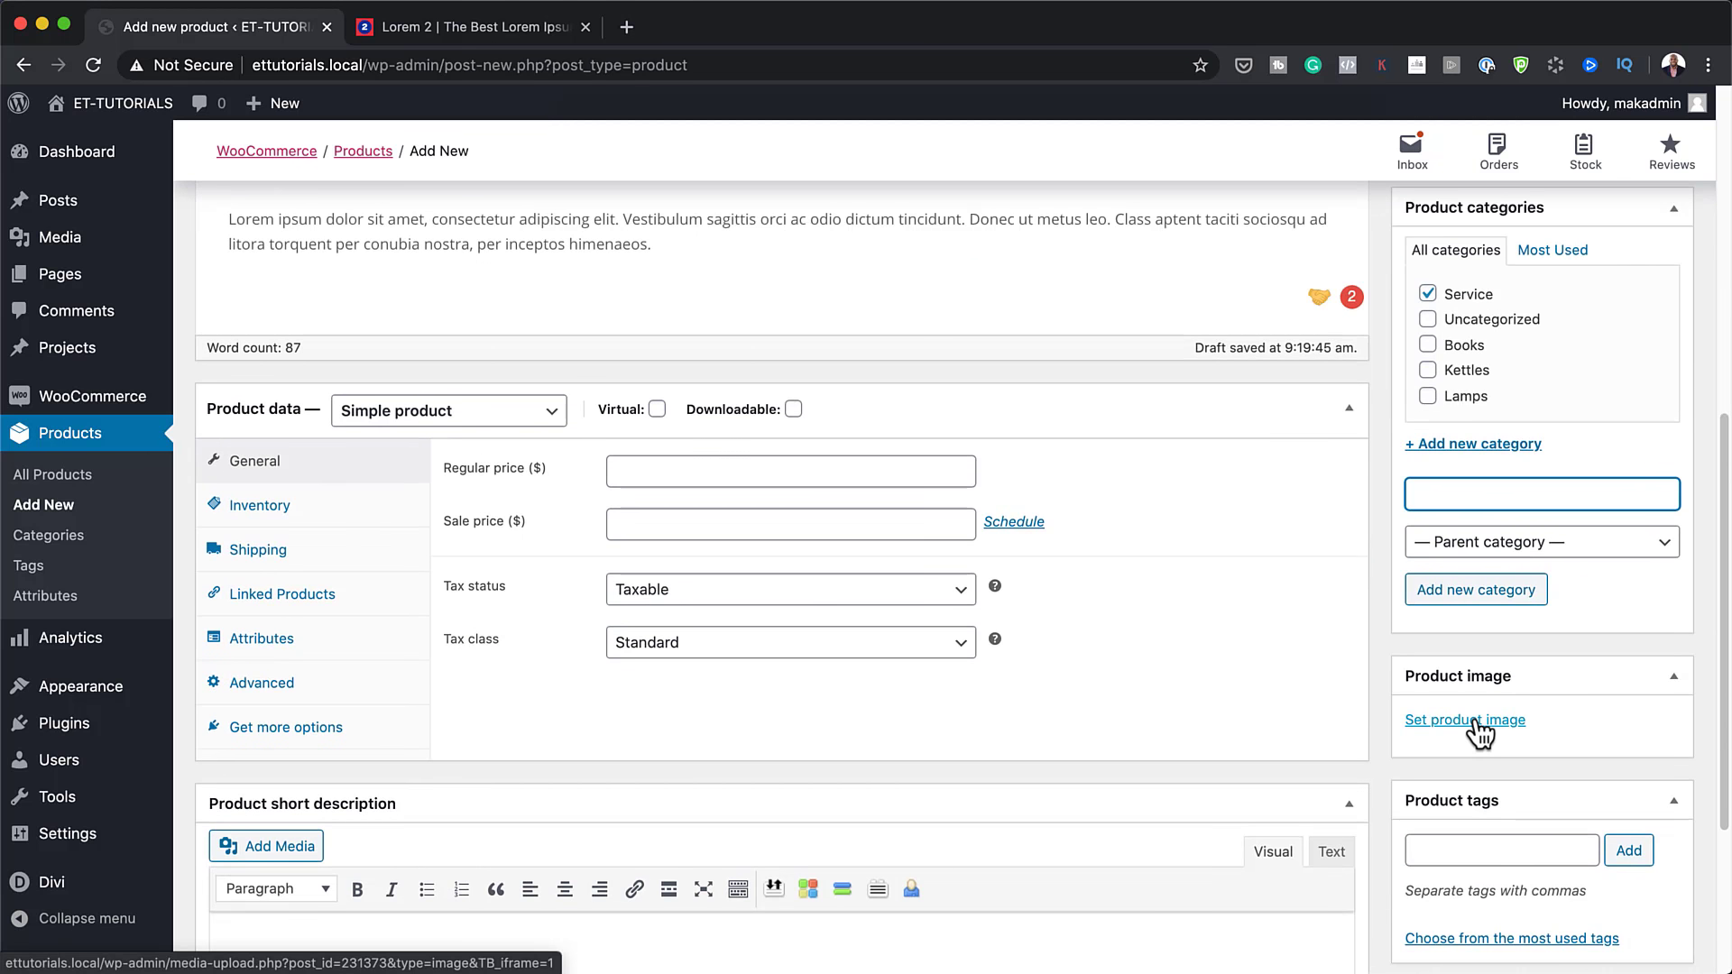
{"action": "left_click", "coordinate": [1479, 722]}
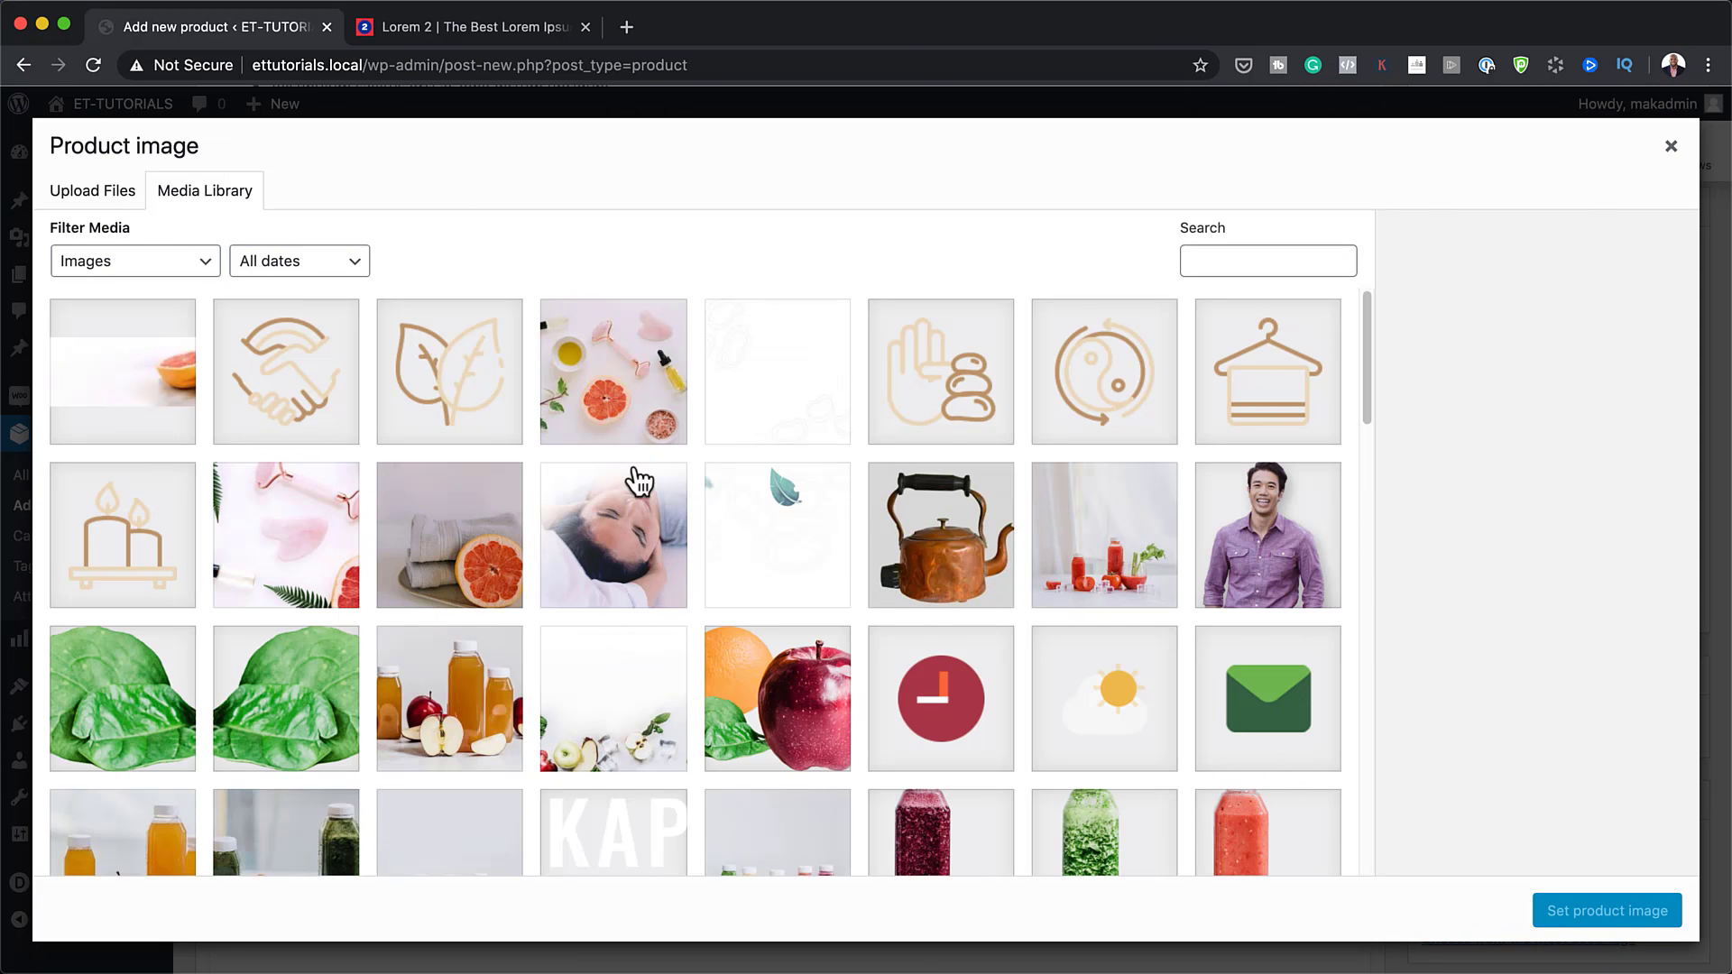
{"action": "left_click", "coordinate": [618, 534]}
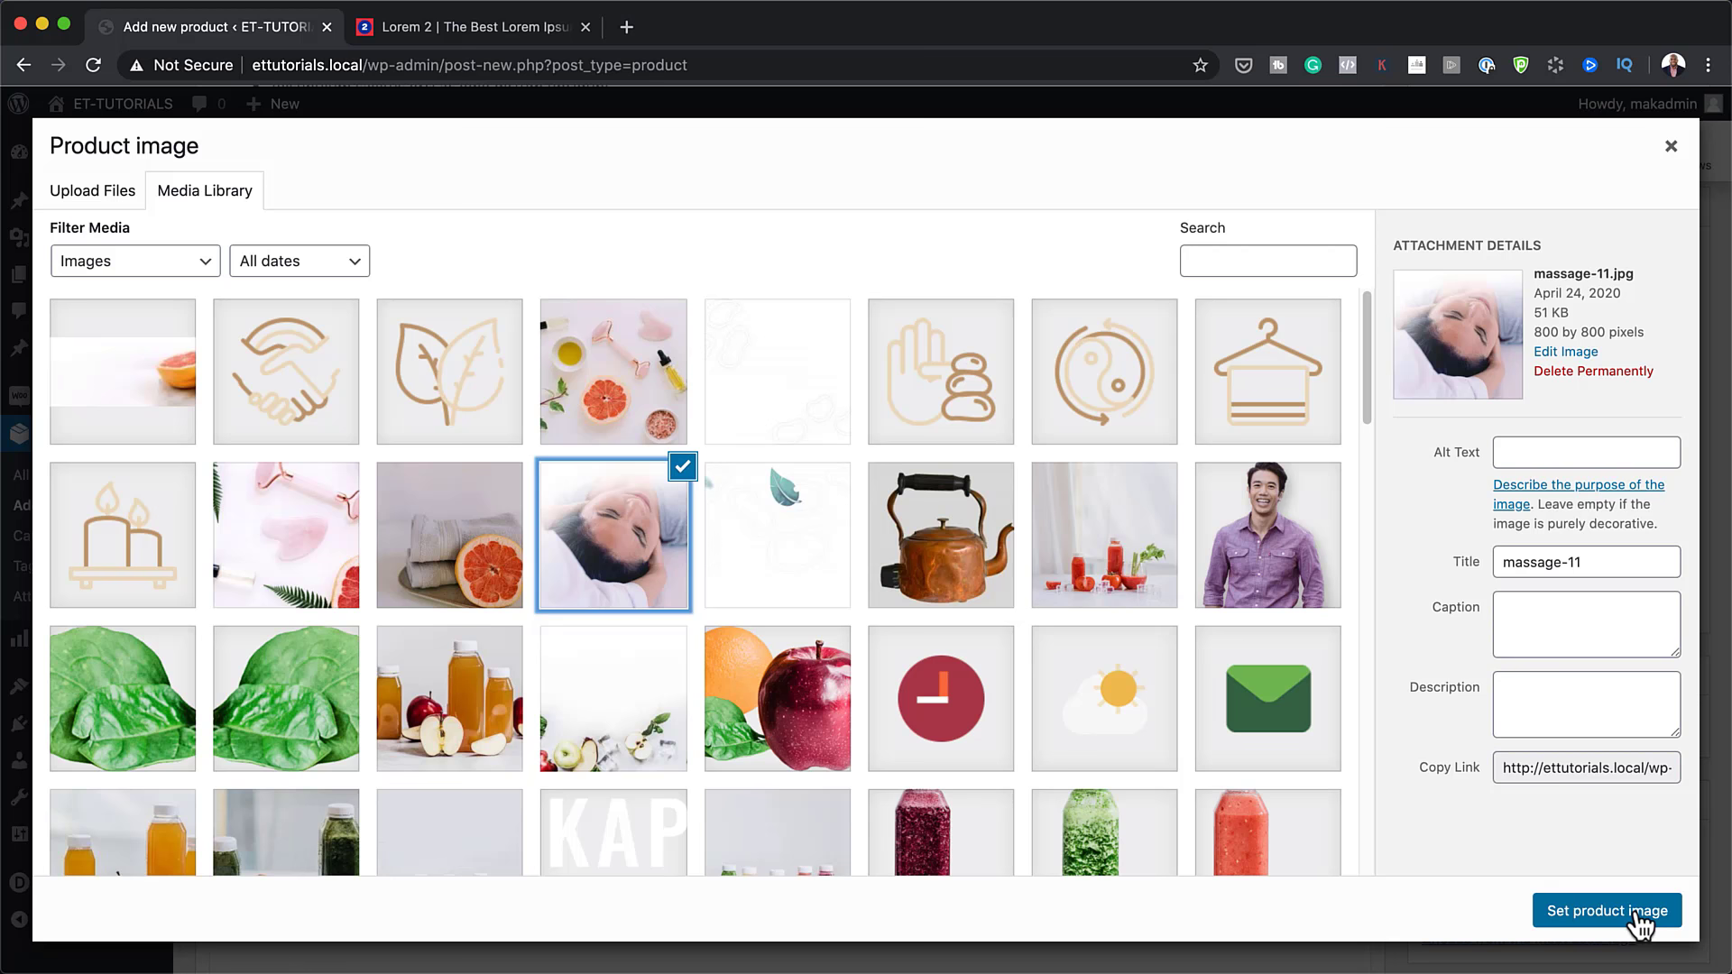
{"action": "left_click", "coordinate": [1639, 915]}
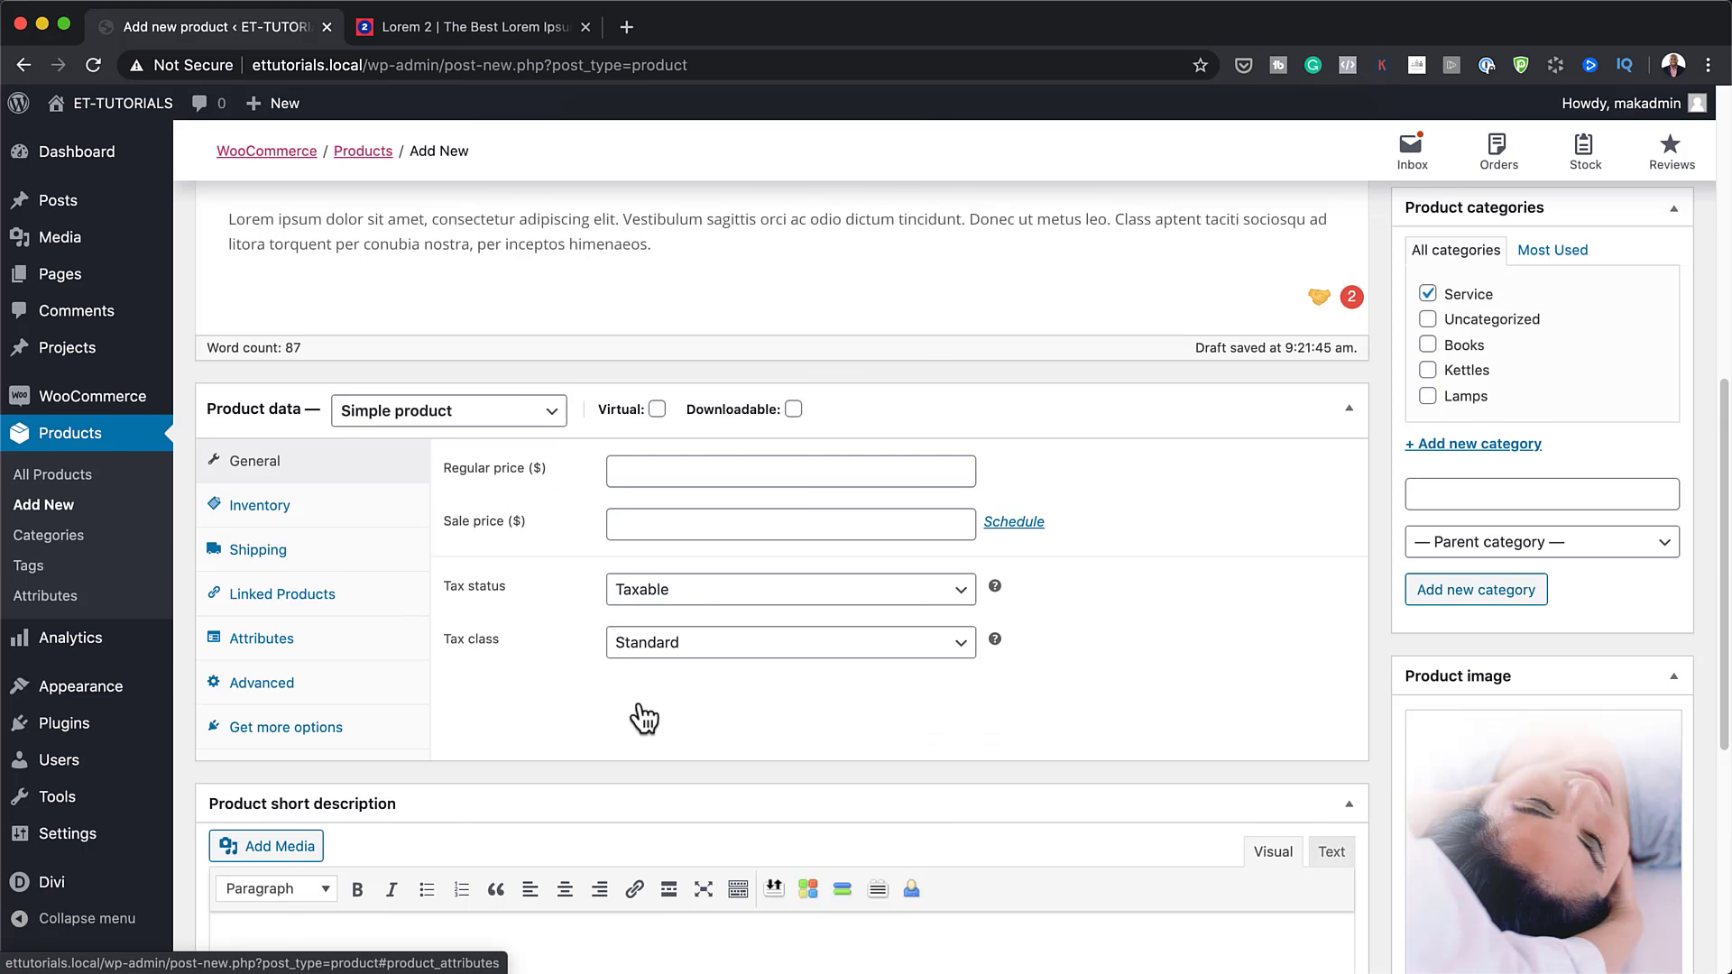
Step: Change the product type to Variable product and add an empty custom product attribute
{"action": "left_click", "coordinate": [522, 418]}
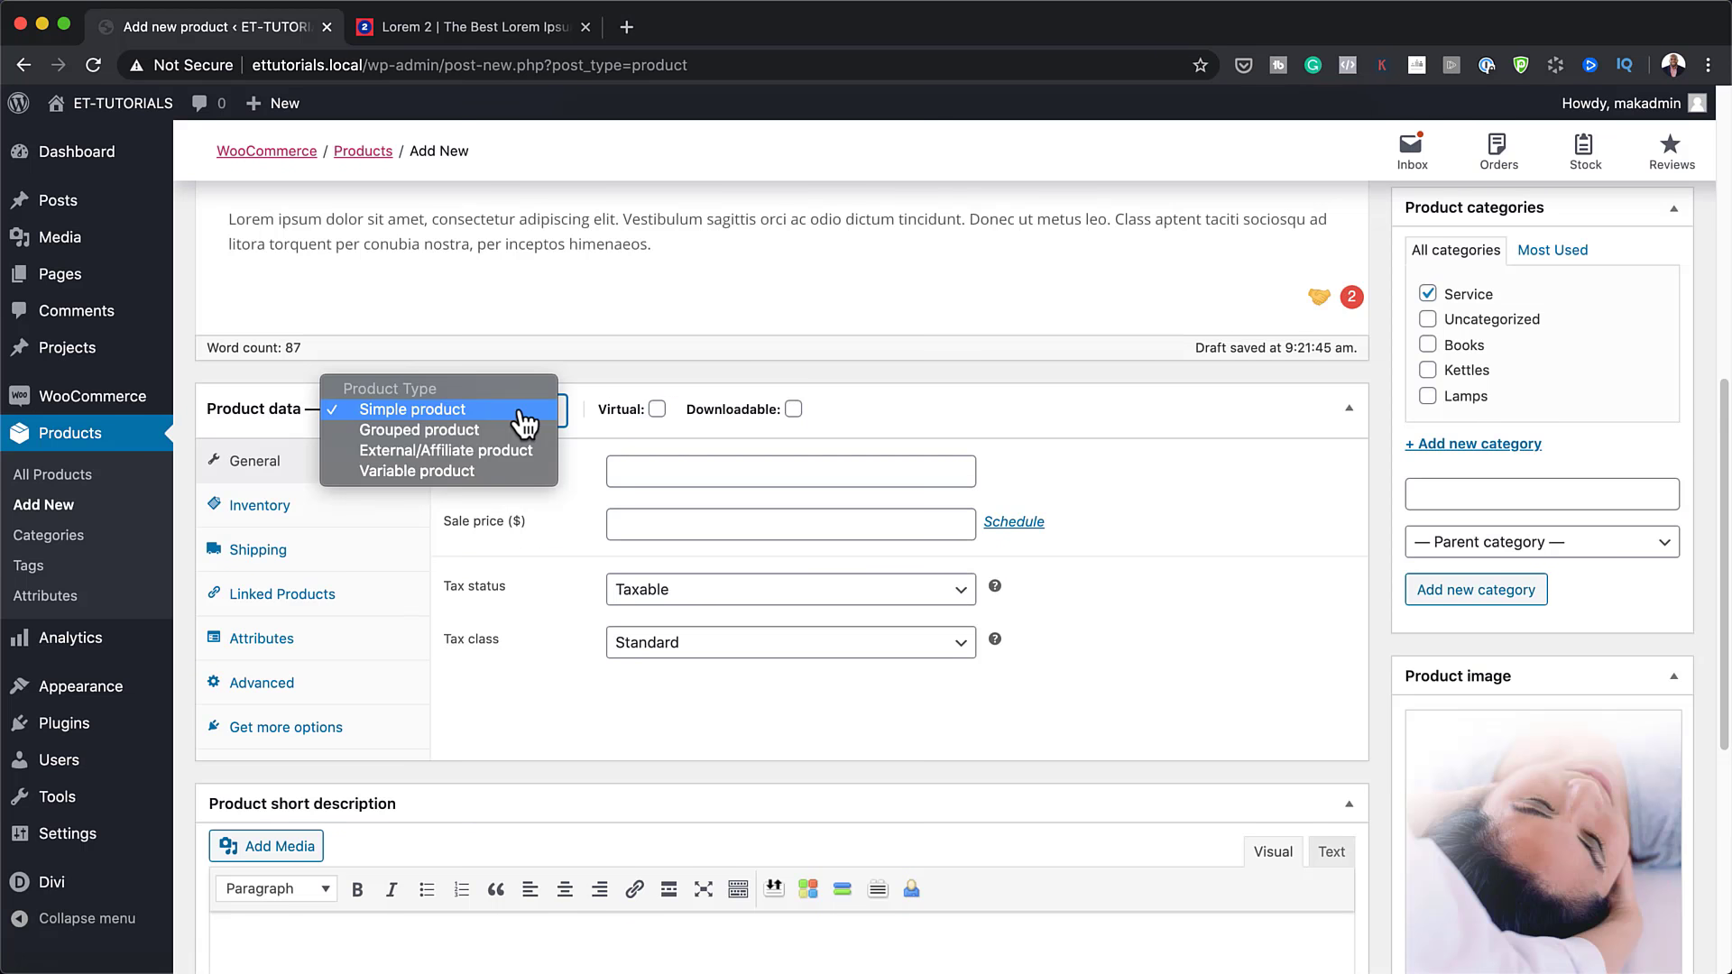
{"action": "left_click", "coordinate": [498, 471]}
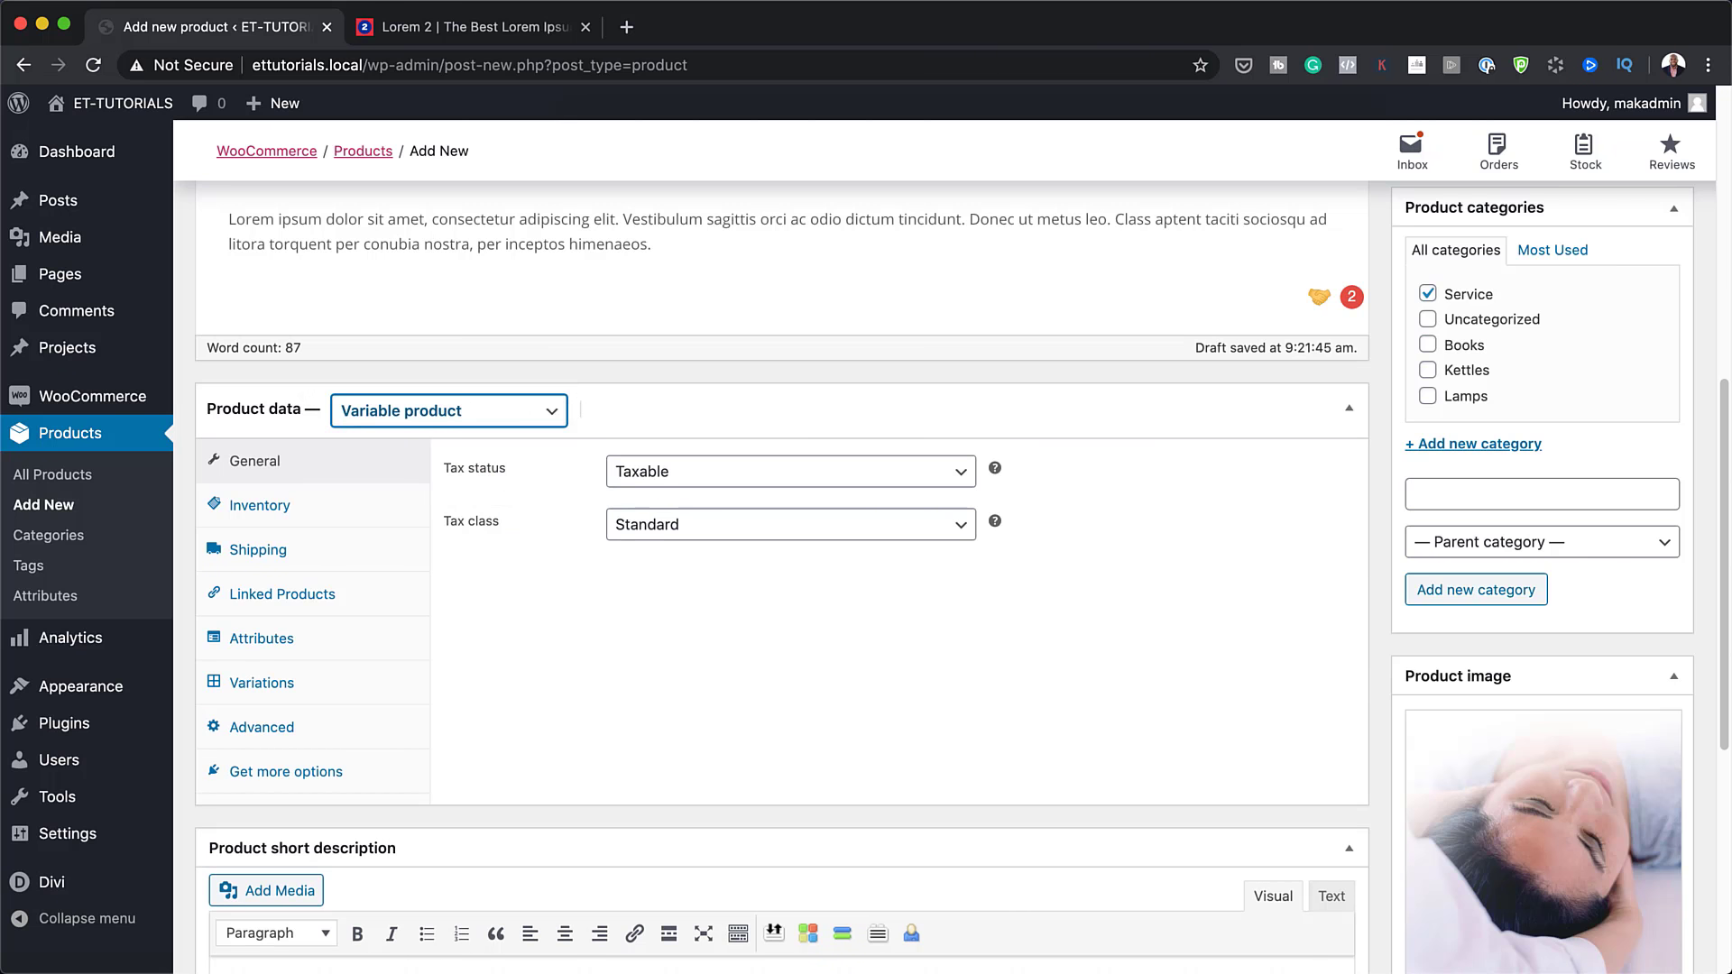
{"action": "left_click", "coordinate": [280, 641]}
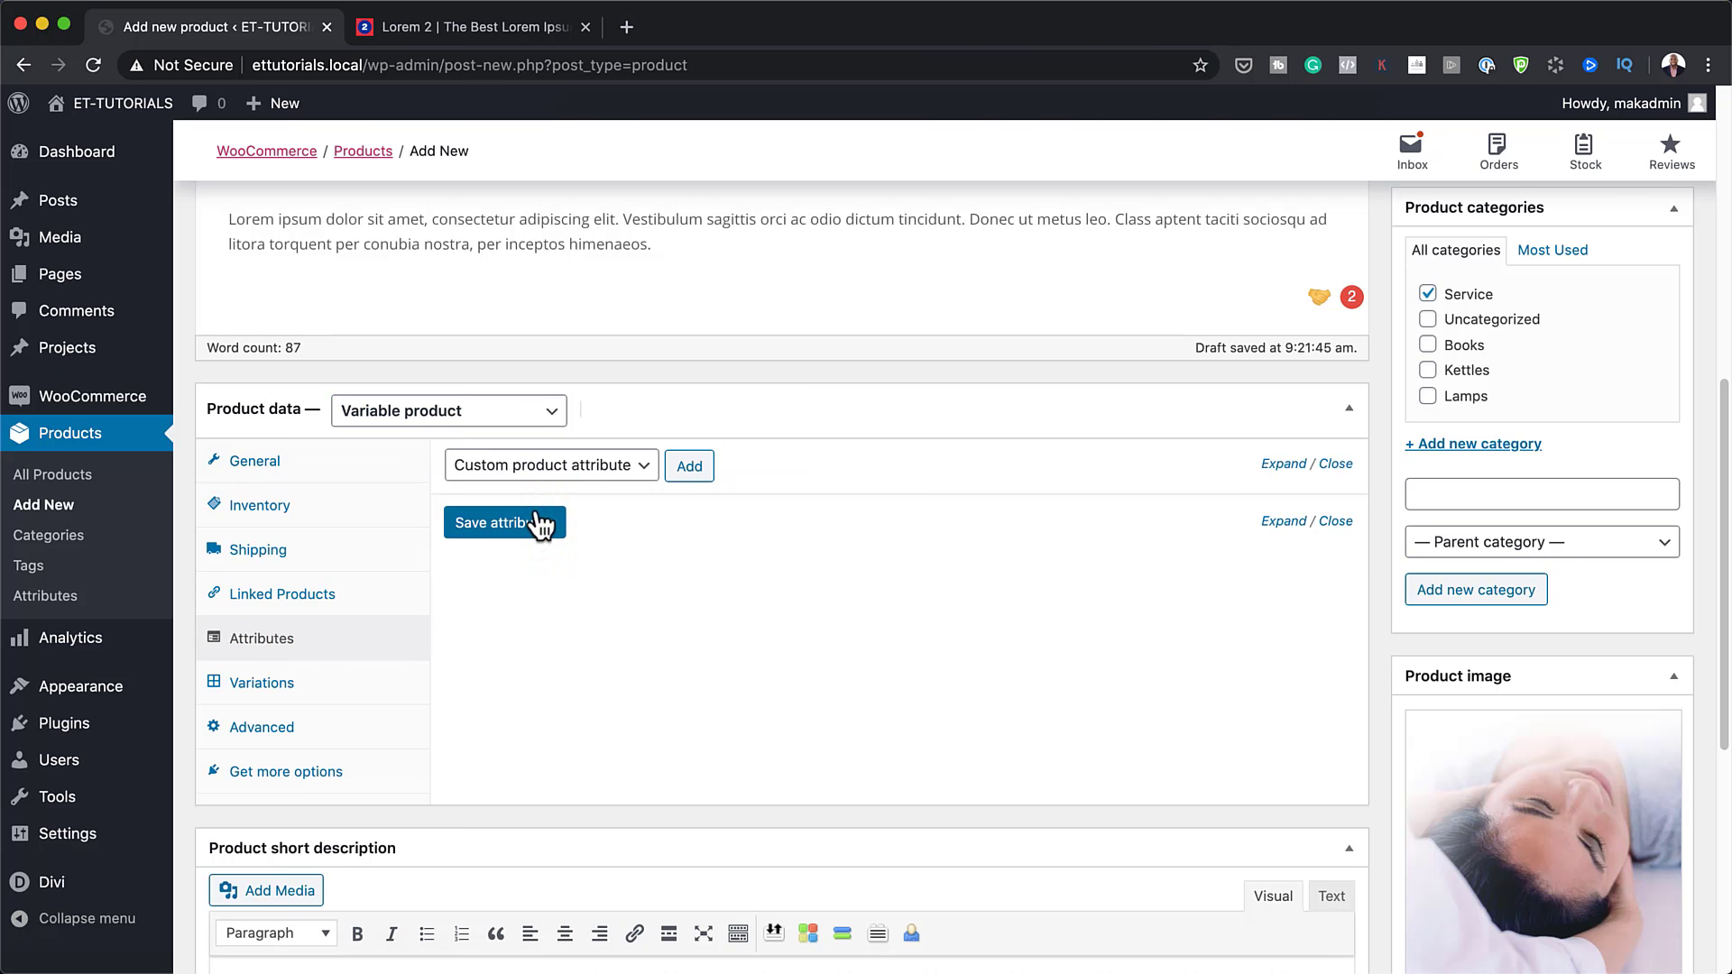
{"action": "left_click", "coordinate": [692, 476]}
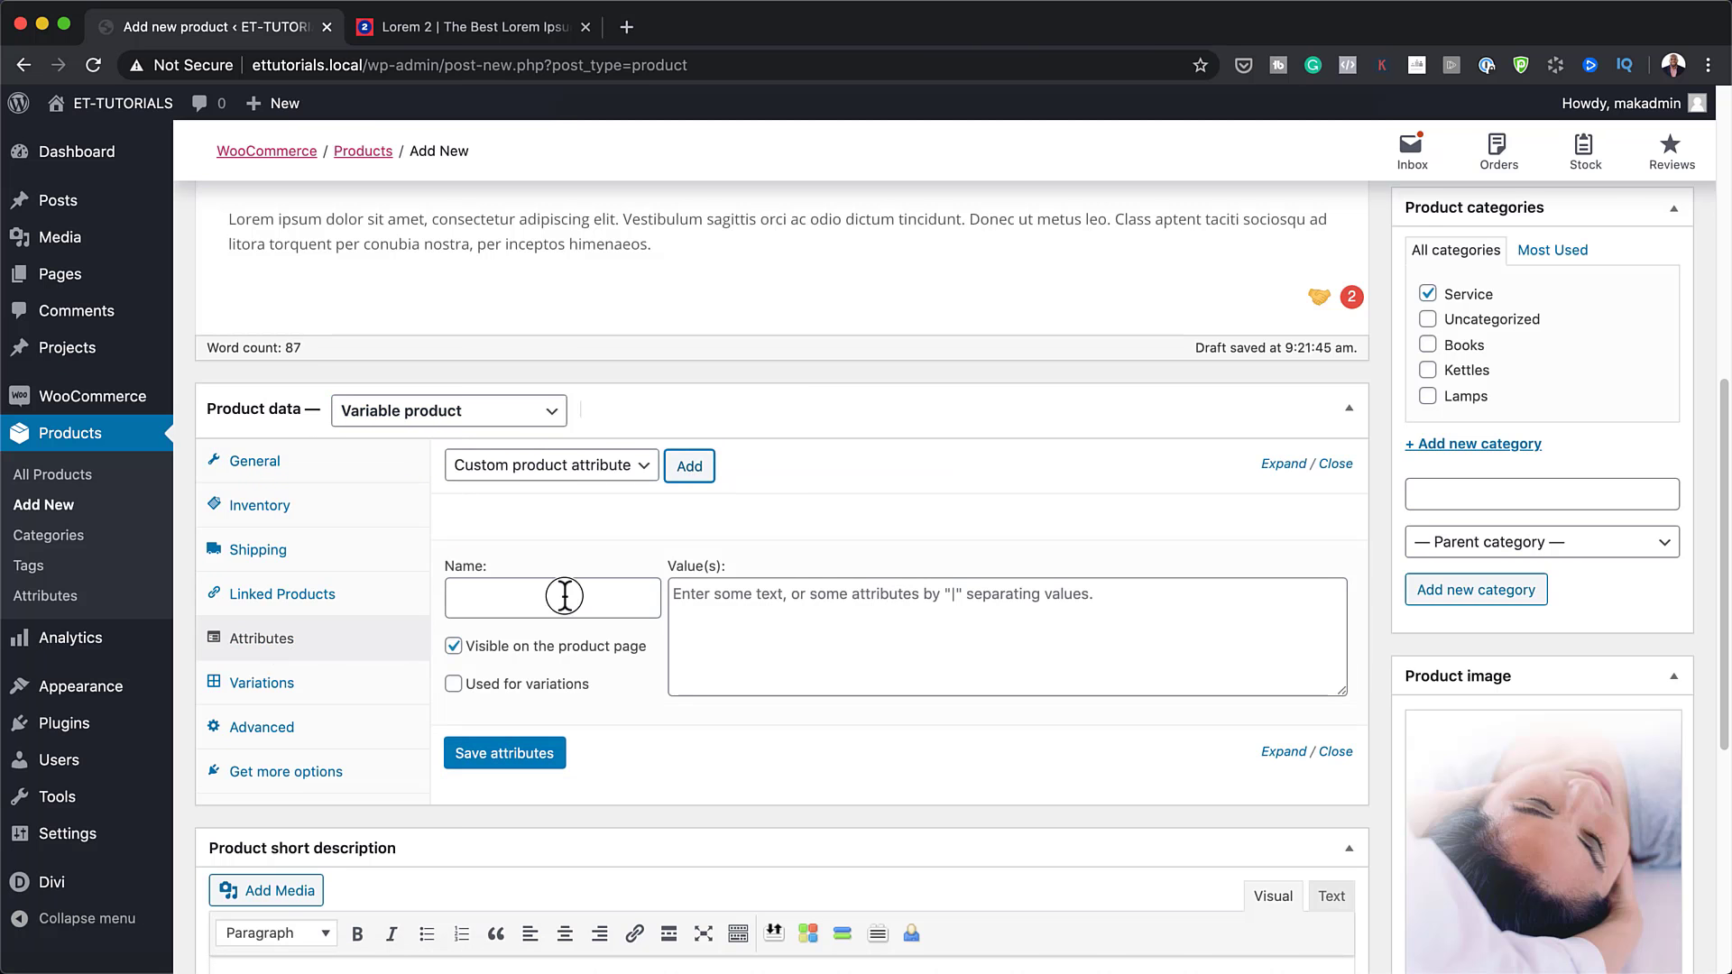
Step: Name the attribute Type with values Swedish | Hot stone | Aromatherapy | Deep tissue, enable it for variations, and save it
{"action": "left_click", "coordinate": [562, 593]}
{"action": "type", "text": "Type"}
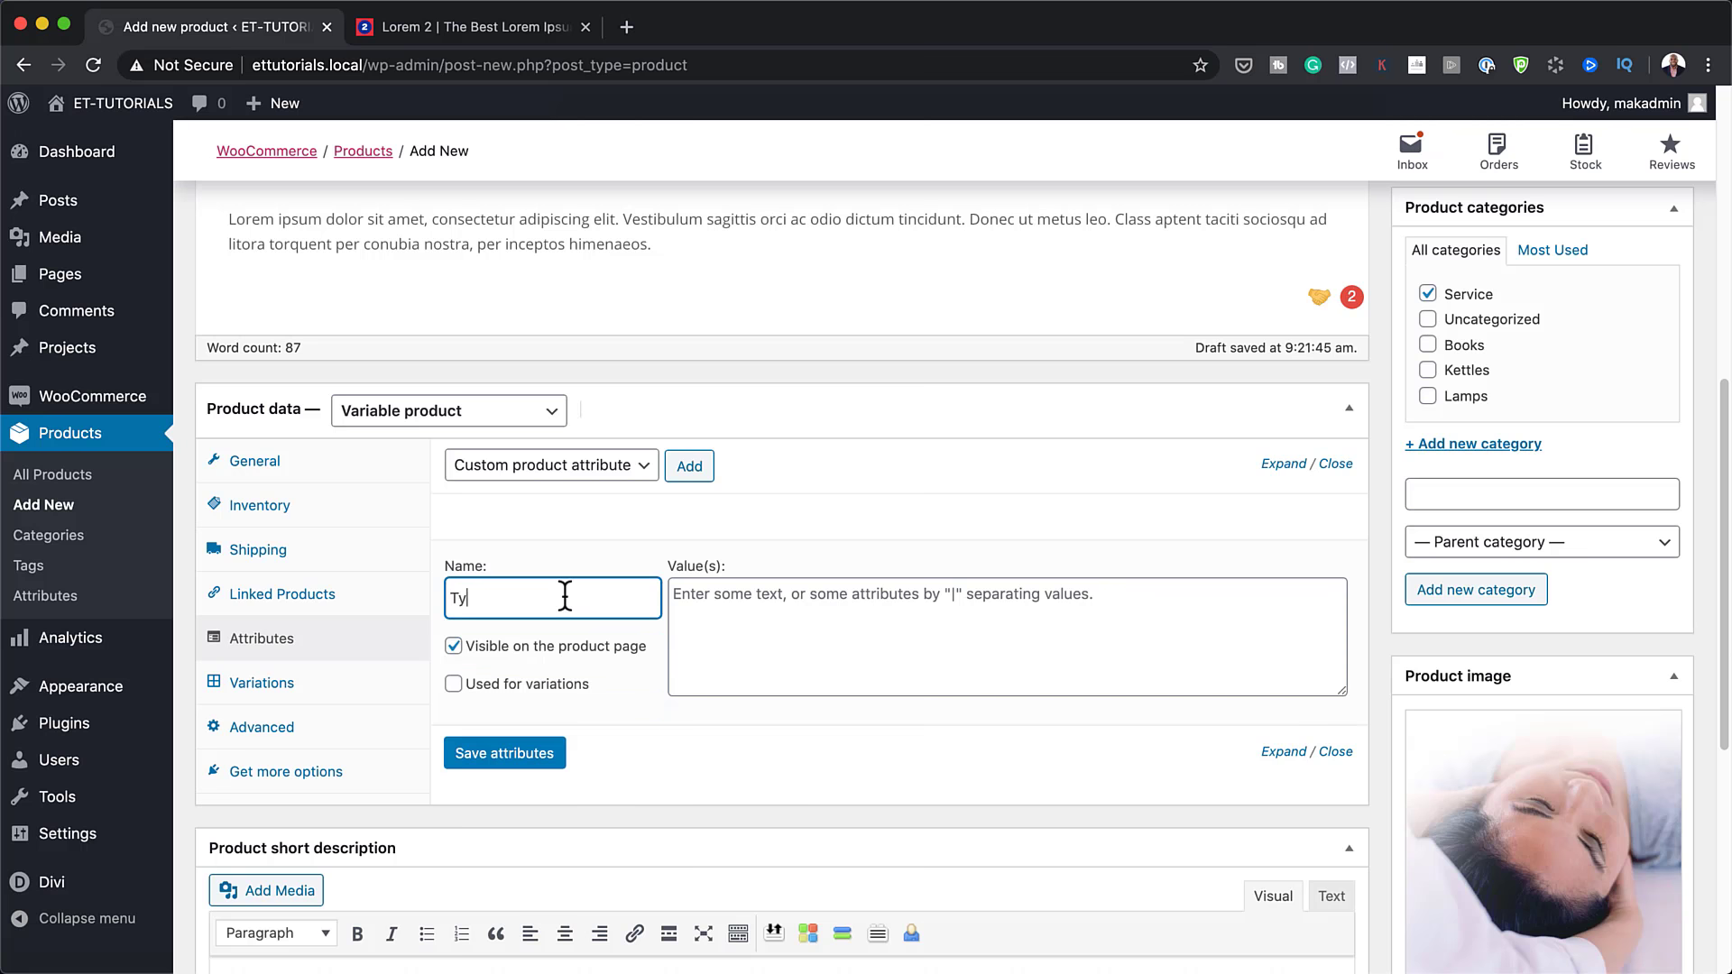
{"action": "left_click", "coordinate": [810, 597]}
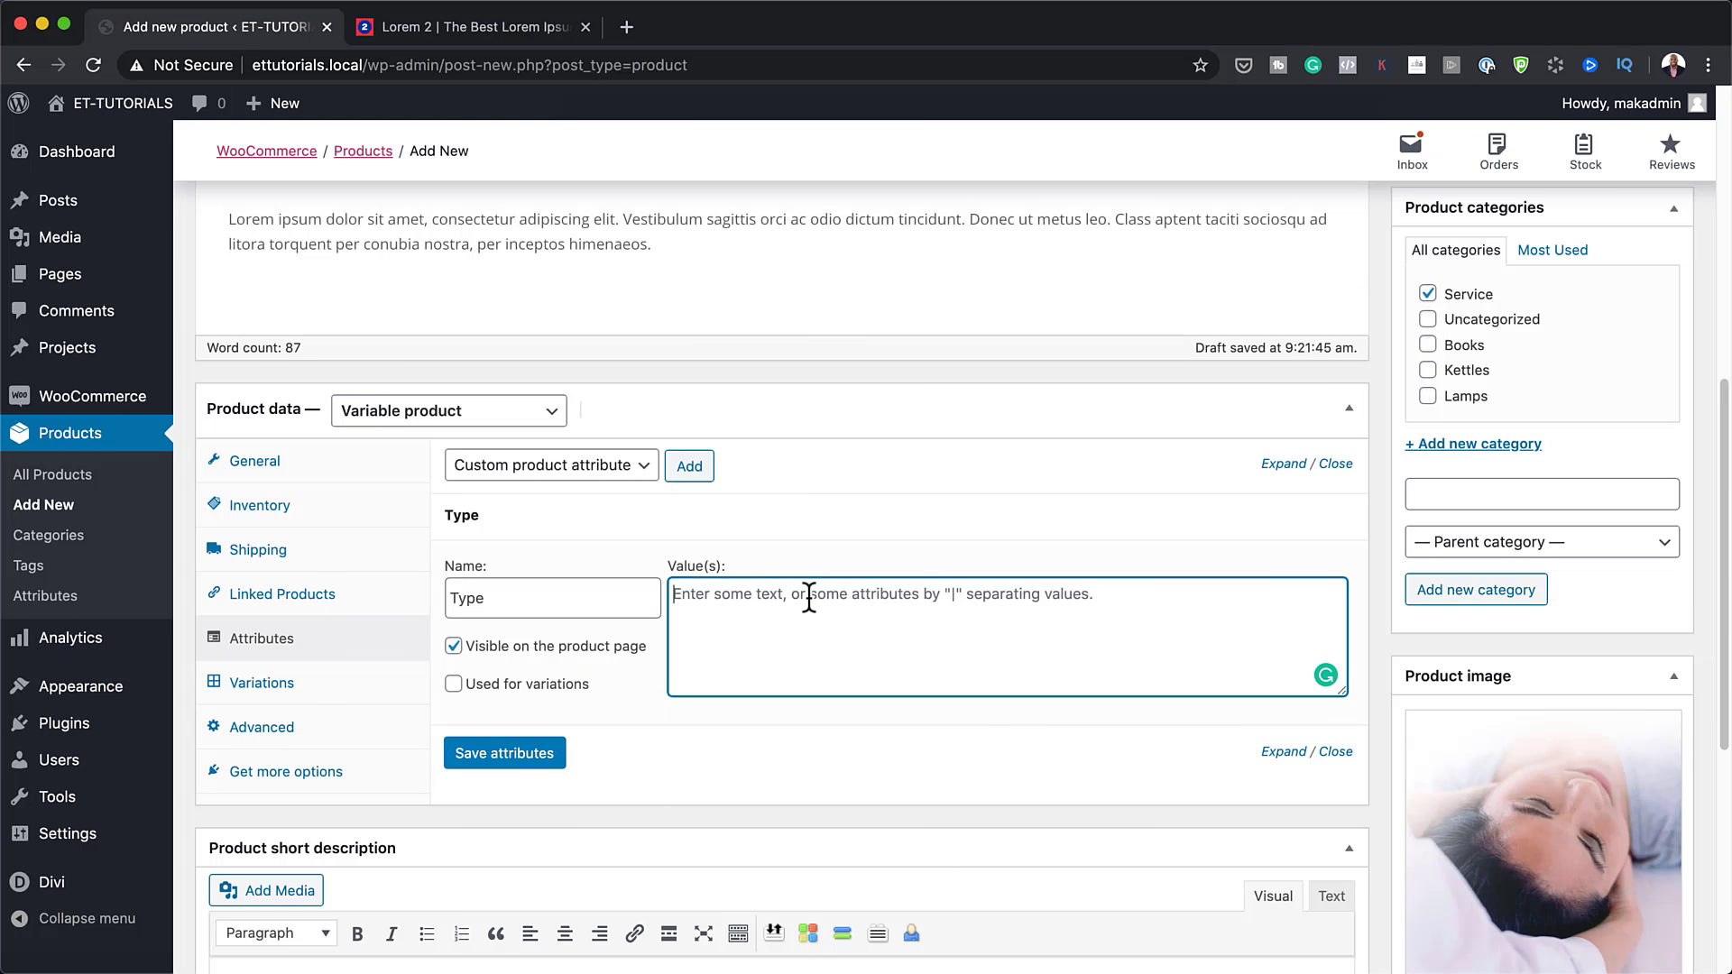
{"action": "type", "text": "Swedish | Hot stone | Aromatherapy | Deep tissue"}
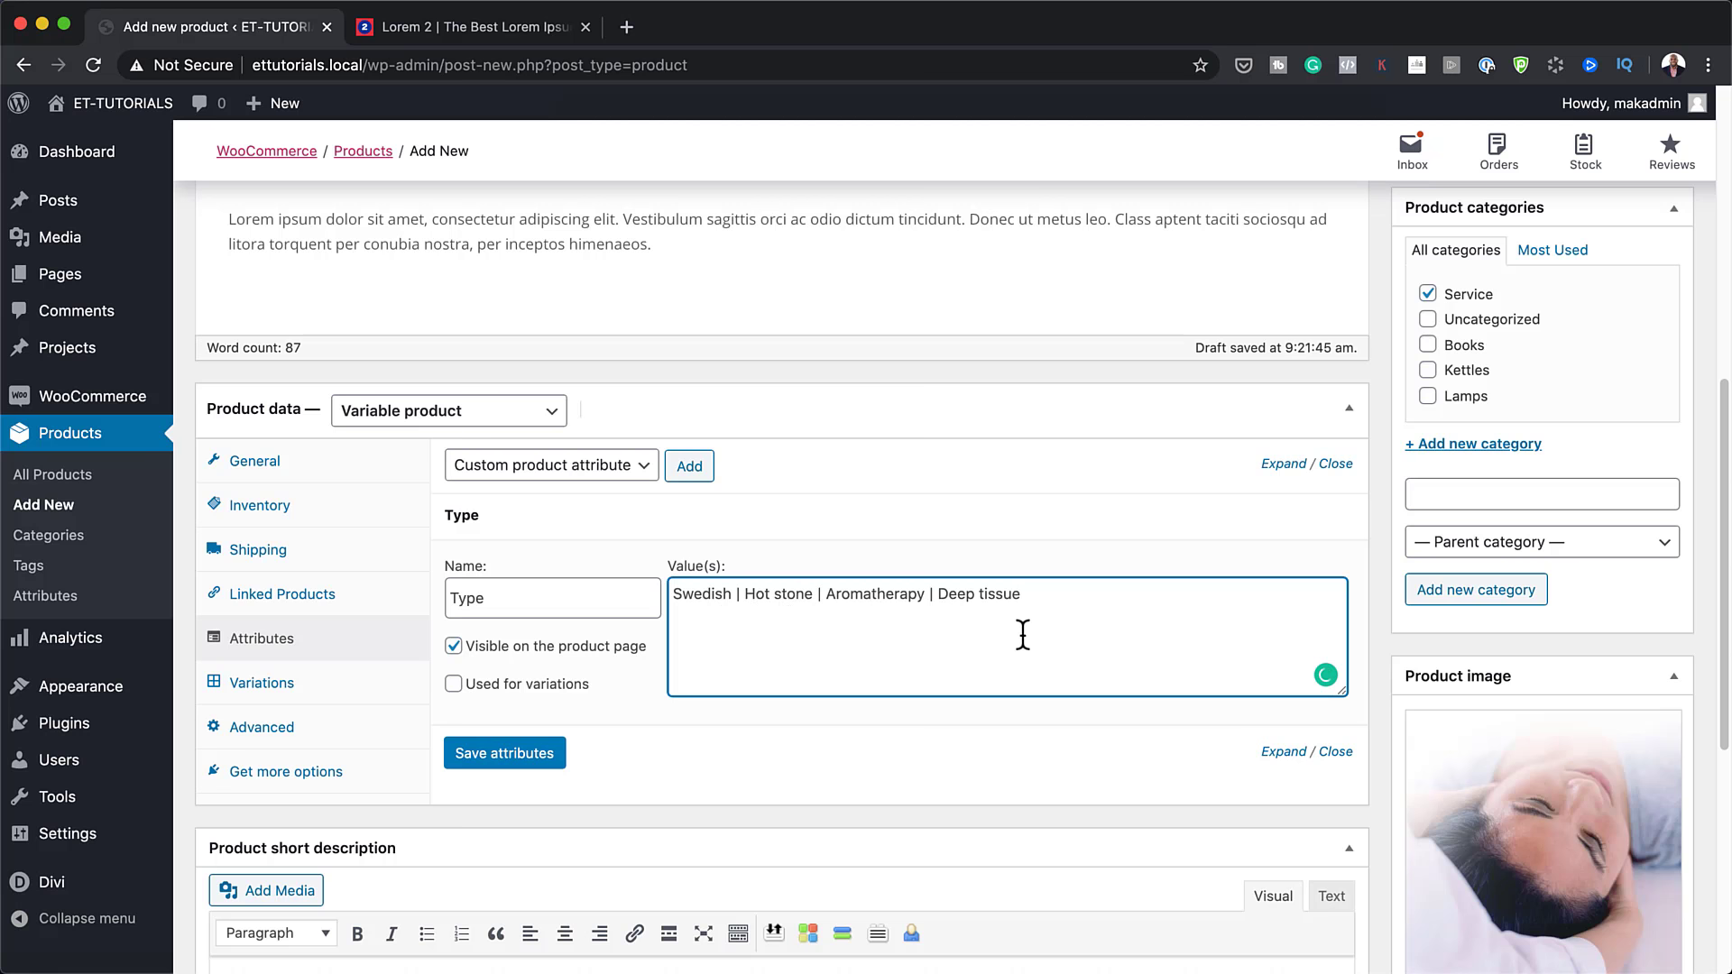
{"action": "left_click", "coordinate": [452, 683]}
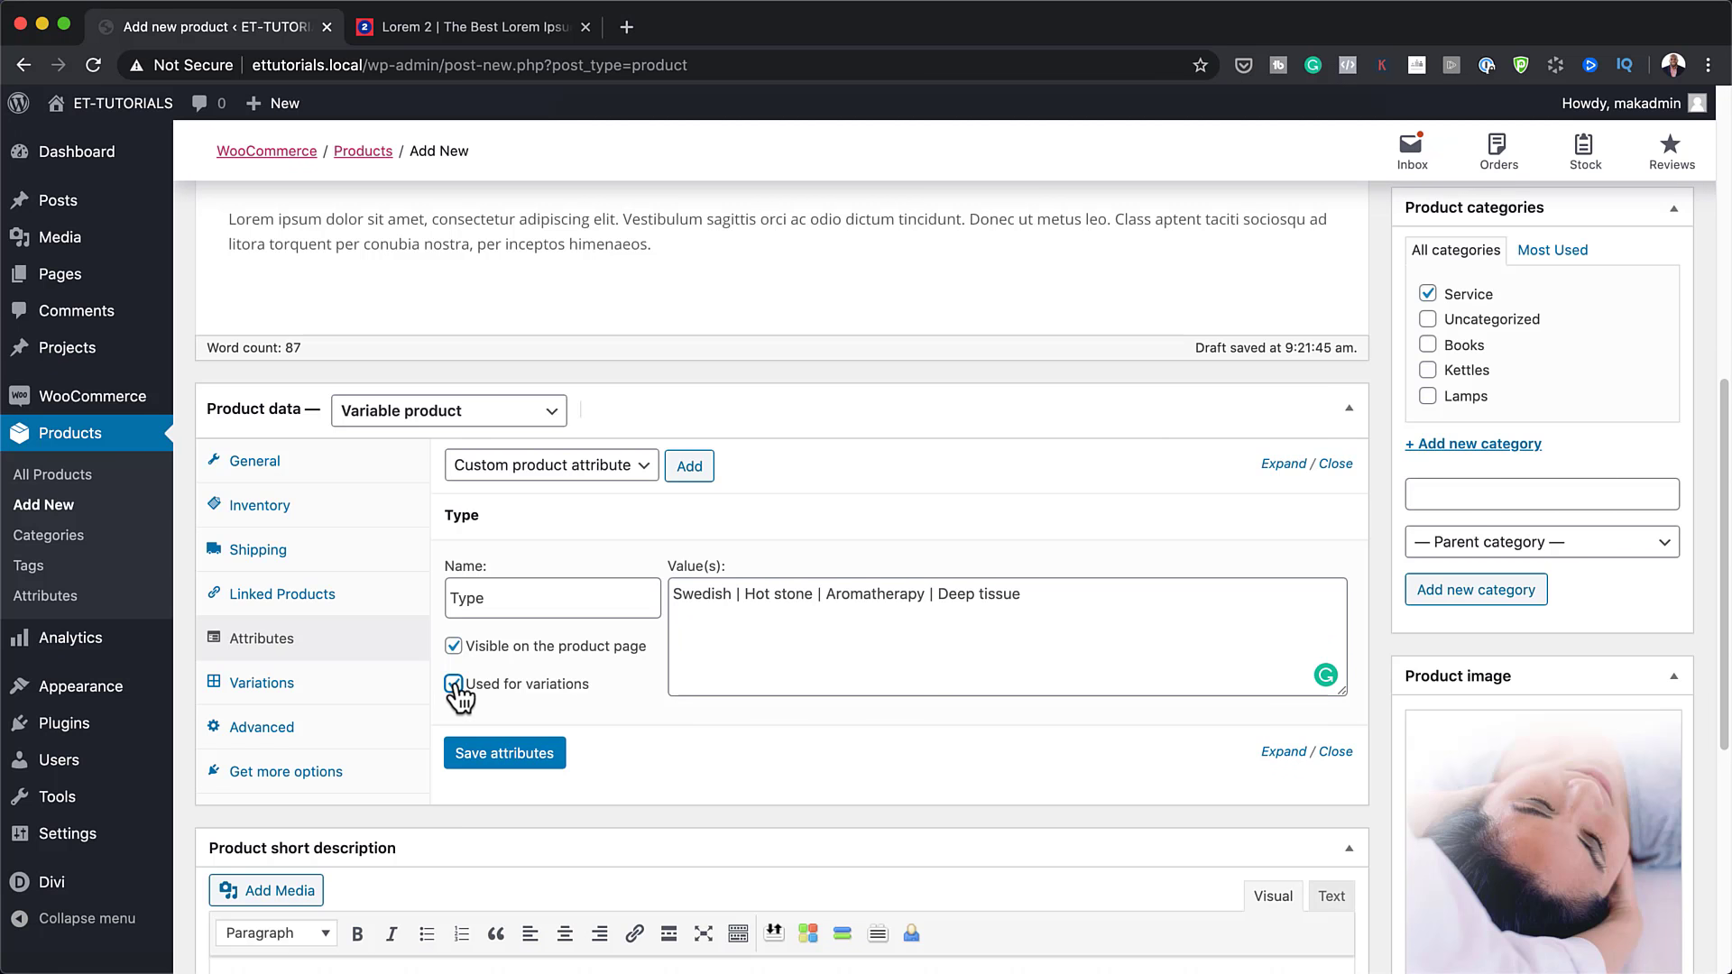
{"action": "left_click", "coordinate": [528, 765]}
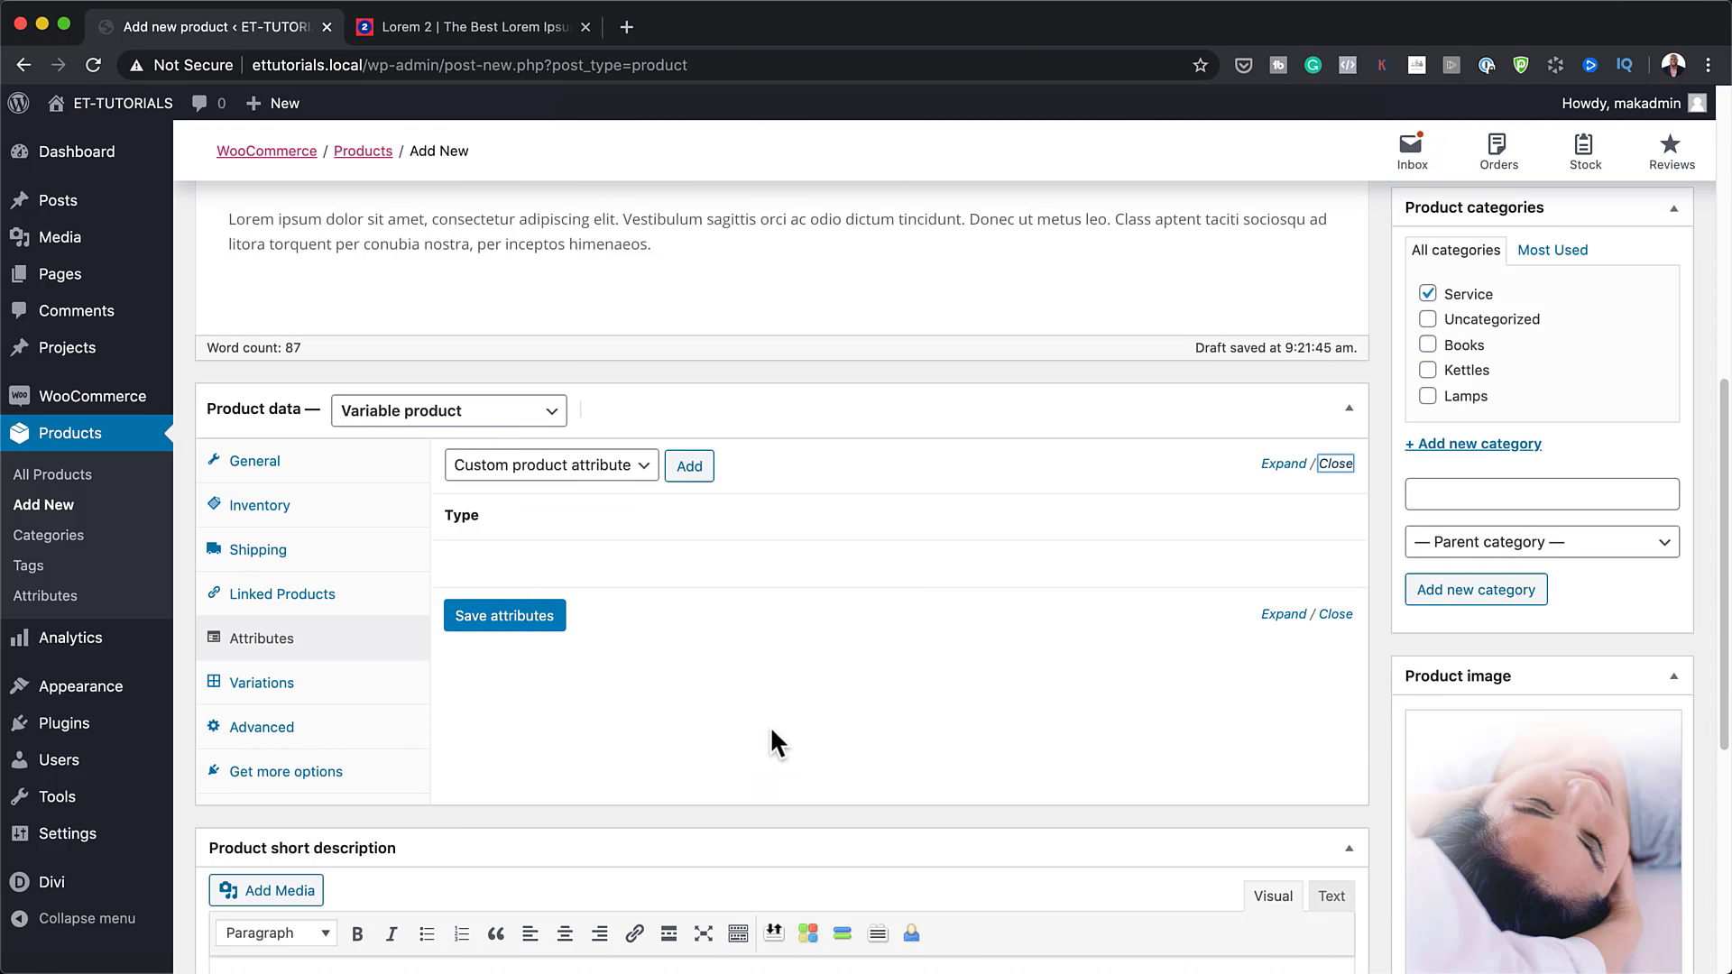
Step: Generate the product's variations from all attributes
{"action": "left_click", "coordinate": [285, 693]}
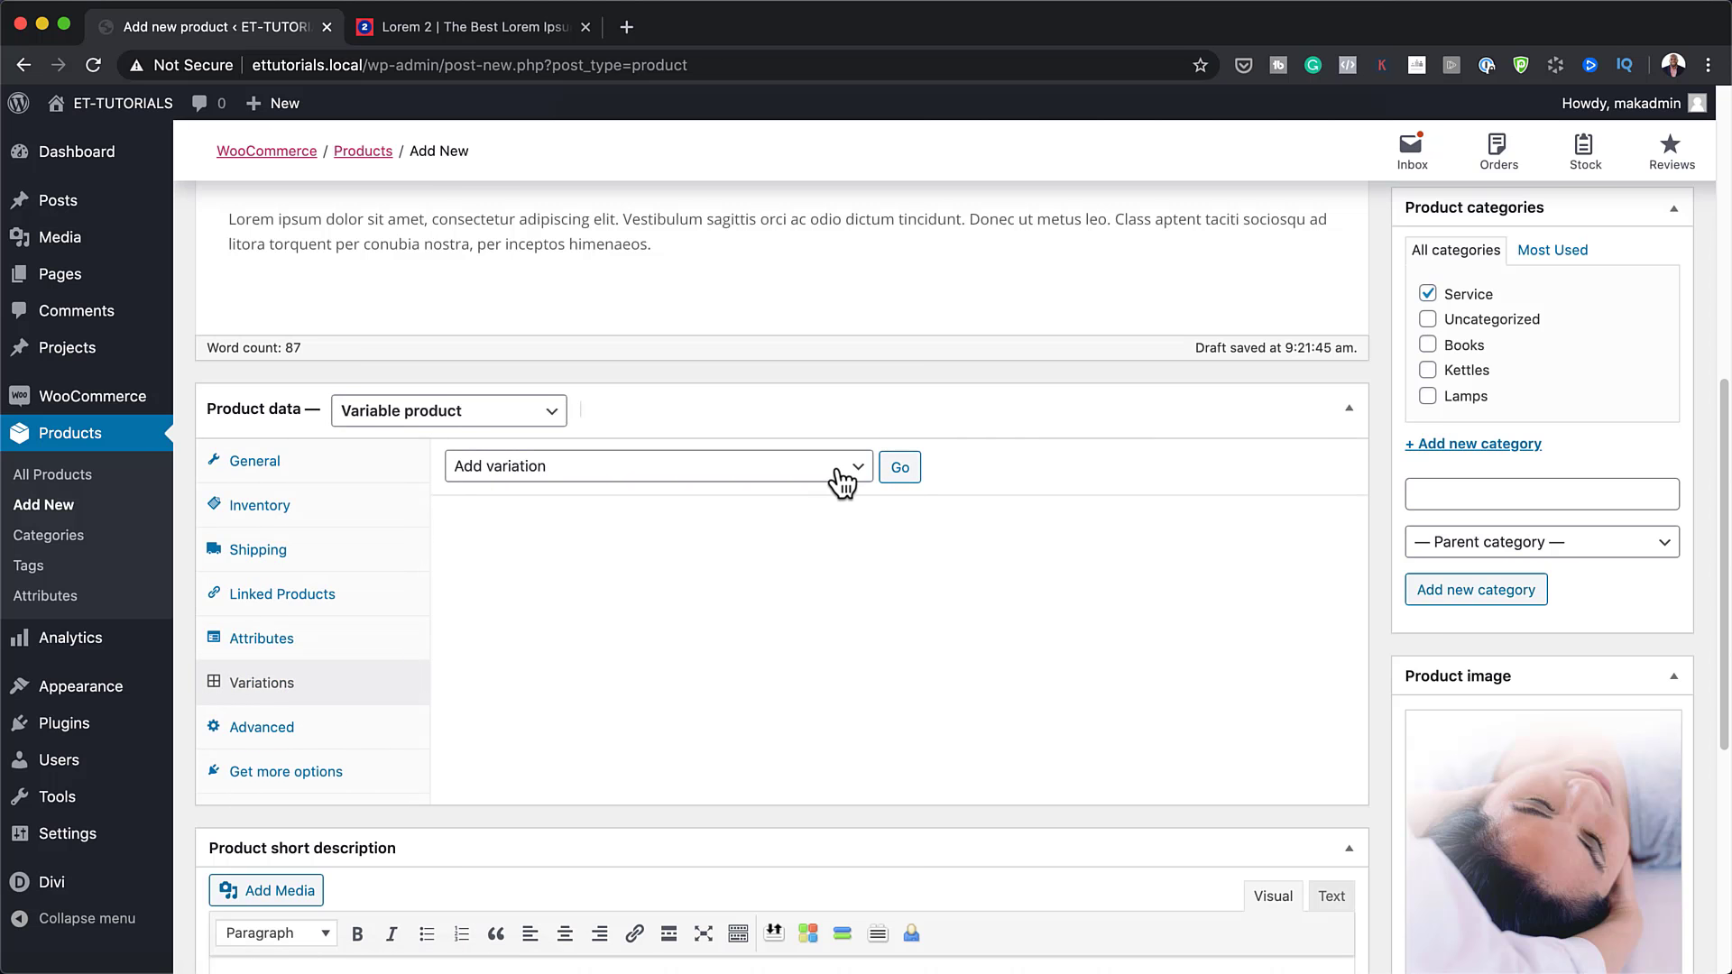
{"action": "left_click", "coordinate": [843, 482]}
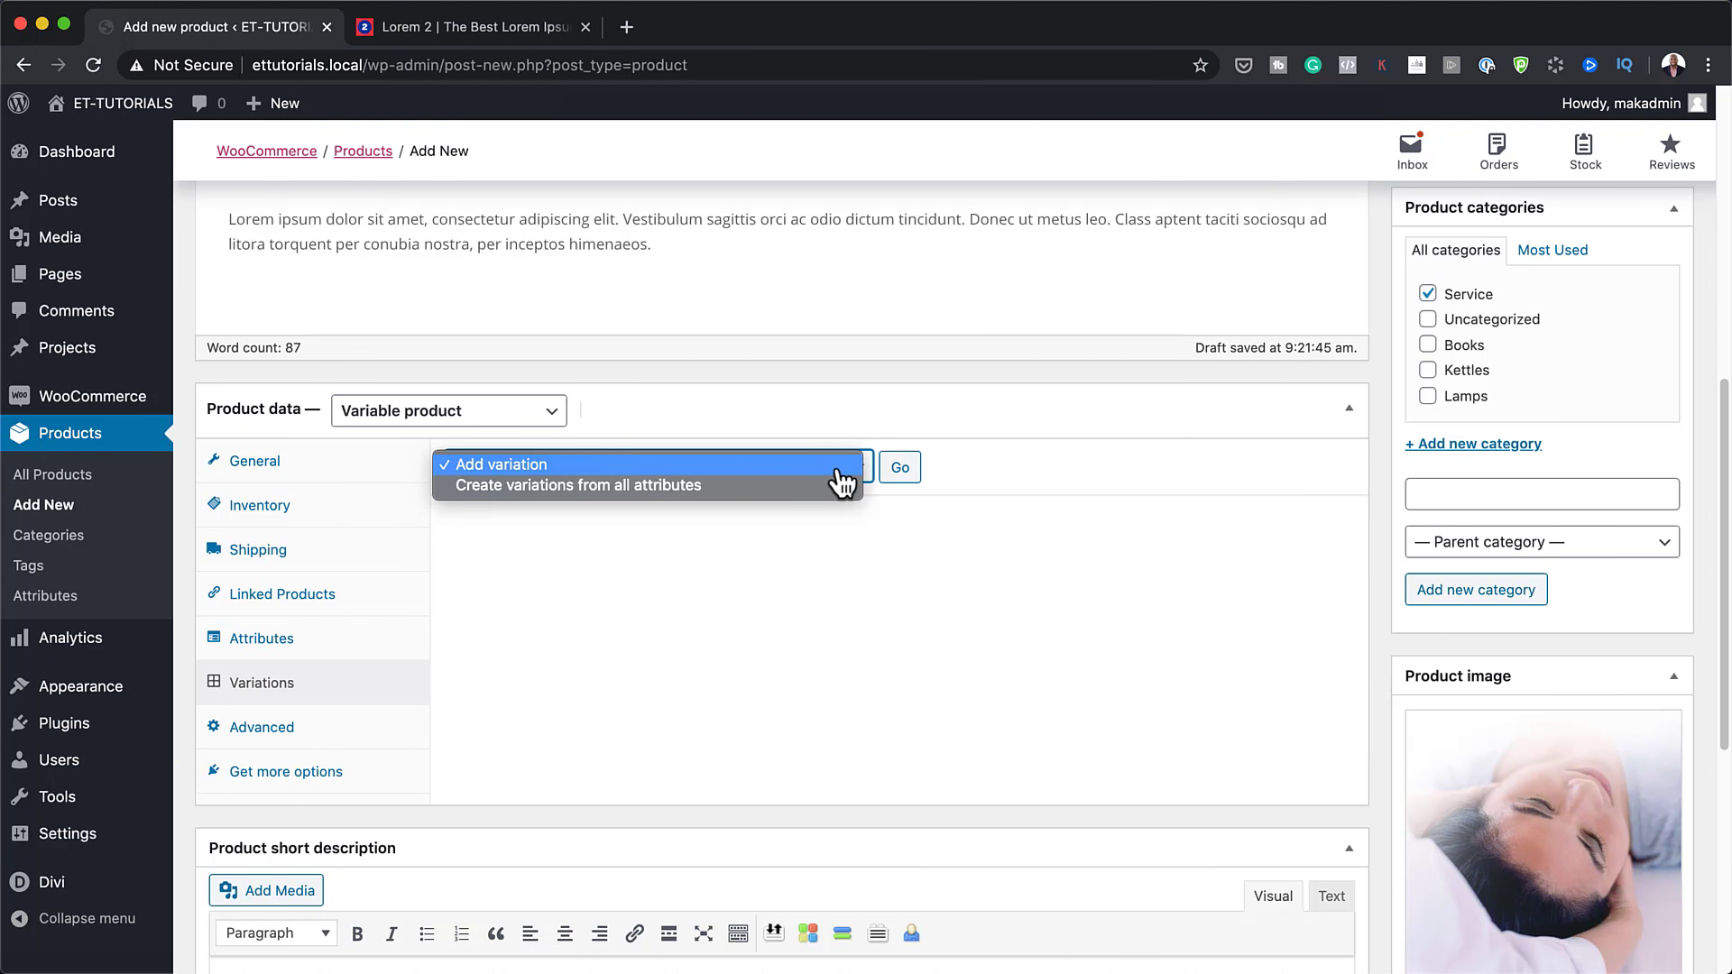
{"action": "left_click", "coordinate": [706, 489]}
{"action": "left_click", "coordinate": [902, 467]}
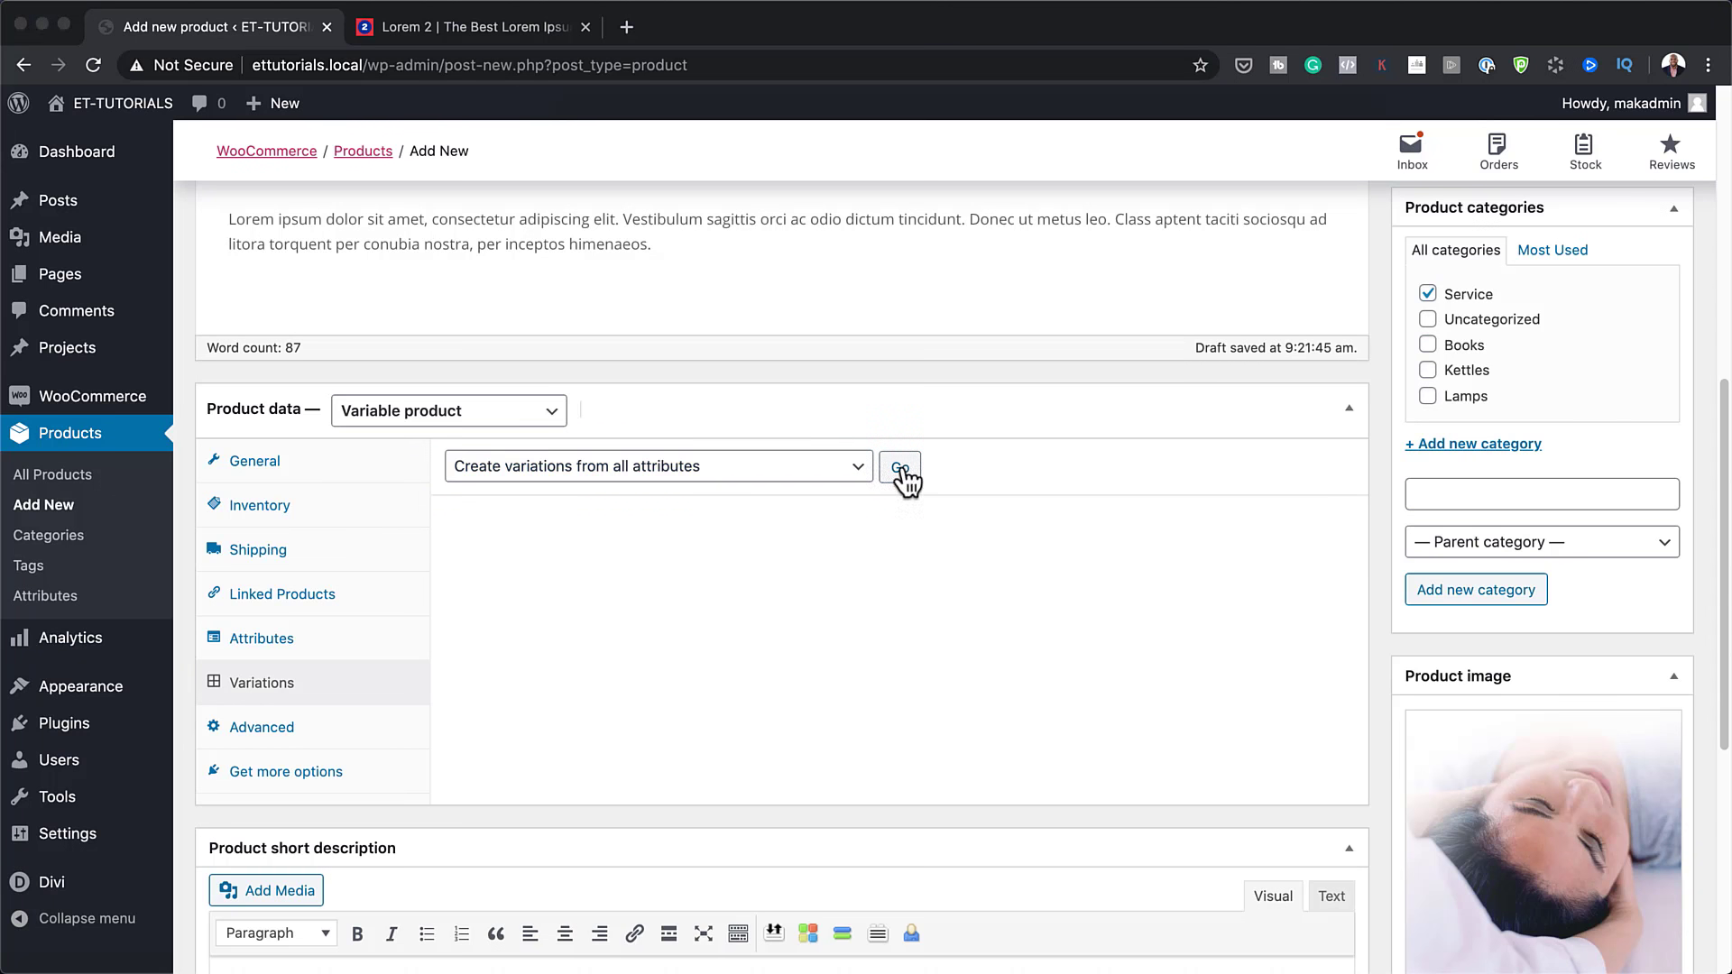
{"action": "key", "text": "Return"}
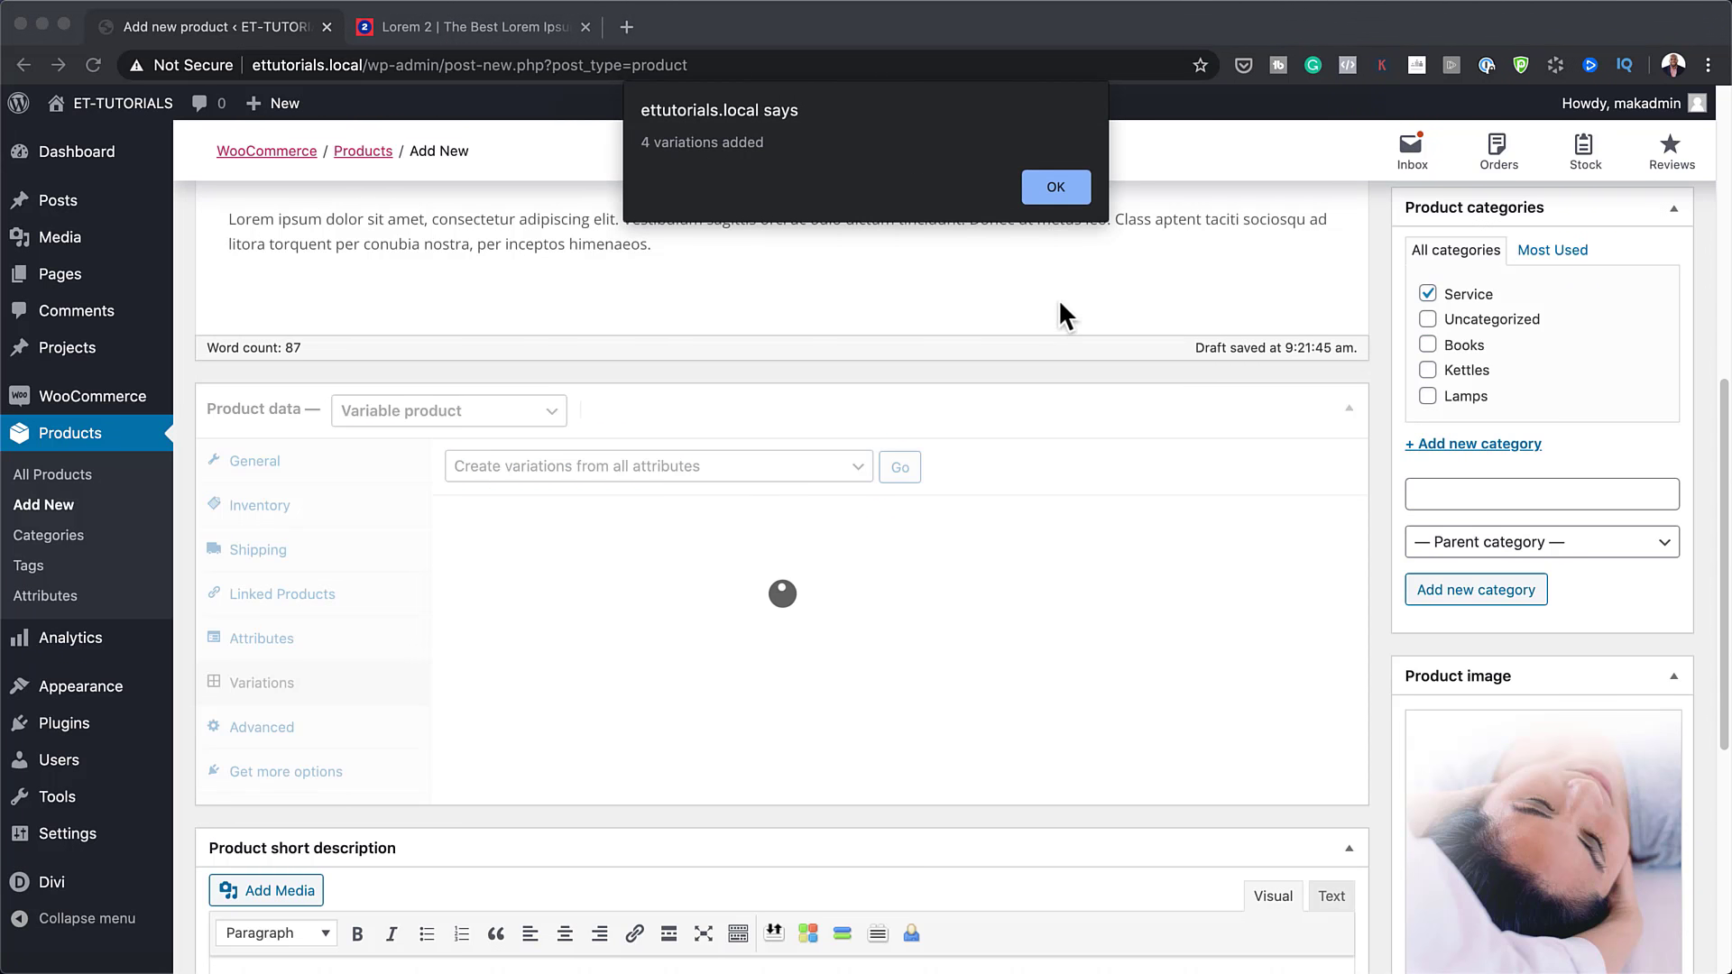
{"action": "left_click", "coordinate": [1061, 191]}
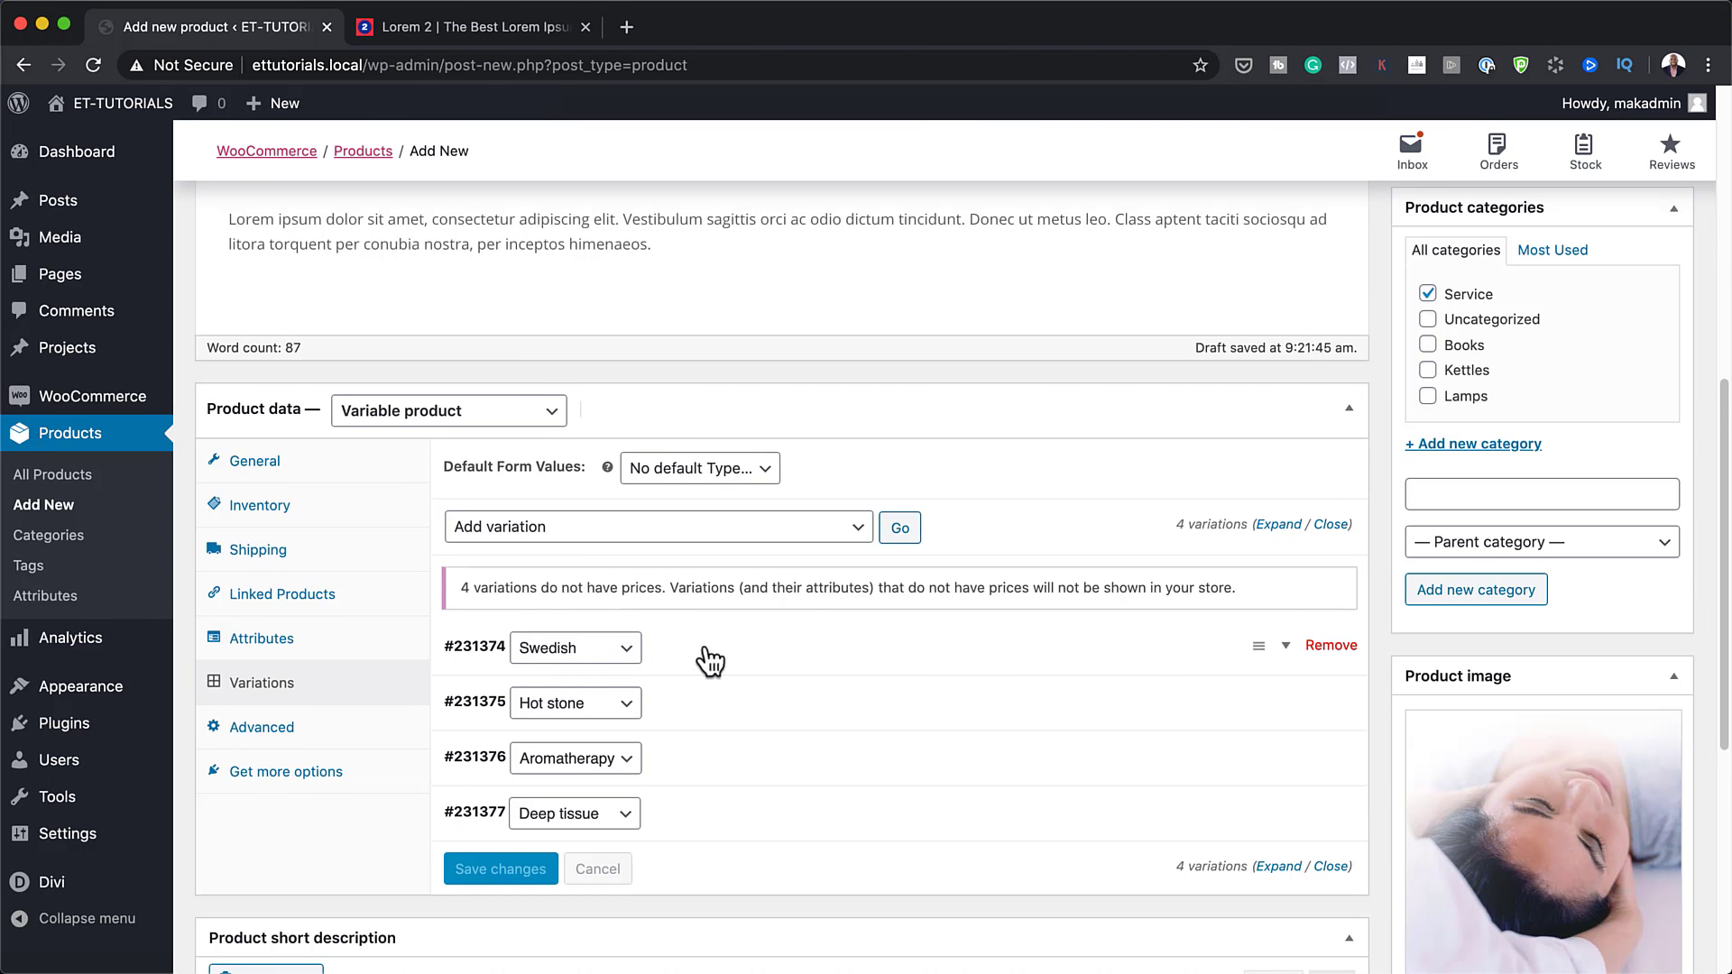
Step: Set a regular price for all variations in bulk
{"action": "left_click", "coordinate": [828, 542]}
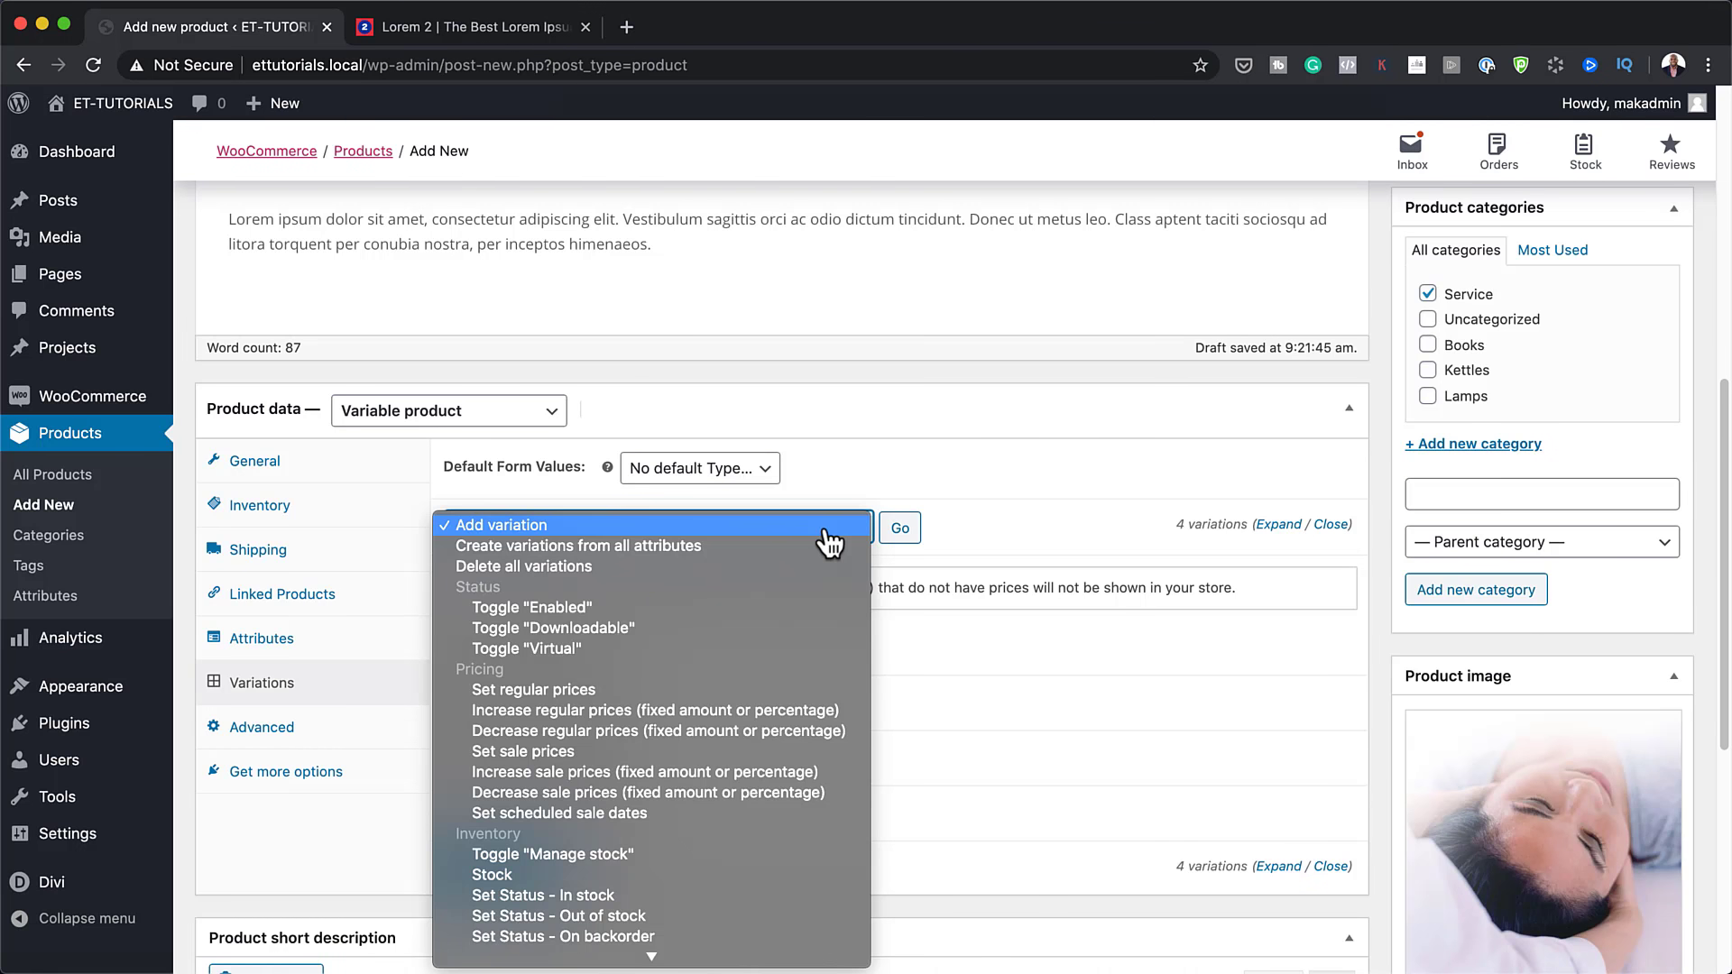
{"action": "left_click", "coordinate": [624, 691]}
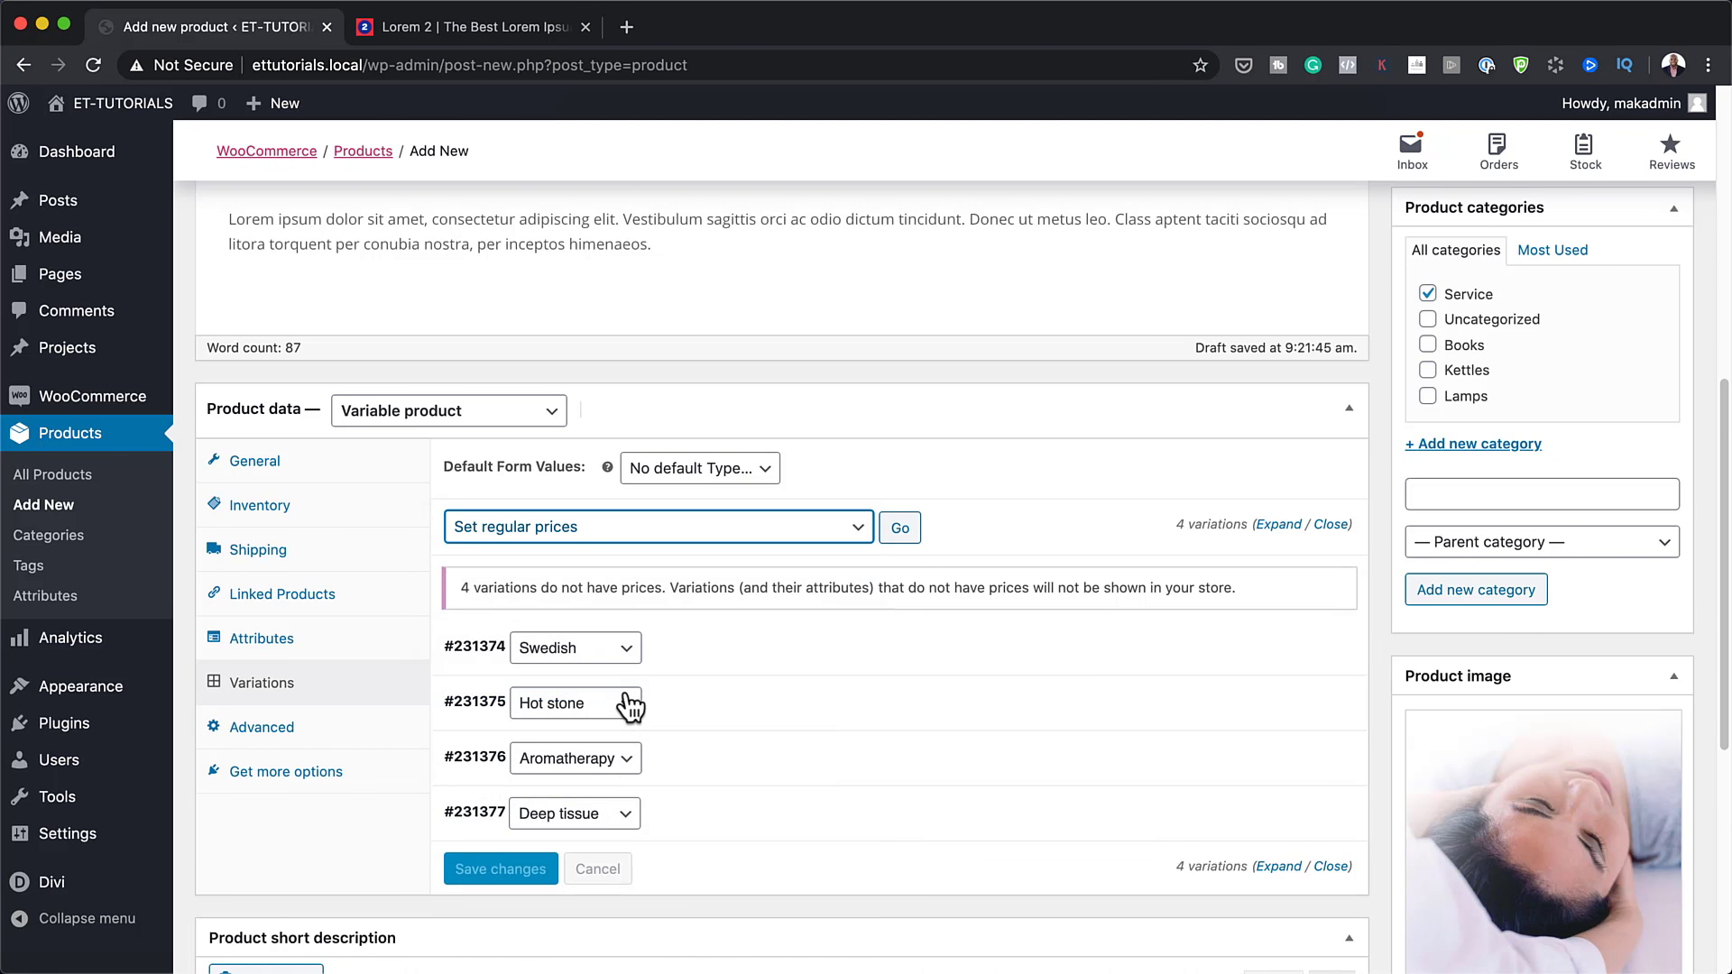
{"action": "left_click", "coordinate": [905, 531]}
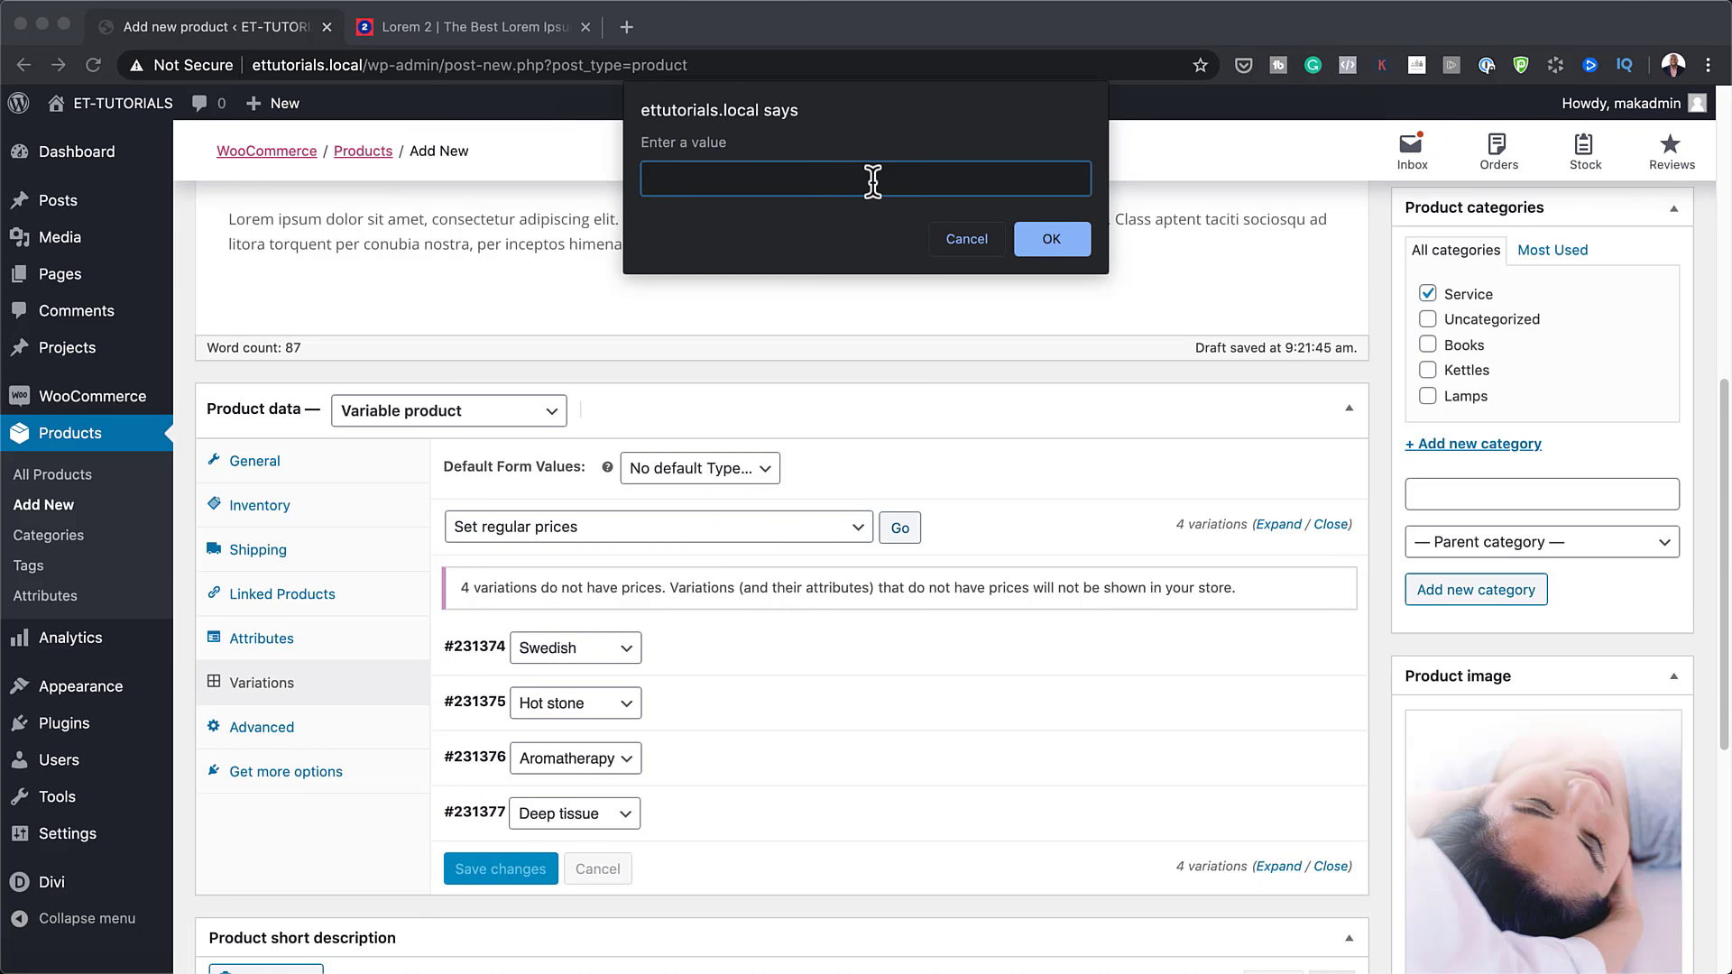
{"action": "left_click", "coordinate": [1073, 242]}
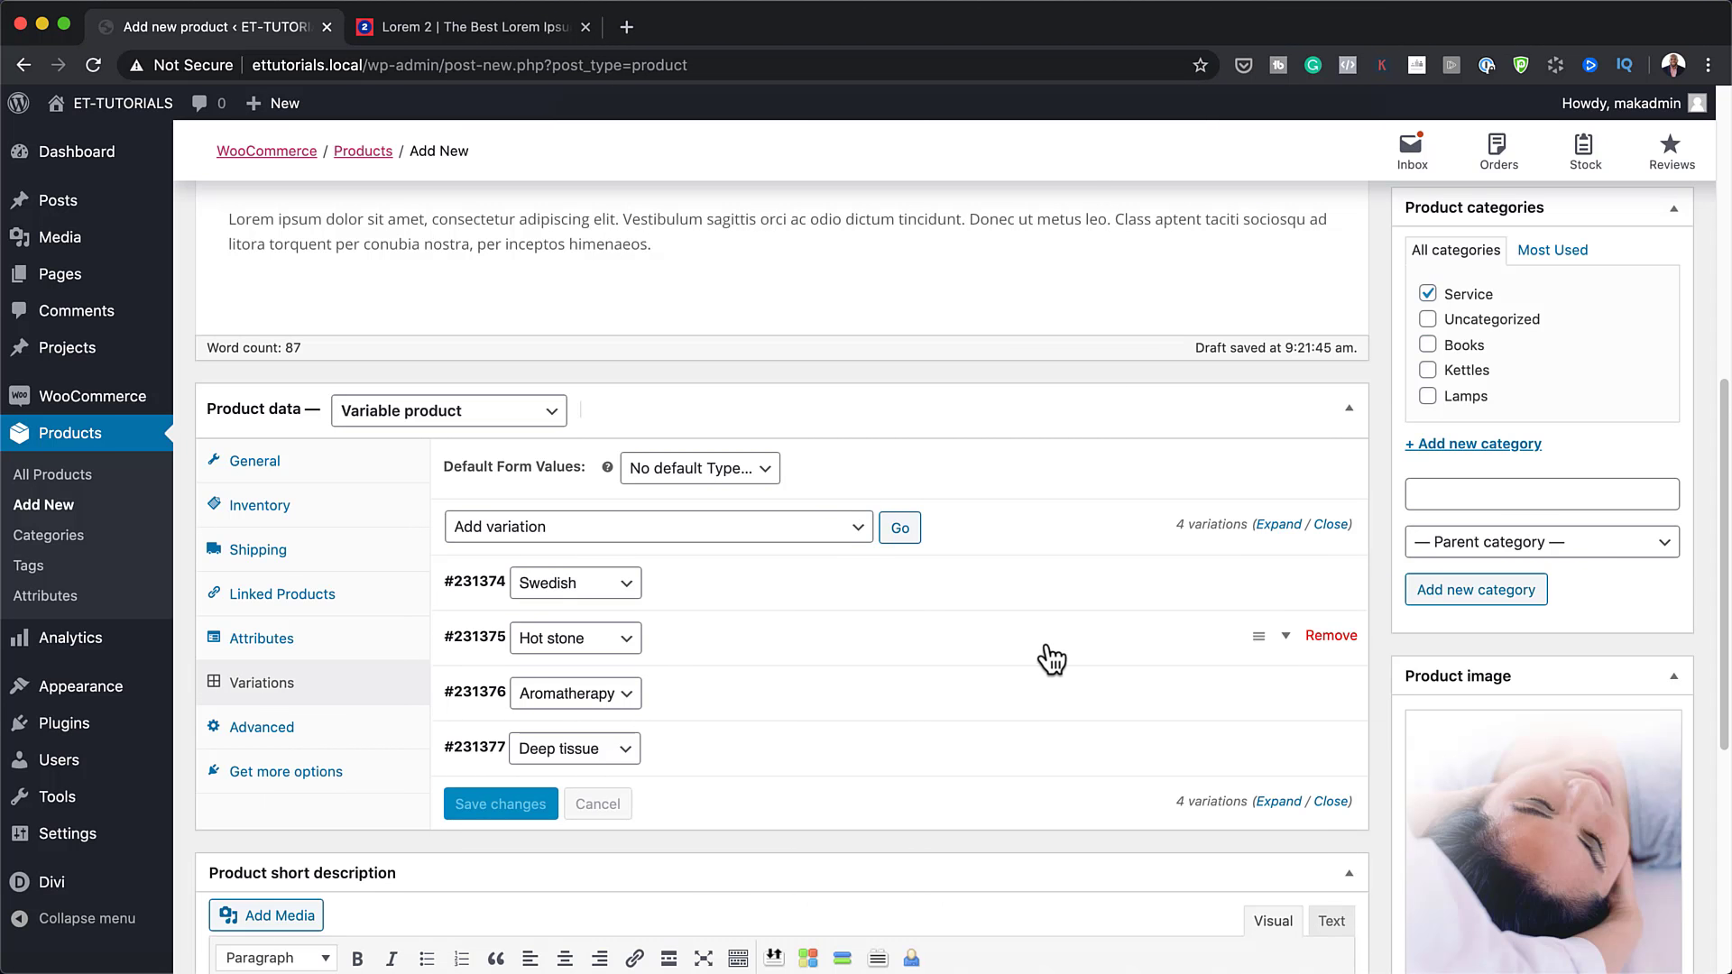
Step: Publish the Massage product
{"action": "scroll", "coordinate": [1043, 658], "scroll_direction": "down", "scroll_amount": 5}
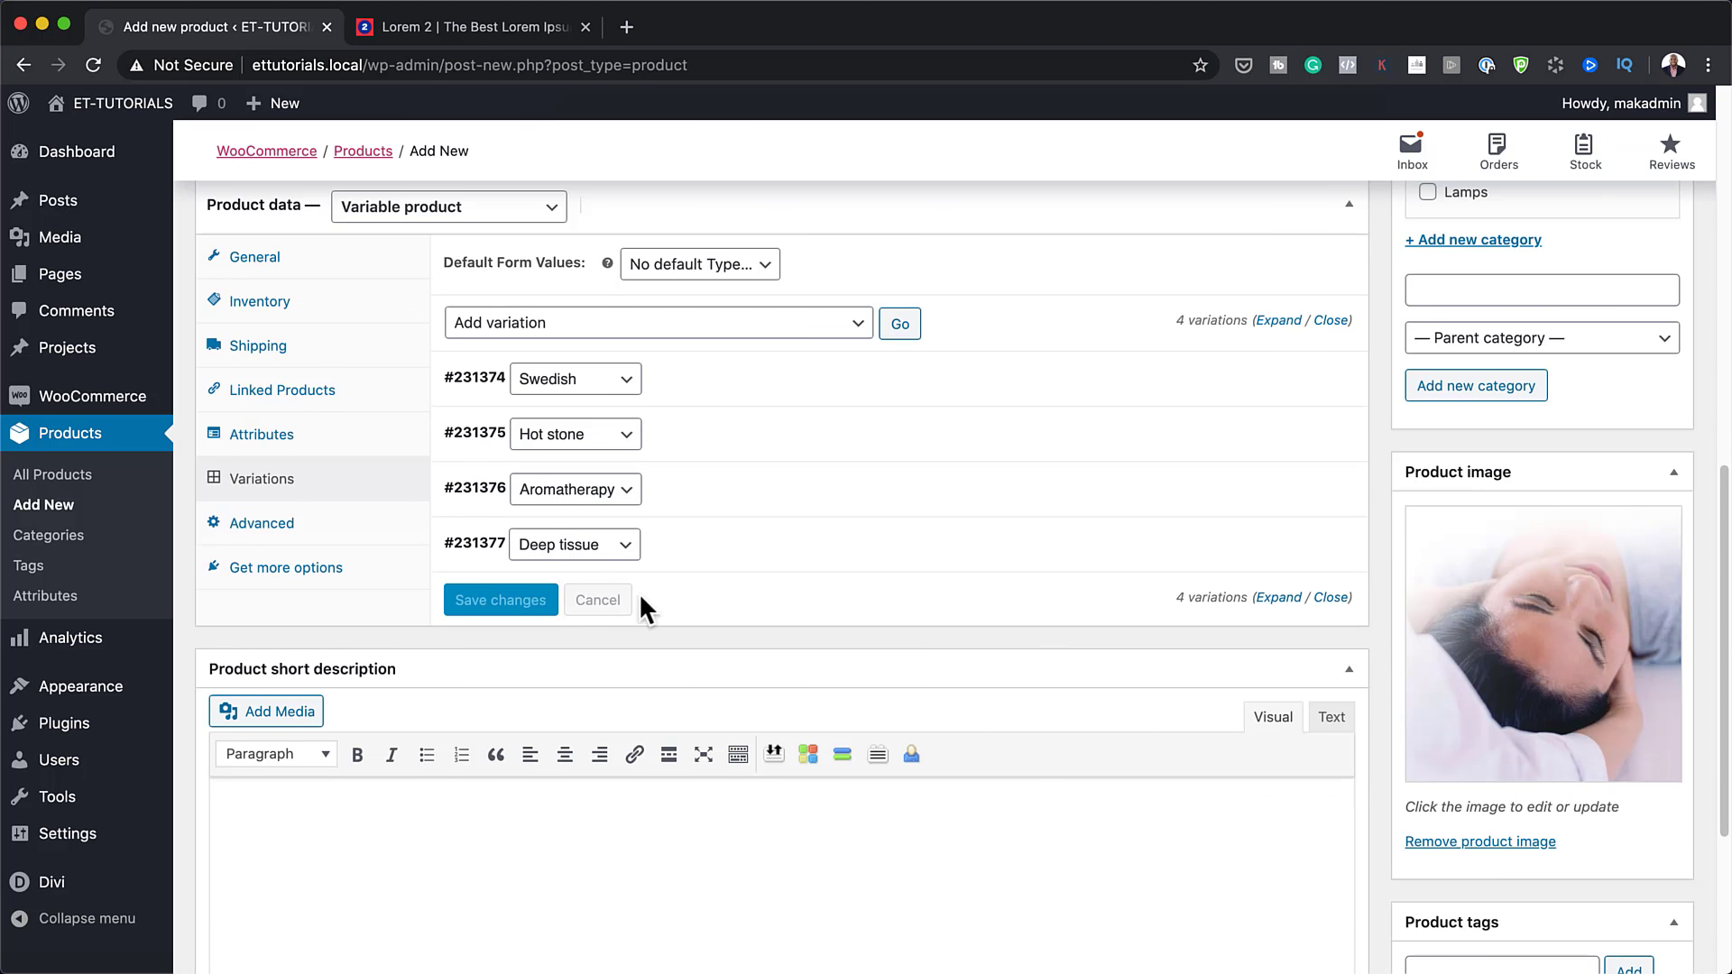
{"action": "scroll", "coordinate": [1238, 555], "scroll_direction": "down", "scroll_amount": 4}
{"action": "scroll", "coordinate": [1235, 545], "scroll_direction": "up", "scroll_amount": 10}
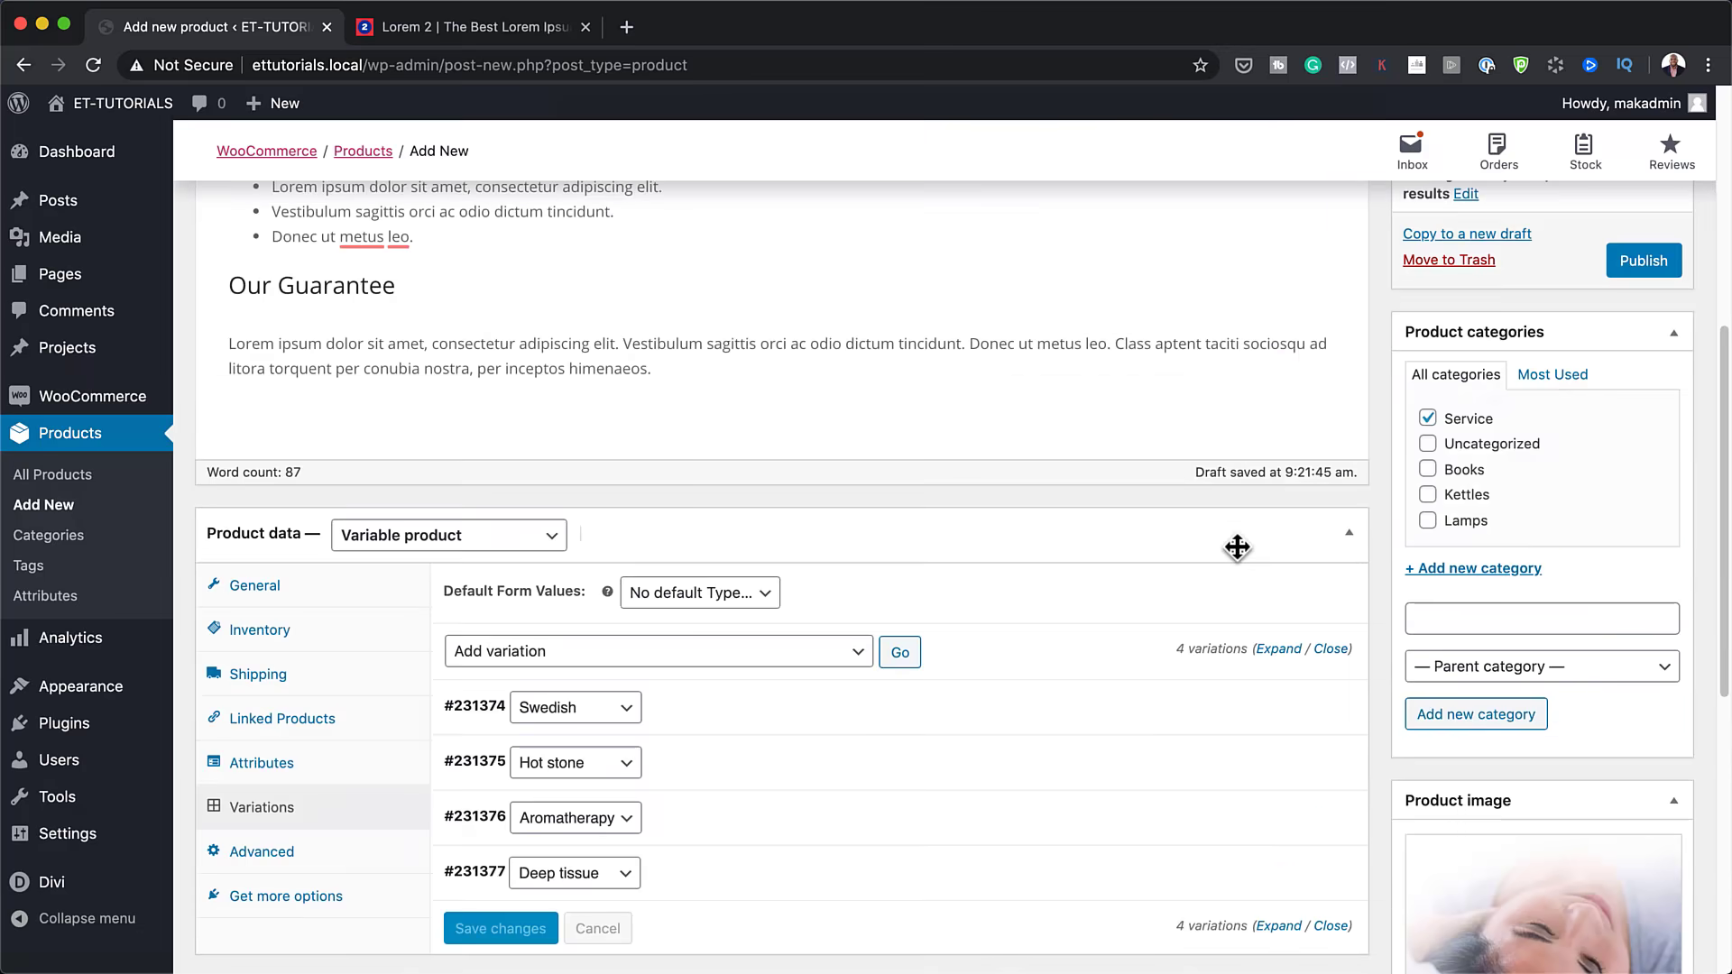
{"action": "scroll", "coordinate": [1236, 544], "scroll_direction": "up", "scroll_amount": 5}
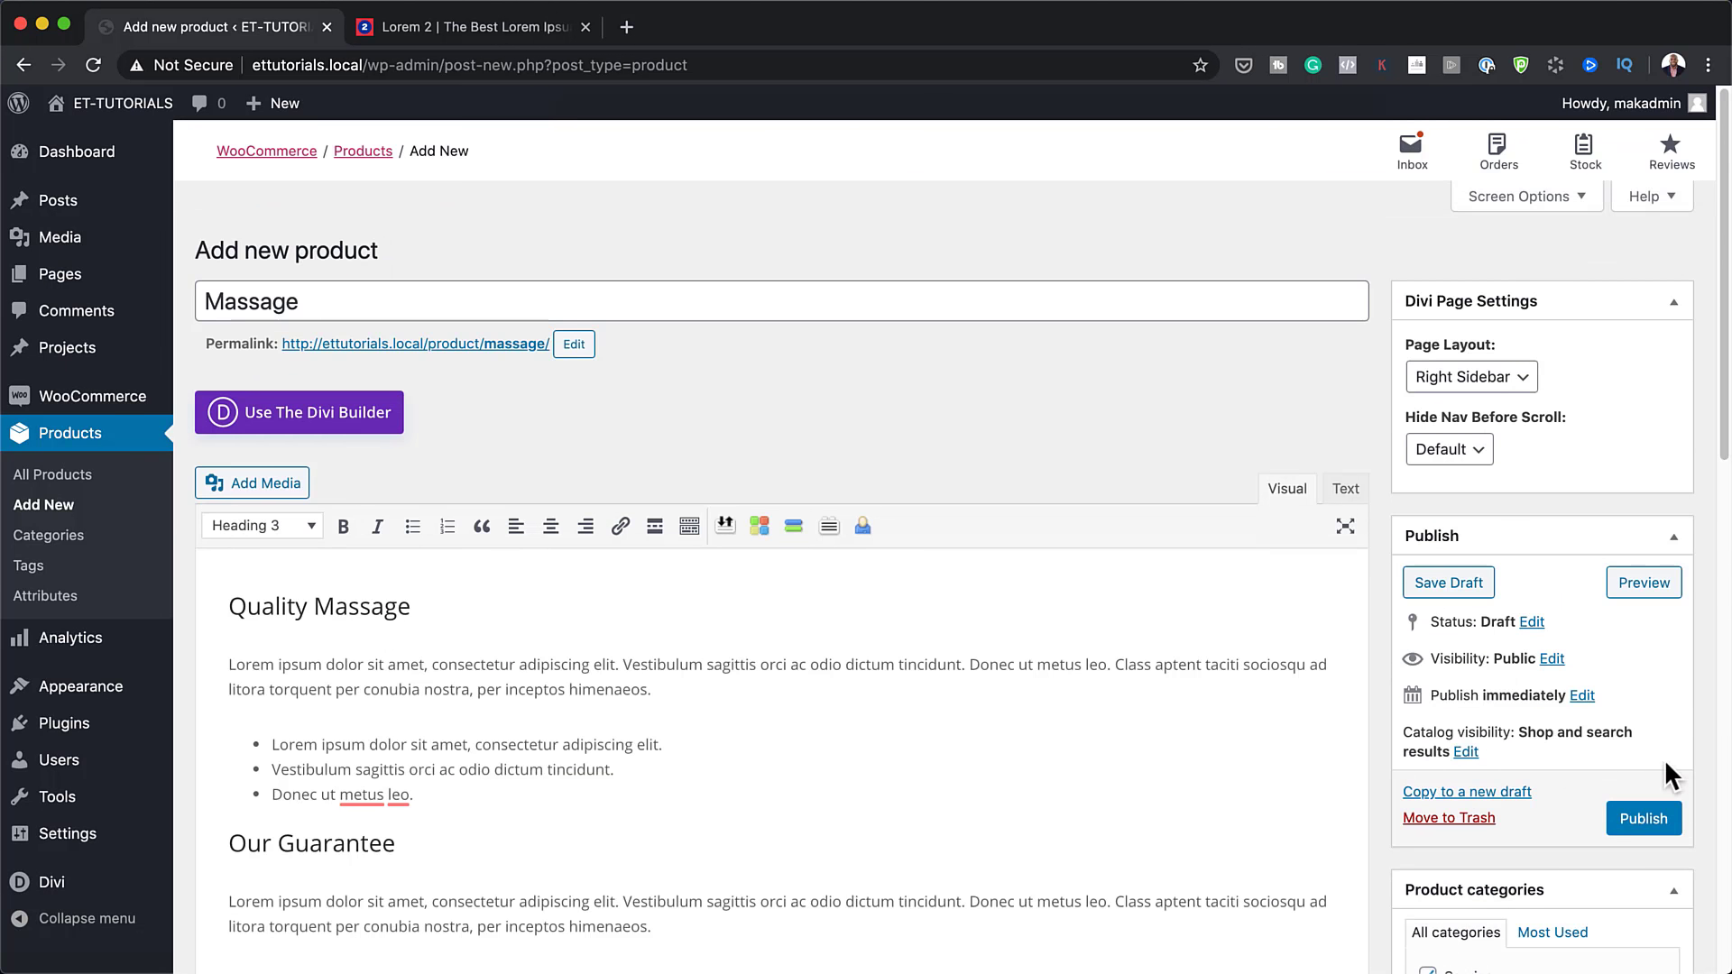
{"action": "left_click", "coordinate": [1643, 818]}
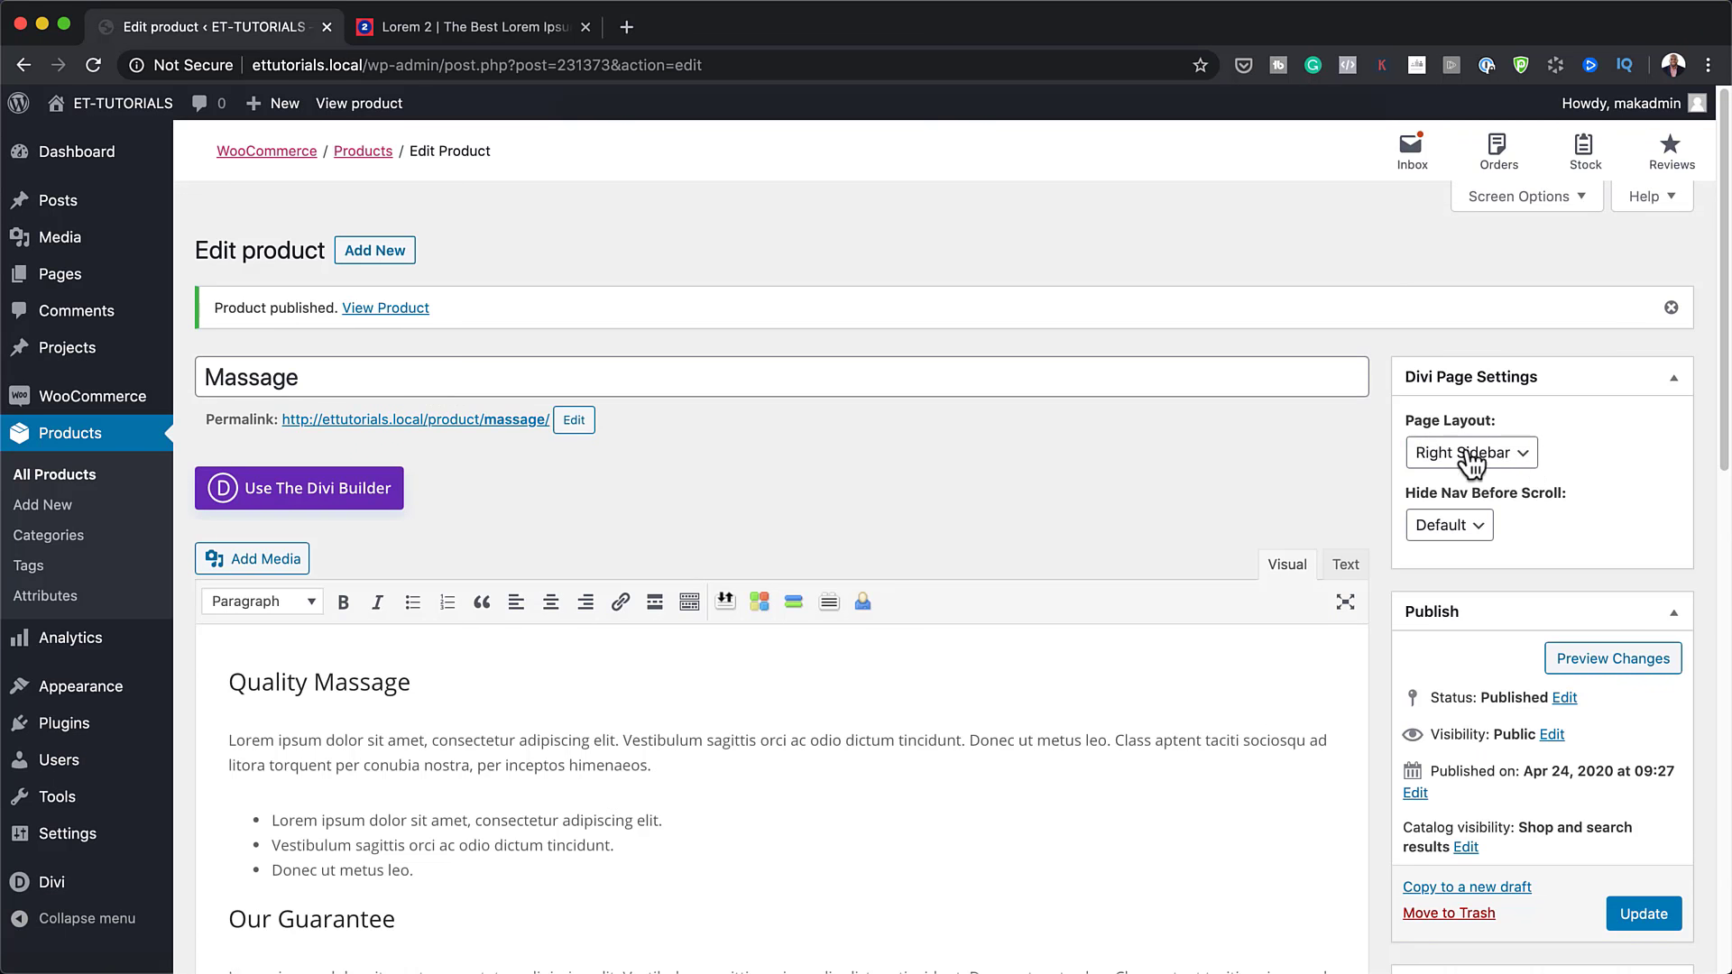
Step: Enable the Divi Builder for the product and set its page layout to Fullwidth
{"action": "left_click", "coordinate": [304, 489]}
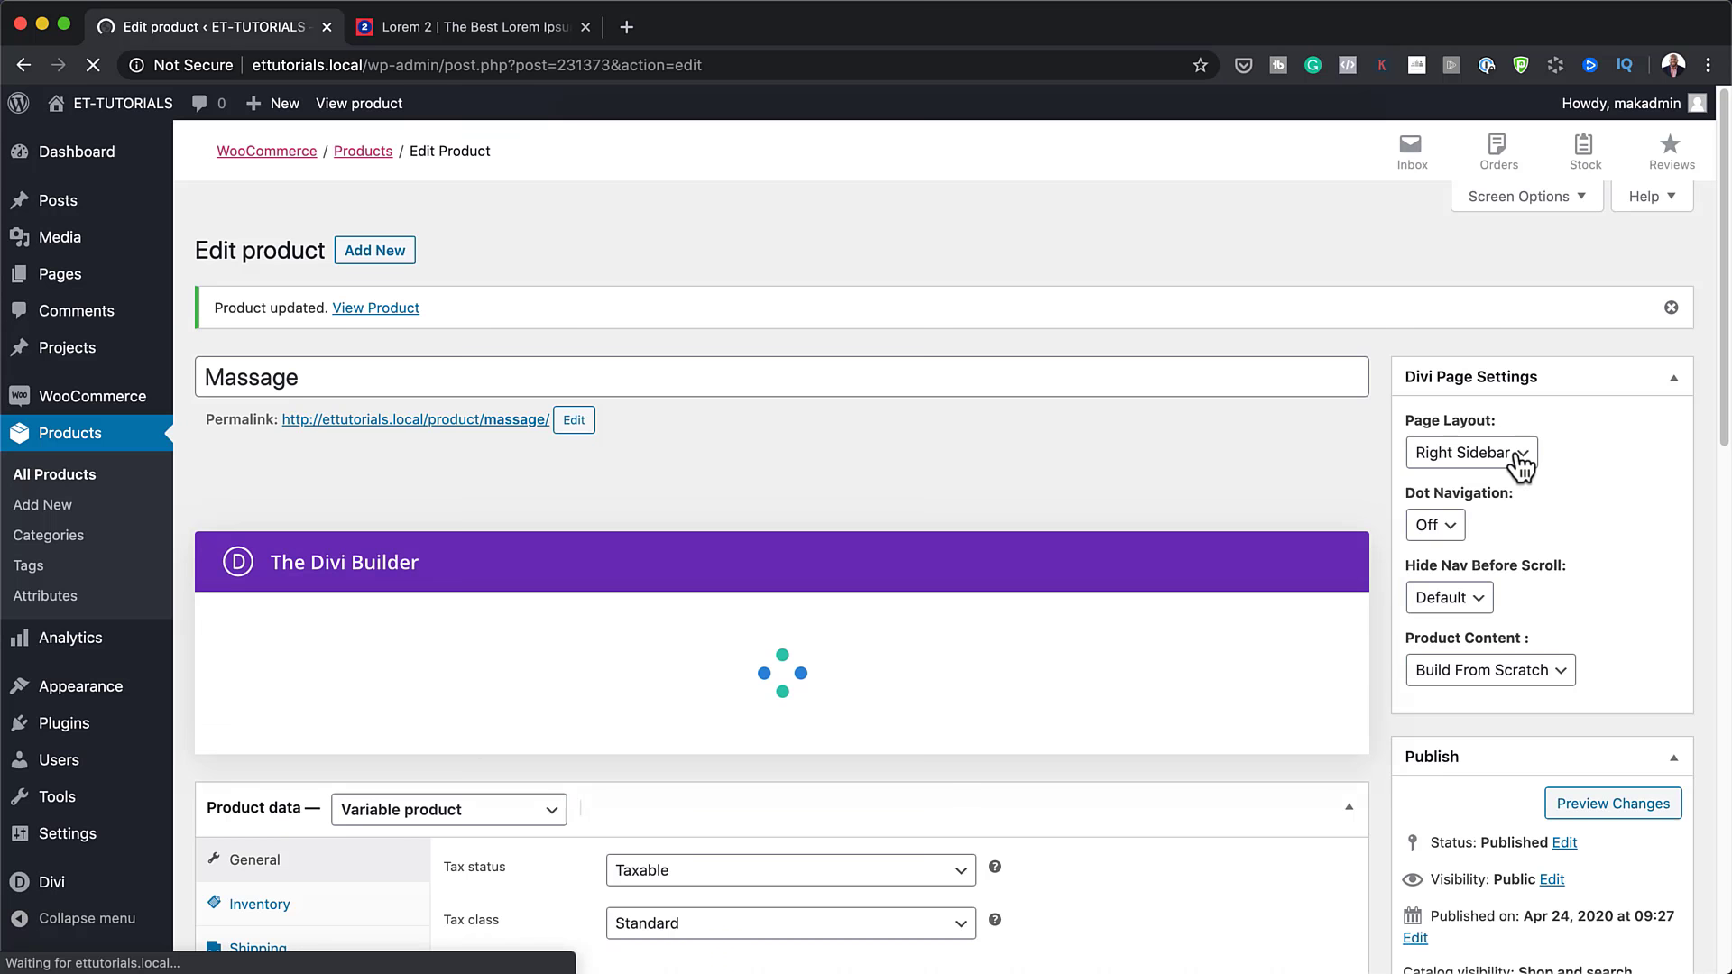
{"action": "left_click", "coordinate": [1519, 456]}
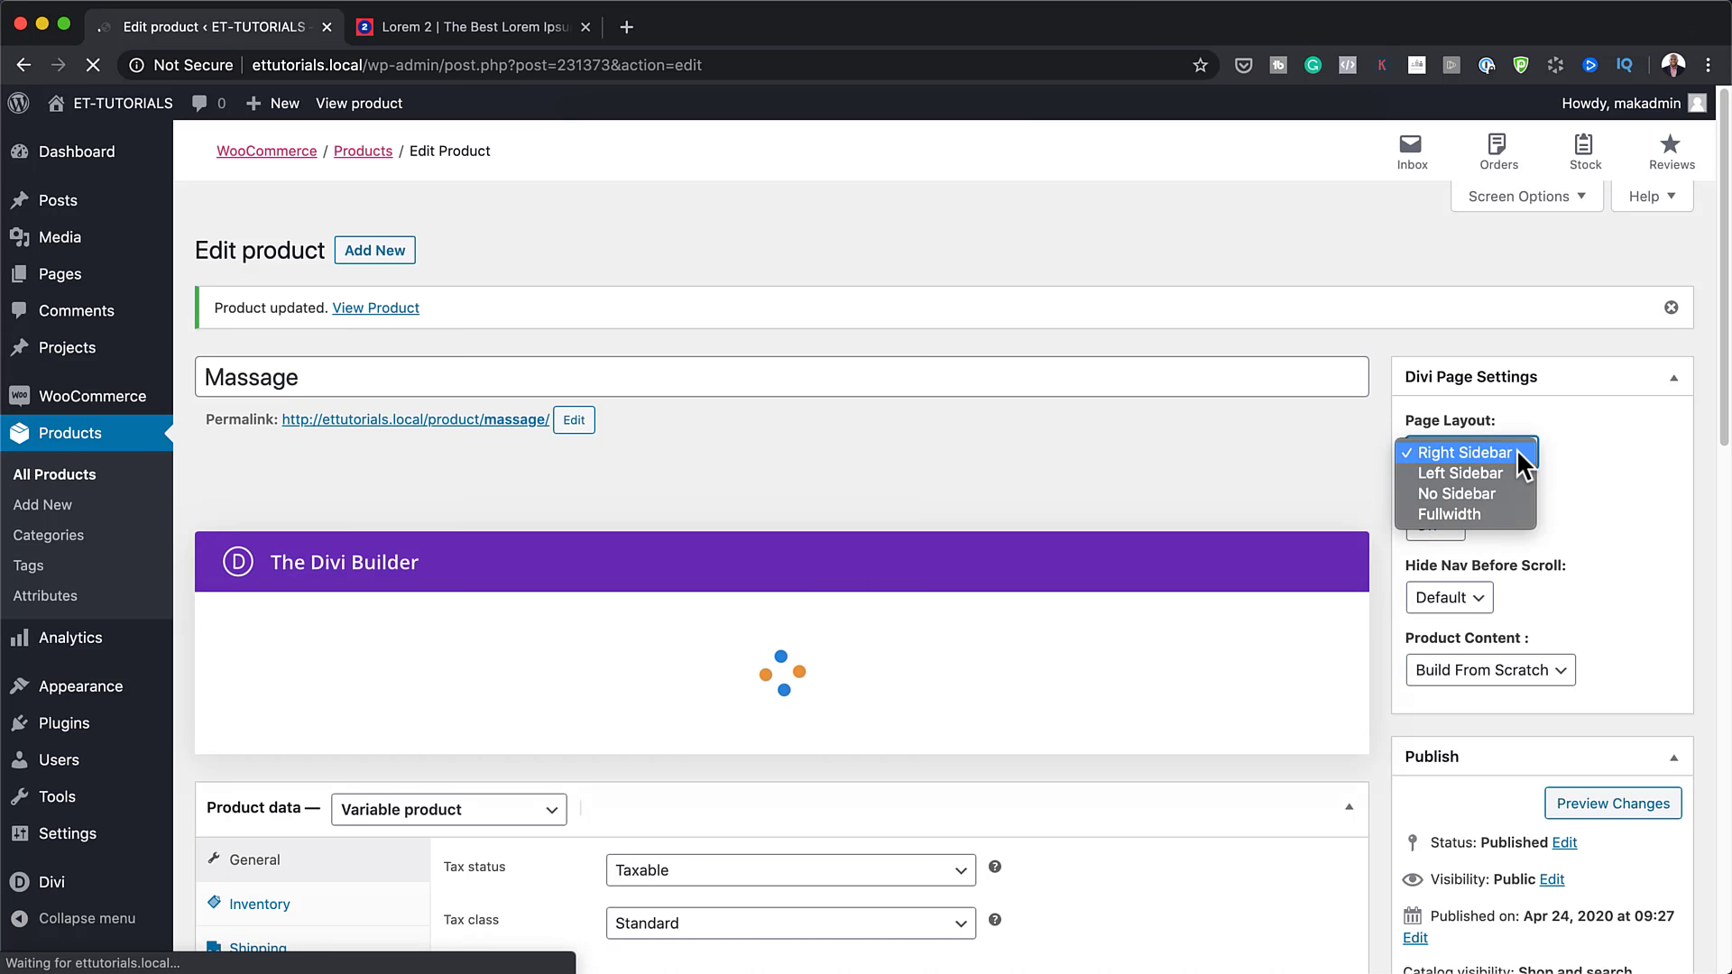
{"action": "left_click", "coordinate": [1449, 514]}
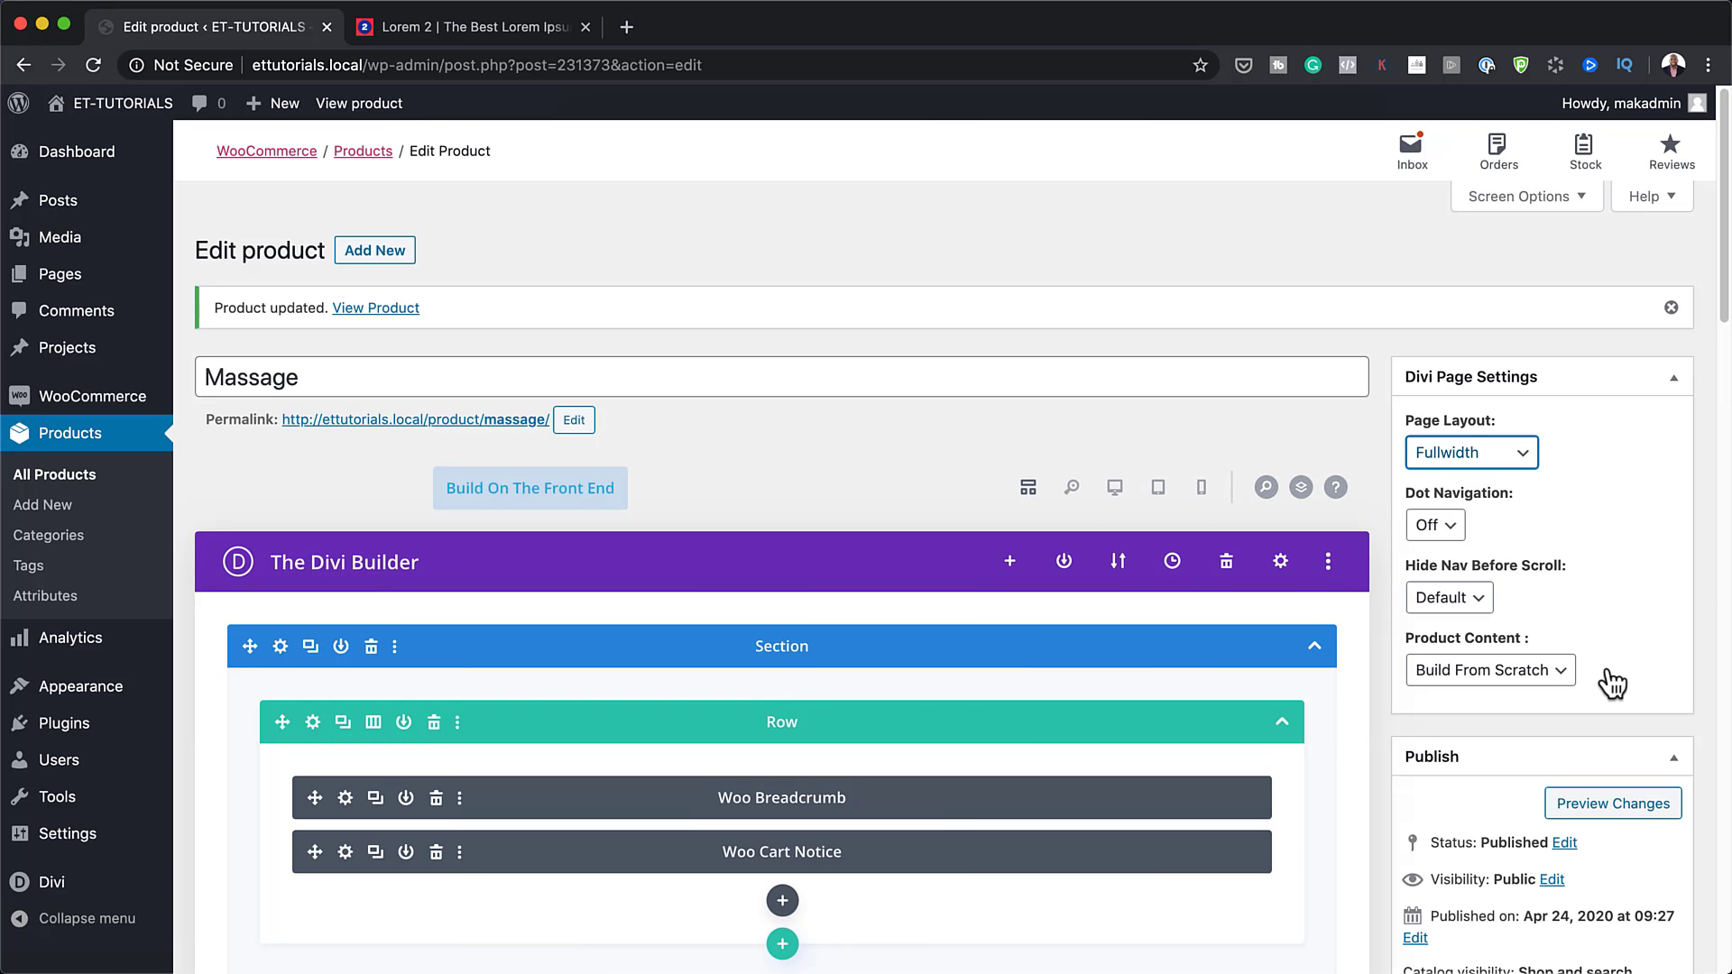
Step: Open the product page in the front-end builder and delete the tabs module holding the description, additional information and reviews
{"action": "left_click", "coordinate": [556, 492]}
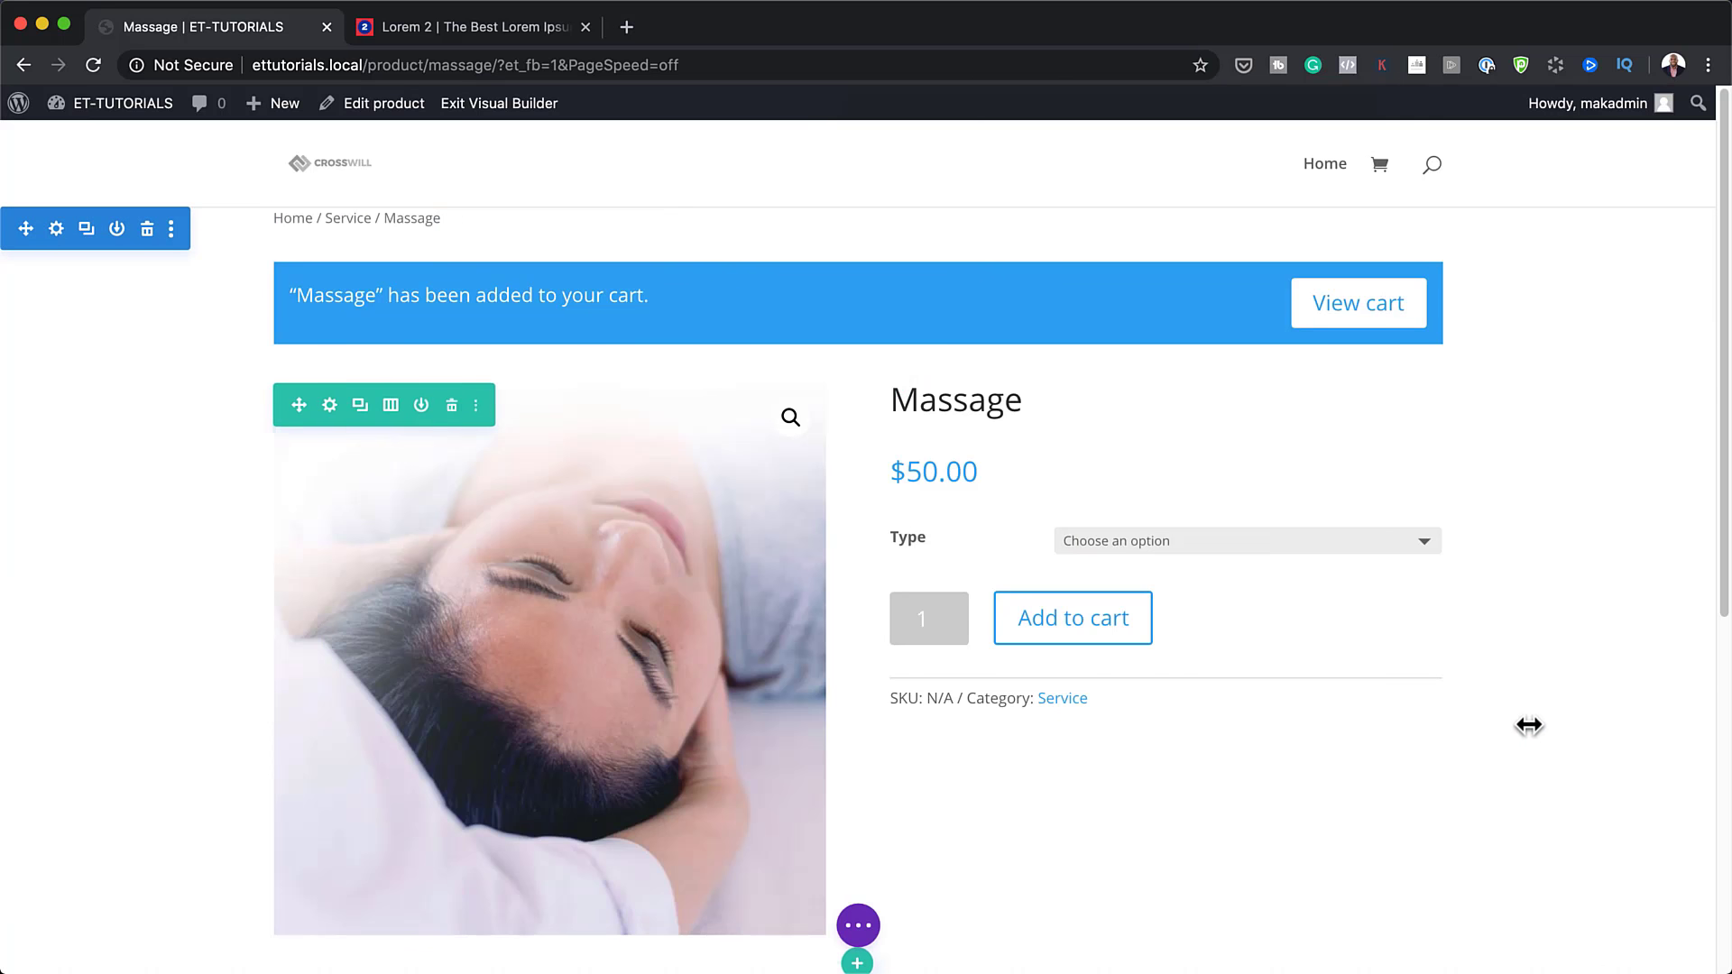
{"action": "scroll", "coordinate": [1644, 727], "scroll_direction": "down", "scroll_amount": 6}
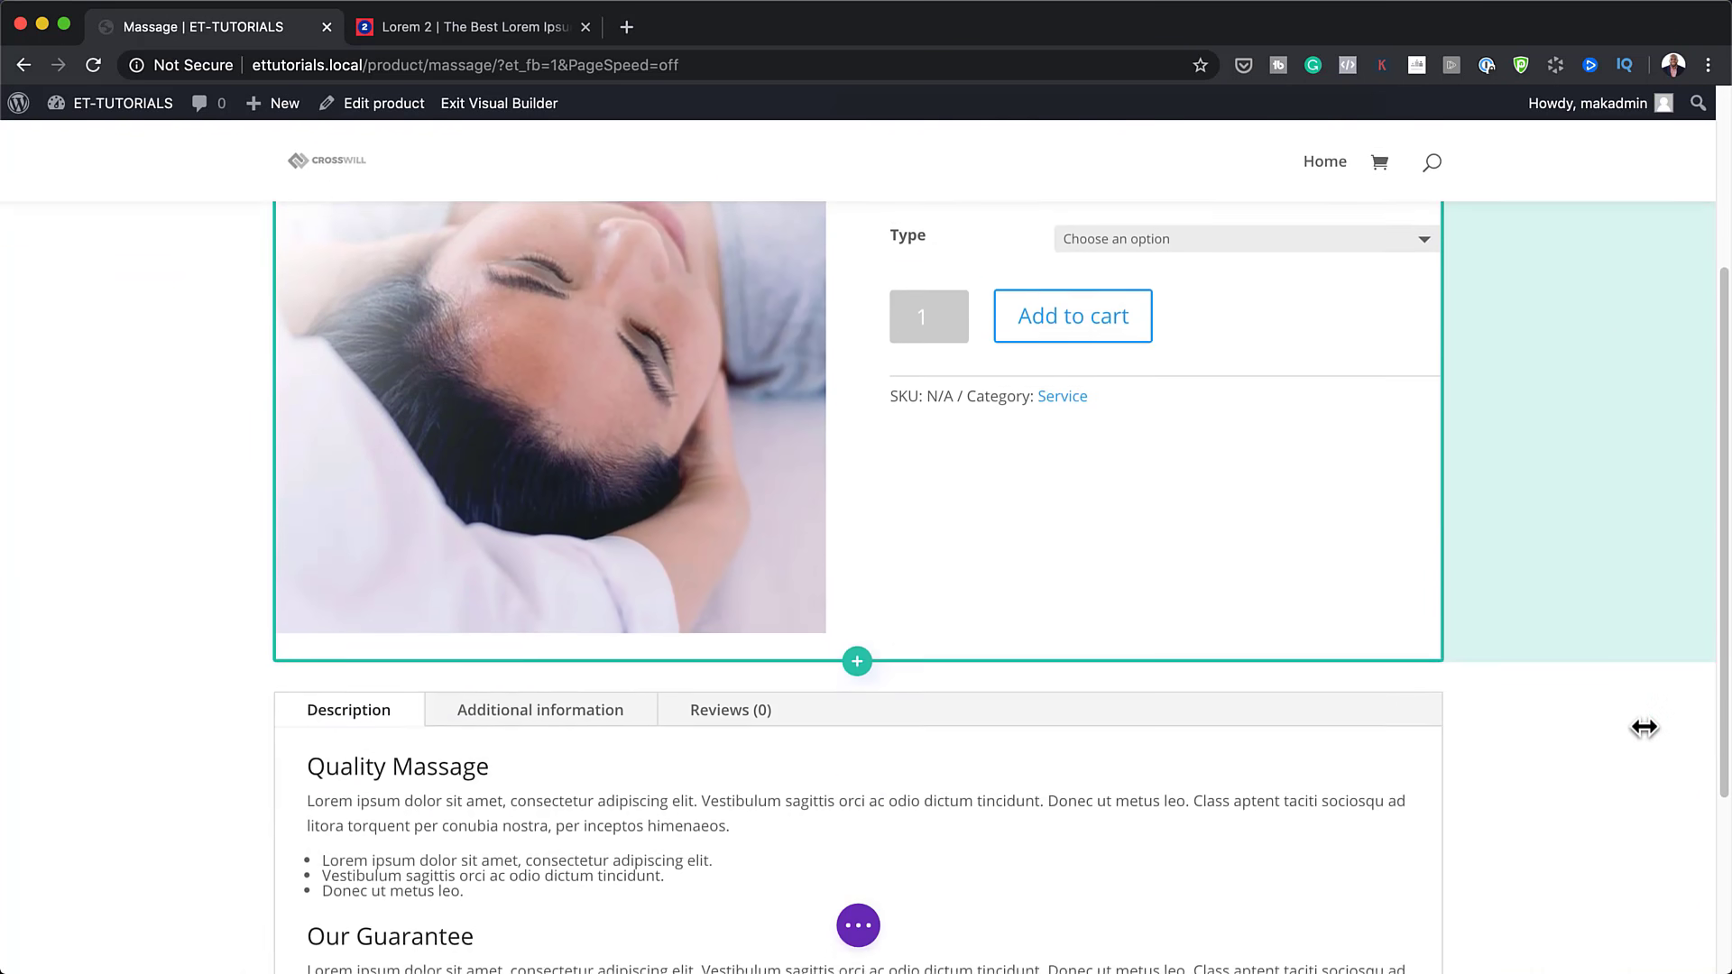
{"action": "scroll", "coordinate": [1644, 727], "scroll_direction": "down", "scroll_amount": 1}
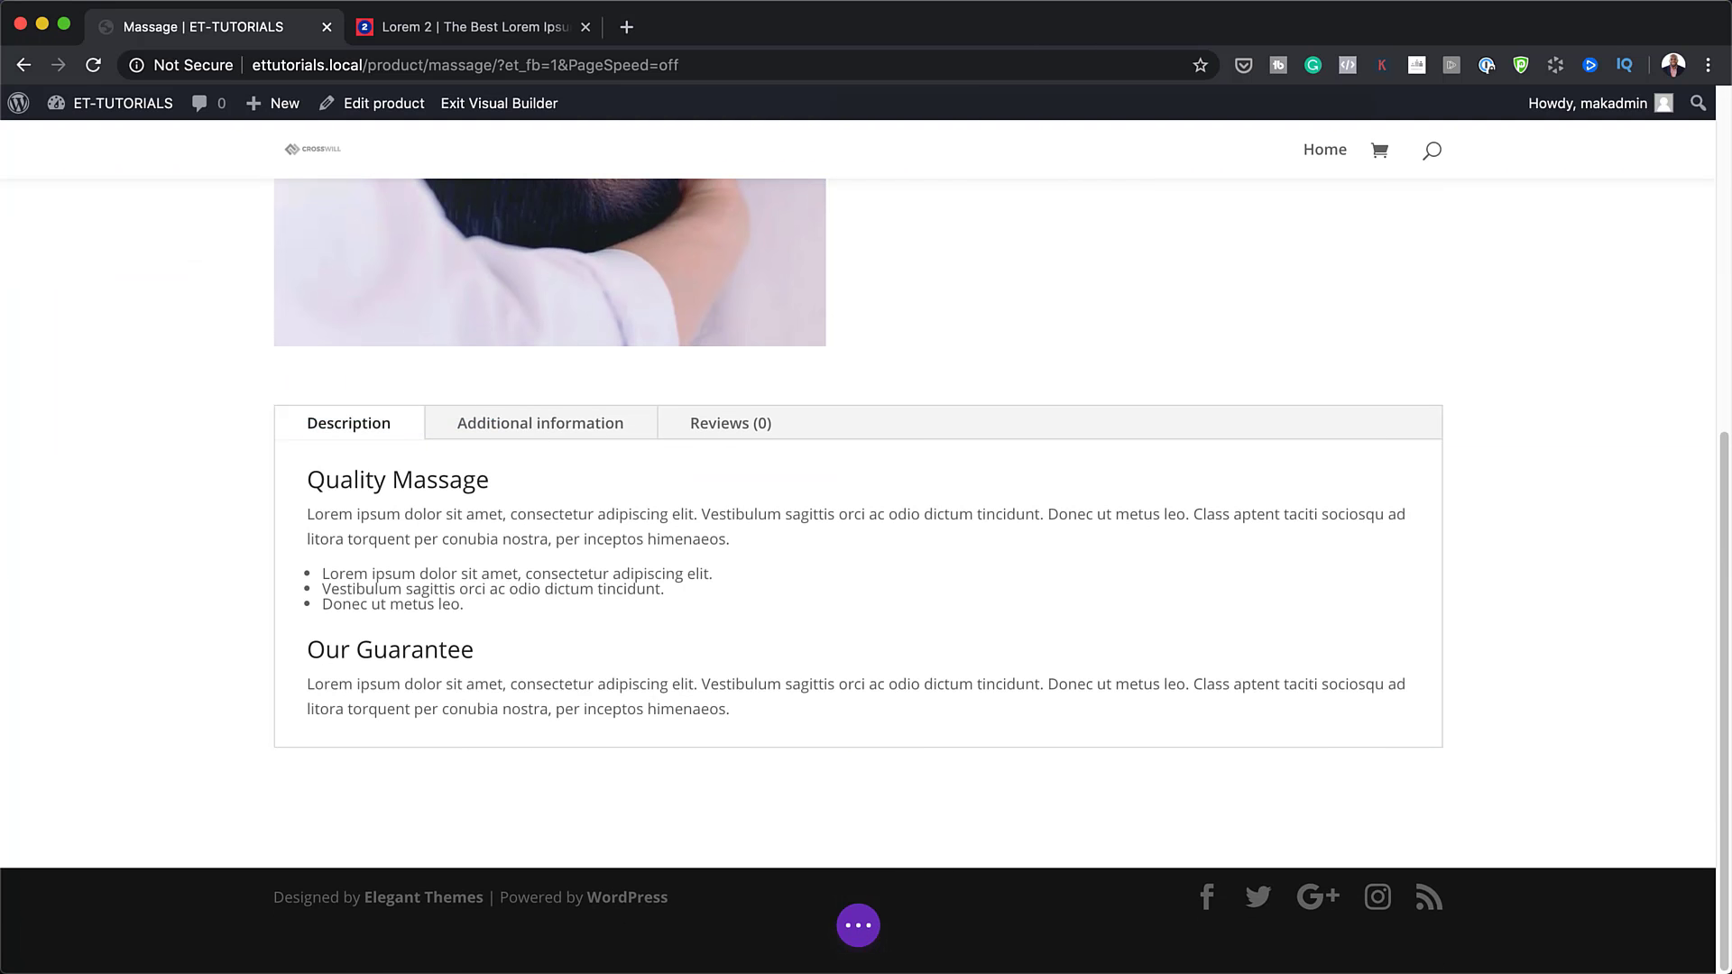
{"action": "mouse_move", "coordinate": [1360, 618]}
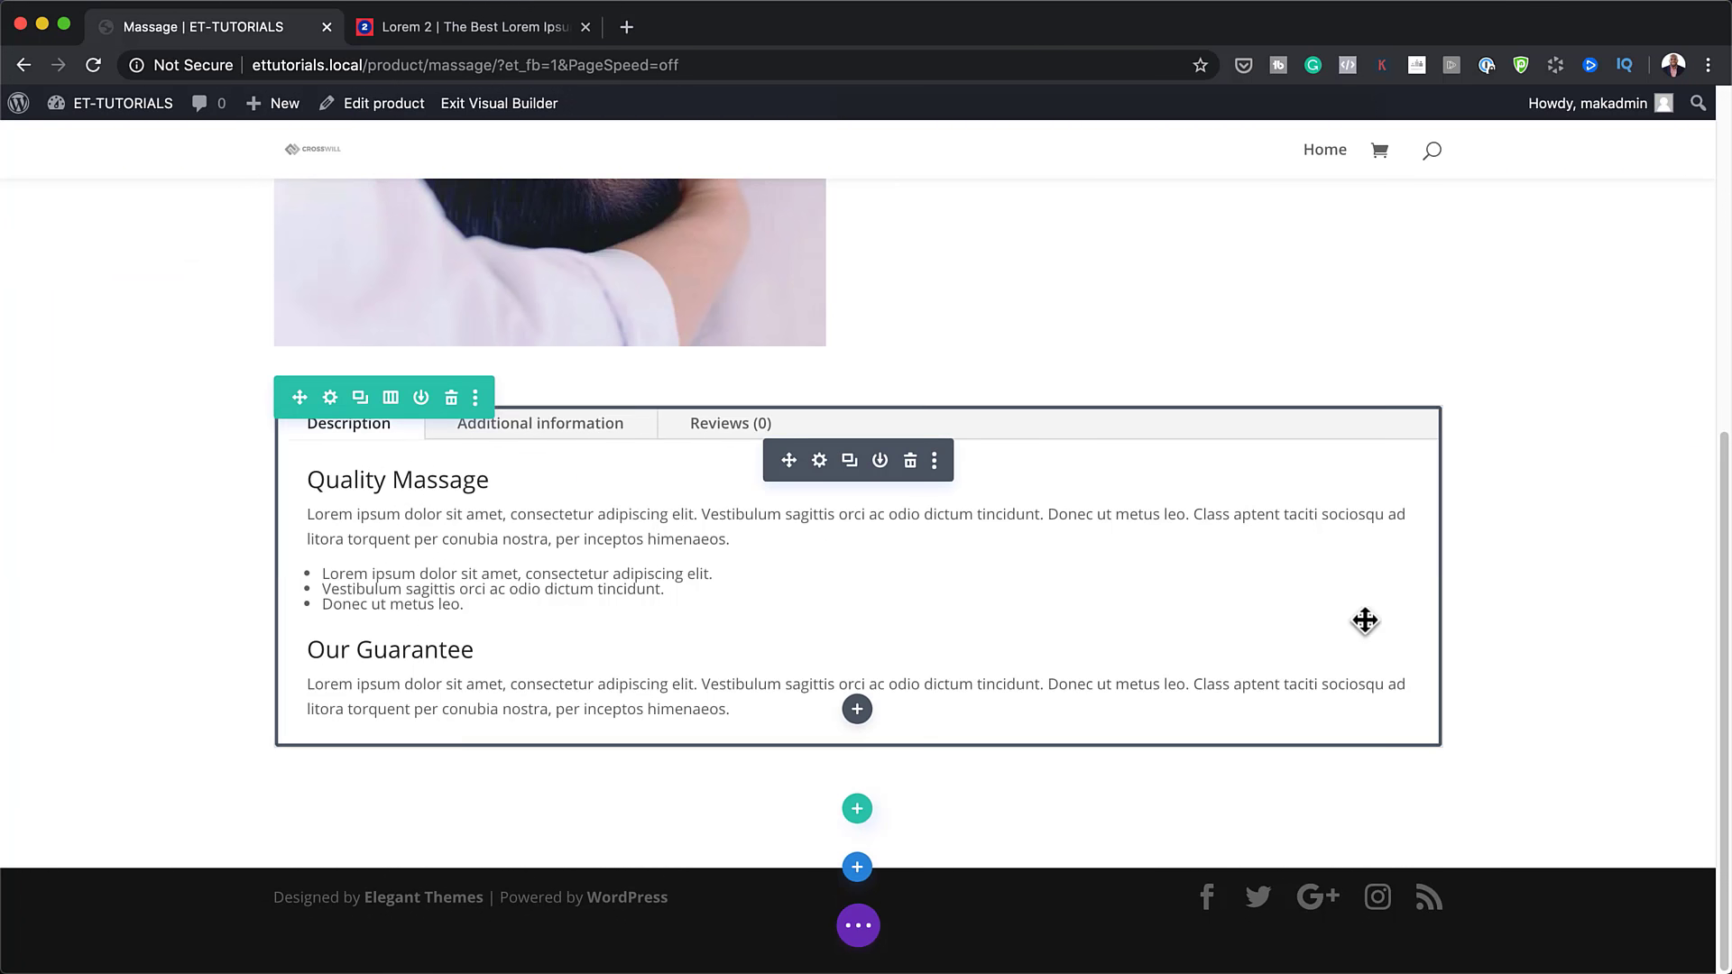
{"action": "left_click", "coordinate": [909, 462]}
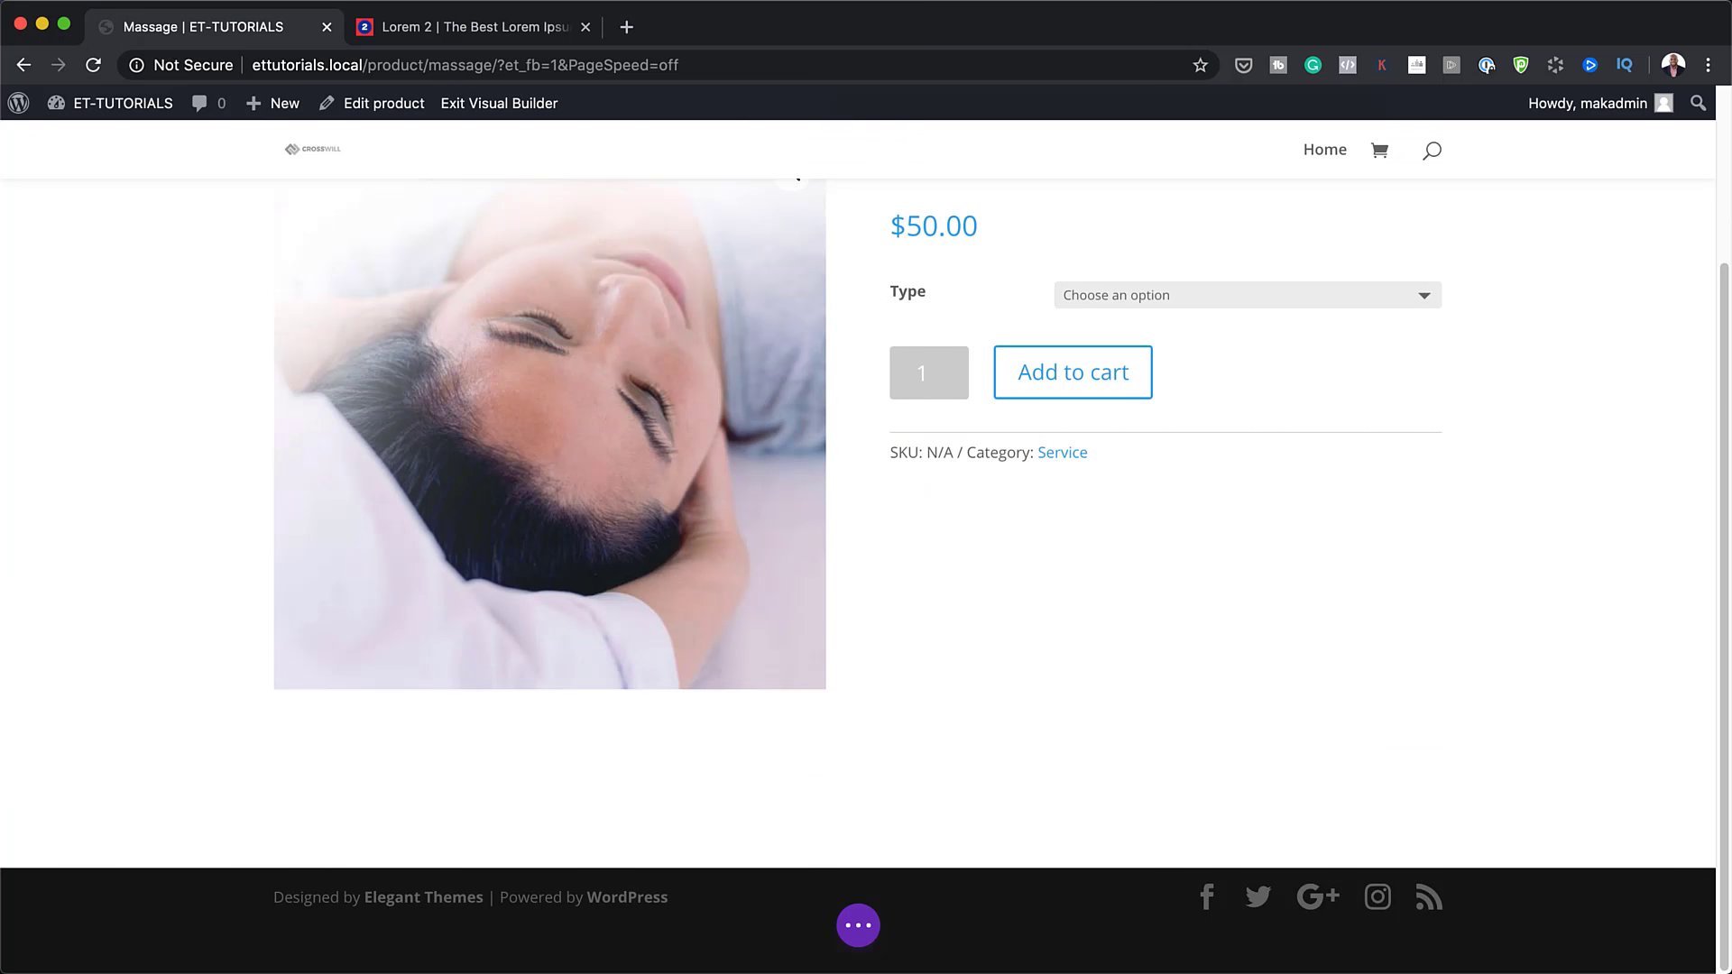
{"action": "mouse_move", "coordinate": [993, 746]}
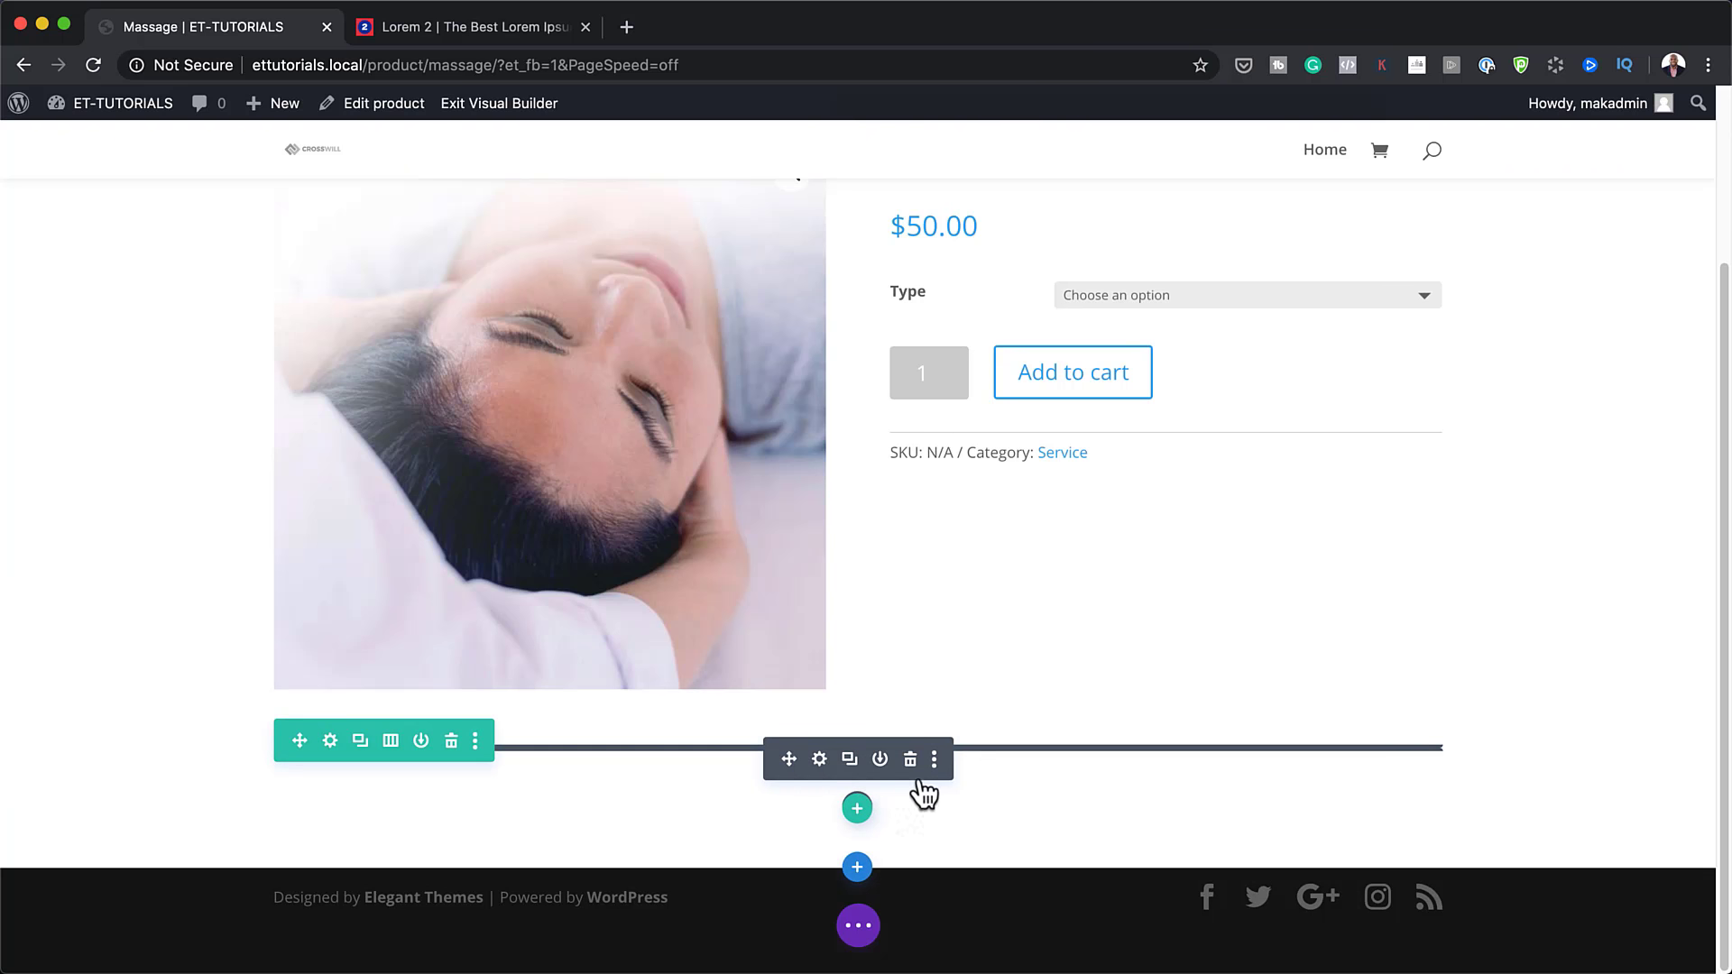
{"action": "left_click", "coordinate": [910, 759]}
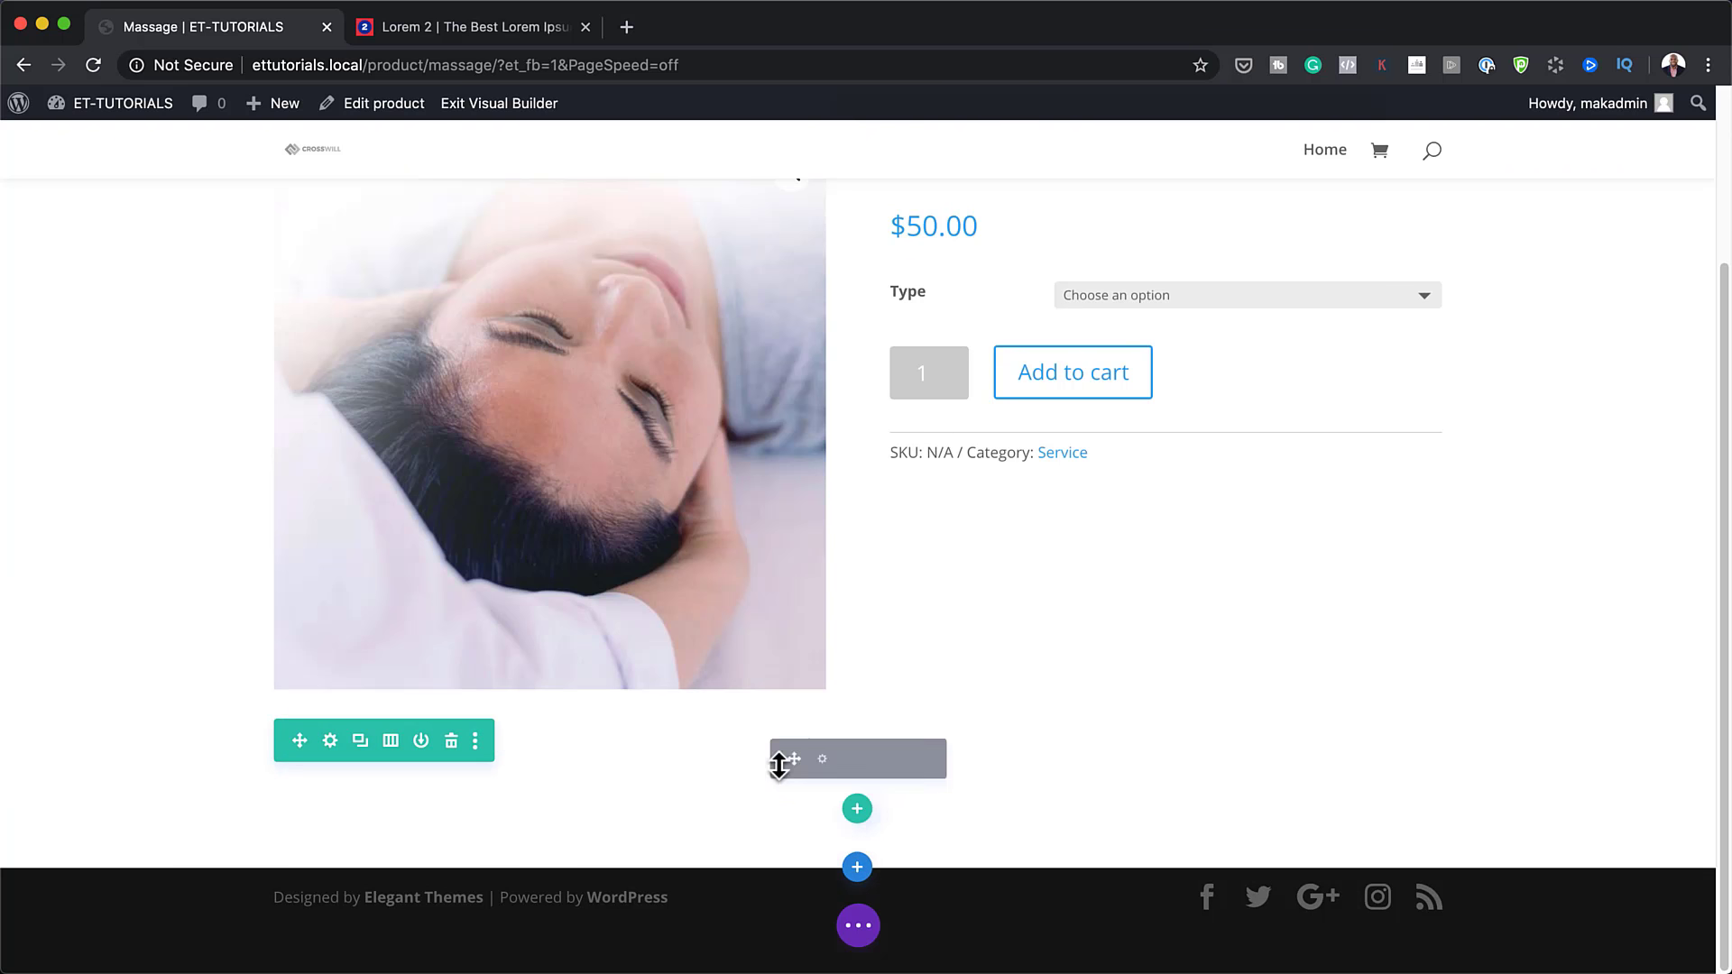
{"action": "left_click_drag", "start_coordinate": [778, 765], "coordinate": [785, 782]}
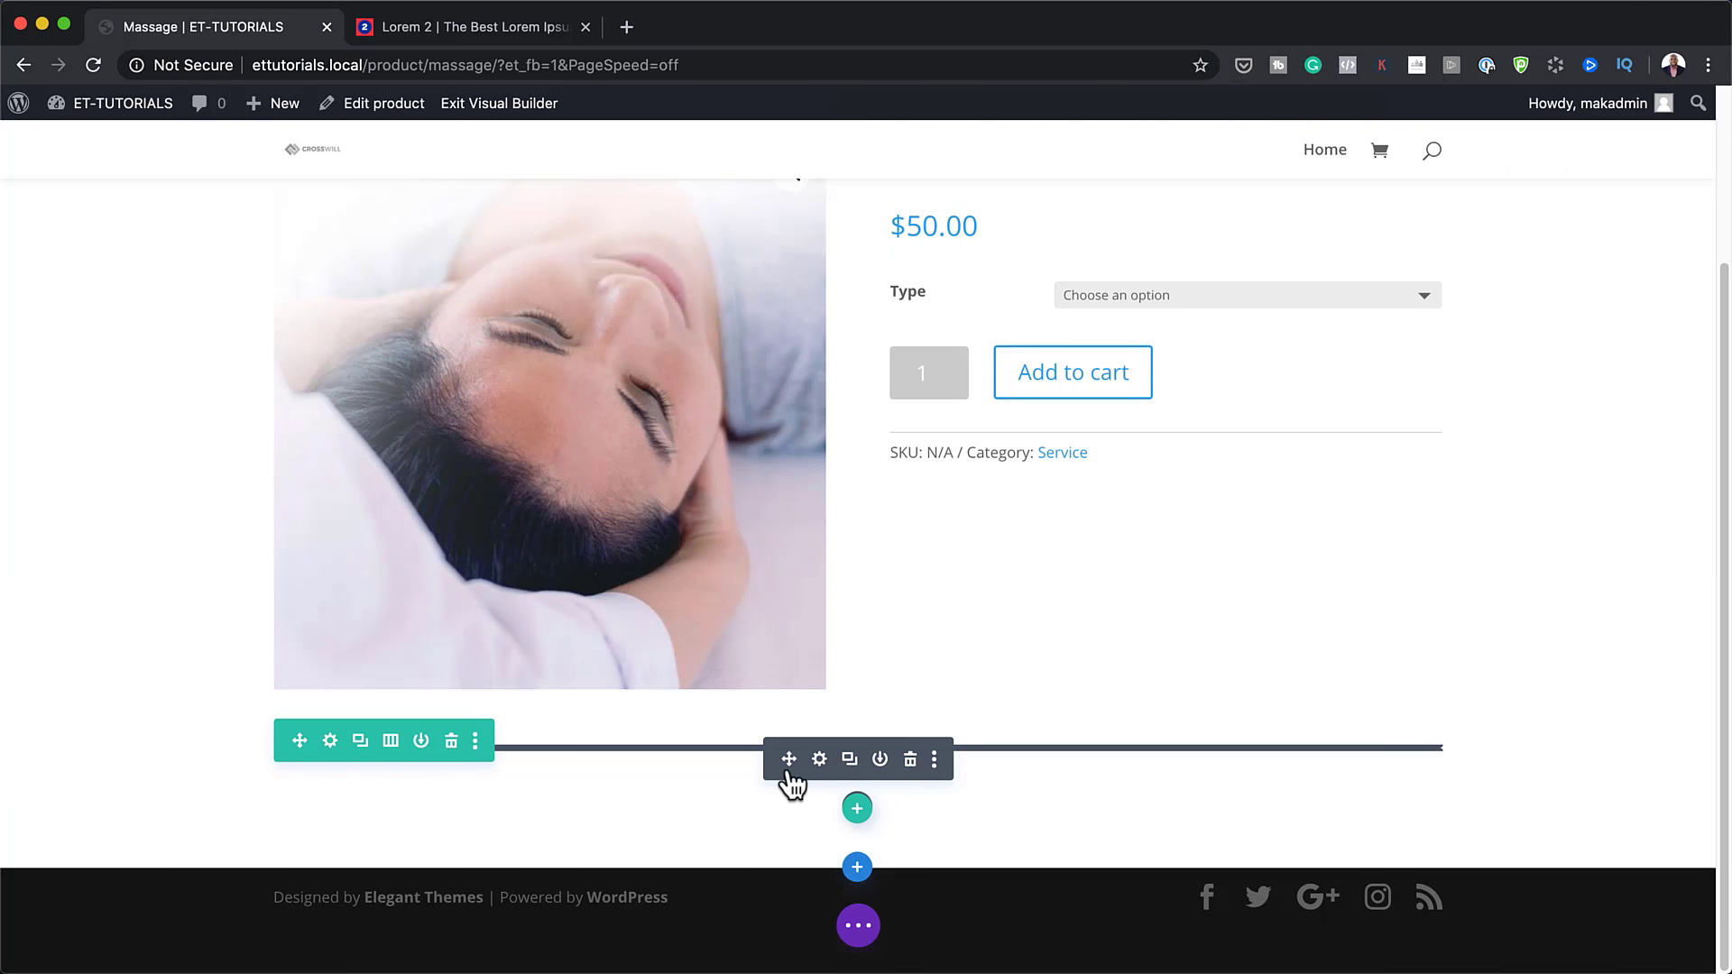
{"action": "key", "text": "super+z"}
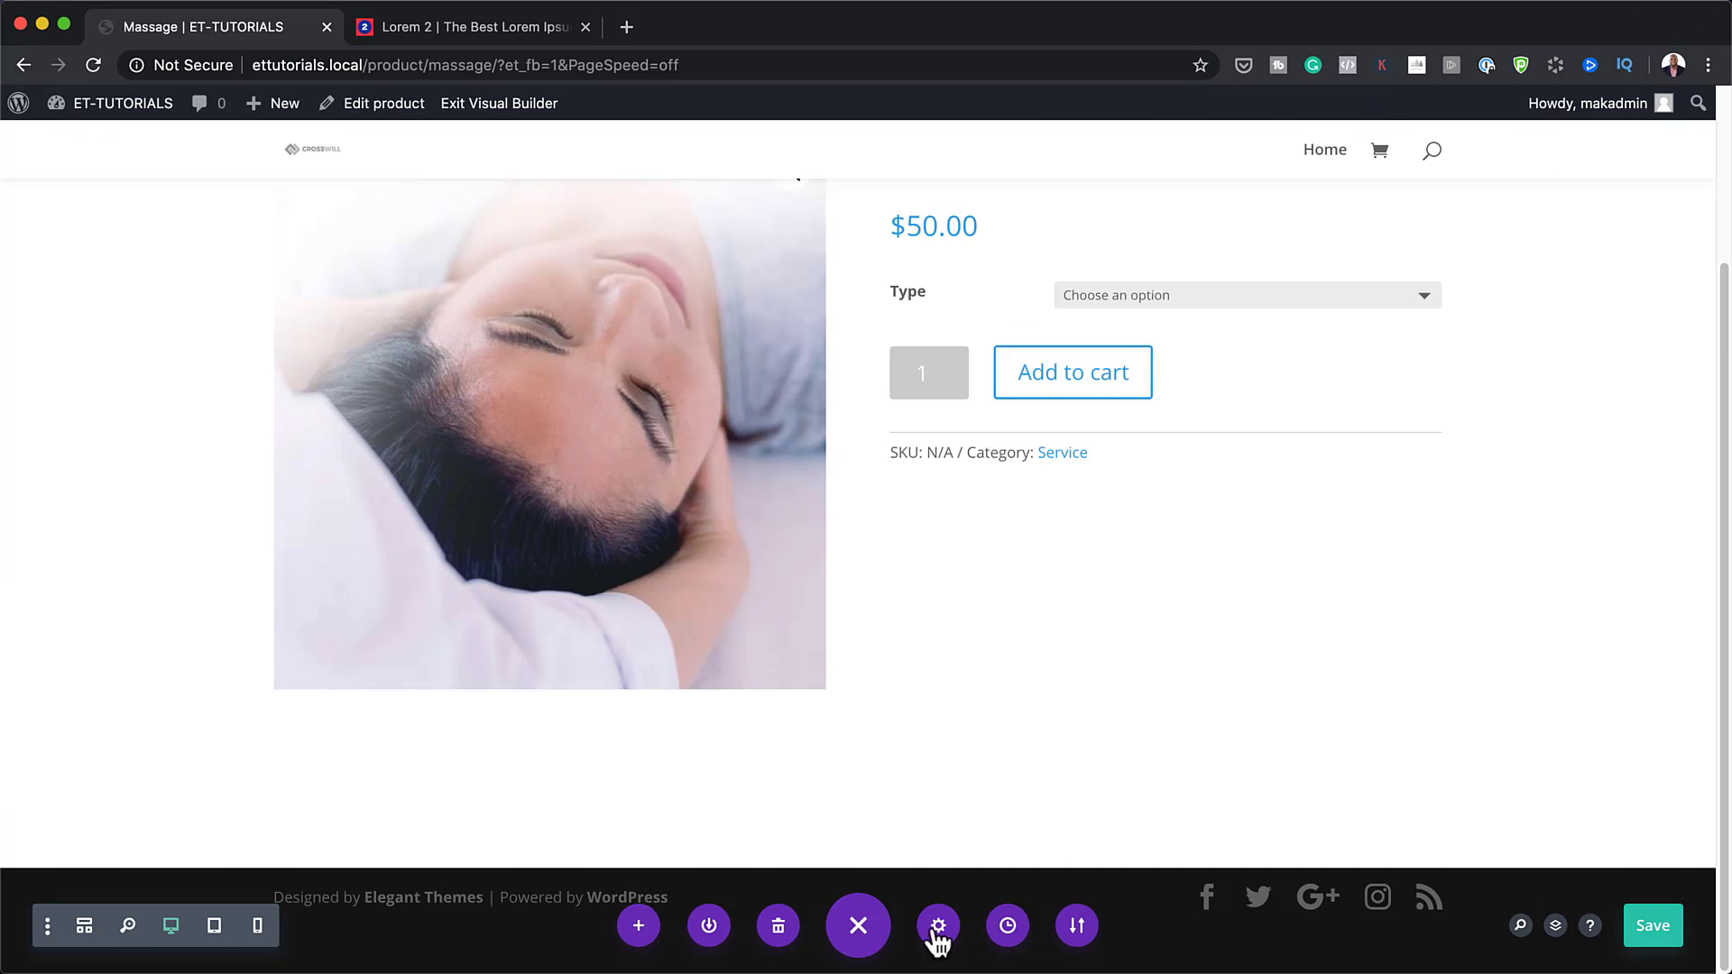
Step: Open the Layers view over the page, expand the section, and enlarge the view to show all its rows
{"action": "left_click", "coordinate": [1555, 925]}
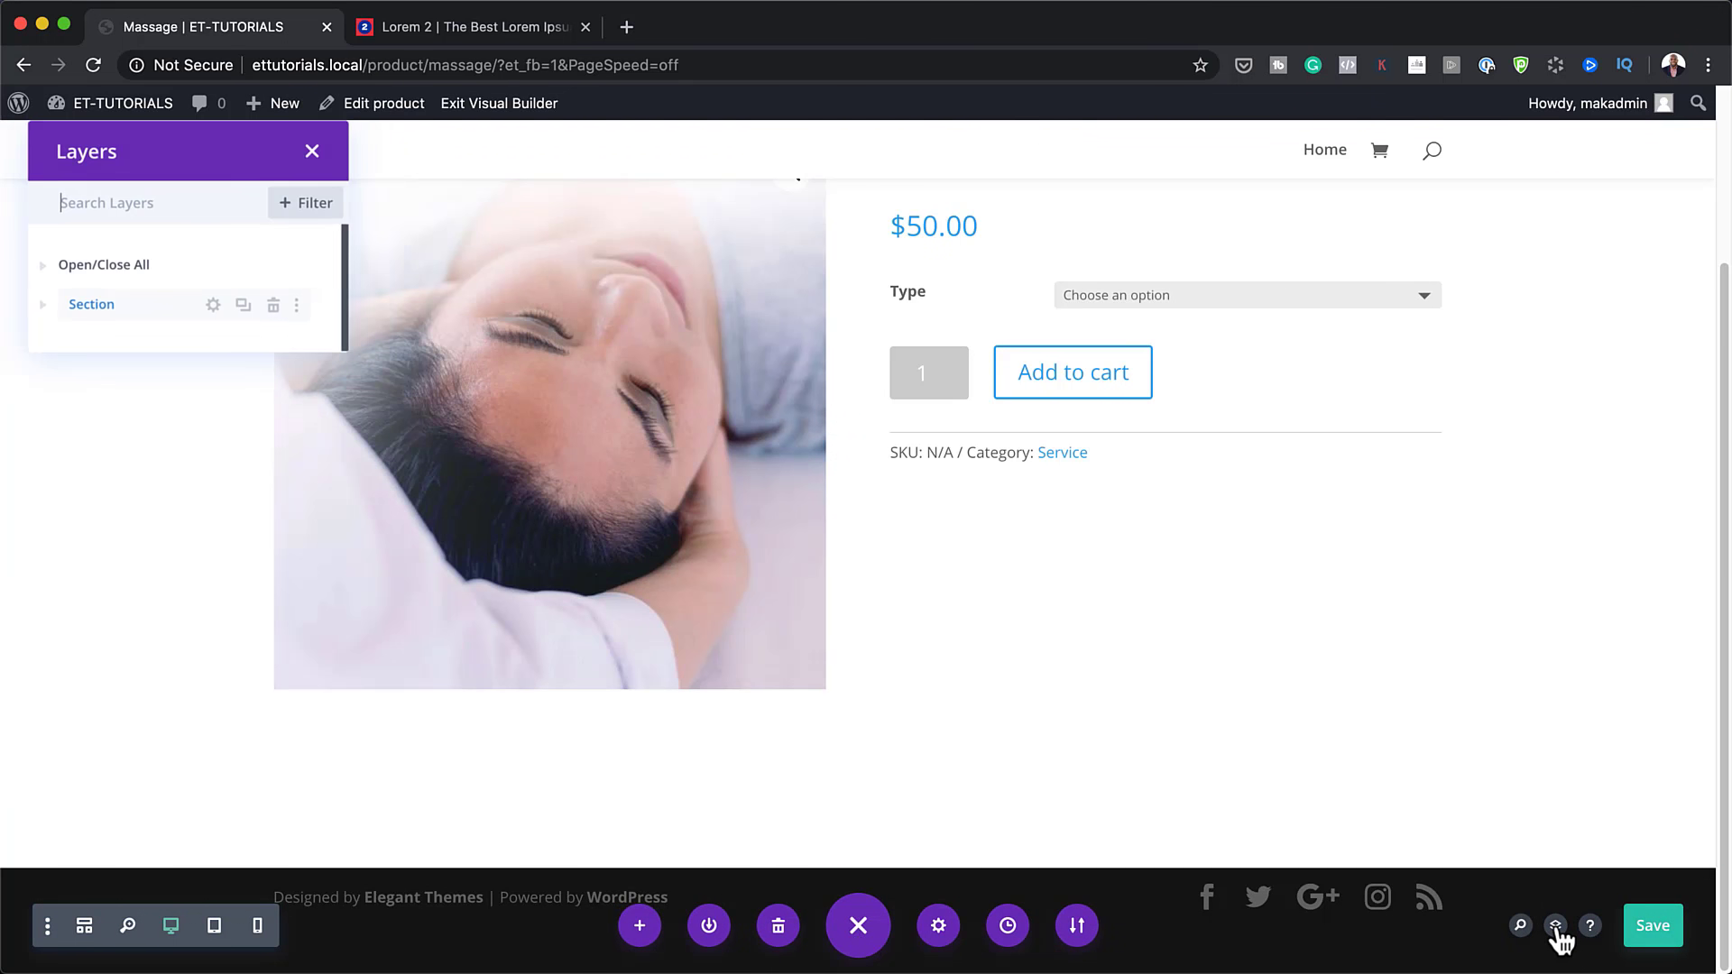
{"action": "left_click_drag", "start_coordinate": [127, 166], "coordinate": [1429, 312]}
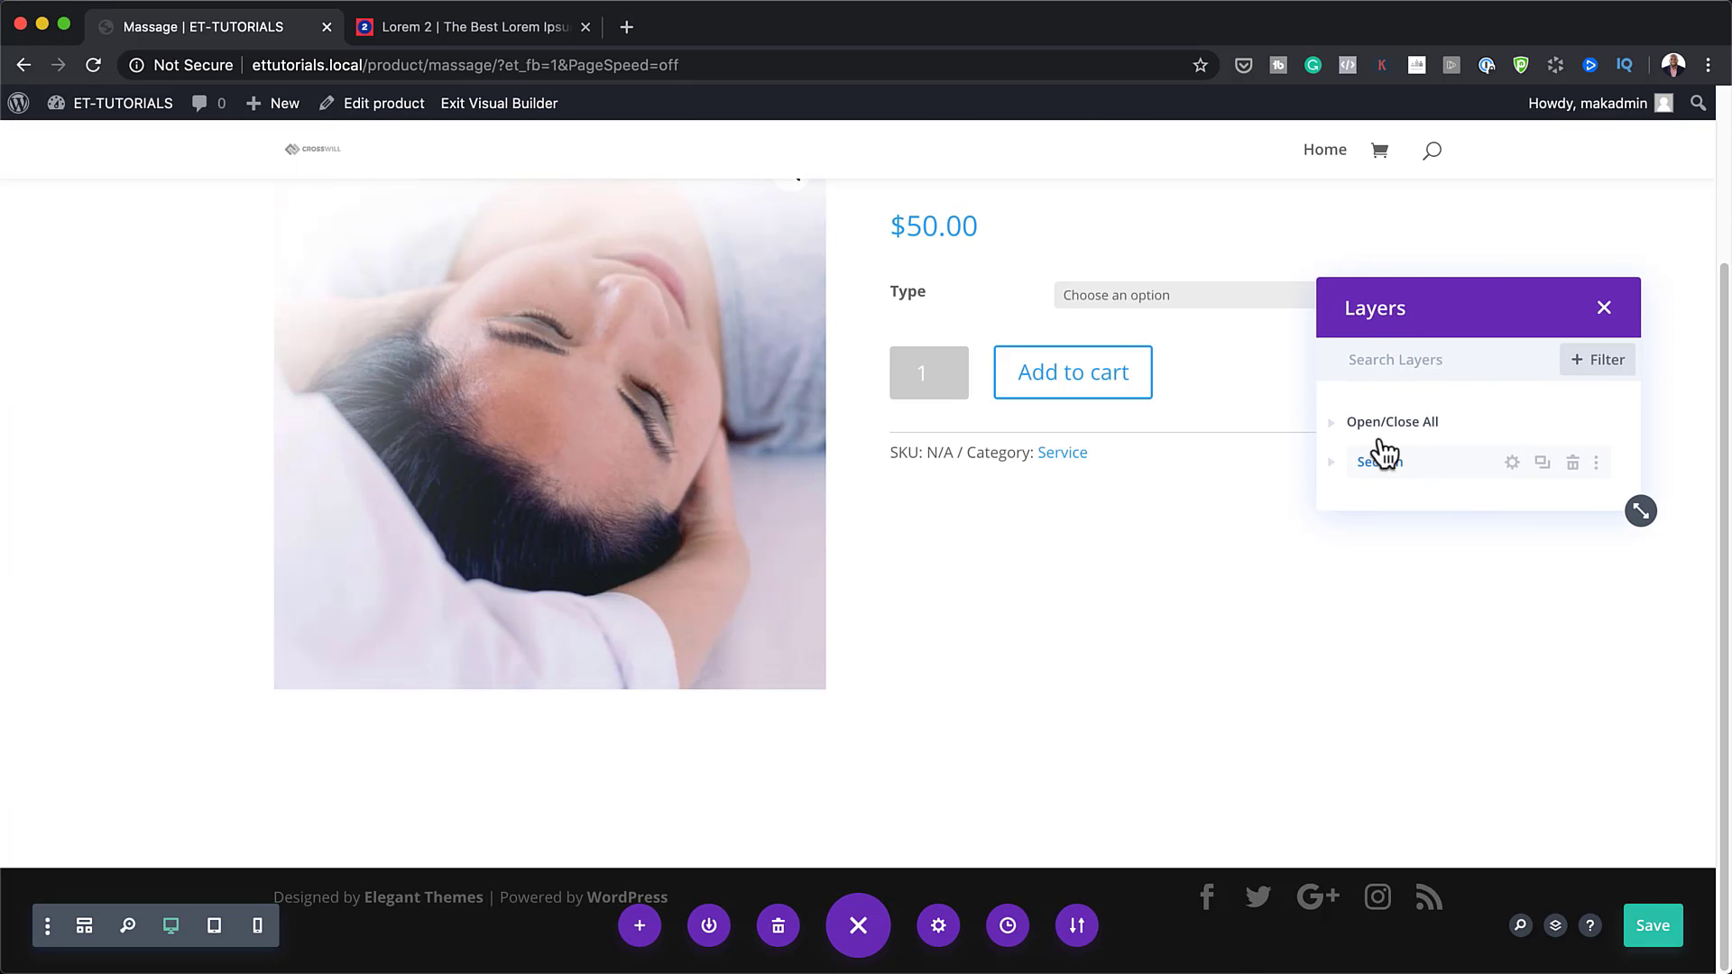
{"action": "left_click", "coordinate": [1330, 463]}
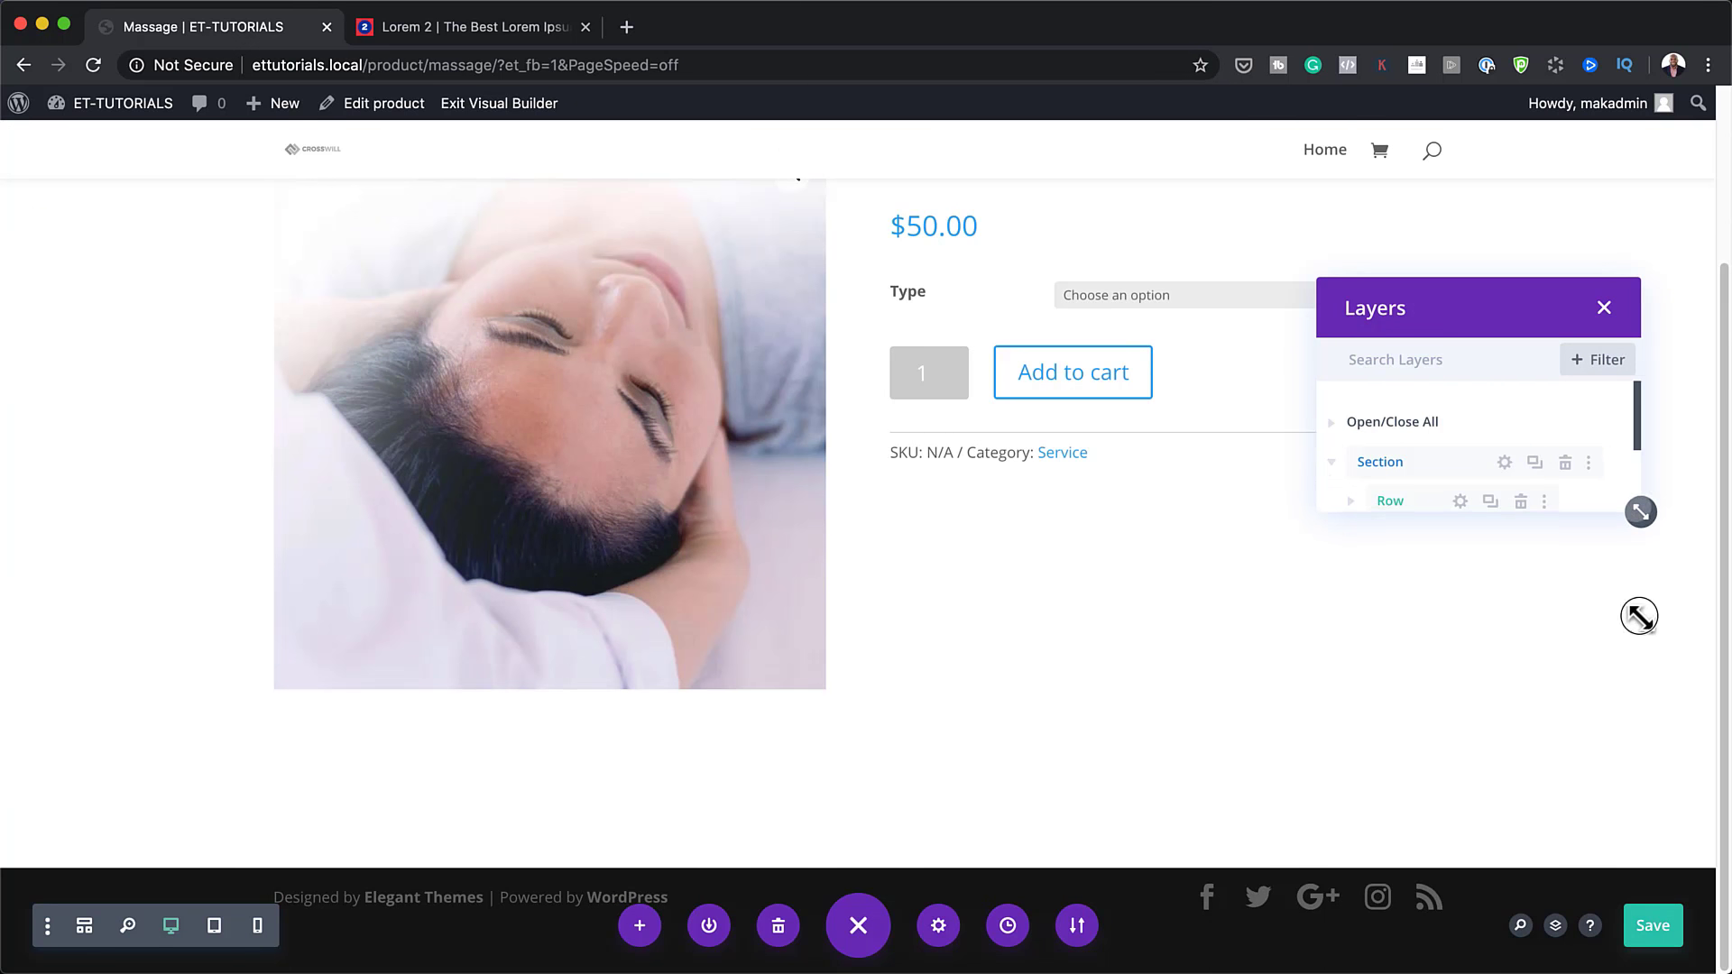
{"action": "left_click_drag", "start_coordinate": [1640, 511], "coordinate": [1640, 792]}
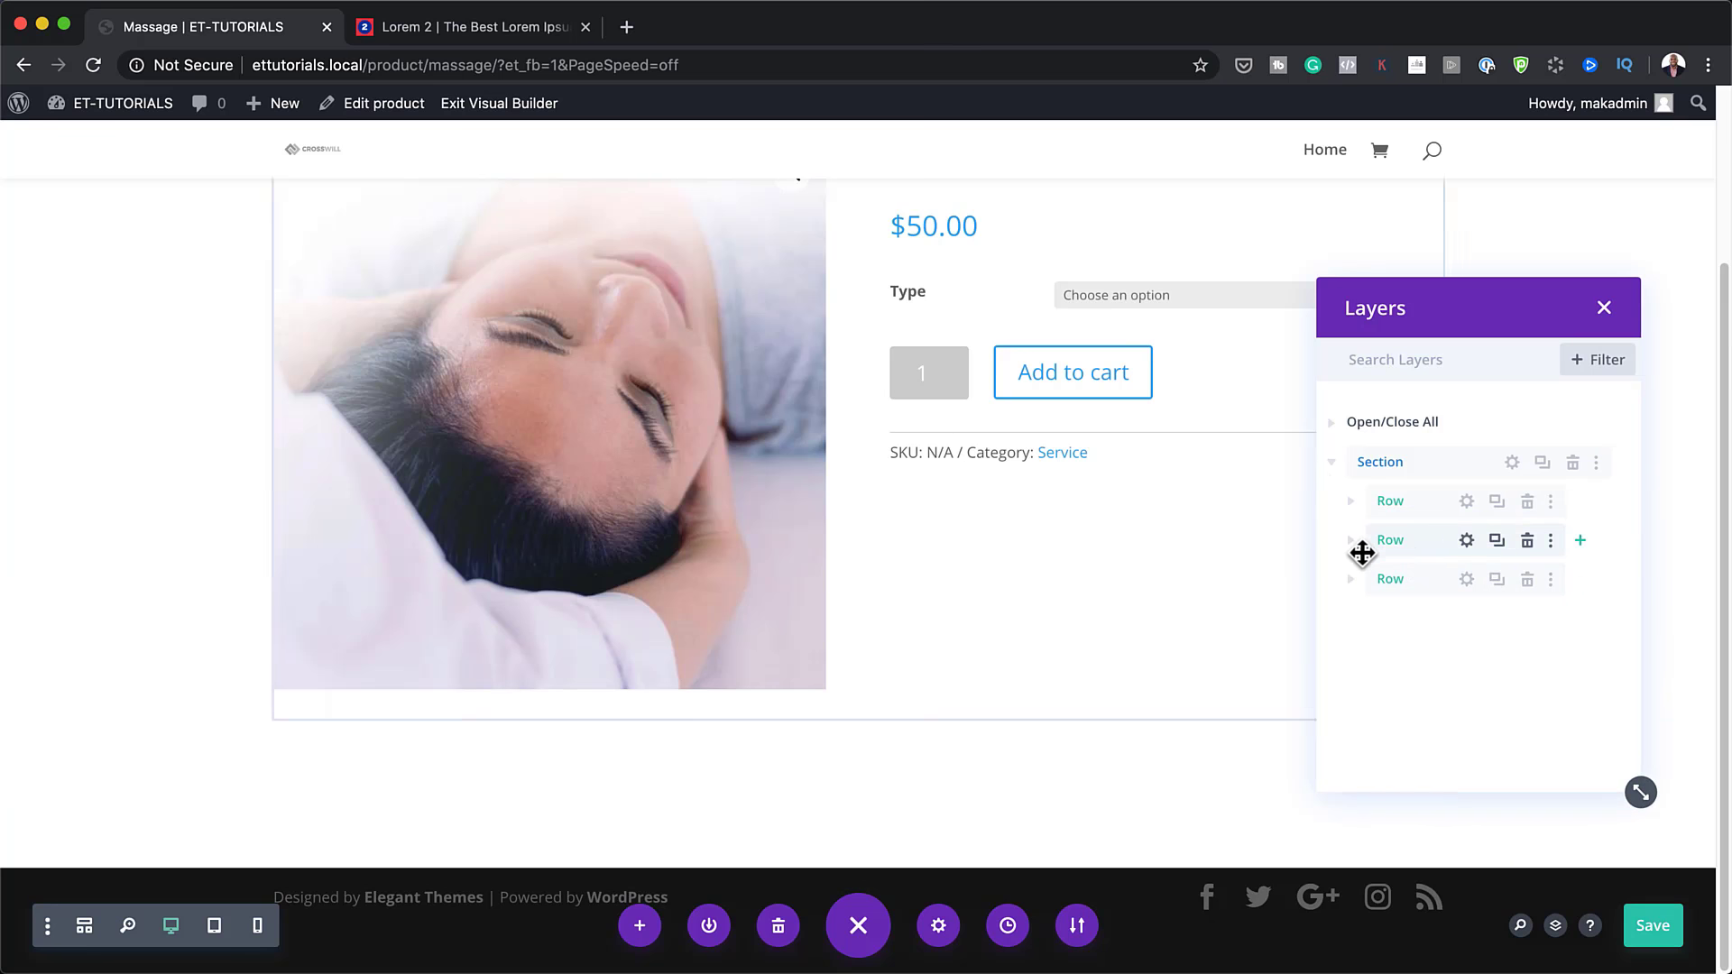
Step: Insert an Accordion module between the two Woo modules in the last row's column
{"action": "left_click", "coordinate": [1425, 582]}
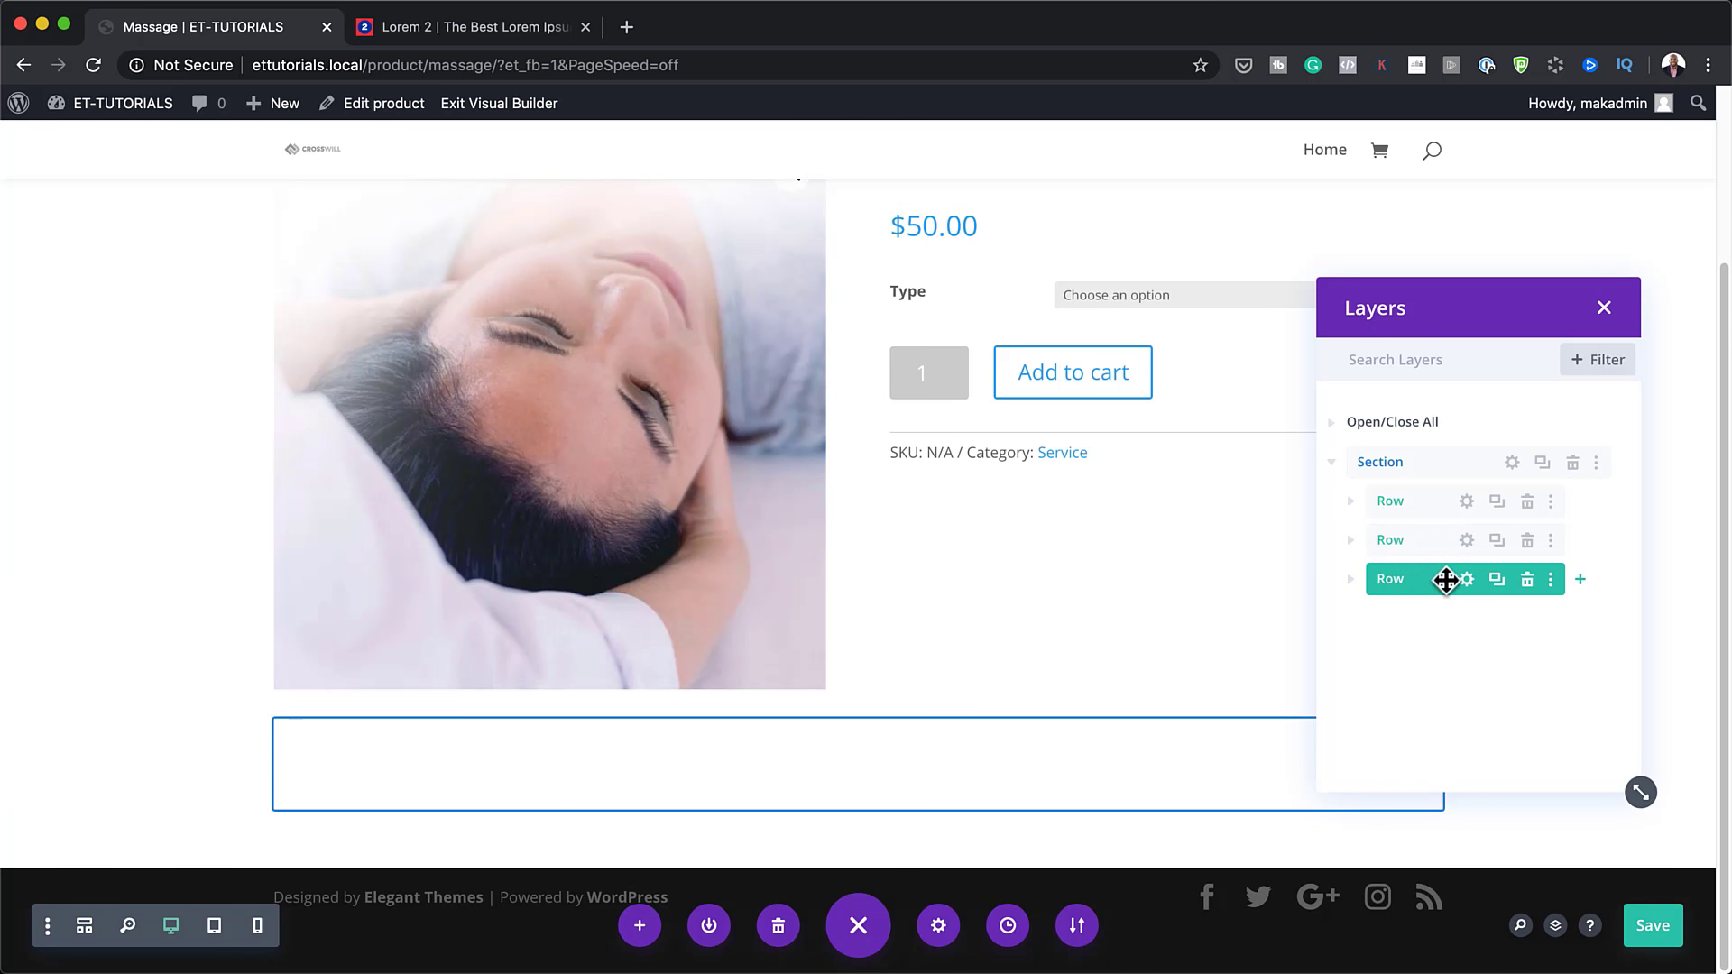
{"action": "left_click", "coordinate": [1352, 580]}
{"action": "left_click", "coordinate": [1371, 621]}
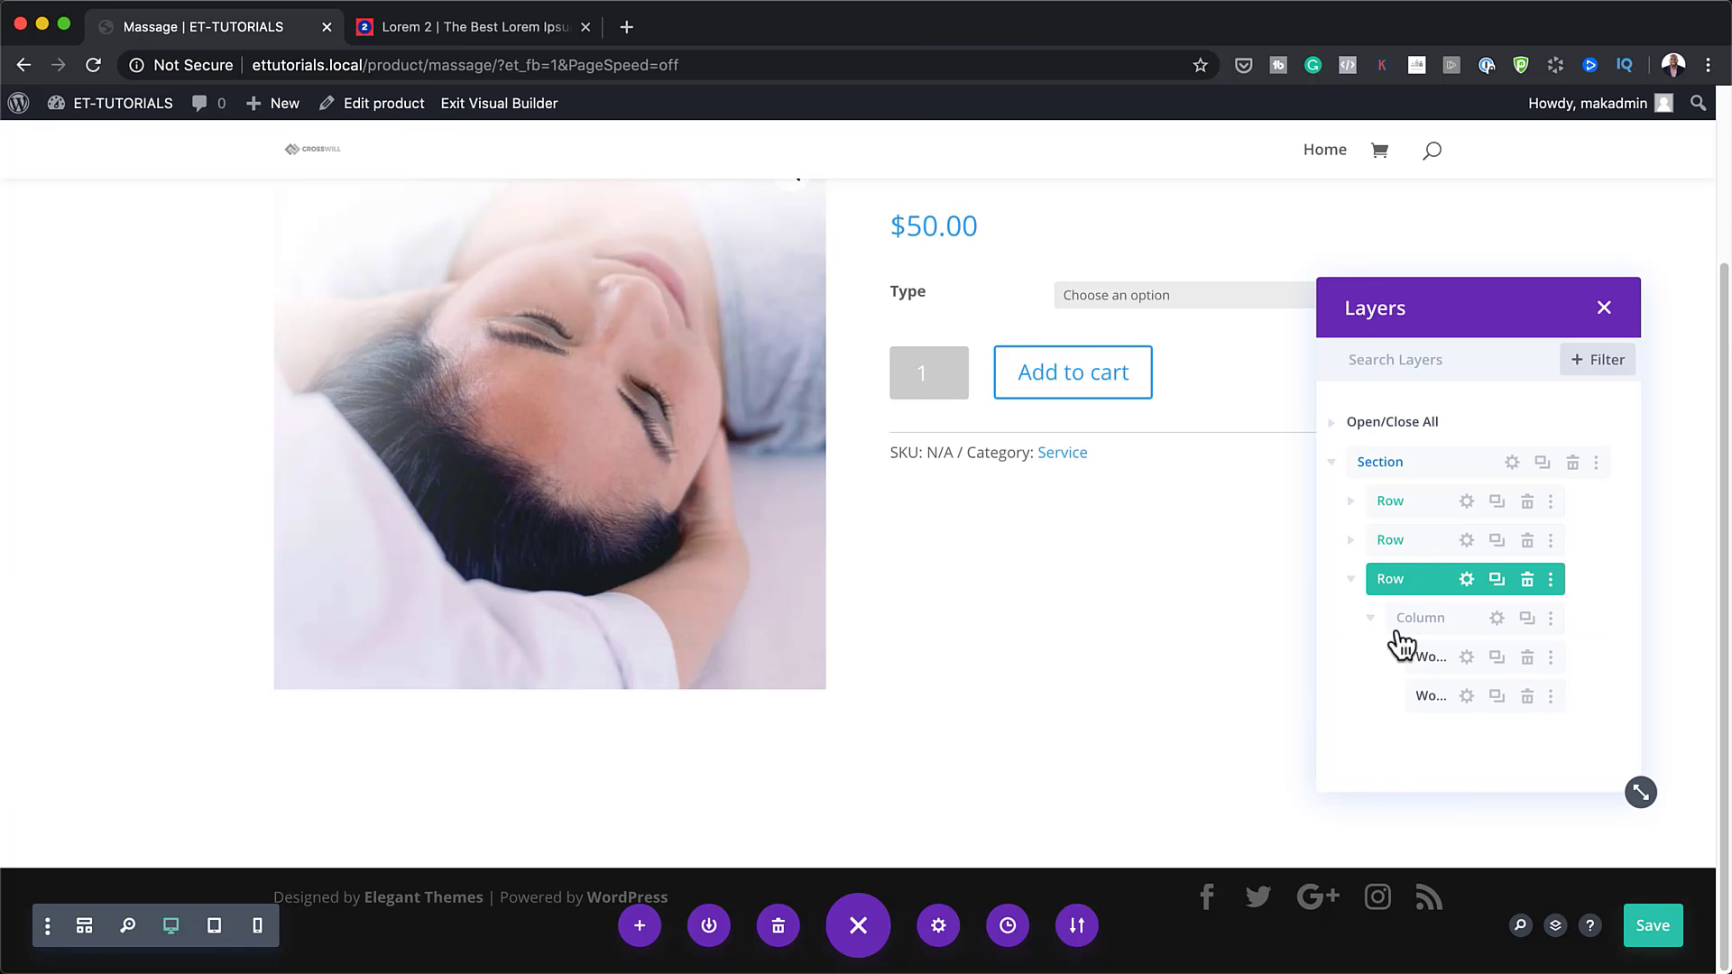
{"action": "left_click", "coordinate": [1580, 660]}
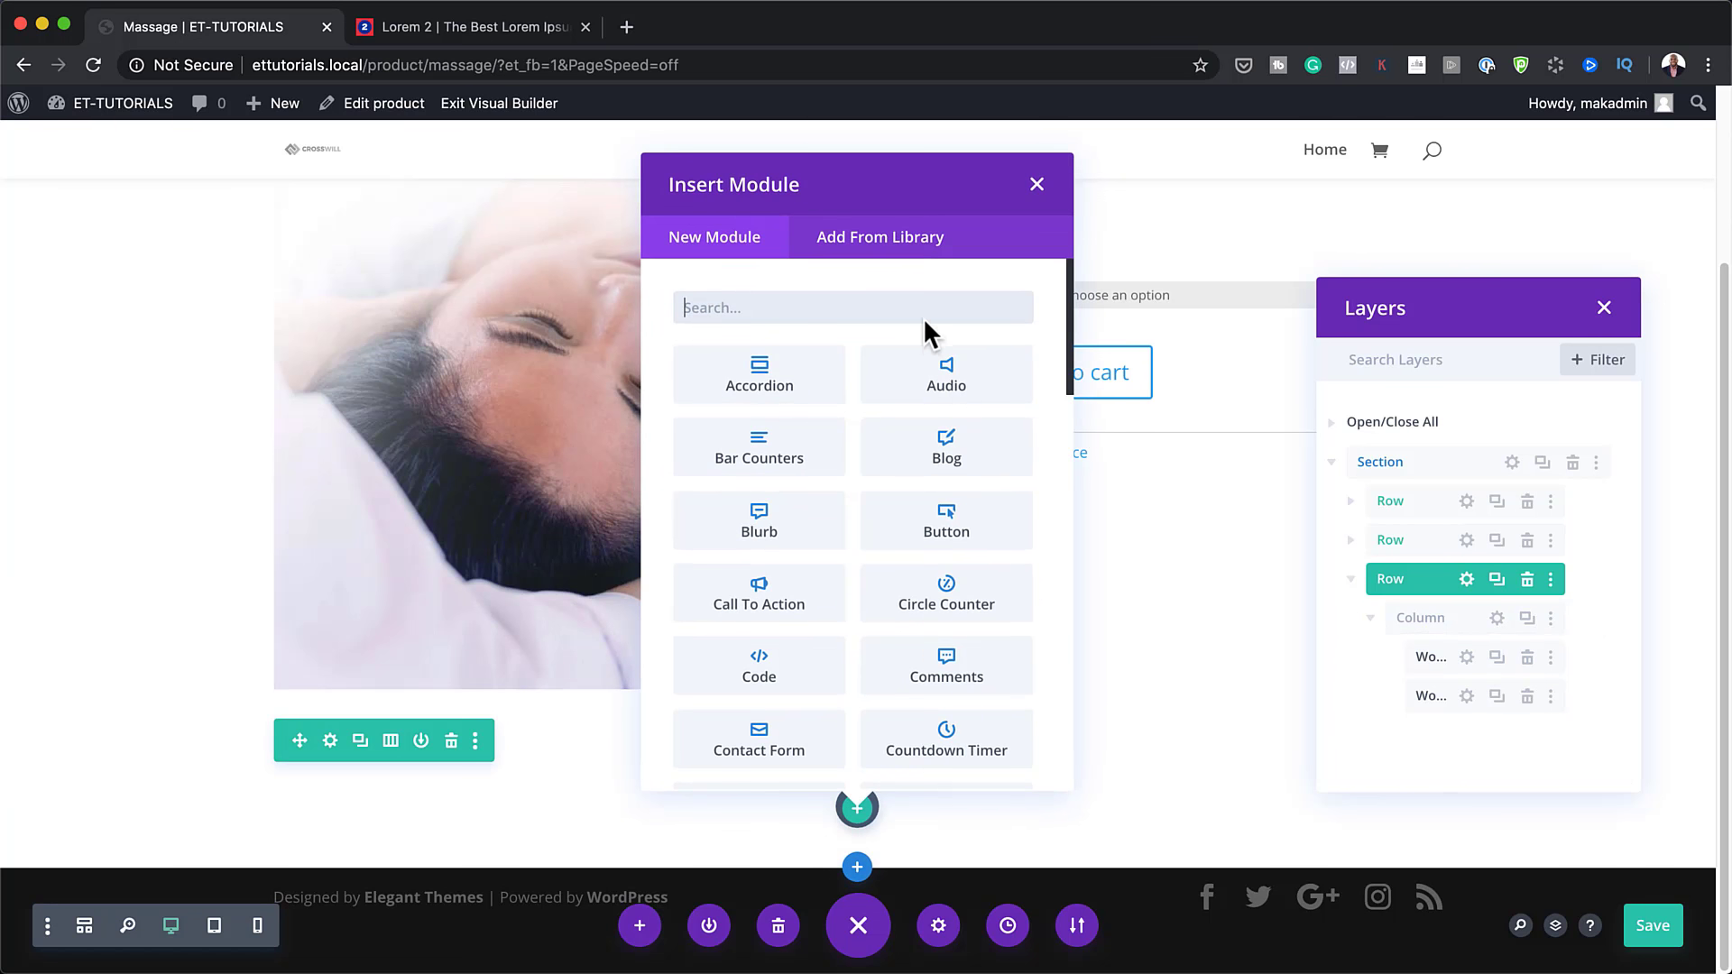
{"action": "left_click", "coordinate": [806, 374]}
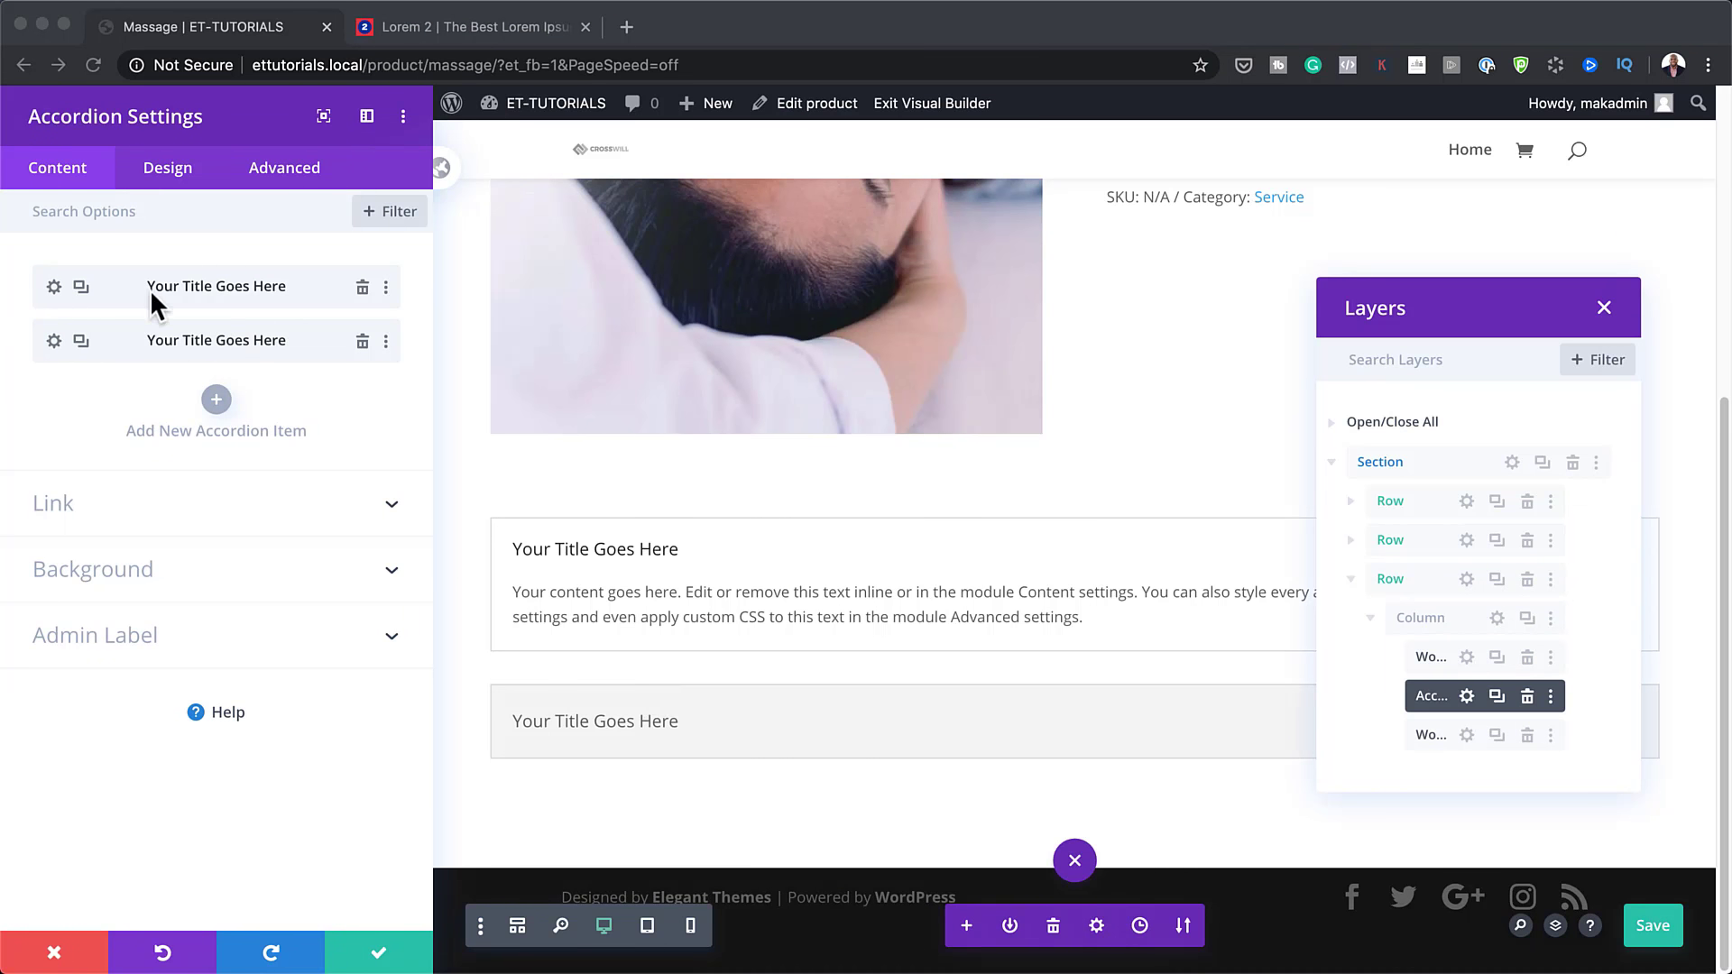
Step: Title the first accordion item About the Product and use the dynamic Product Description as its body
{"action": "left_click", "coordinate": [51, 287]}
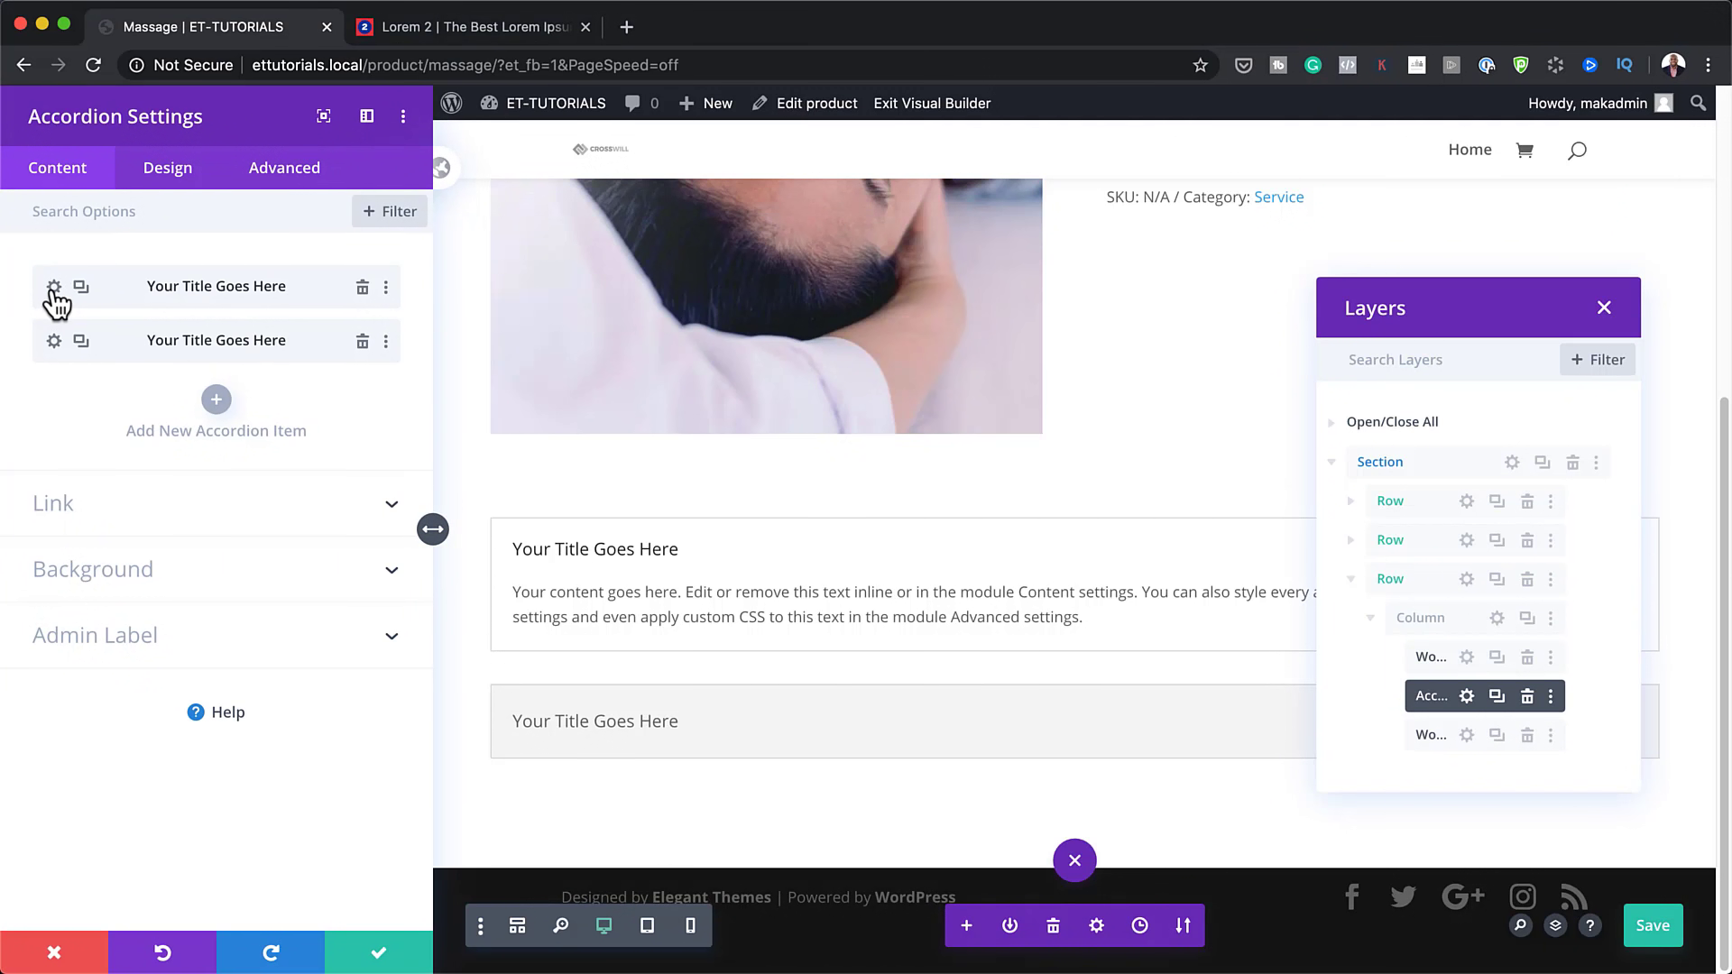
{"action": "triple_click", "coordinate": [208, 347]}
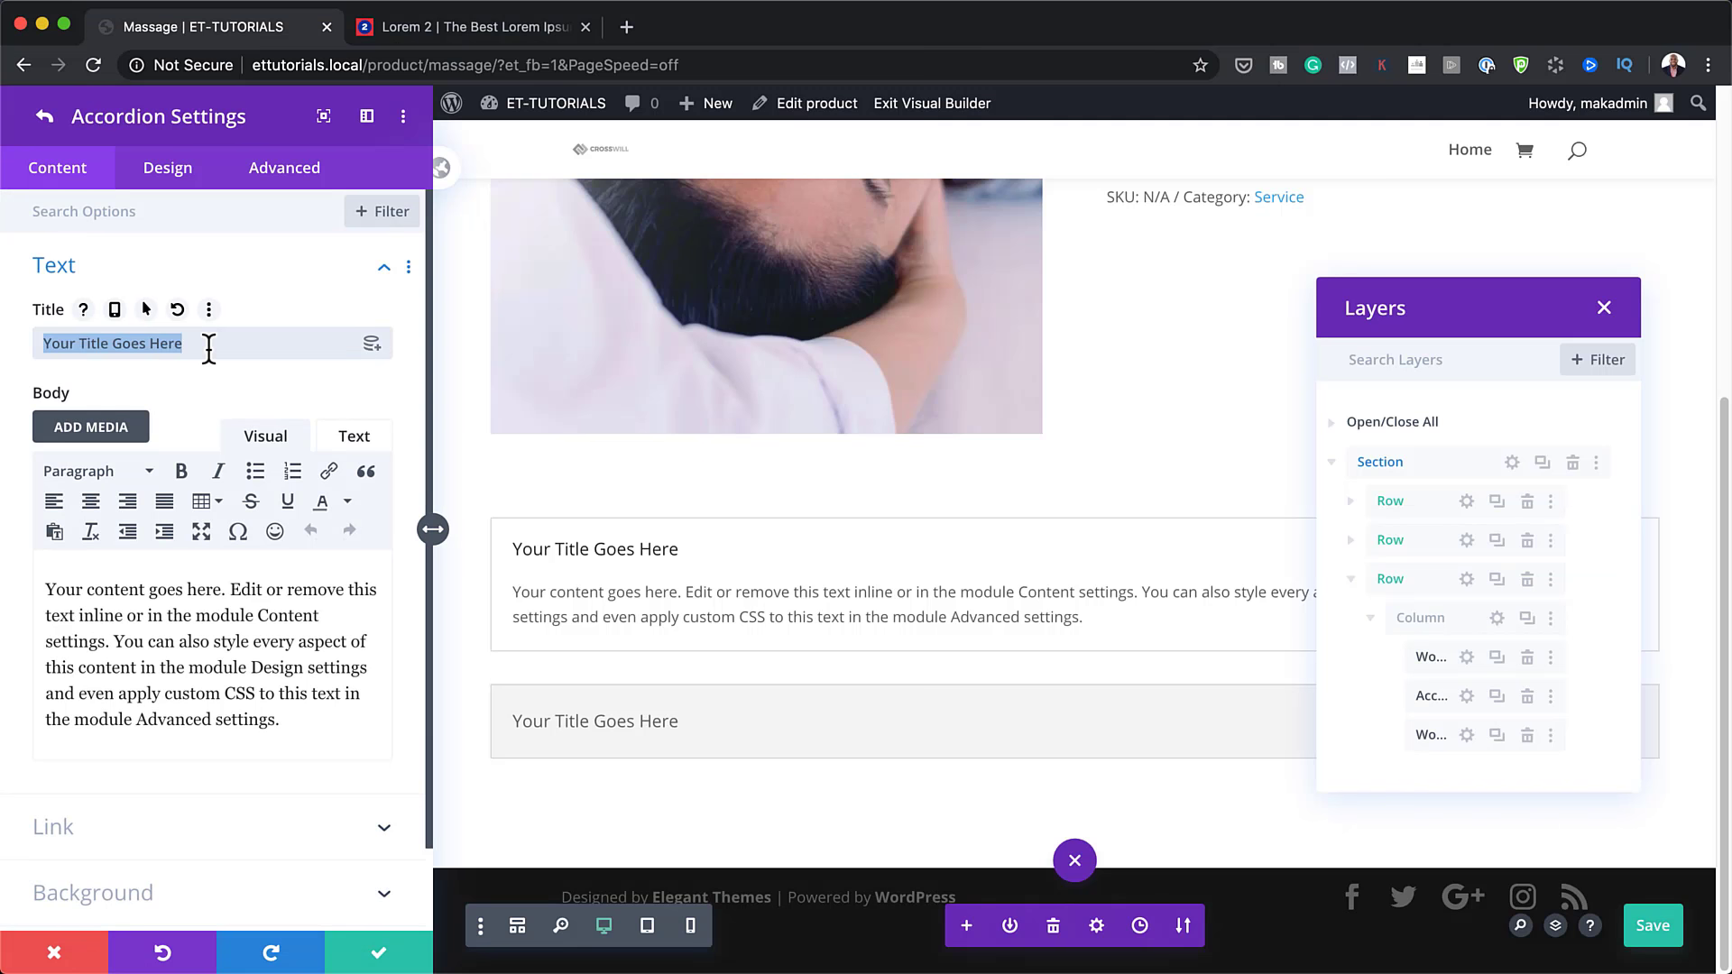
{"action": "type", "text": "About the Product"}
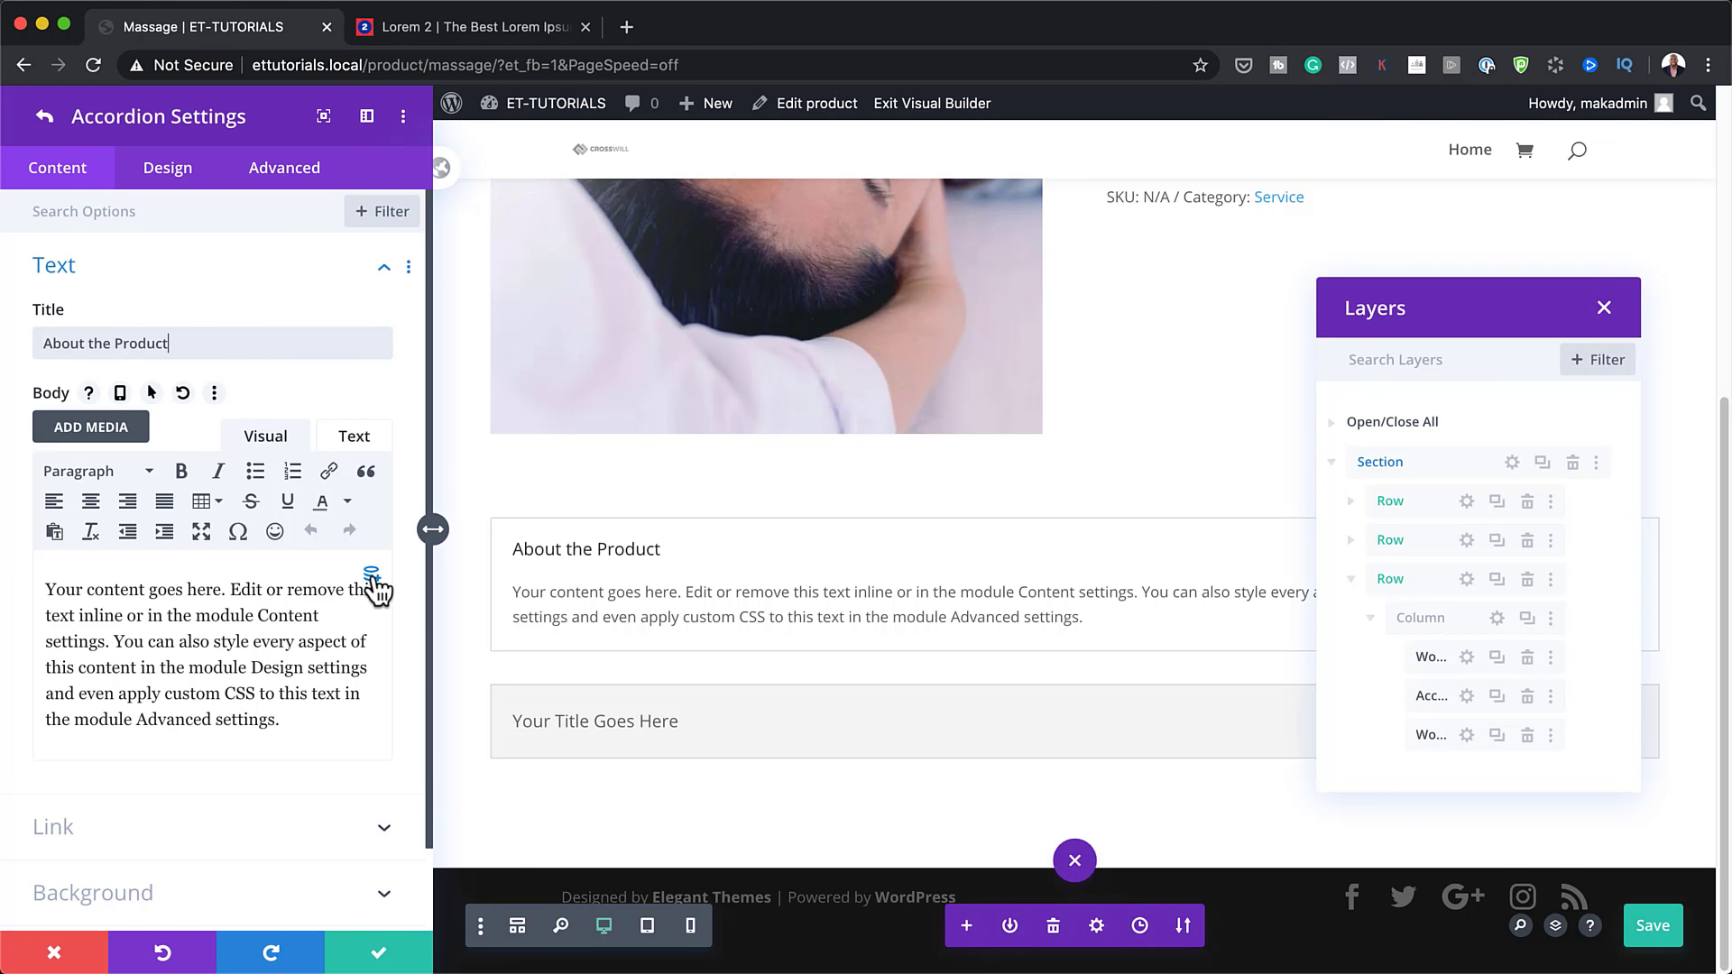
{"action": "left_click", "coordinate": [372, 578]}
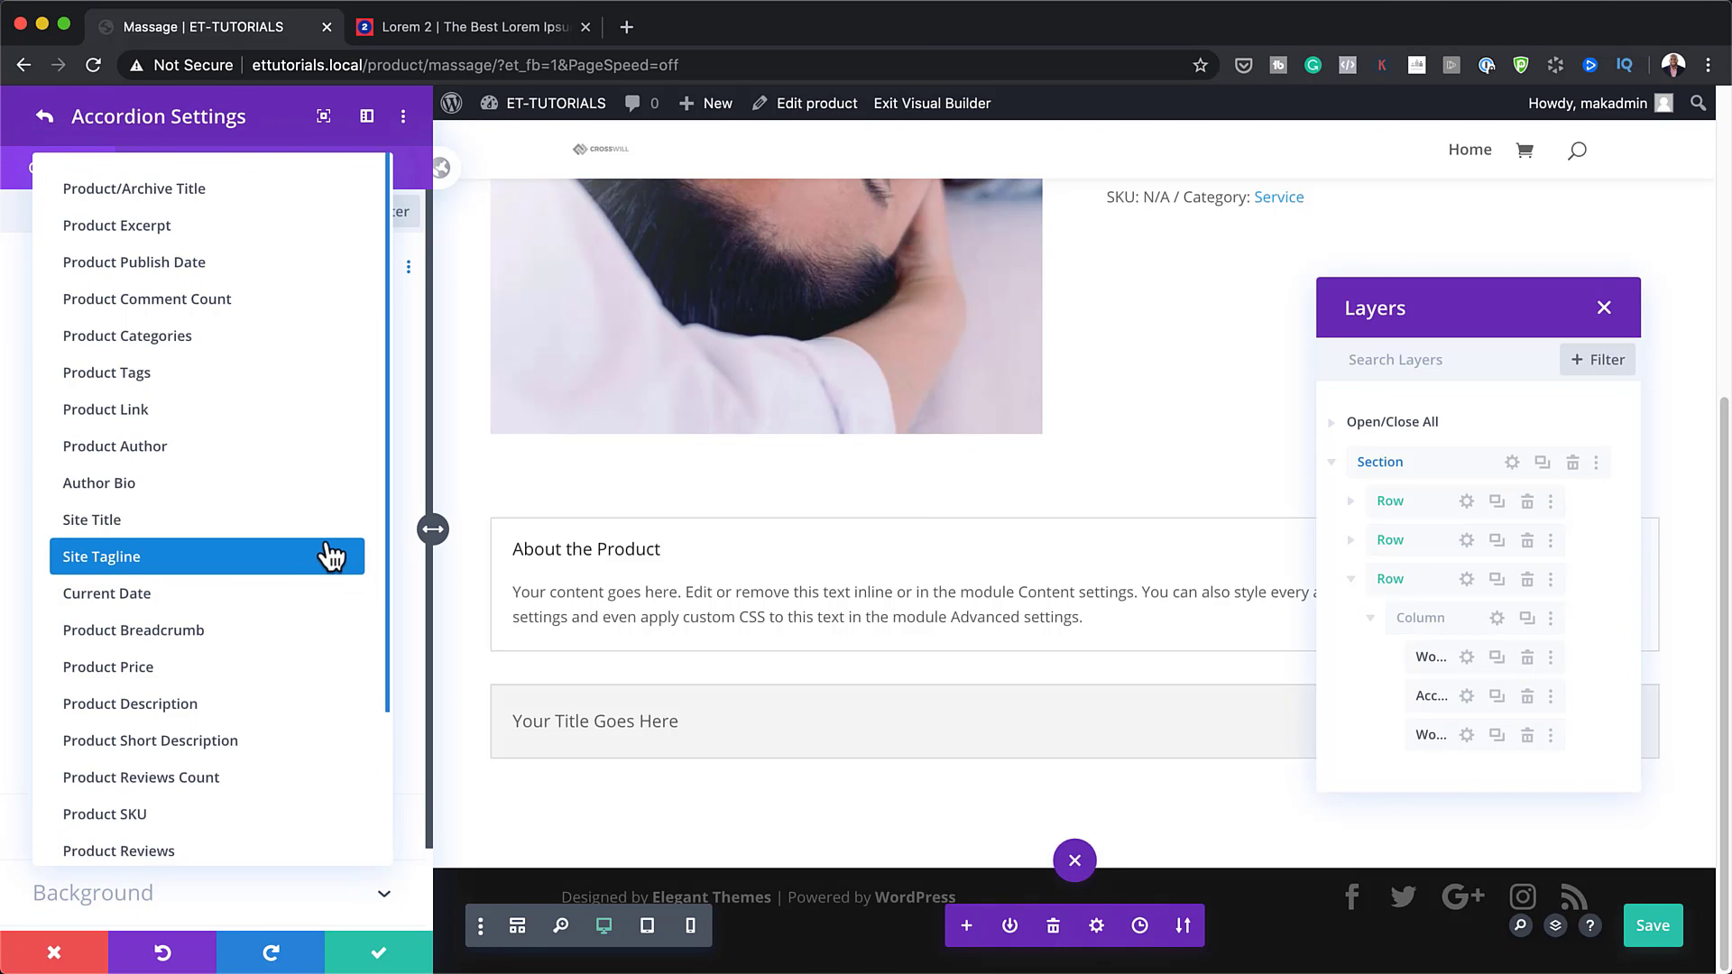
{"action": "left_click", "coordinate": [220, 708]}
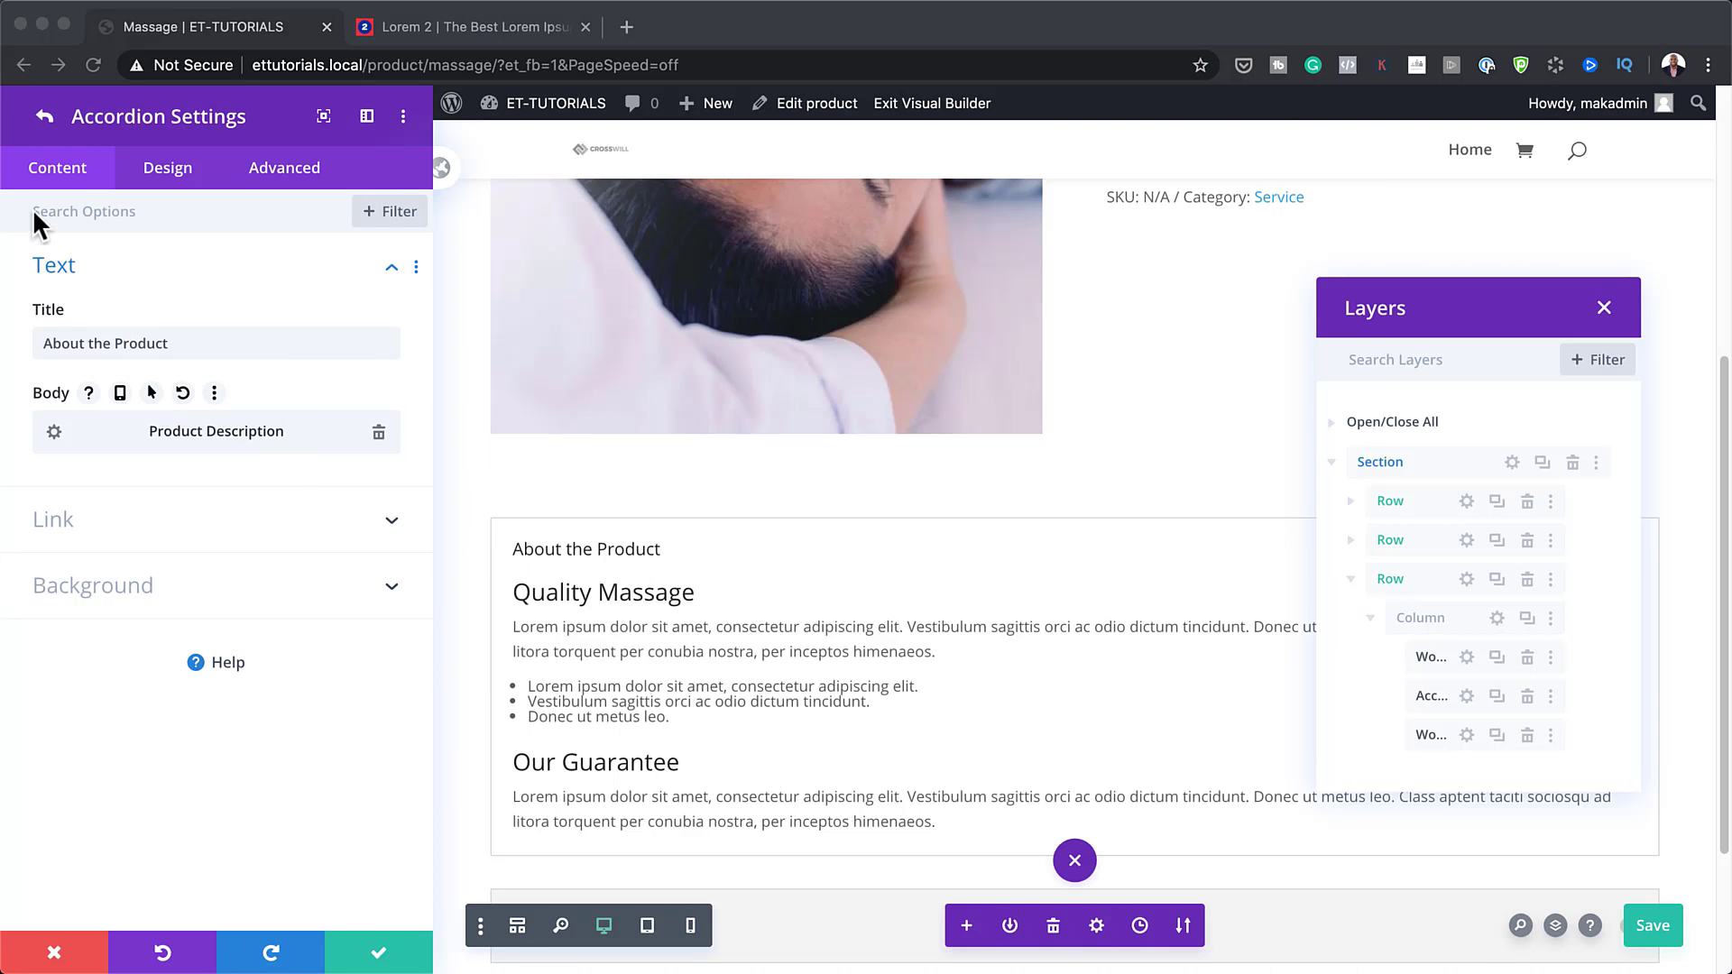
{"action": "left_click", "coordinate": [43, 117]}
{"action": "left_click", "coordinate": [43, 117]}
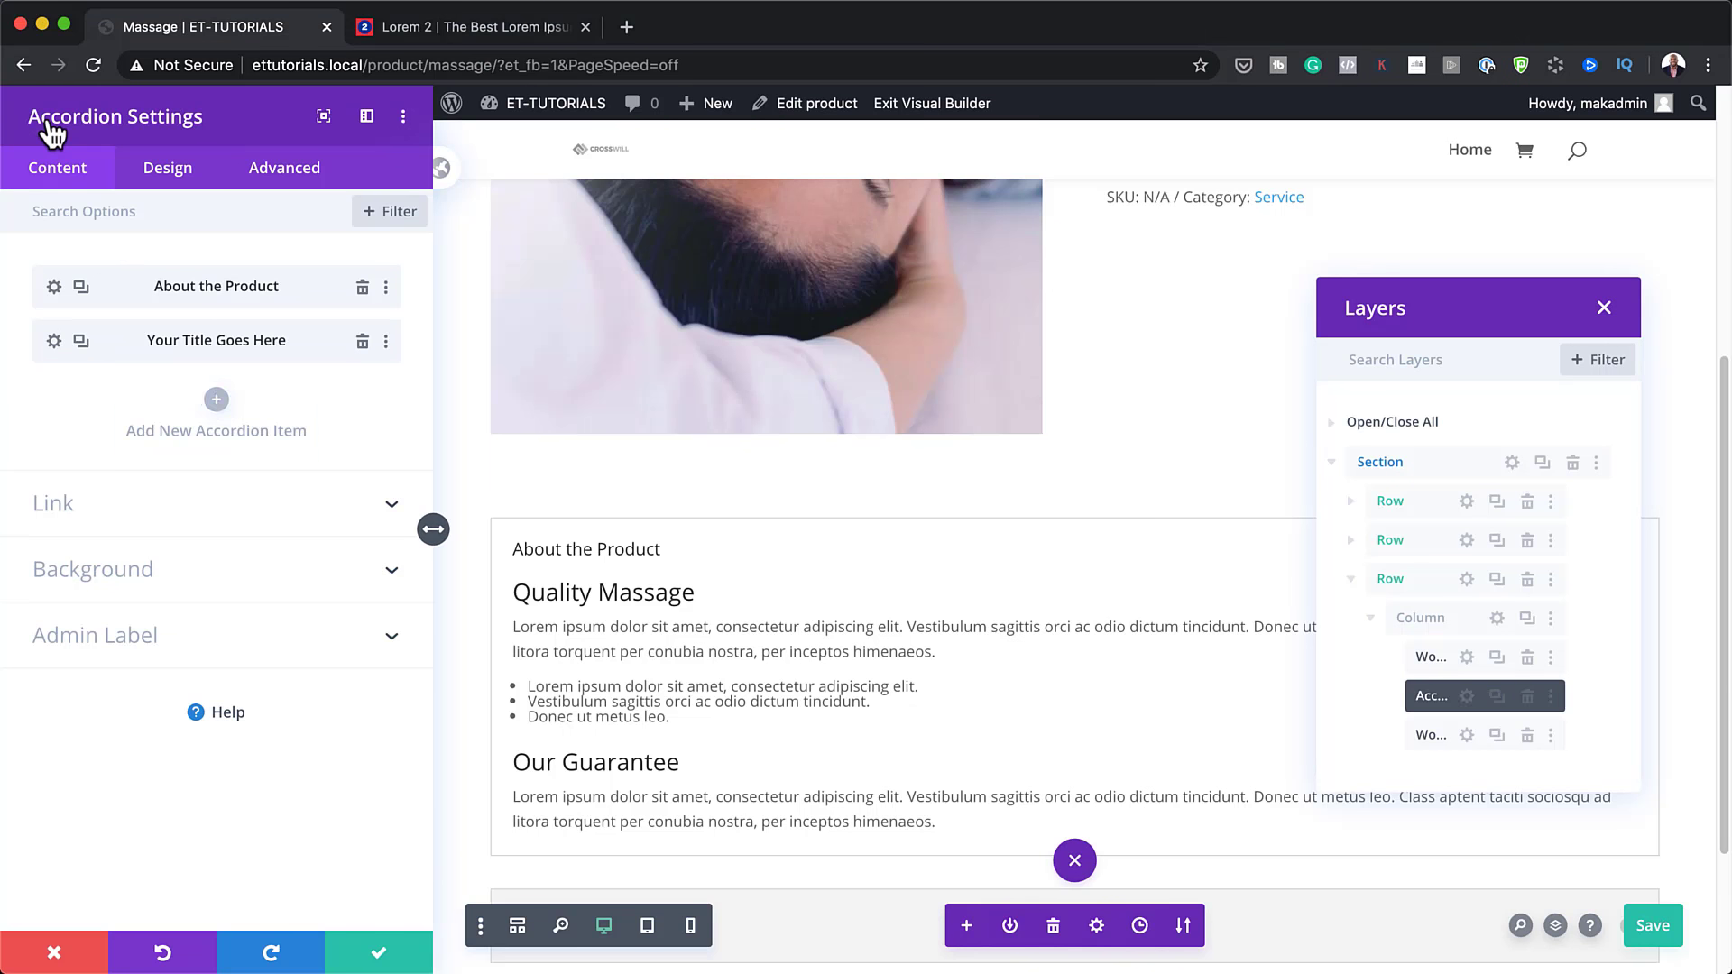
Step: Title the second accordion item Specifications and use the dynamic Product Additional Information as its body
{"action": "left_click", "coordinate": [54, 340]}
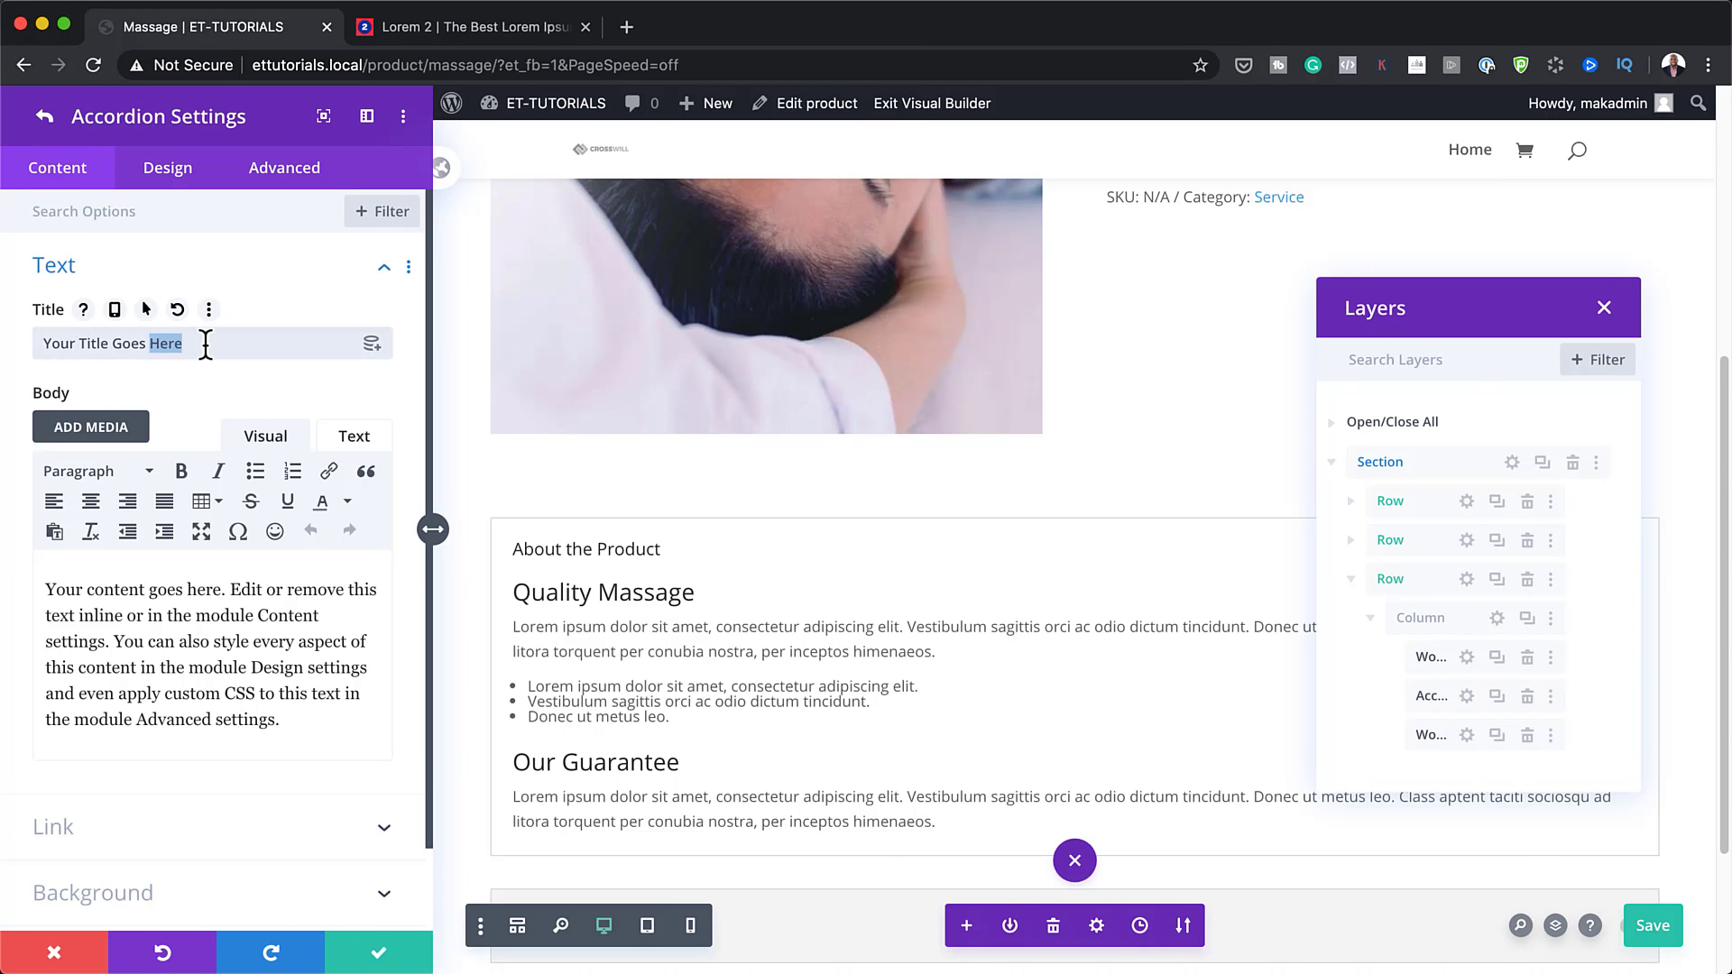
{"action": "triple_click", "coordinate": [206, 343]}
{"action": "type", "text": "Specifications"}
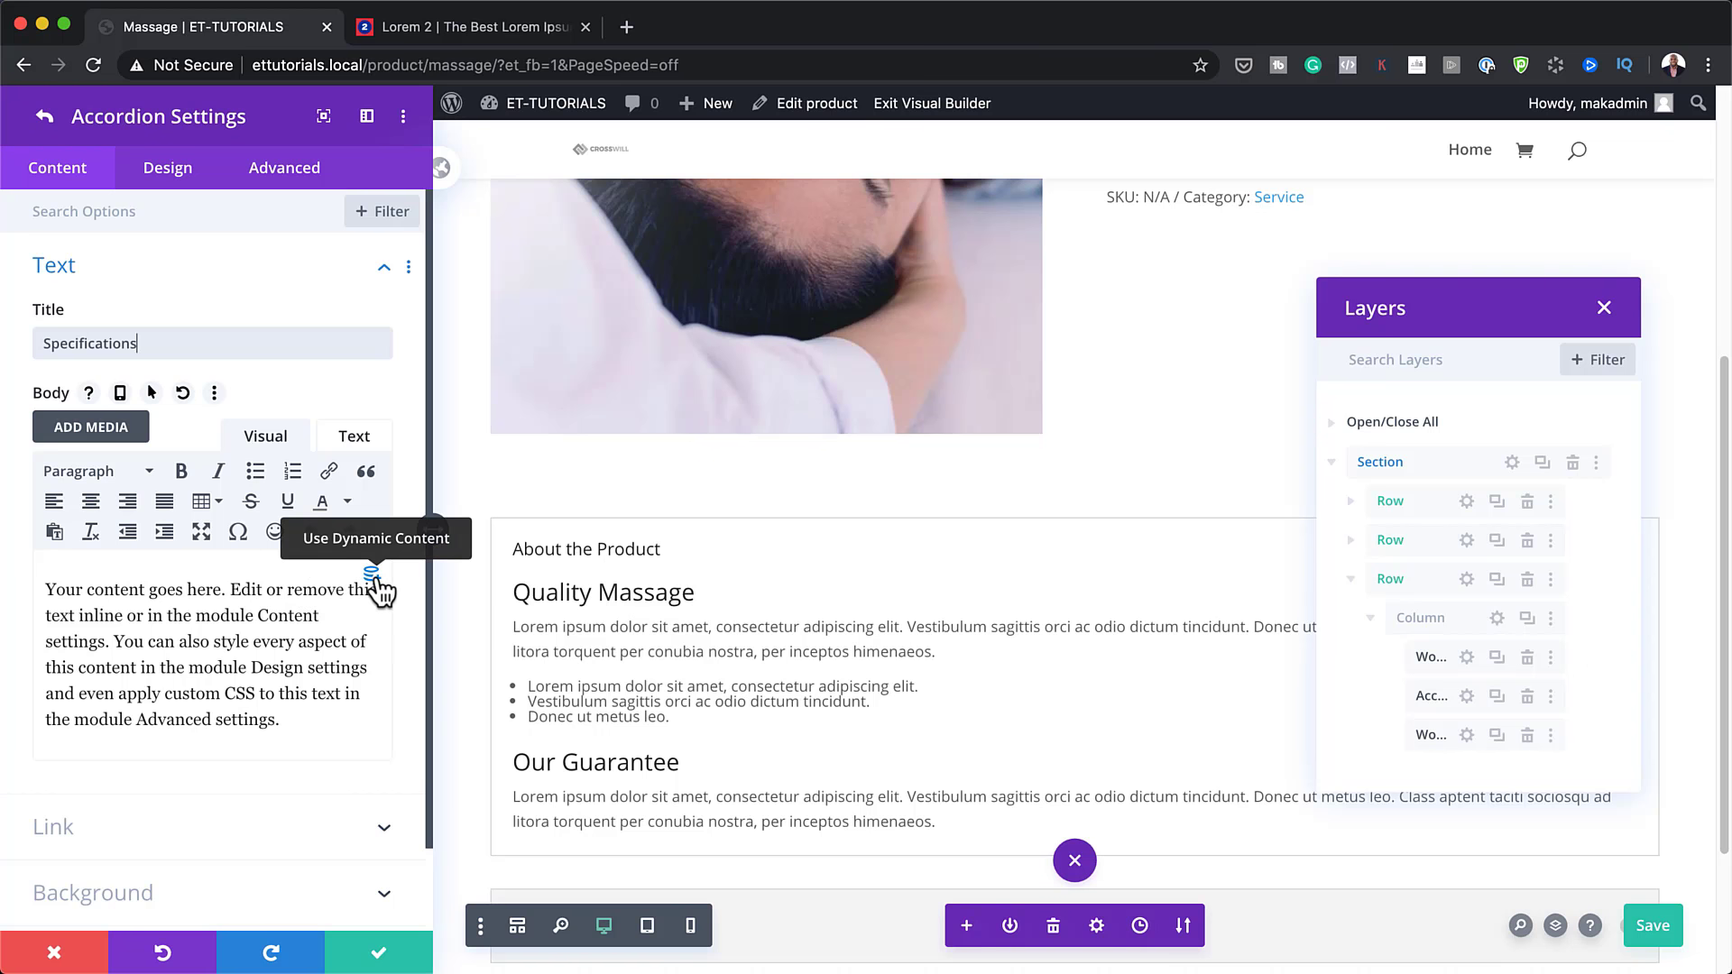
{"action": "left_click", "coordinate": [372, 575]}
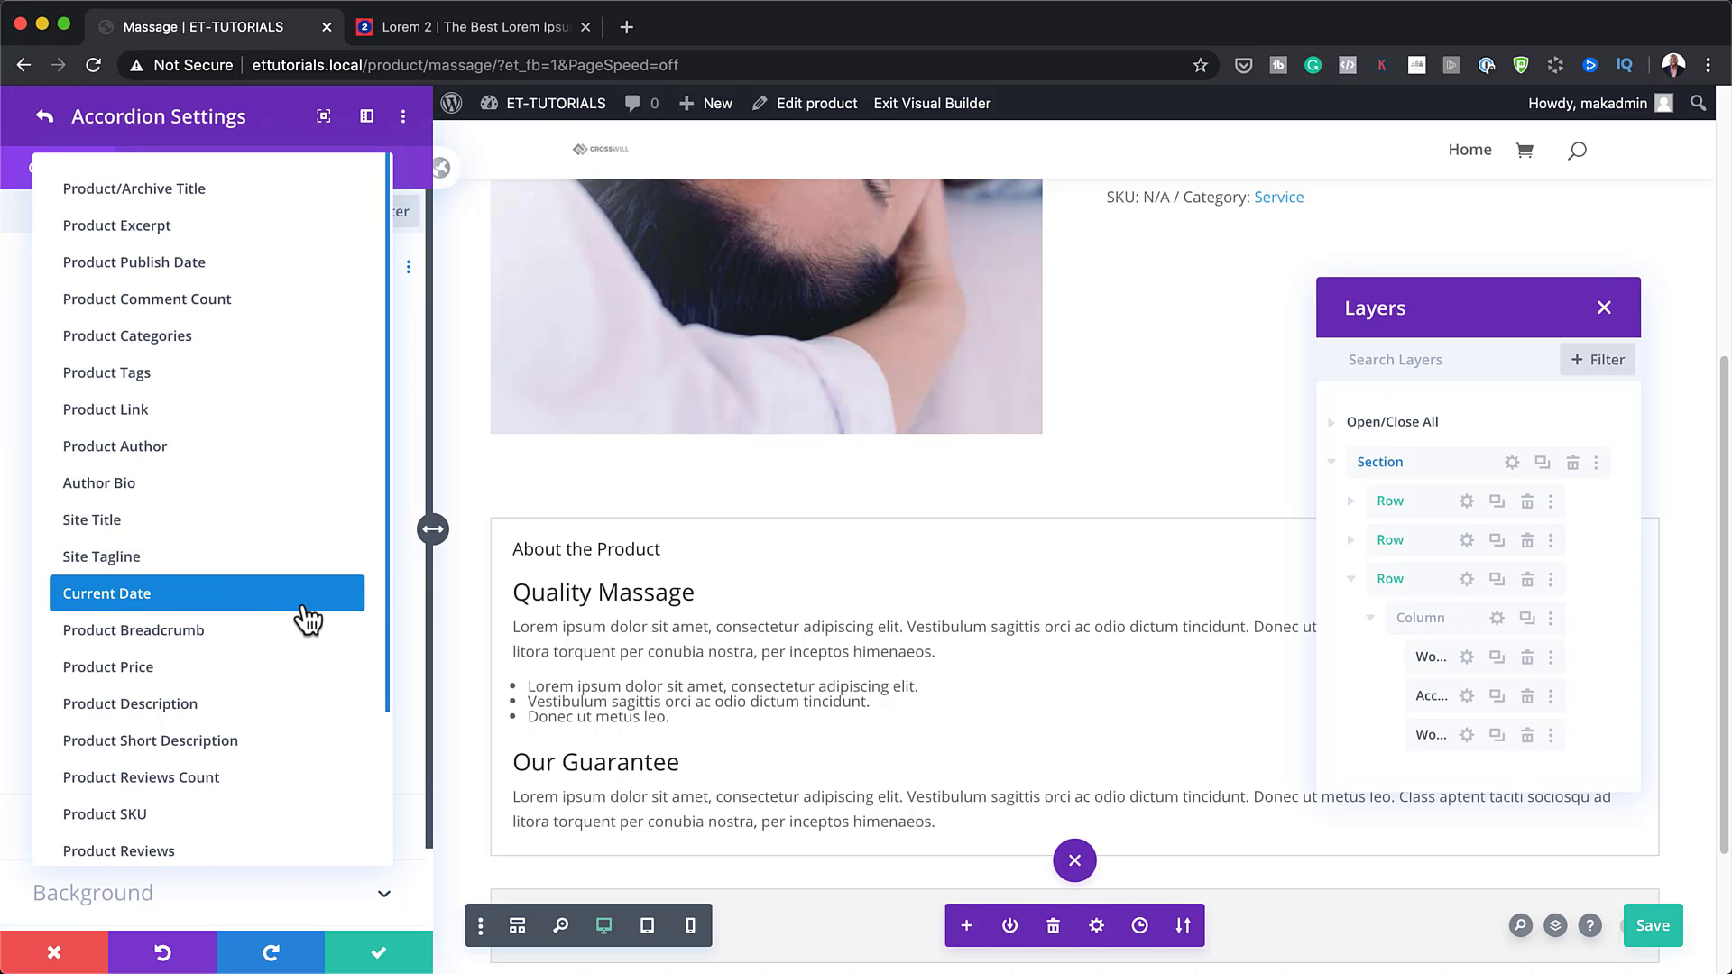
{"action": "scroll", "coordinate": [307, 618], "scroll_direction": "down", "scroll_amount": 1}
{"action": "scroll", "coordinate": [306, 618], "scroll_direction": "down", "scroll_amount": 3}
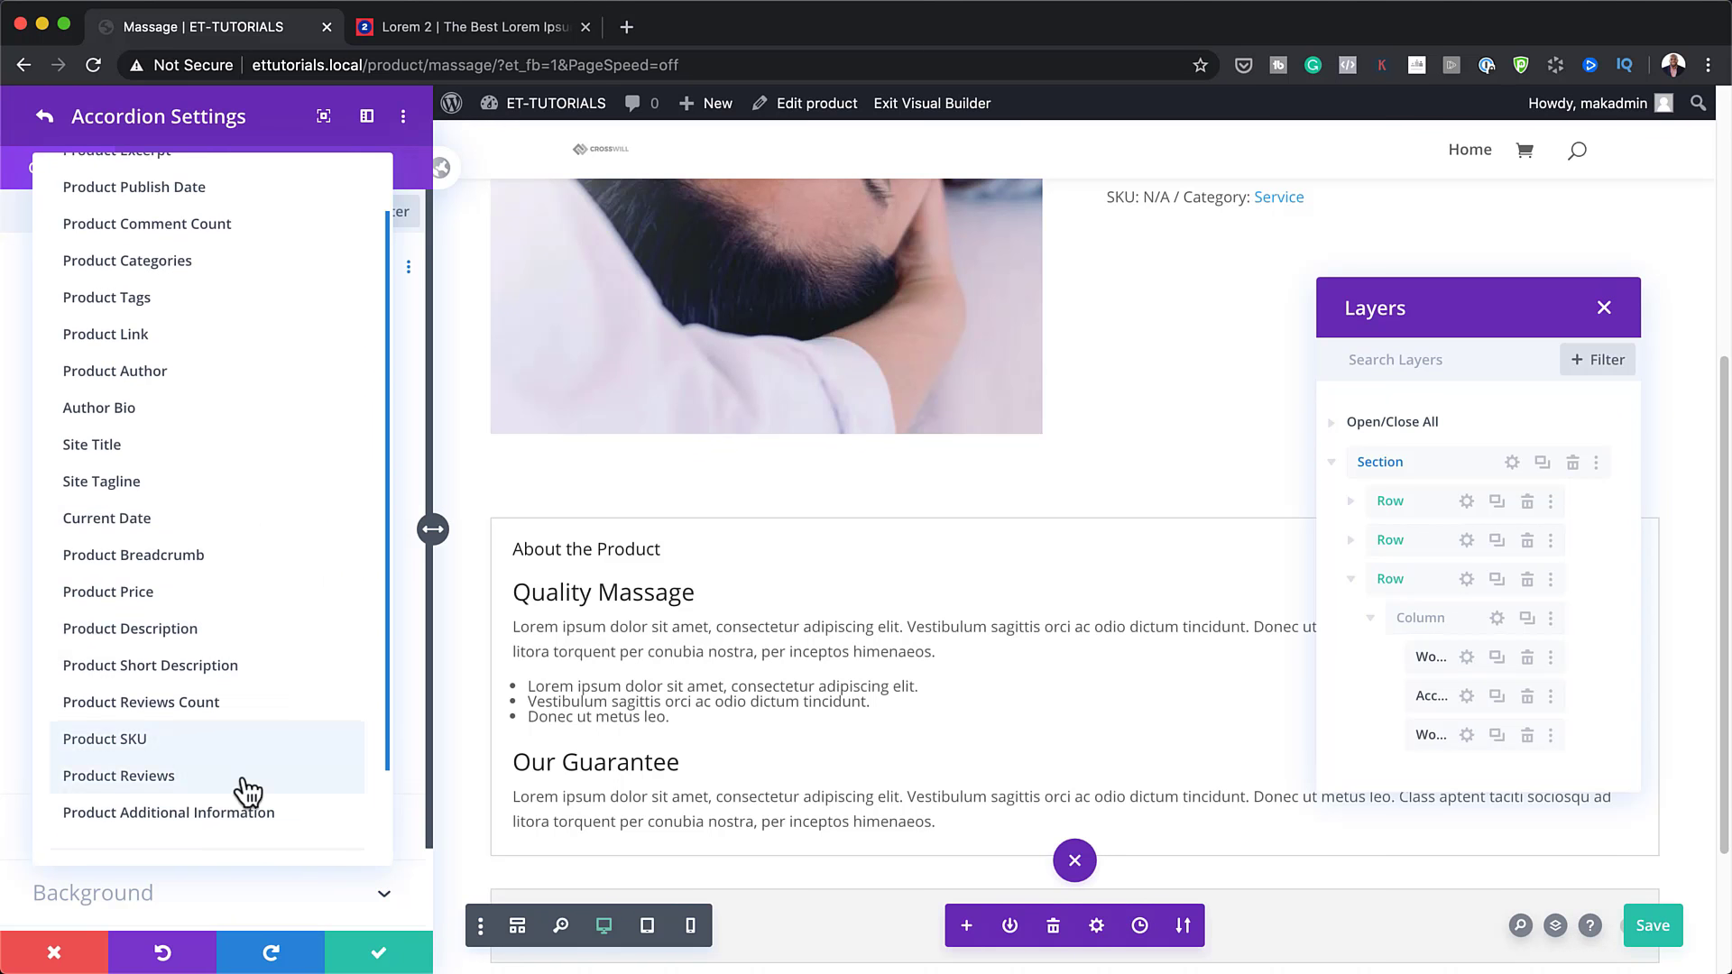
{"action": "left_click", "coordinate": [236, 816]}
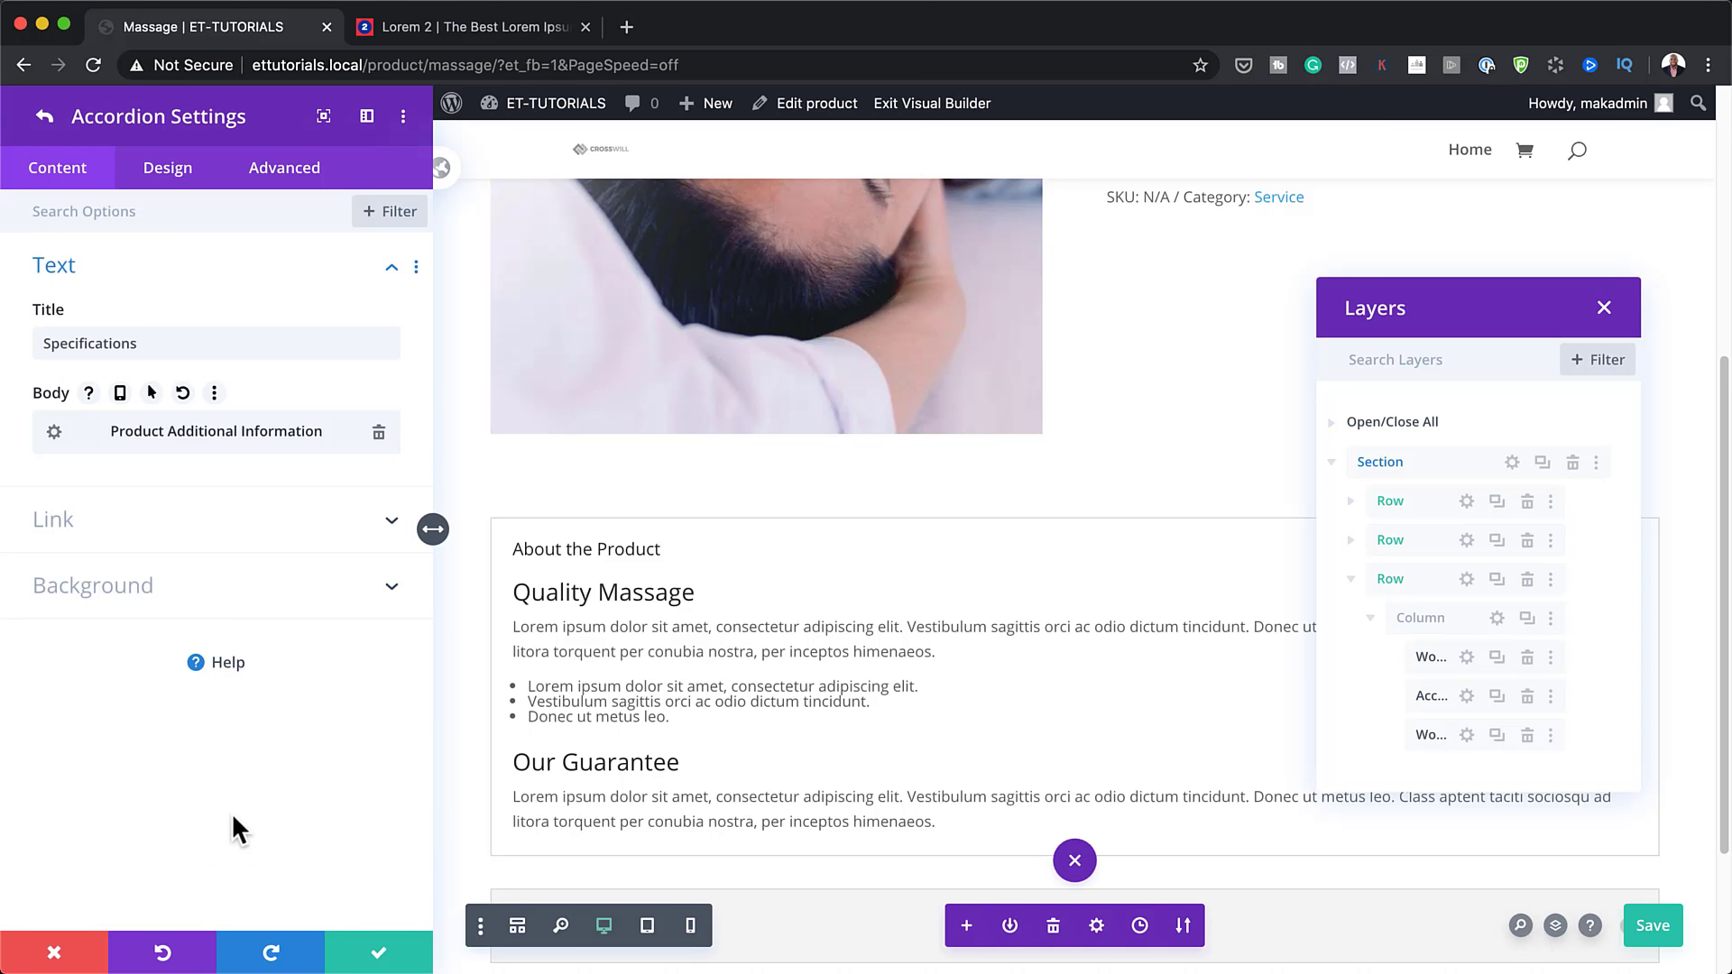
Step: Expand the Specifications item on the page to check its content, and return to the accordion's list of items
{"action": "scroll", "coordinate": [1012, 781], "scroll_direction": "down", "scroll_amount": 2}
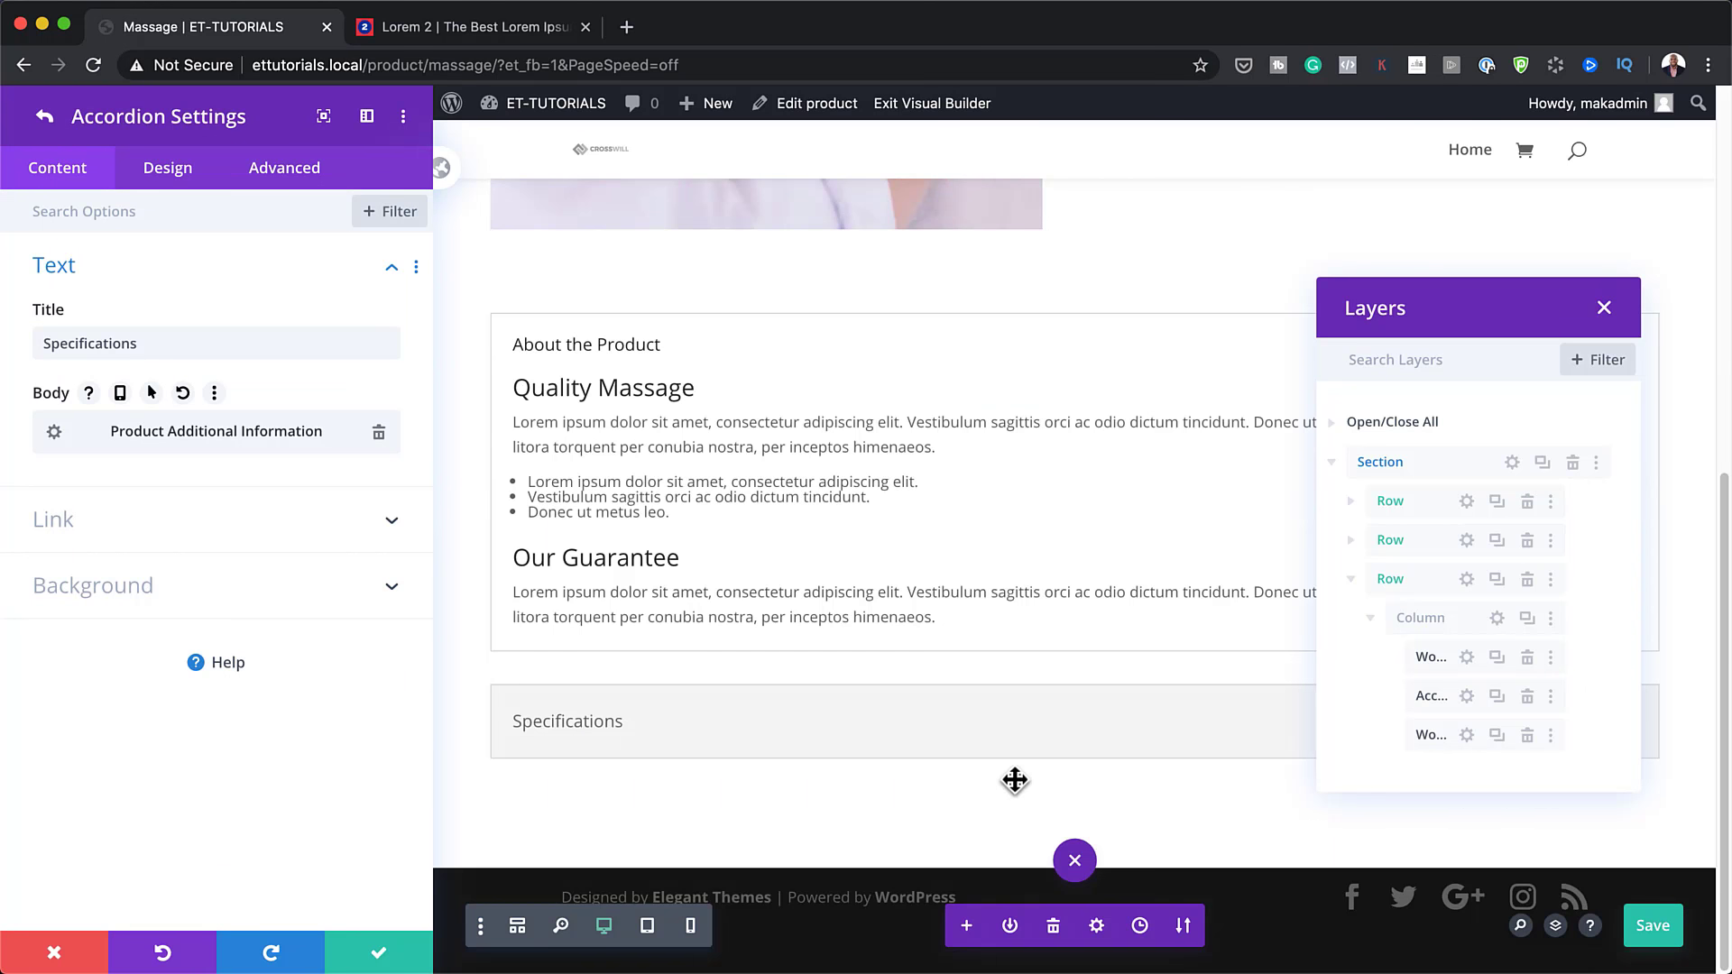
{"action": "left_click", "coordinate": [629, 733]}
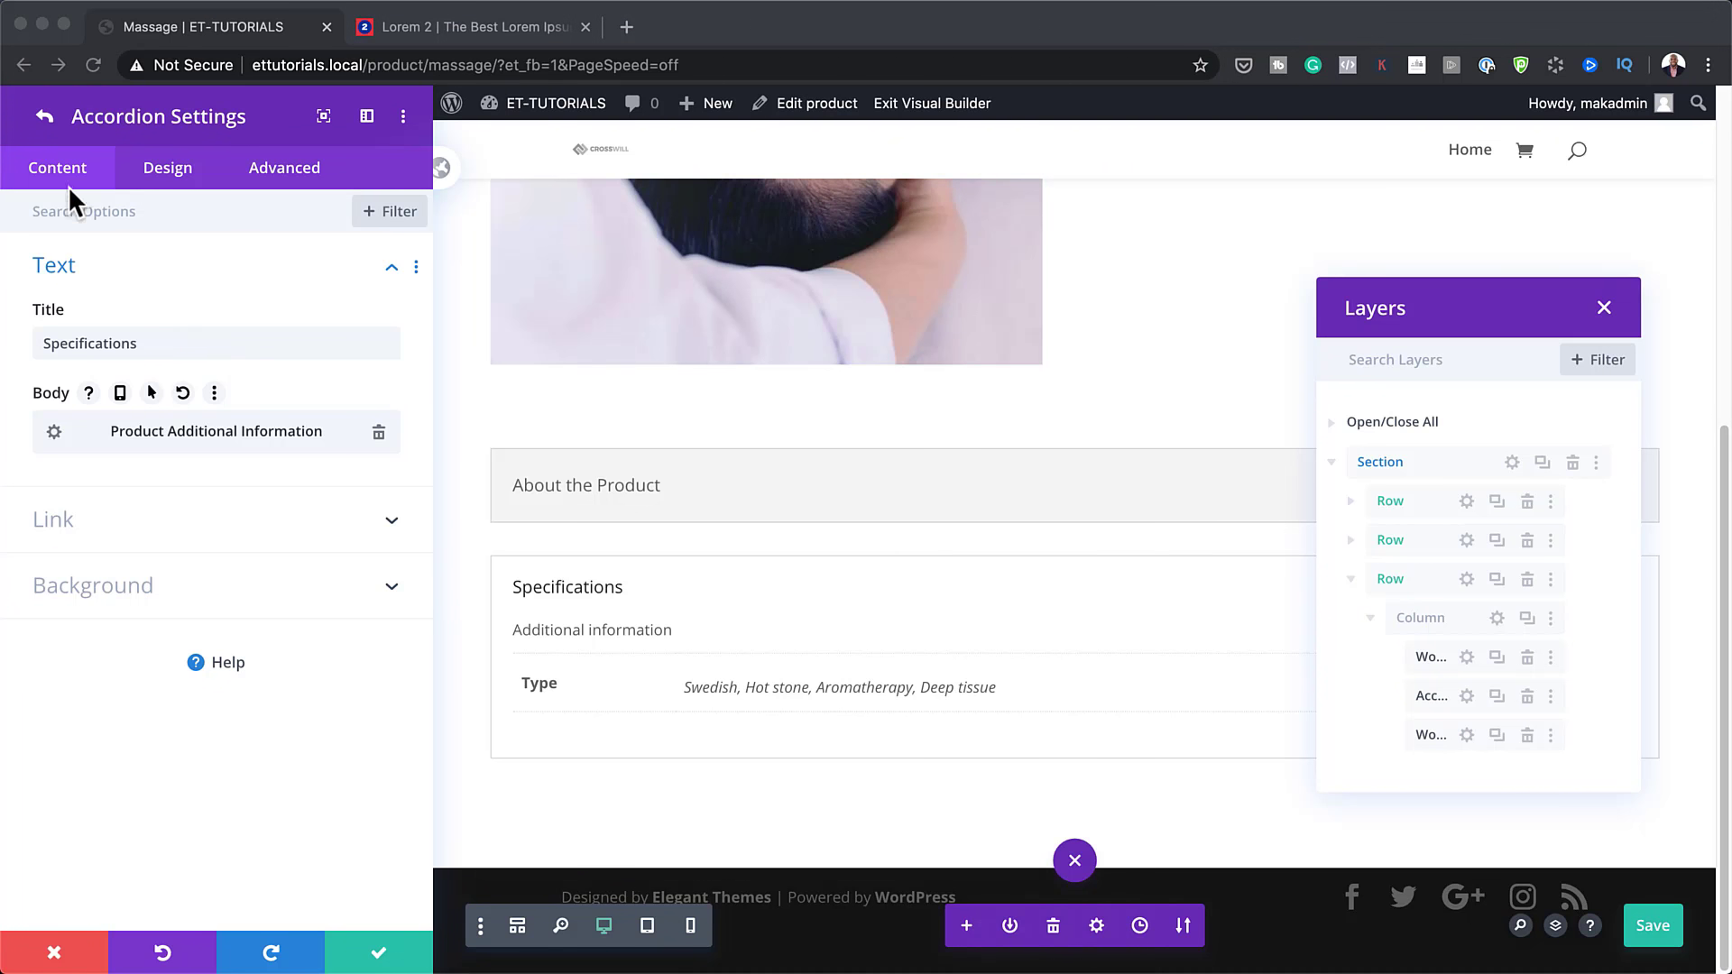
{"action": "left_click", "coordinate": [47, 126]}
{"action": "left_click", "coordinate": [45, 125]}
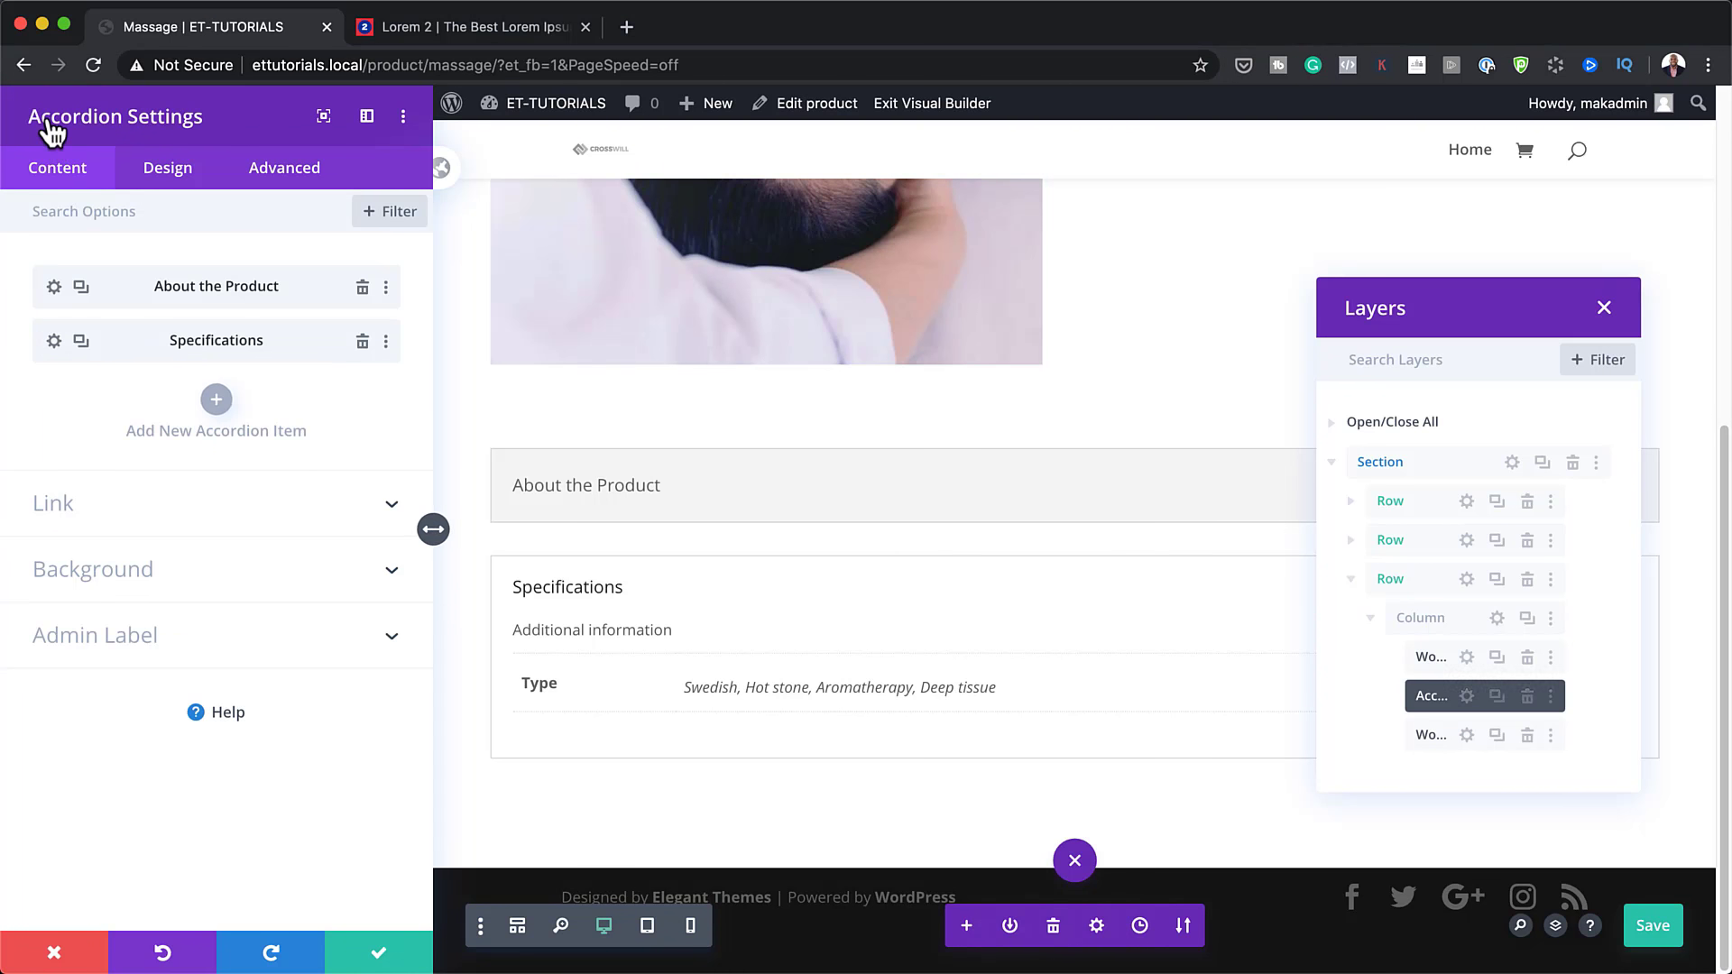
Step: Add a third accordion item titled Reviews and use the dynamic Product Reviews as its body
{"action": "left_click", "coordinate": [217, 401]}
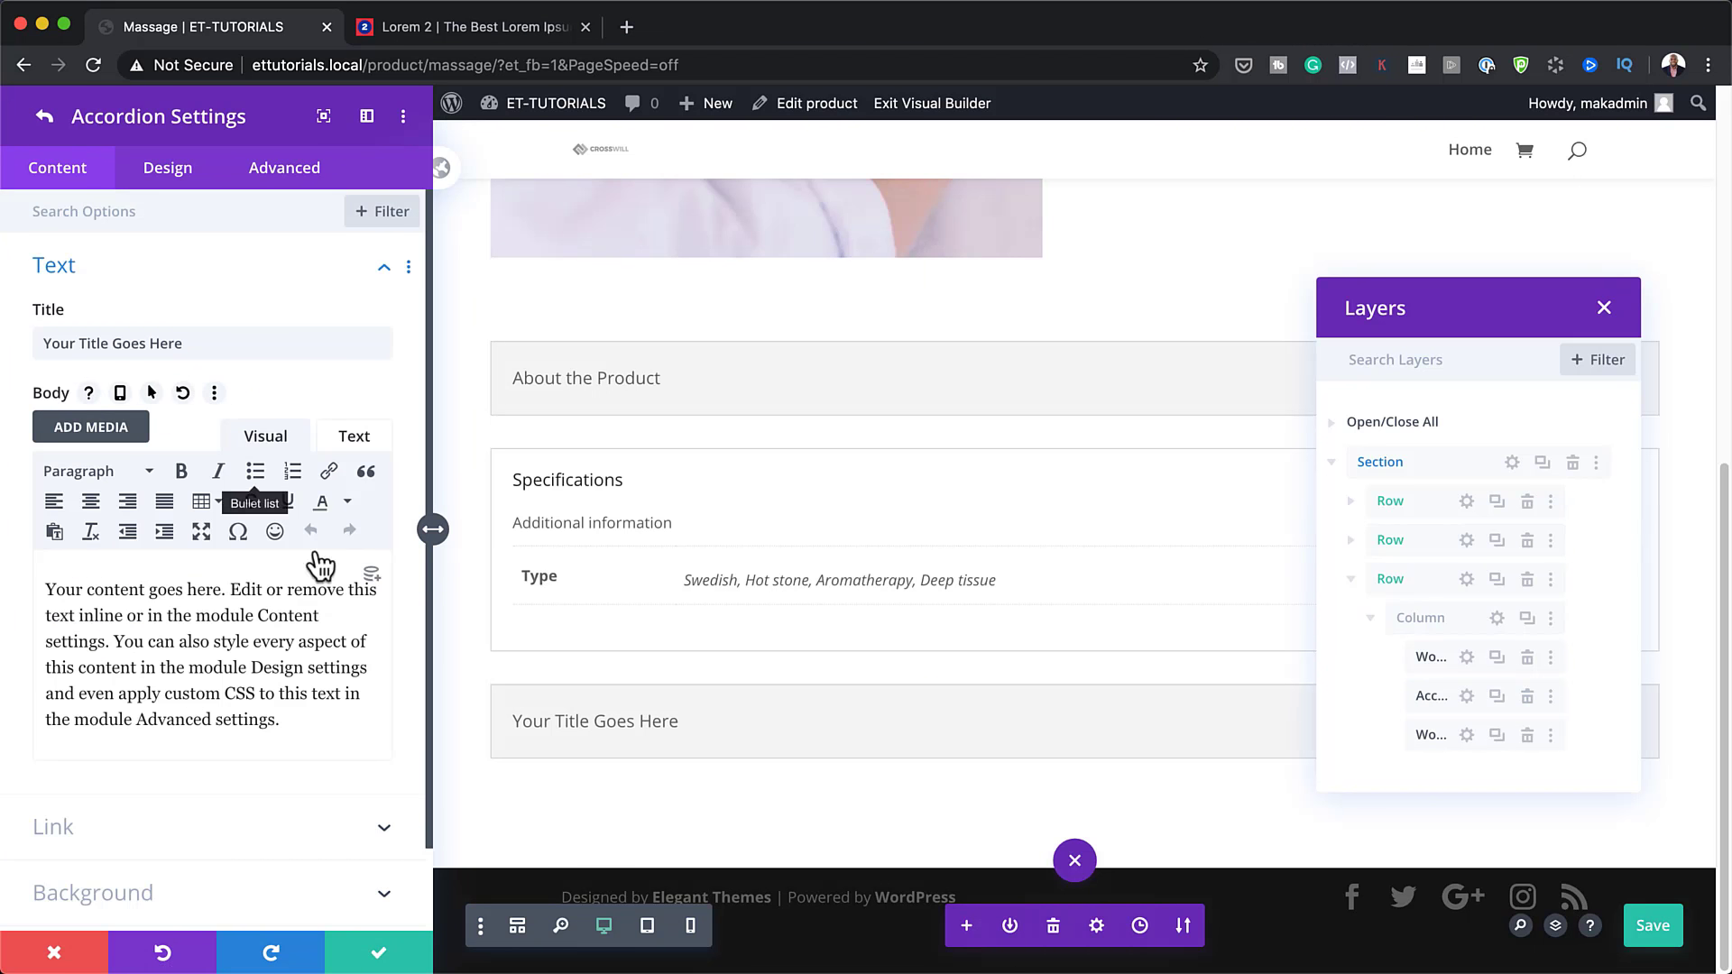
{"action": "triple_click", "coordinate": [203, 346]}
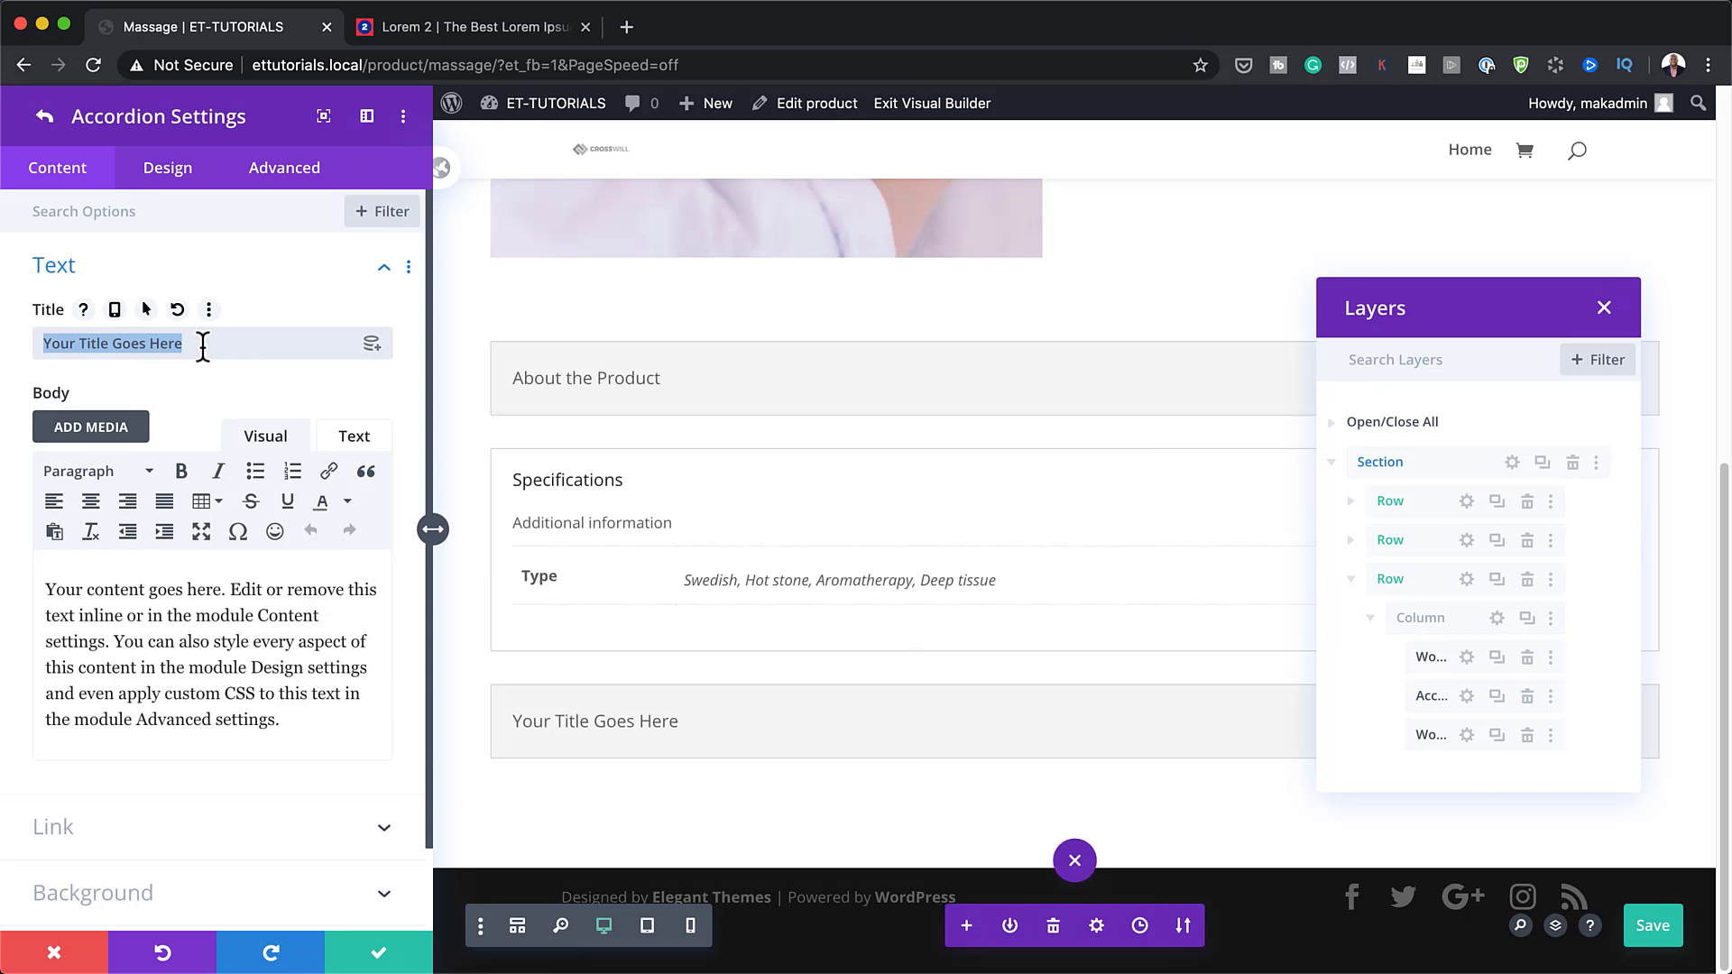
{"action": "type", "text": "Reviews"}
{"action": "left_click", "coordinate": [374, 582]}
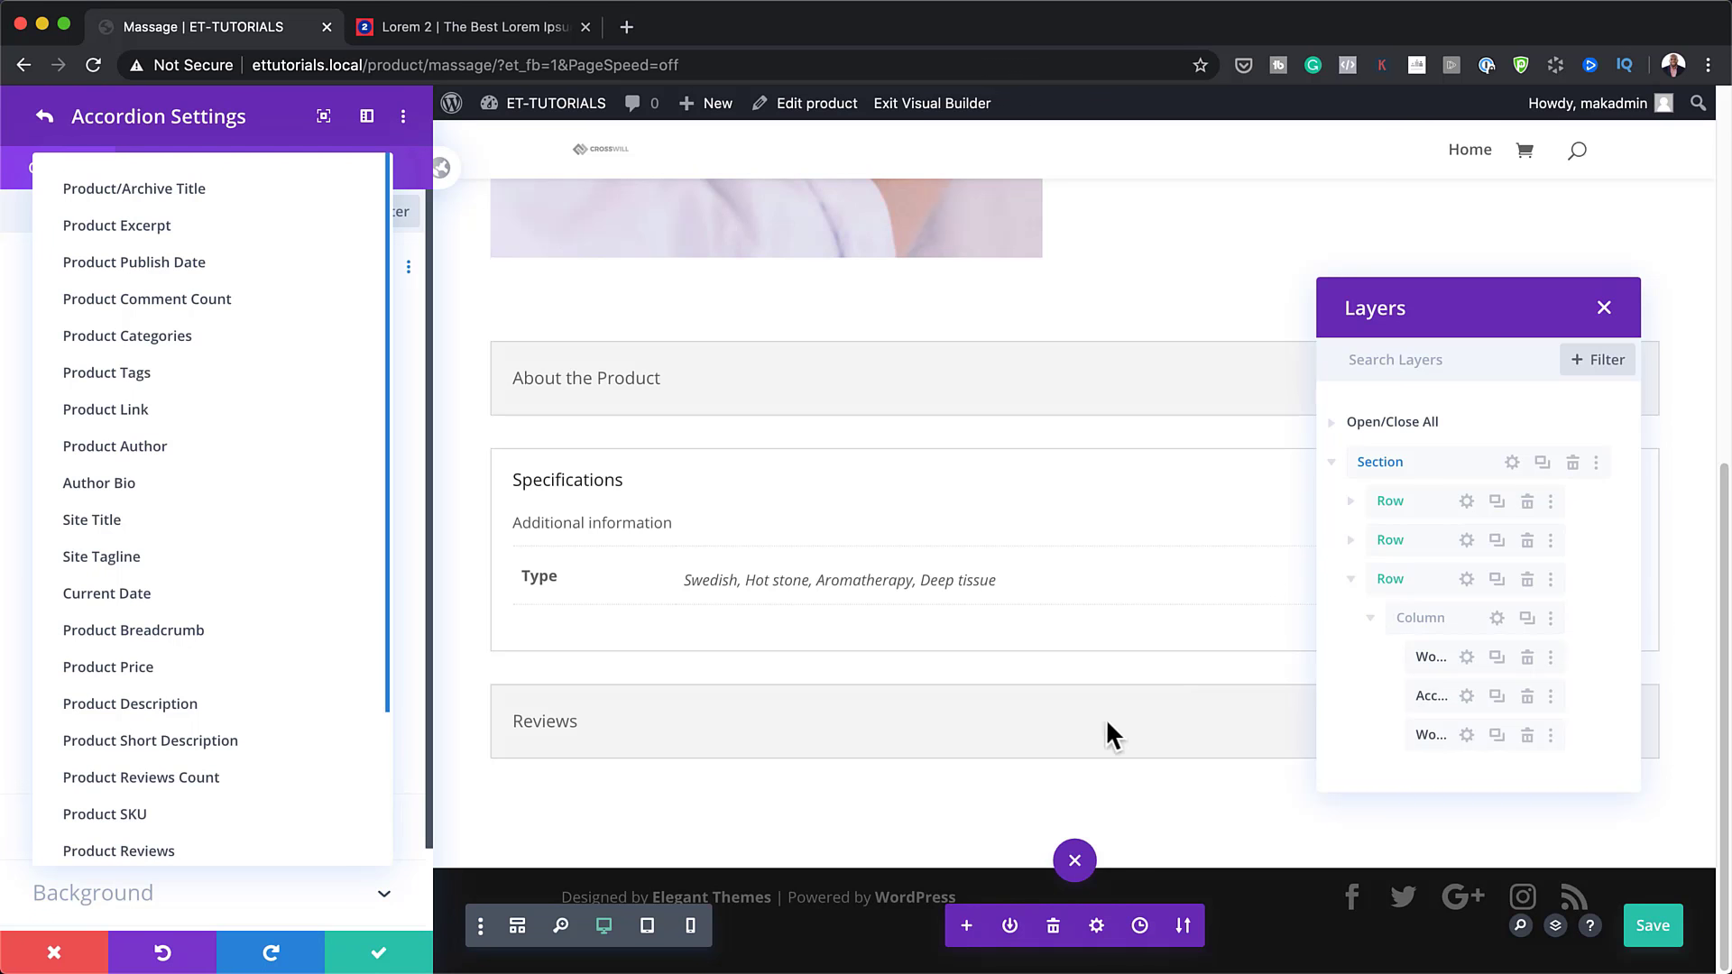
{"action": "scroll", "coordinate": [198, 834], "scroll_direction": "down", "scroll_amount": 1}
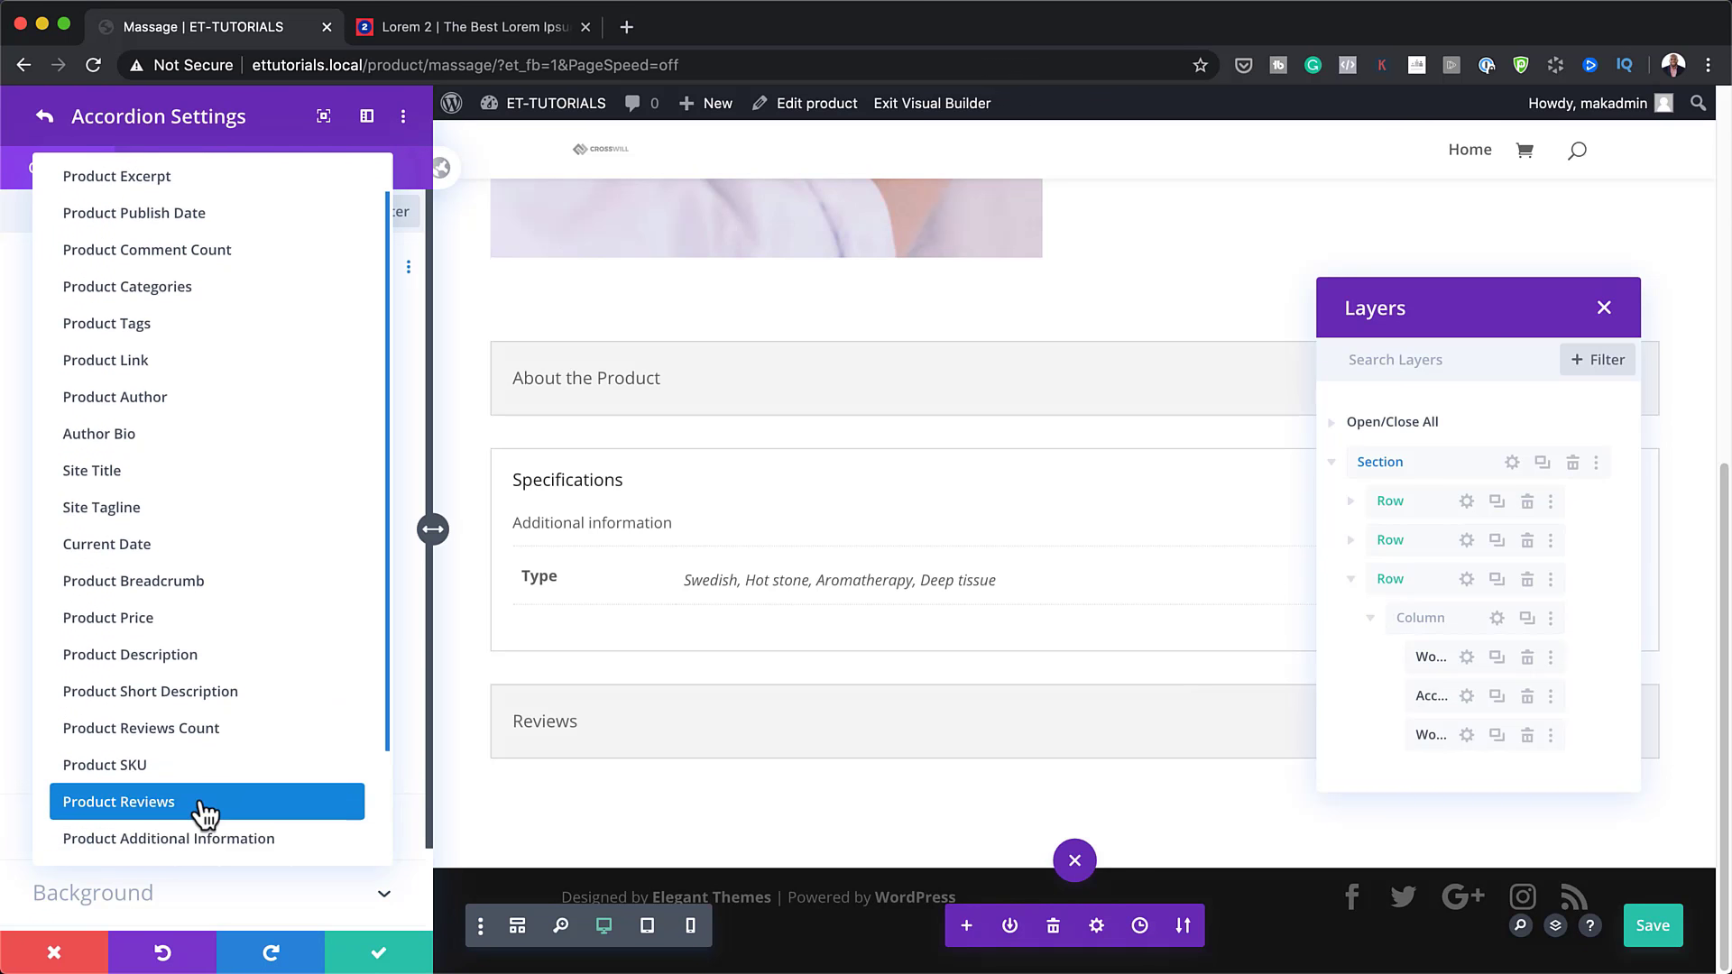
{"action": "left_click", "coordinate": [206, 812]}
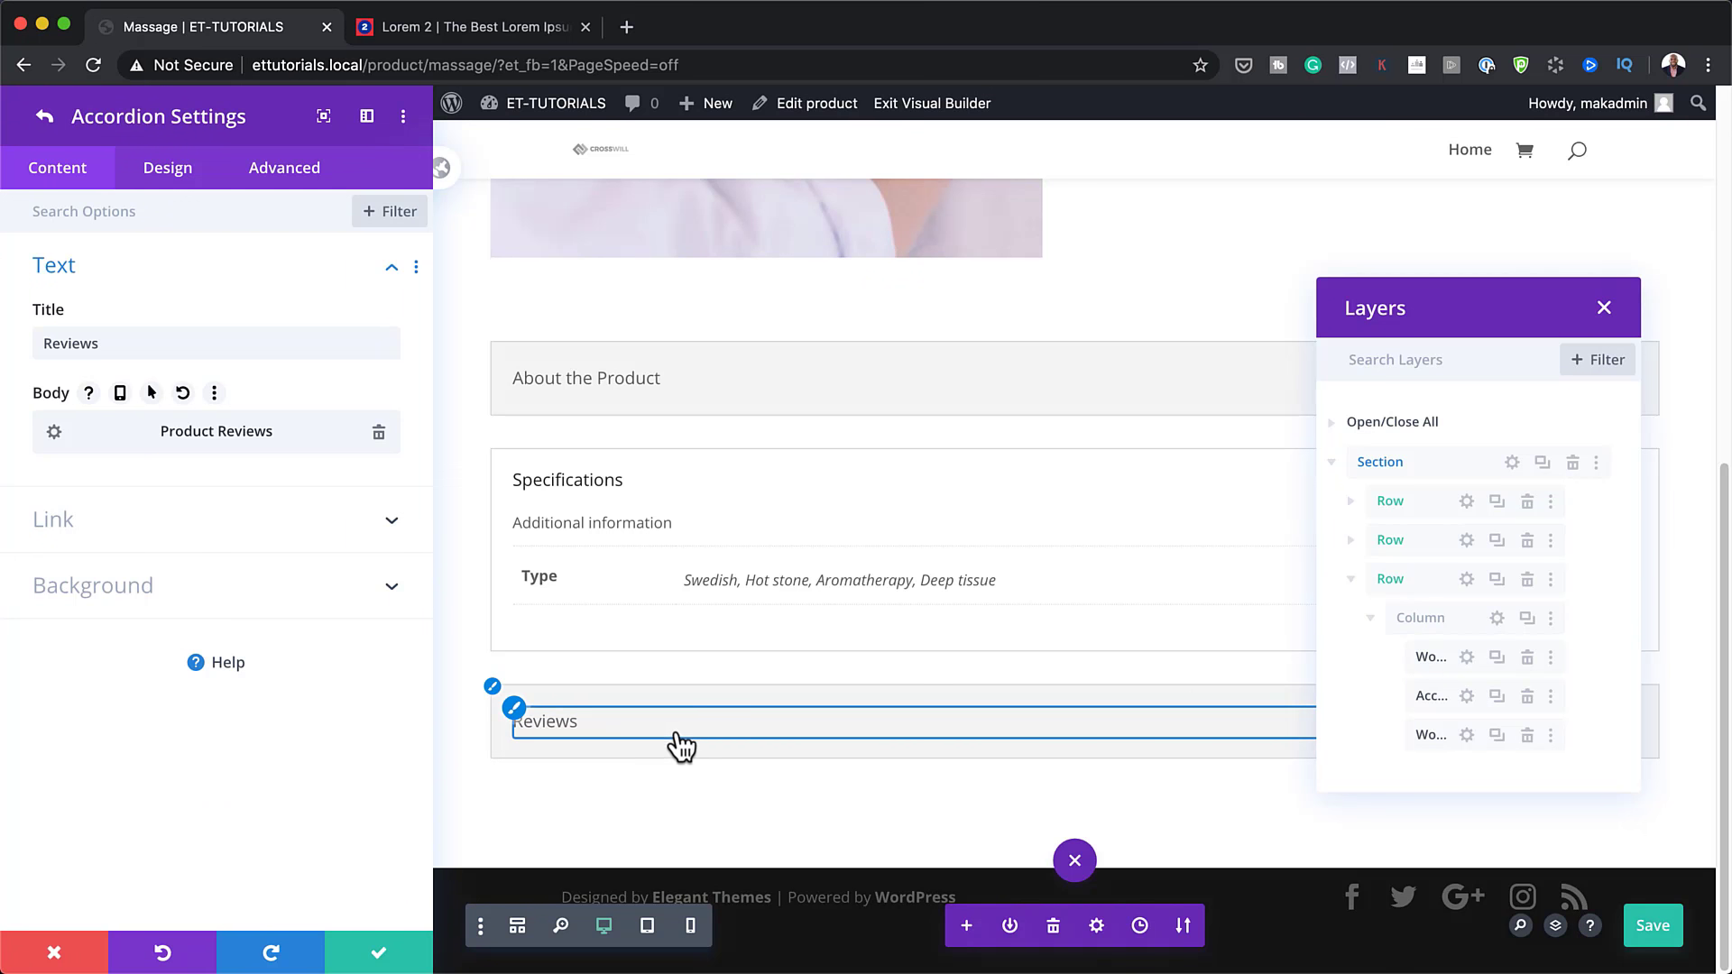
Step: Expand the Reviews item on the page to check its content, and close the Layers view
{"action": "left_click", "coordinate": [795, 743]}
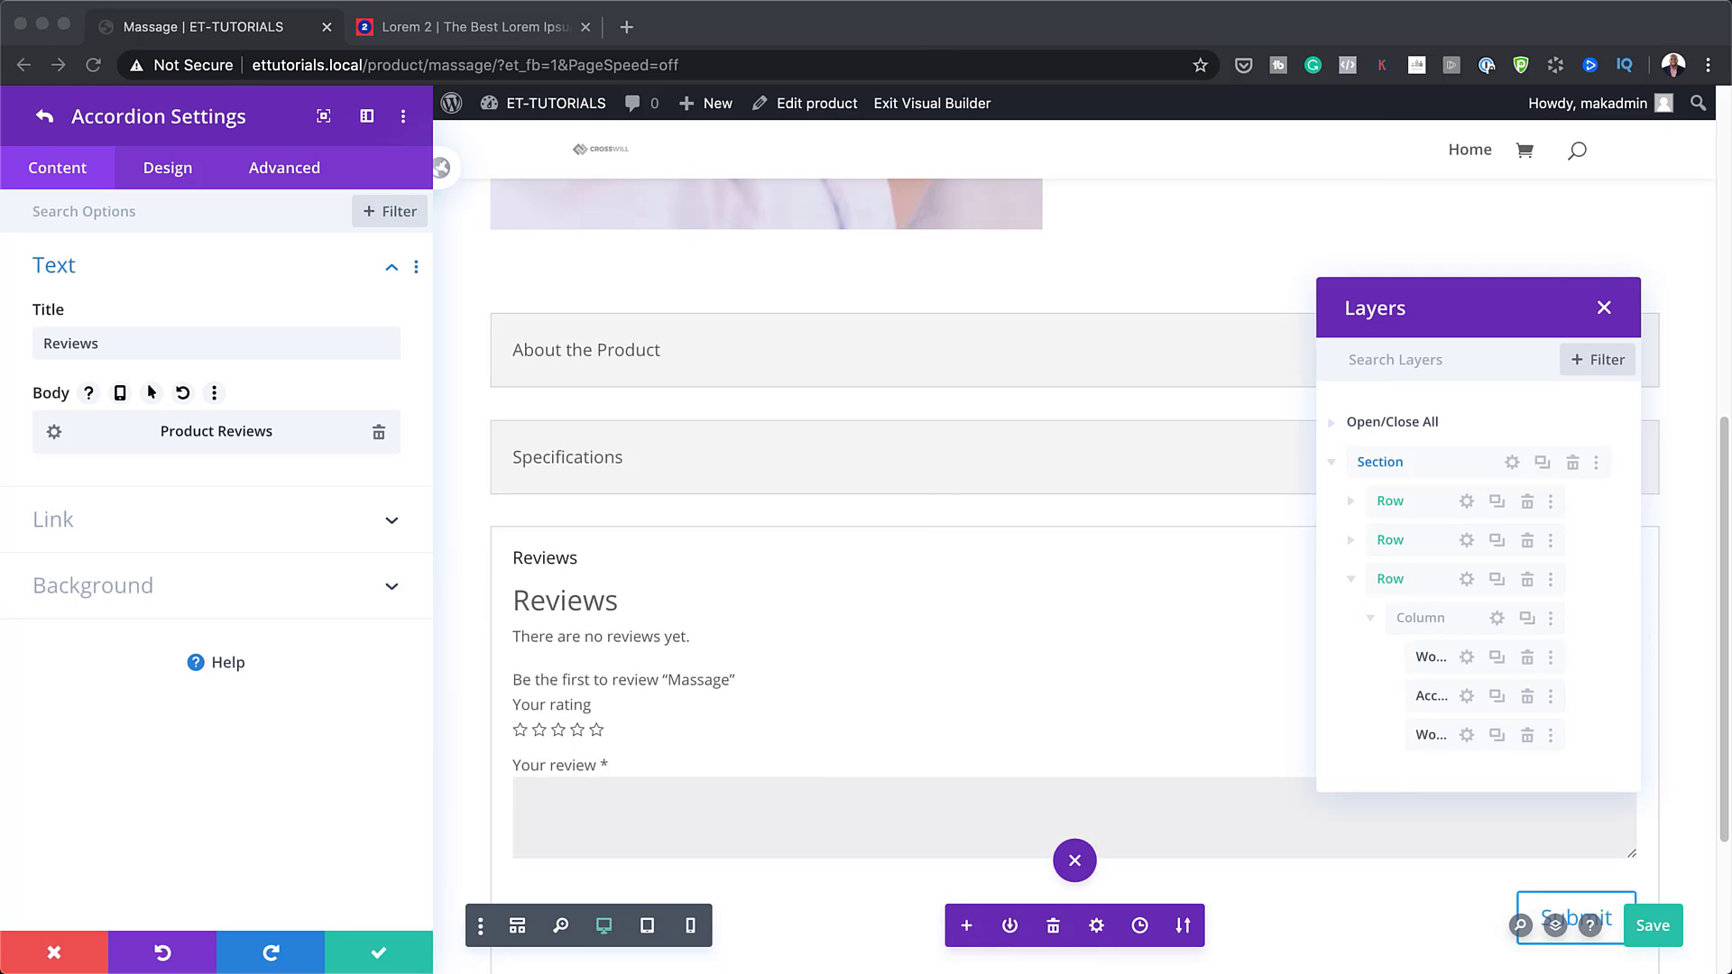
{"action": "left_click", "coordinate": [1604, 308]}
{"action": "left_click", "coordinate": [1604, 309]}
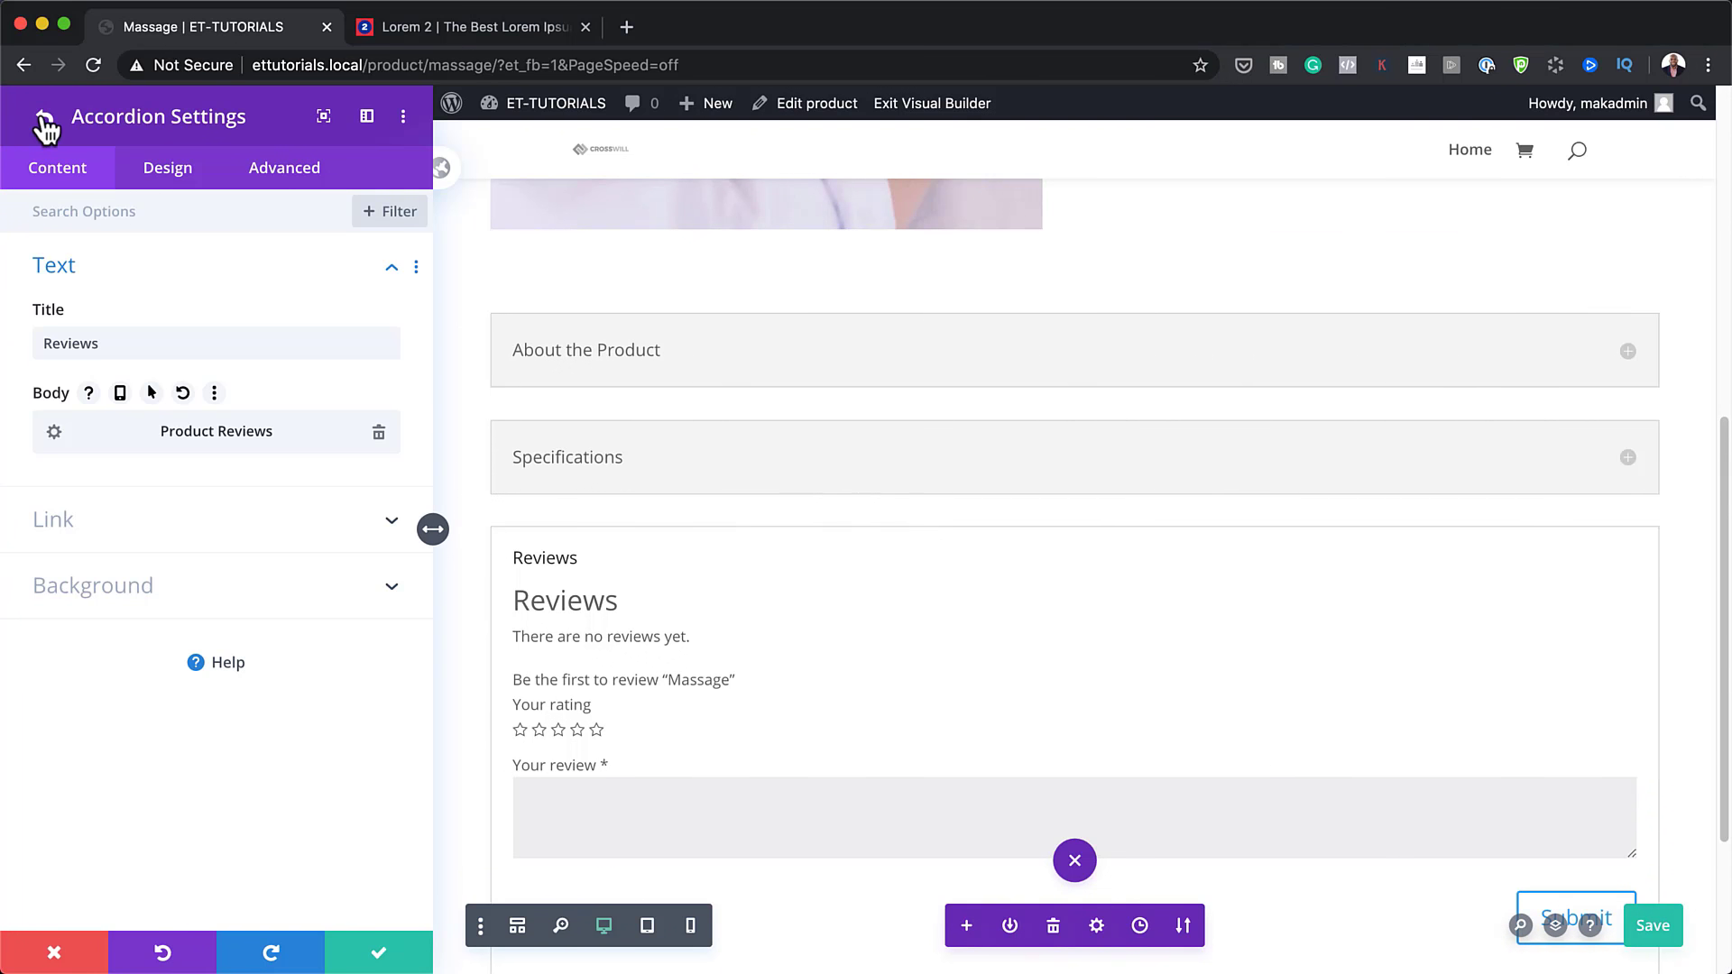
Step: In the accordion module's design settings, set the icon color to #ff9375 and enable a custom icon font size of 26px
{"action": "left_click", "coordinate": [42, 118]}
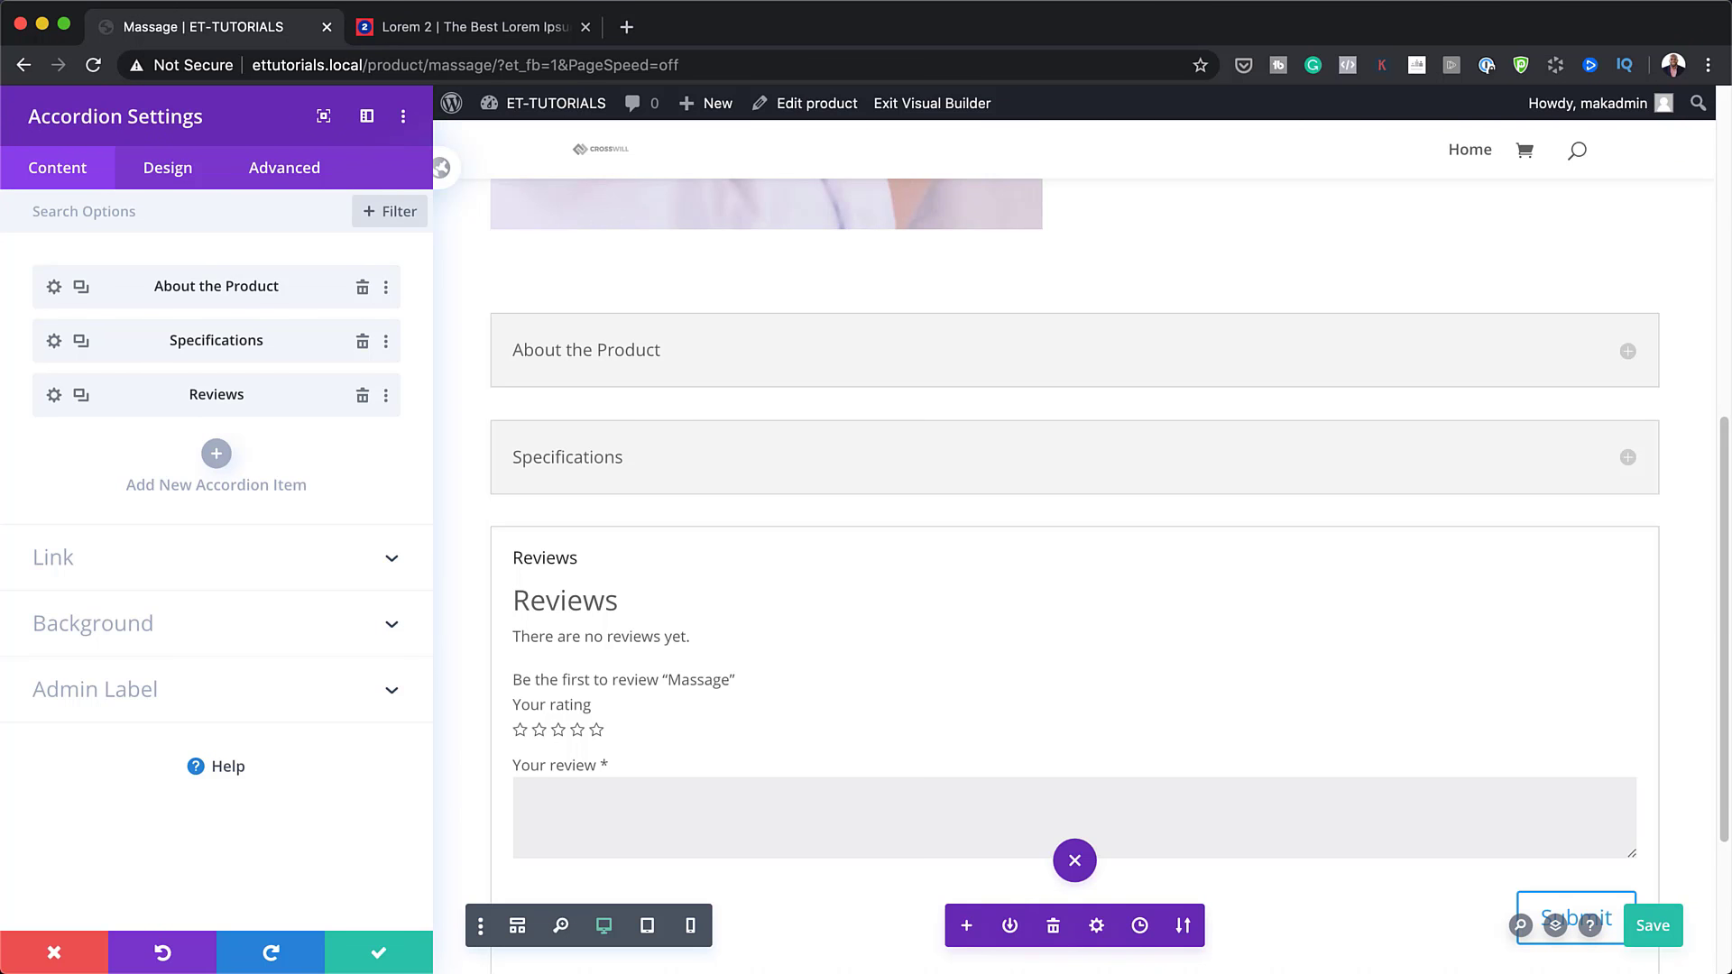
{"action": "left_click", "coordinate": [186, 176]}
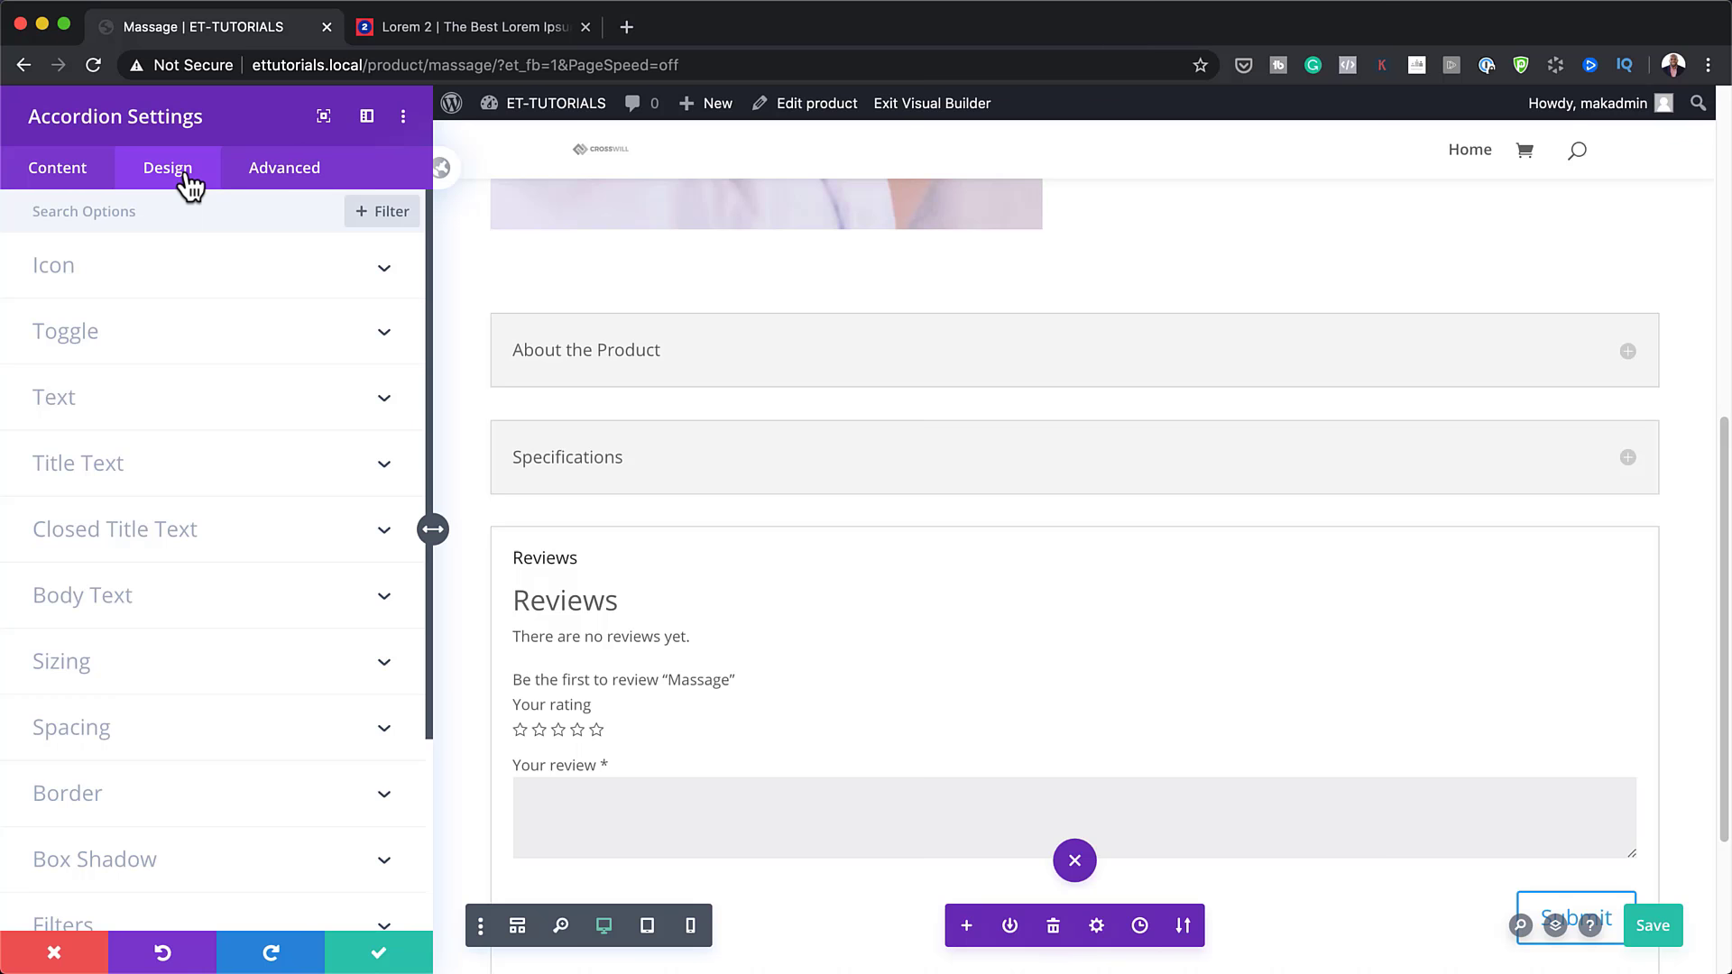
{"action": "left_click", "coordinate": [72, 274]}
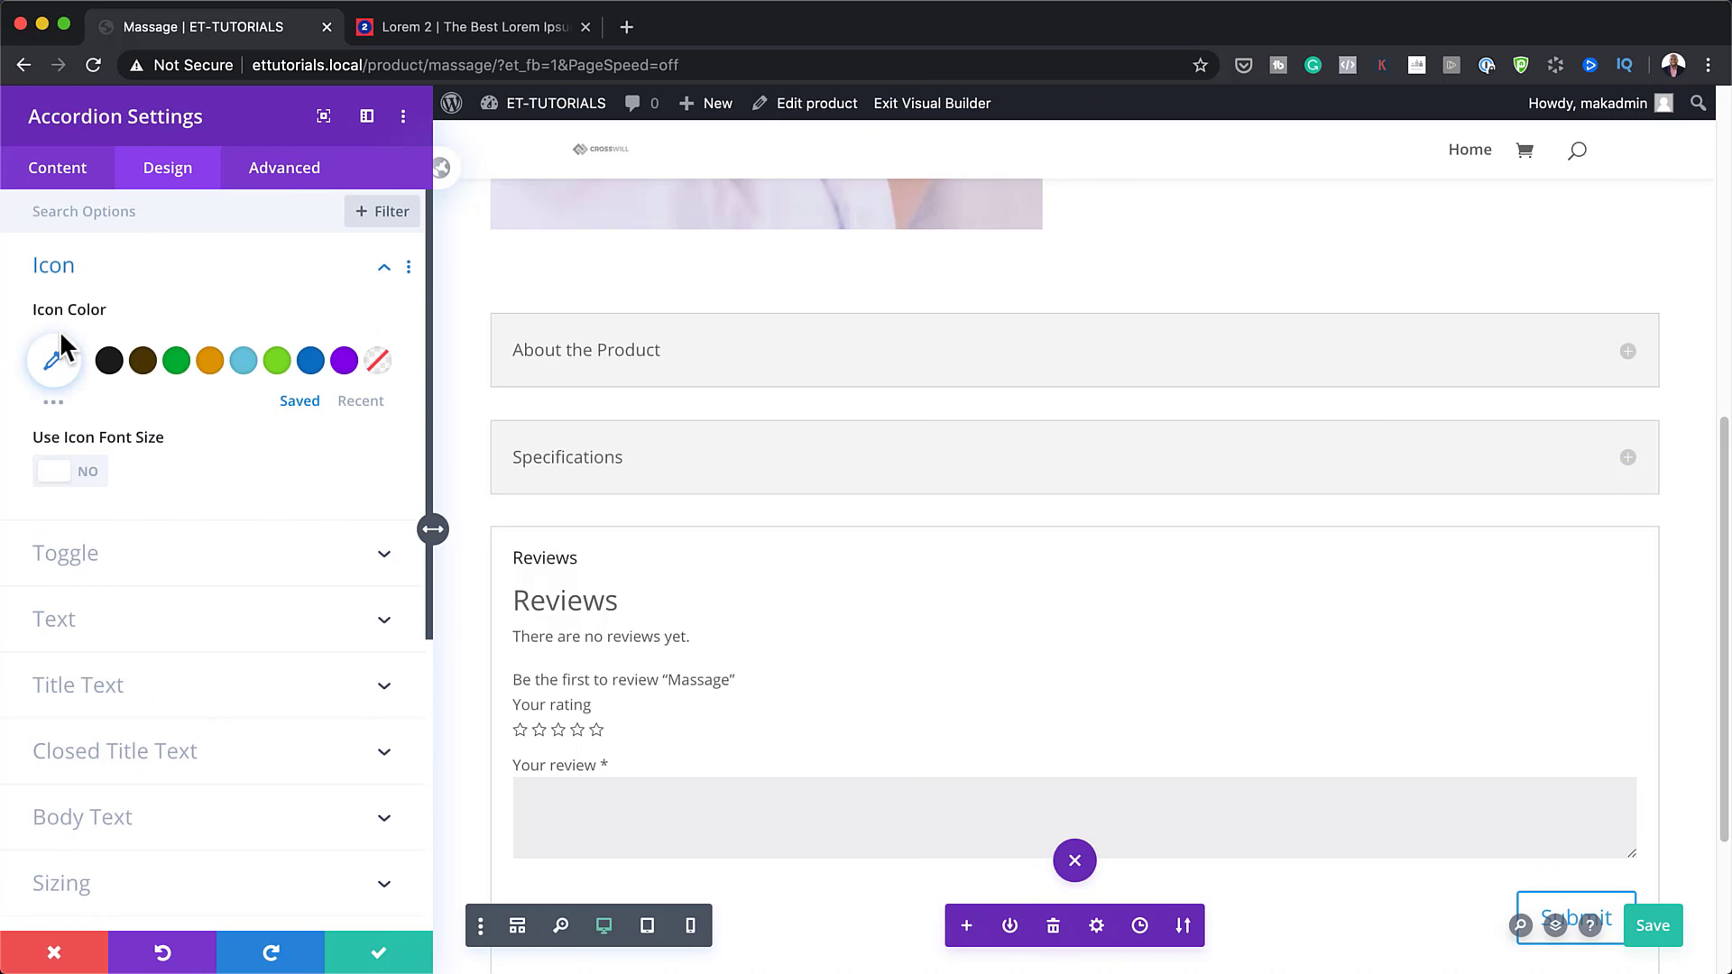
{"action": "left_click", "coordinate": [56, 362]}
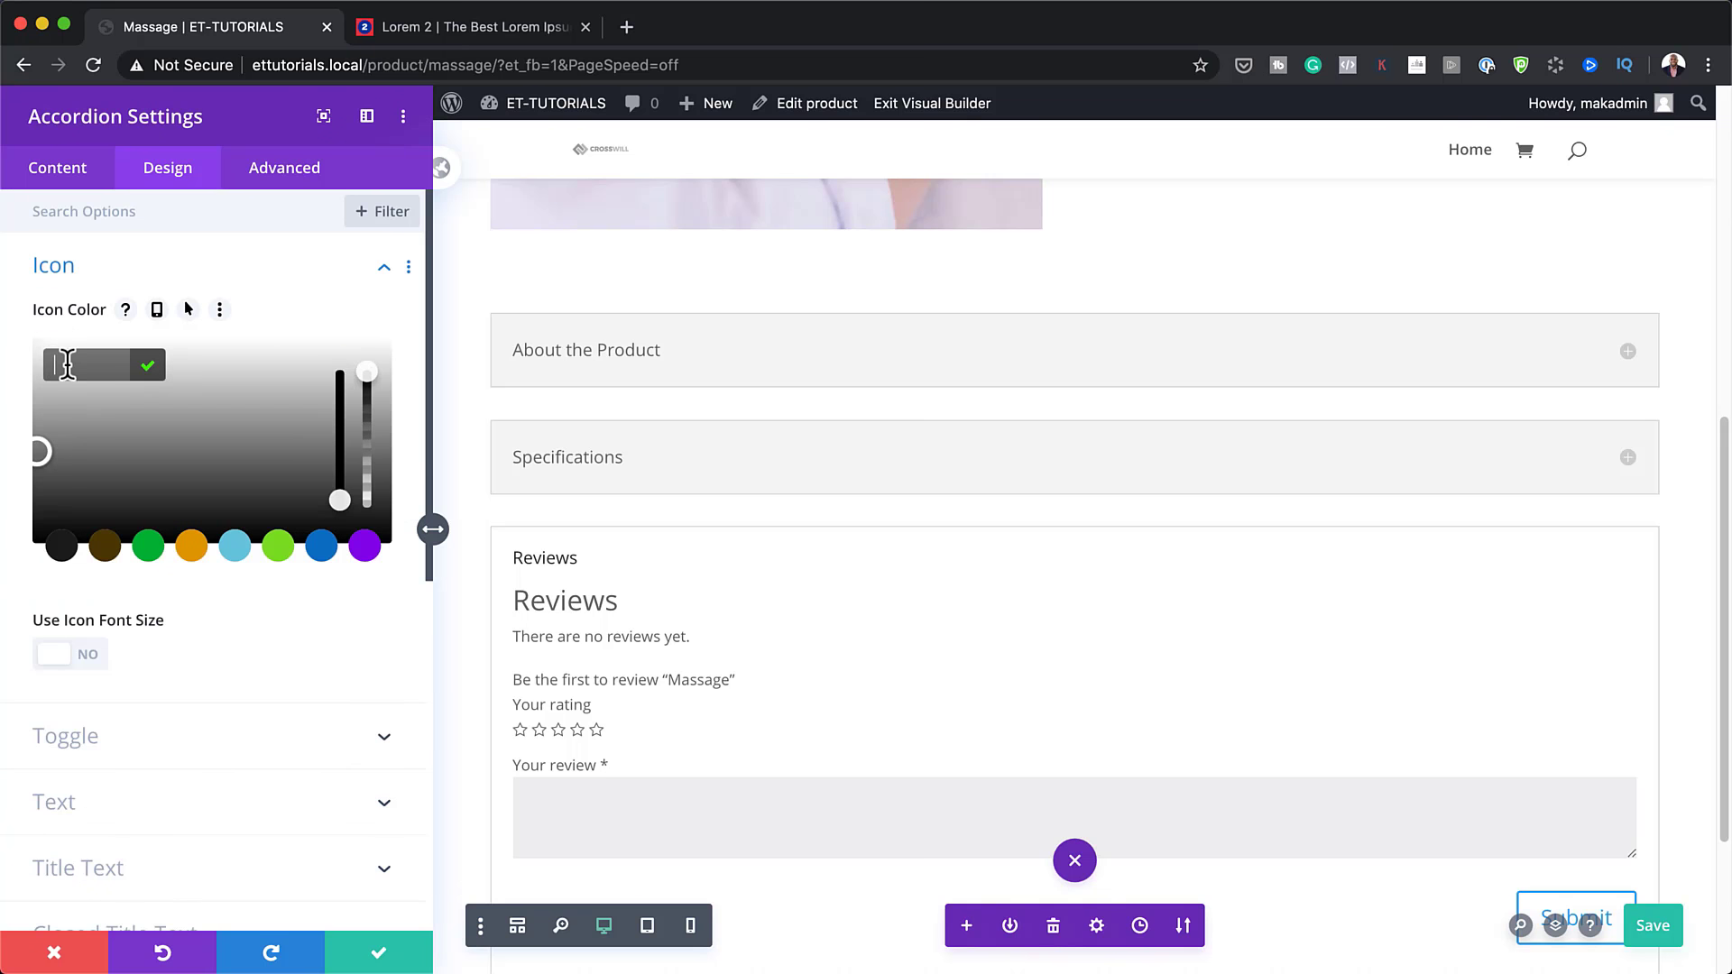
{"action": "type", "text": "#ff9375"}
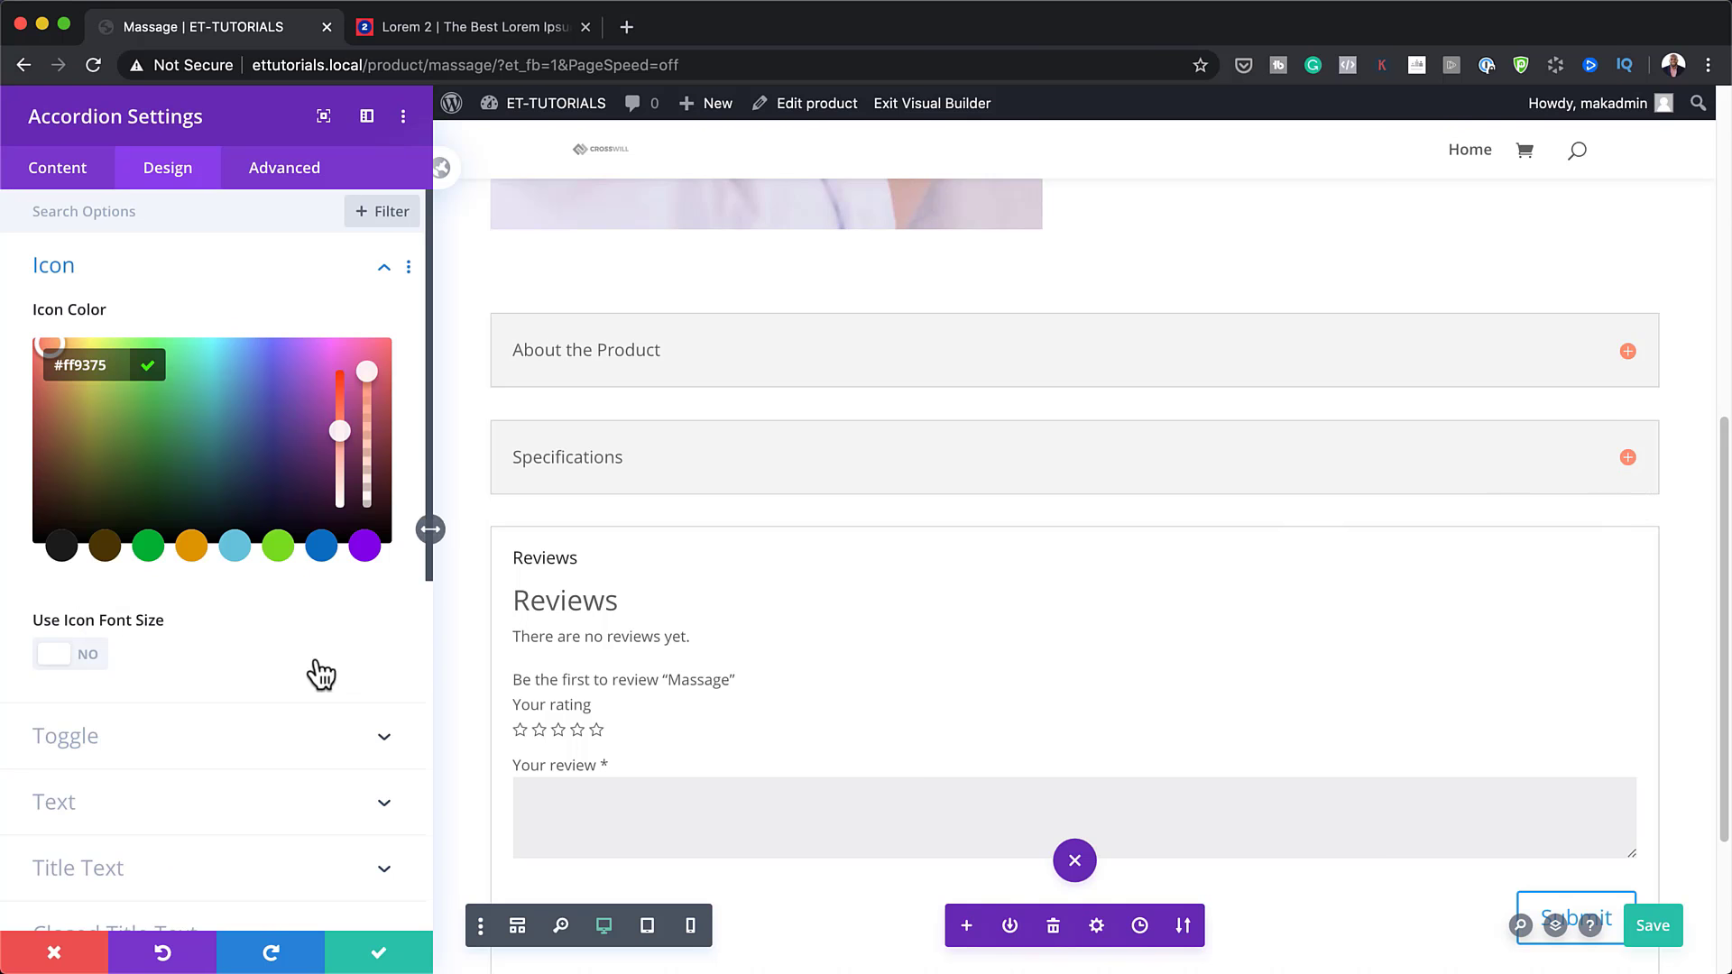
{"action": "left_click", "coordinate": [93, 669]}
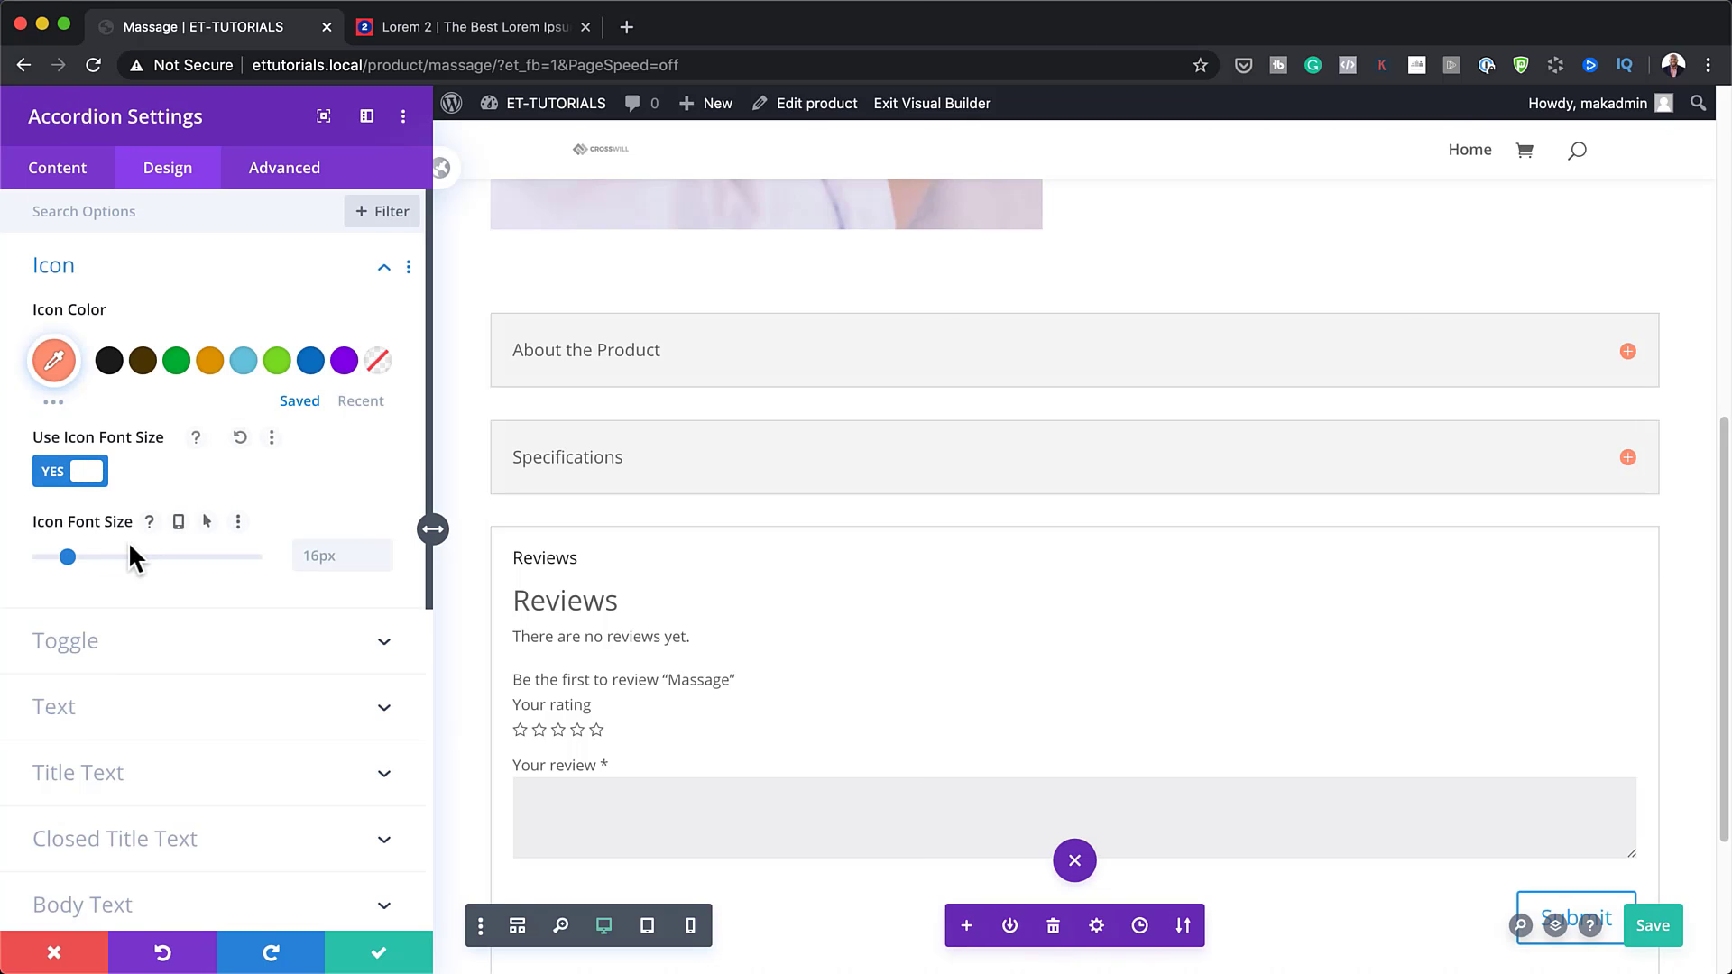
{"action": "left_click", "coordinate": [340, 556]}
{"action": "type", "text": "26"}
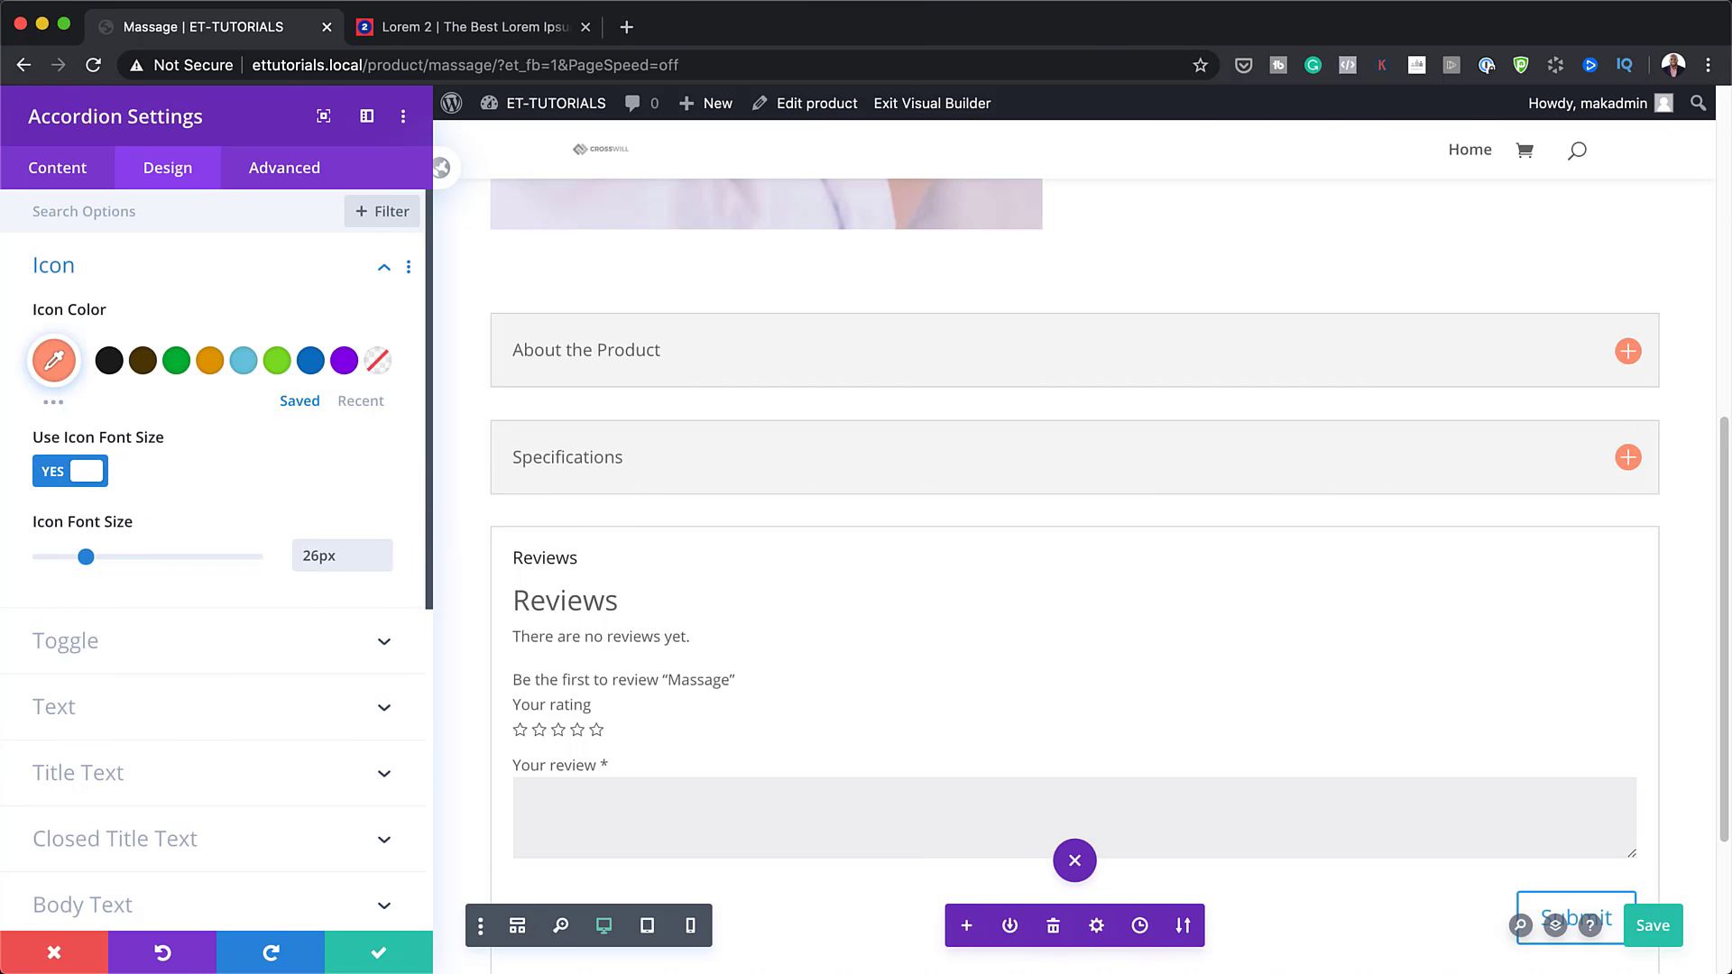
Step: Set the accordion's closed toggle background color to white, #ffffff
{"action": "left_click", "coordinate": [136, 648]}
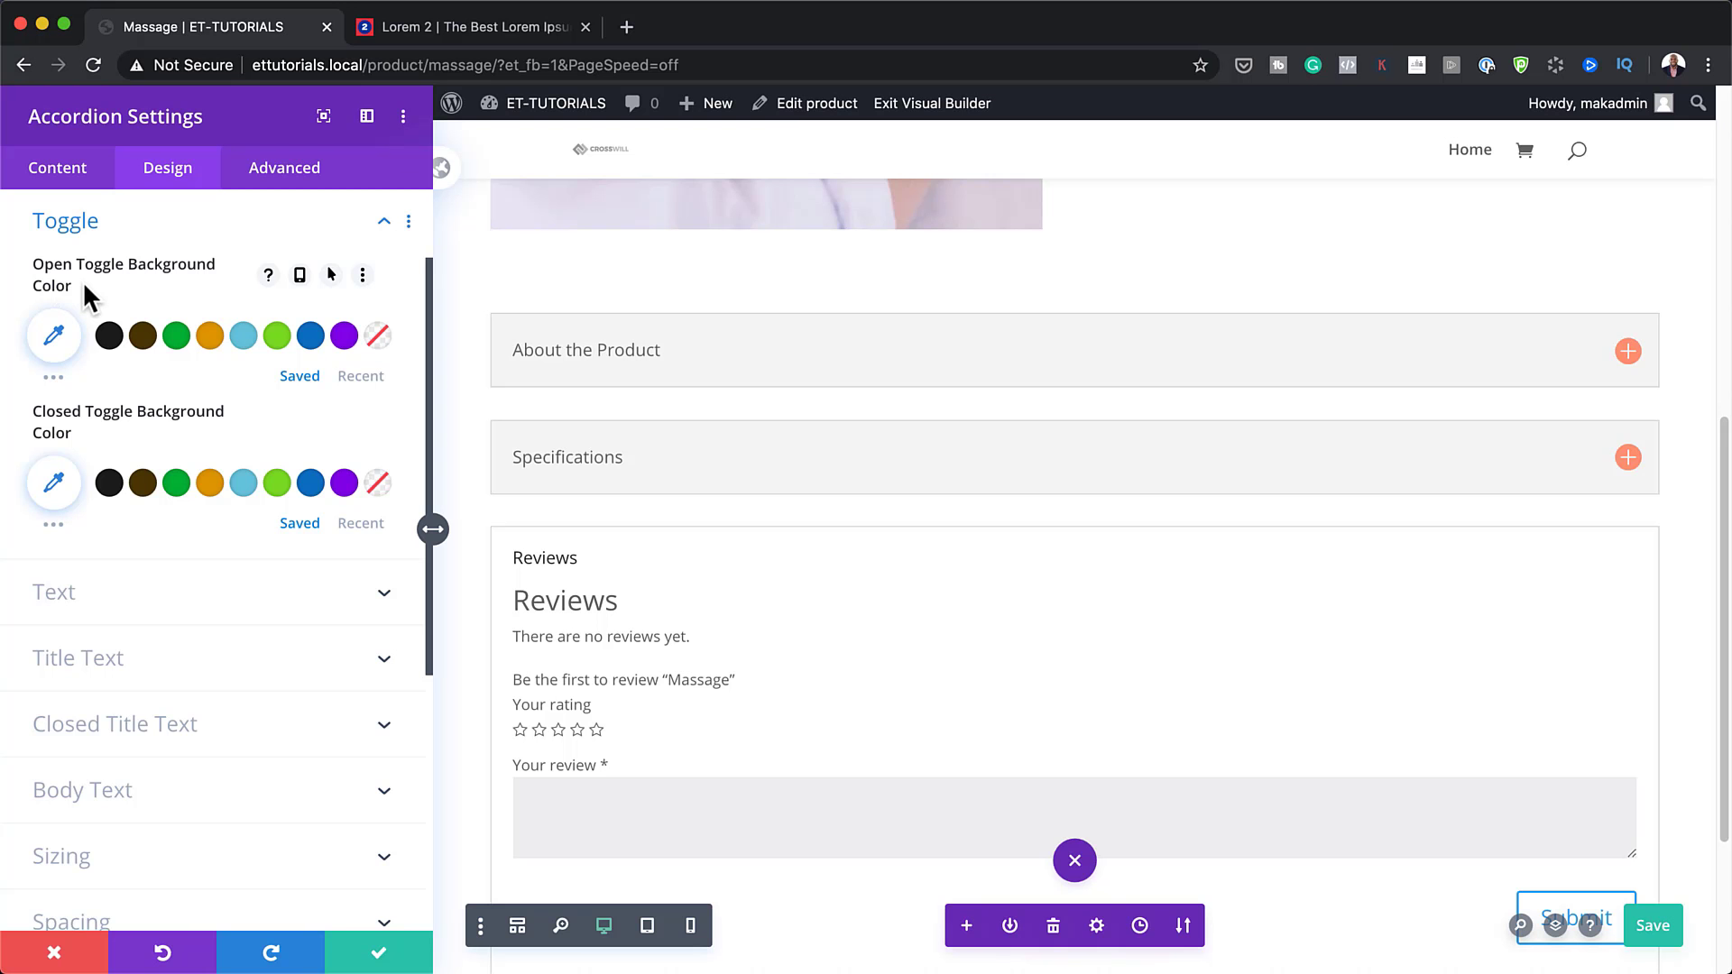
{"action": "left_click", "coordinate": [54, 485]}
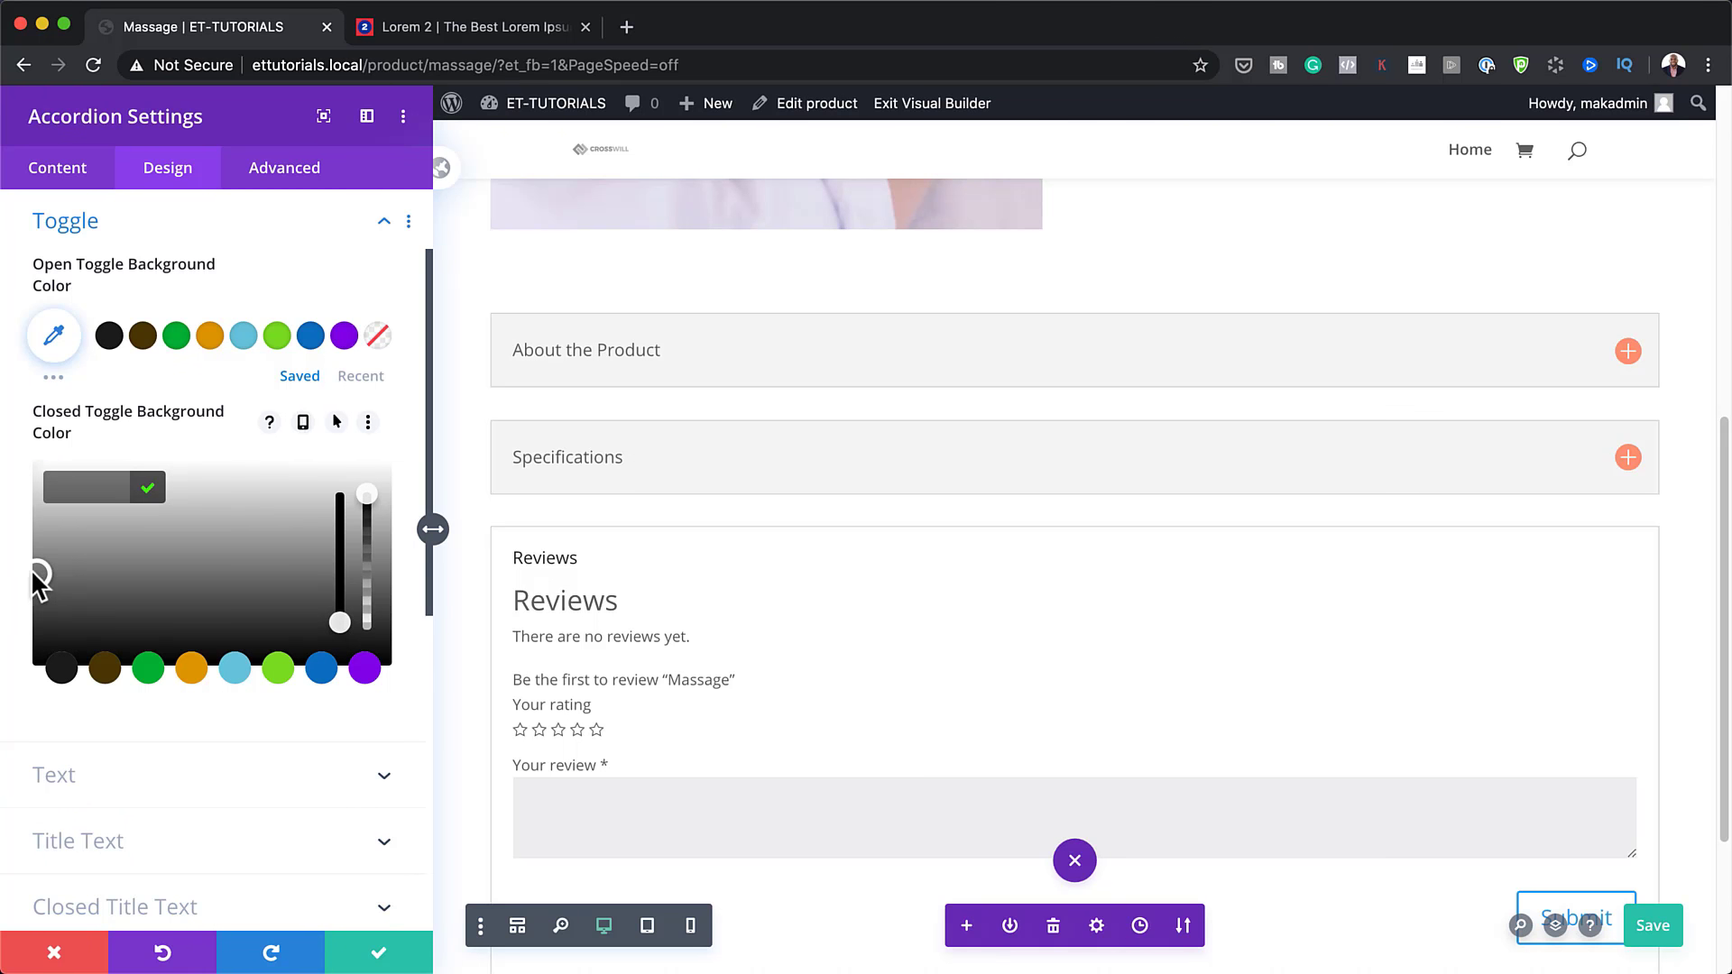
{"action": "left_click_drag", "start_coordinate": [36, 573], "coordinate": [31, 450]}
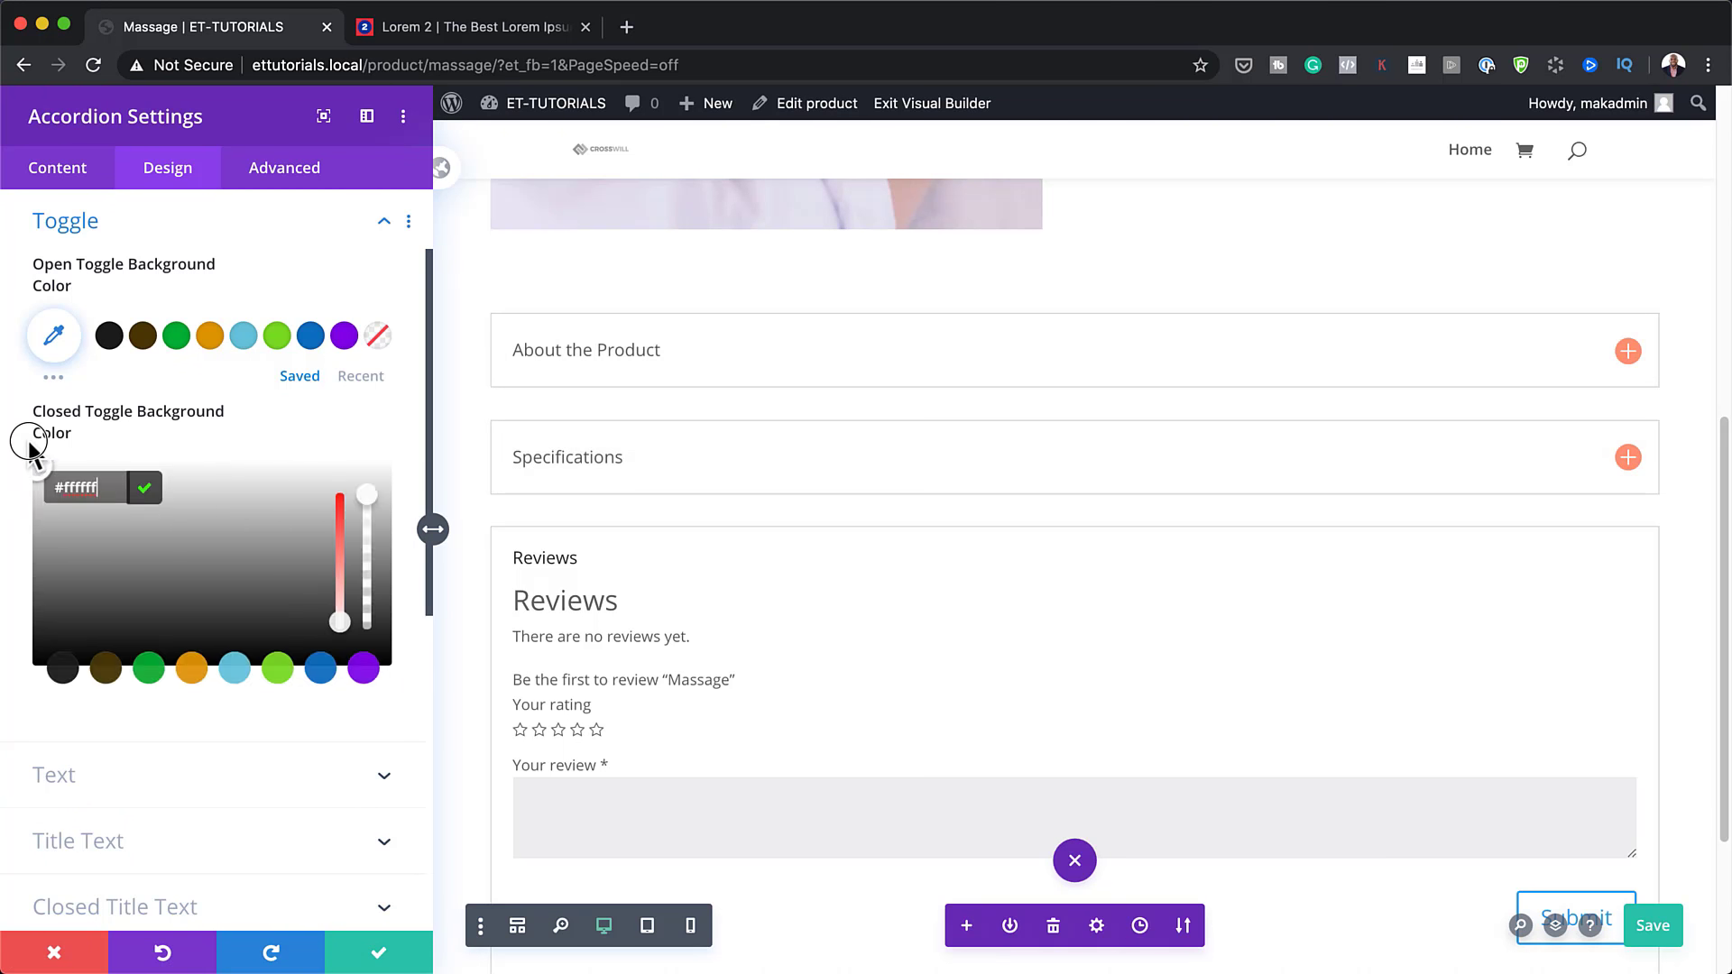
{"action": "left_click", "coordinate": [110, 417]}
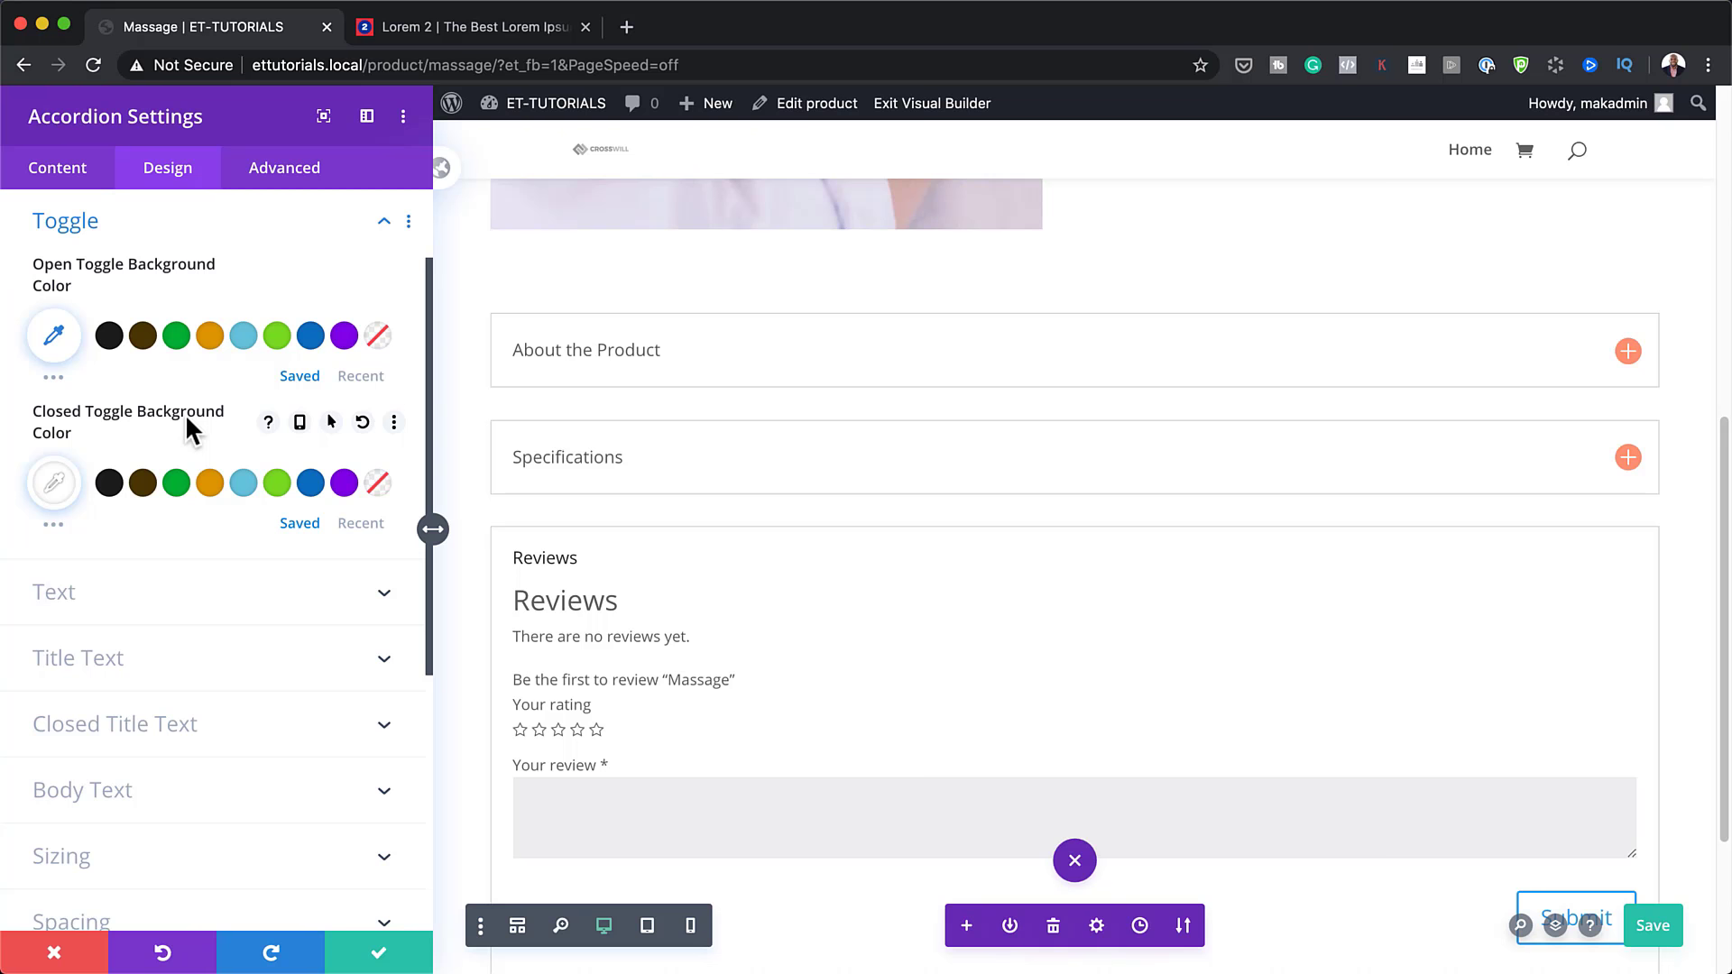
Step: Set the accordion's open title text color to #ff9375 and its title text color to #222222
{"action": "scroll", "coordinate": [193, 614], "scroll_direction": "down", "scroll_amount": 1}
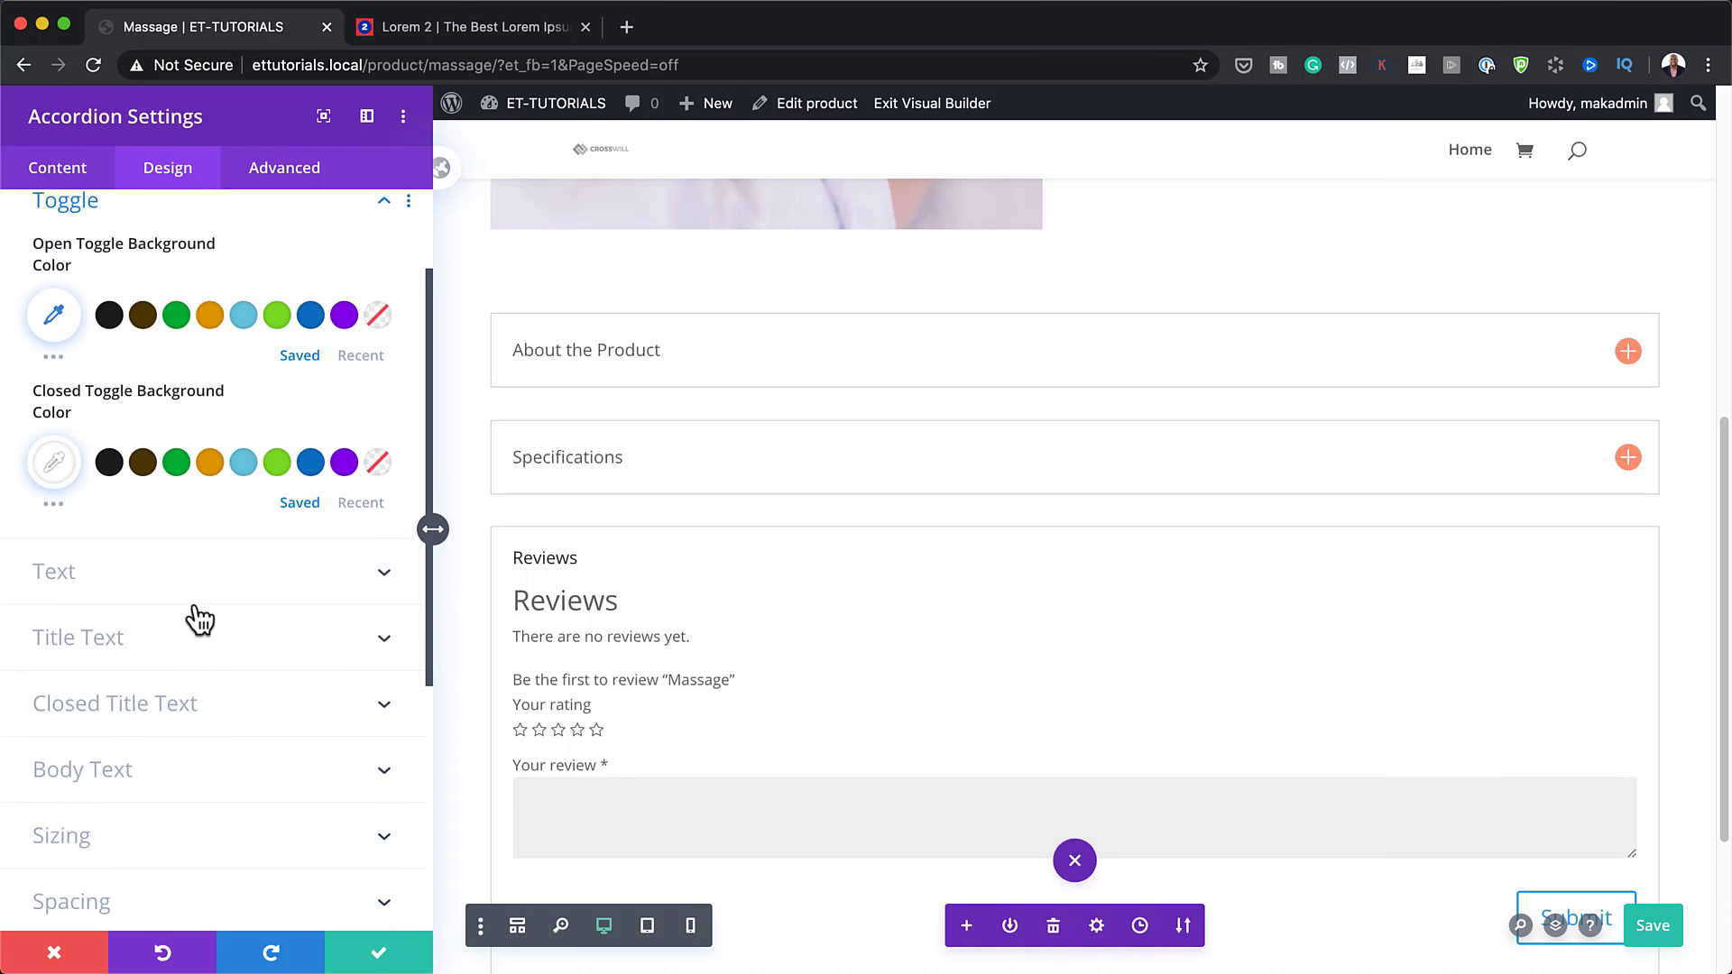
{"action": "left_click", "coordinate": [198, 623]}
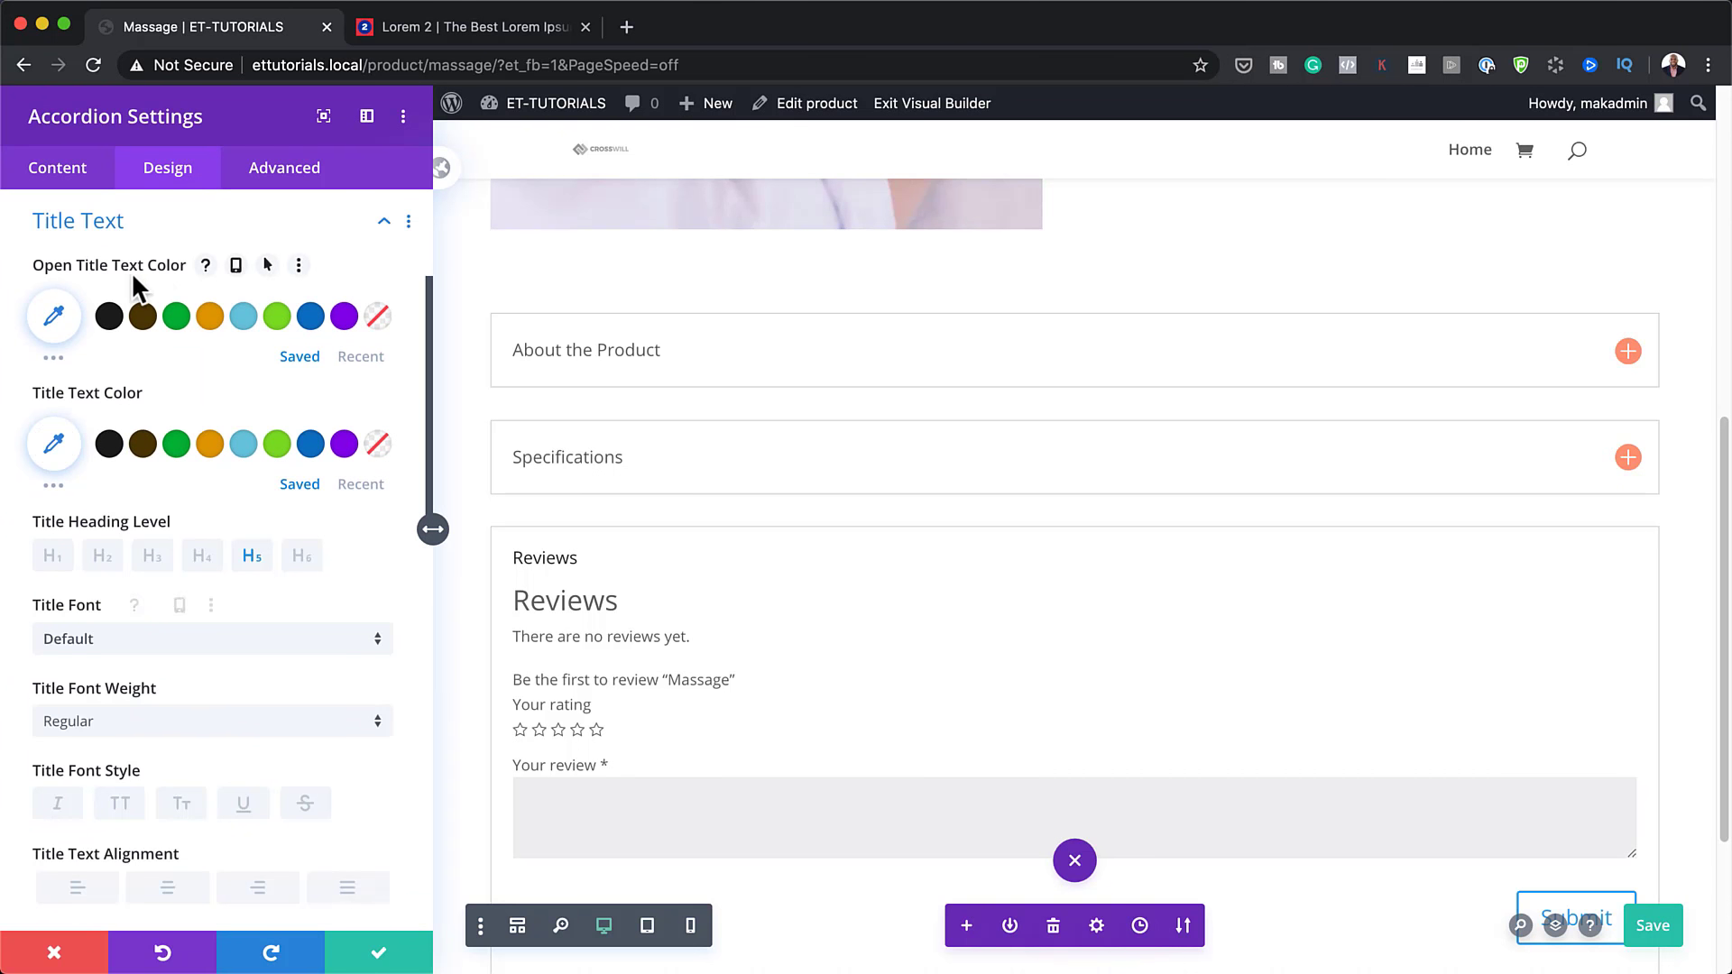
{"action": "left_click", "coordinate": [56, 318]}
{"action": "type", "text": "#f9375"}
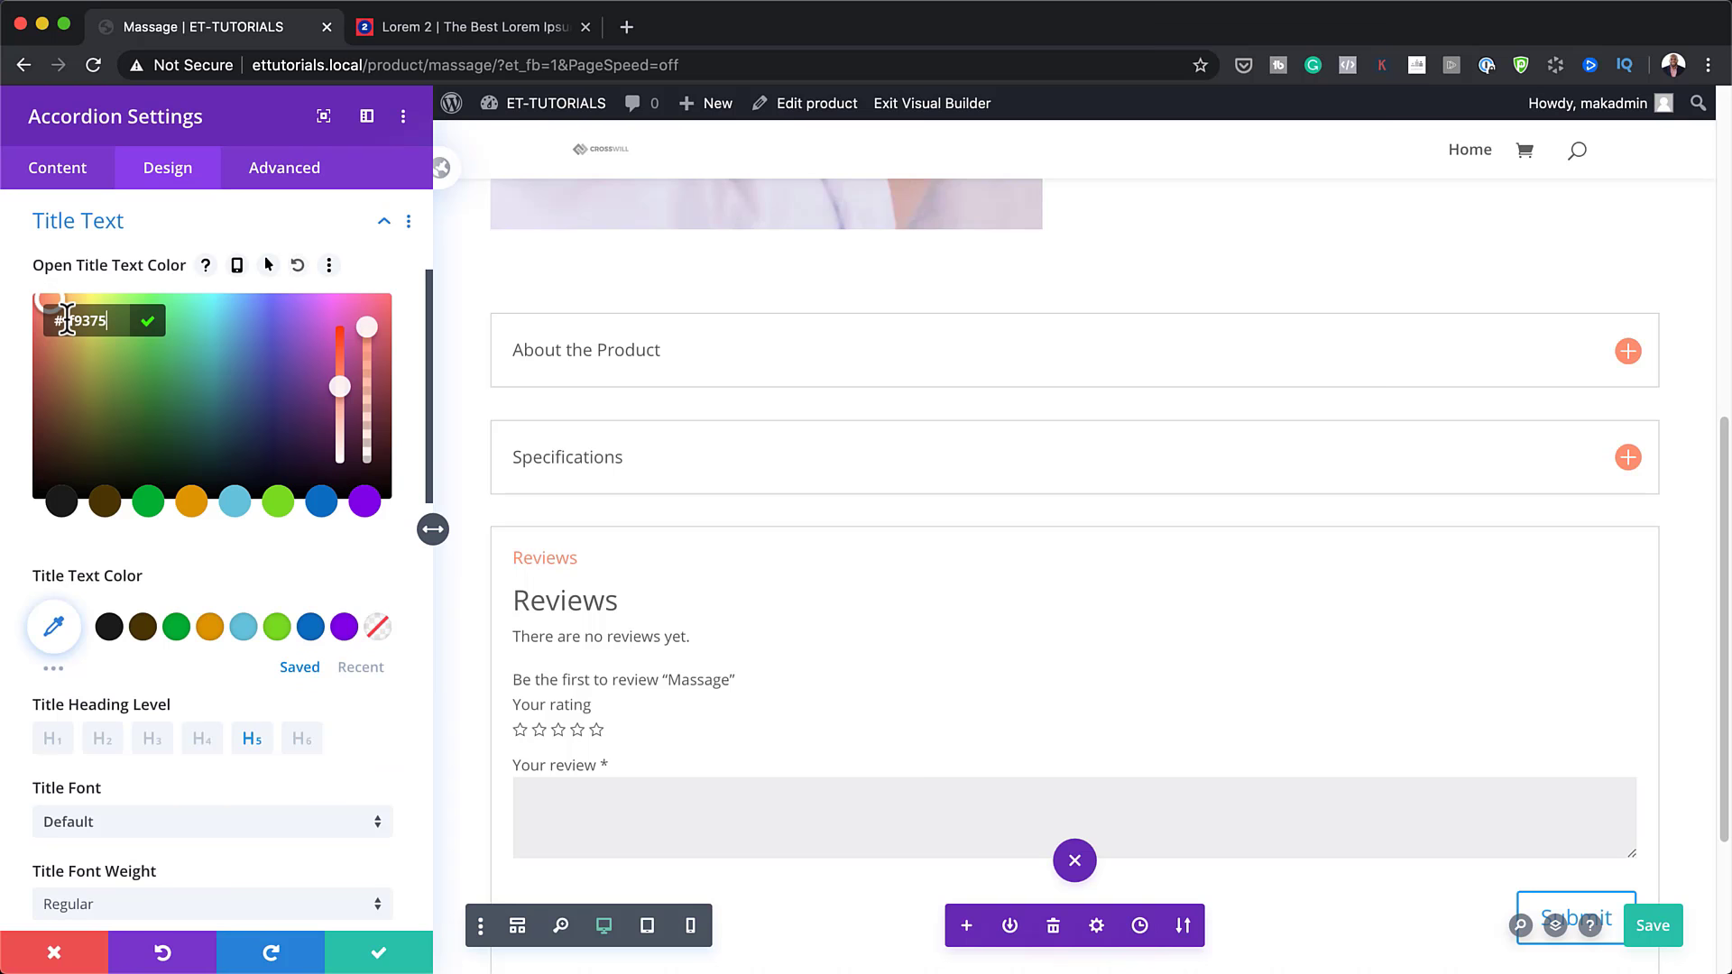
{"action": "left_click", "coordinate": [54, 629]}
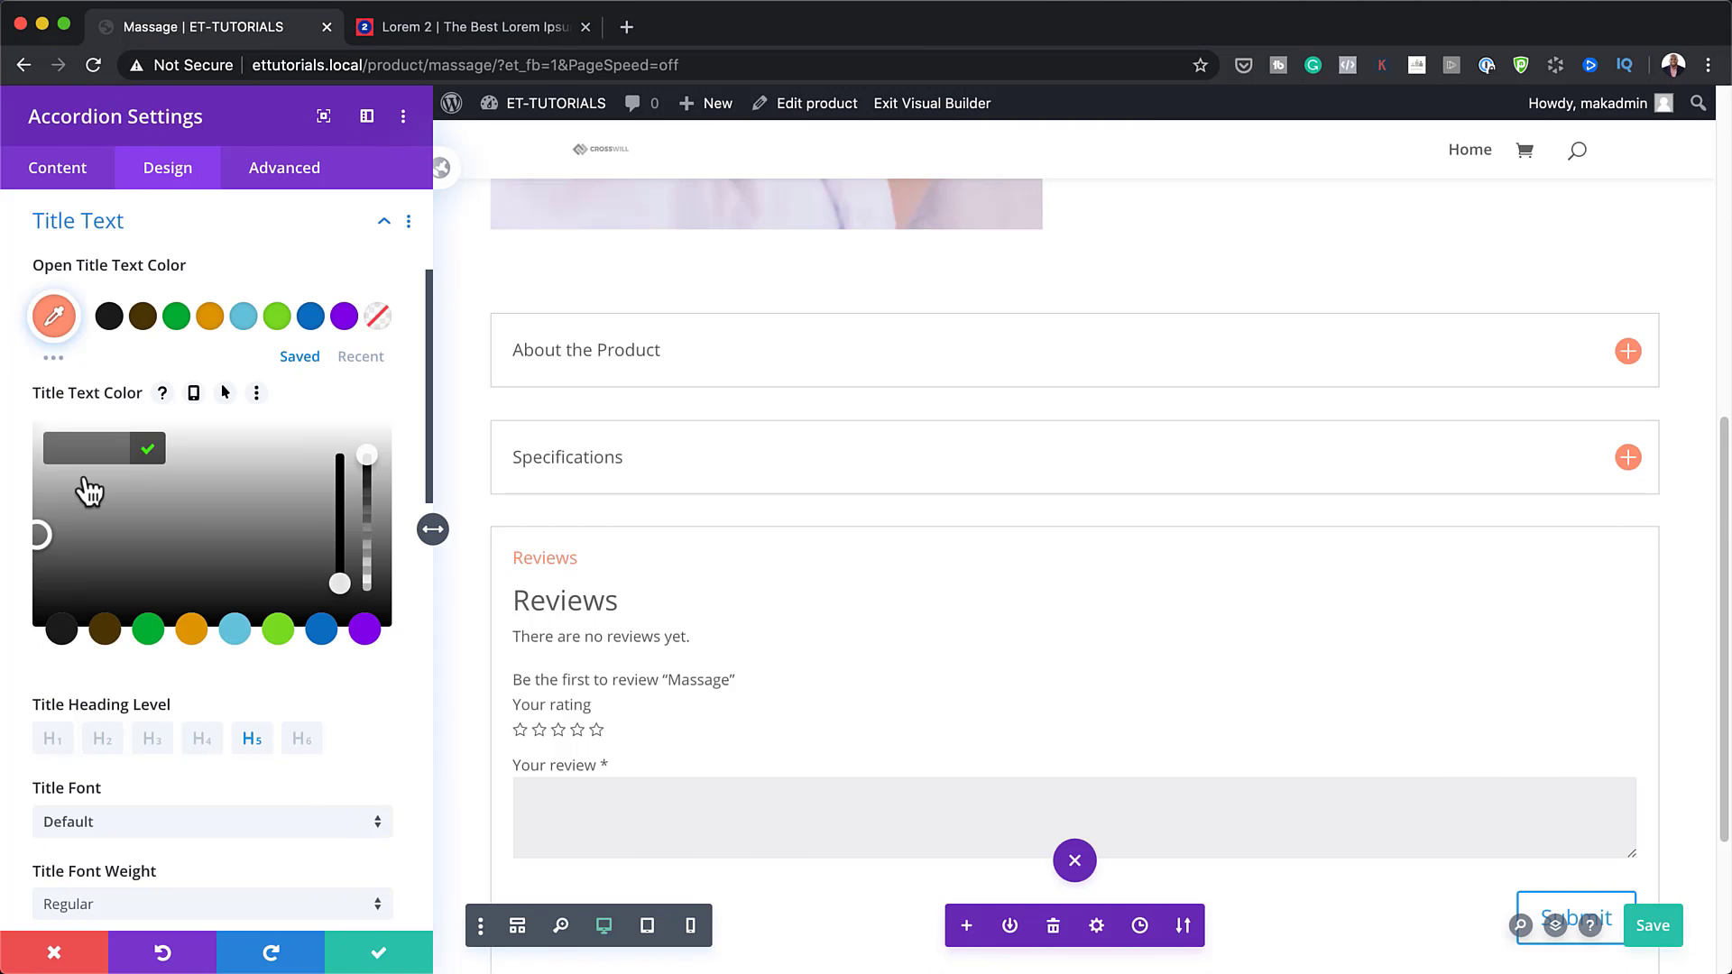
{"action": "left_click", "coordinate": [78, 449]}
{"action": "type", "text": "#222222"}
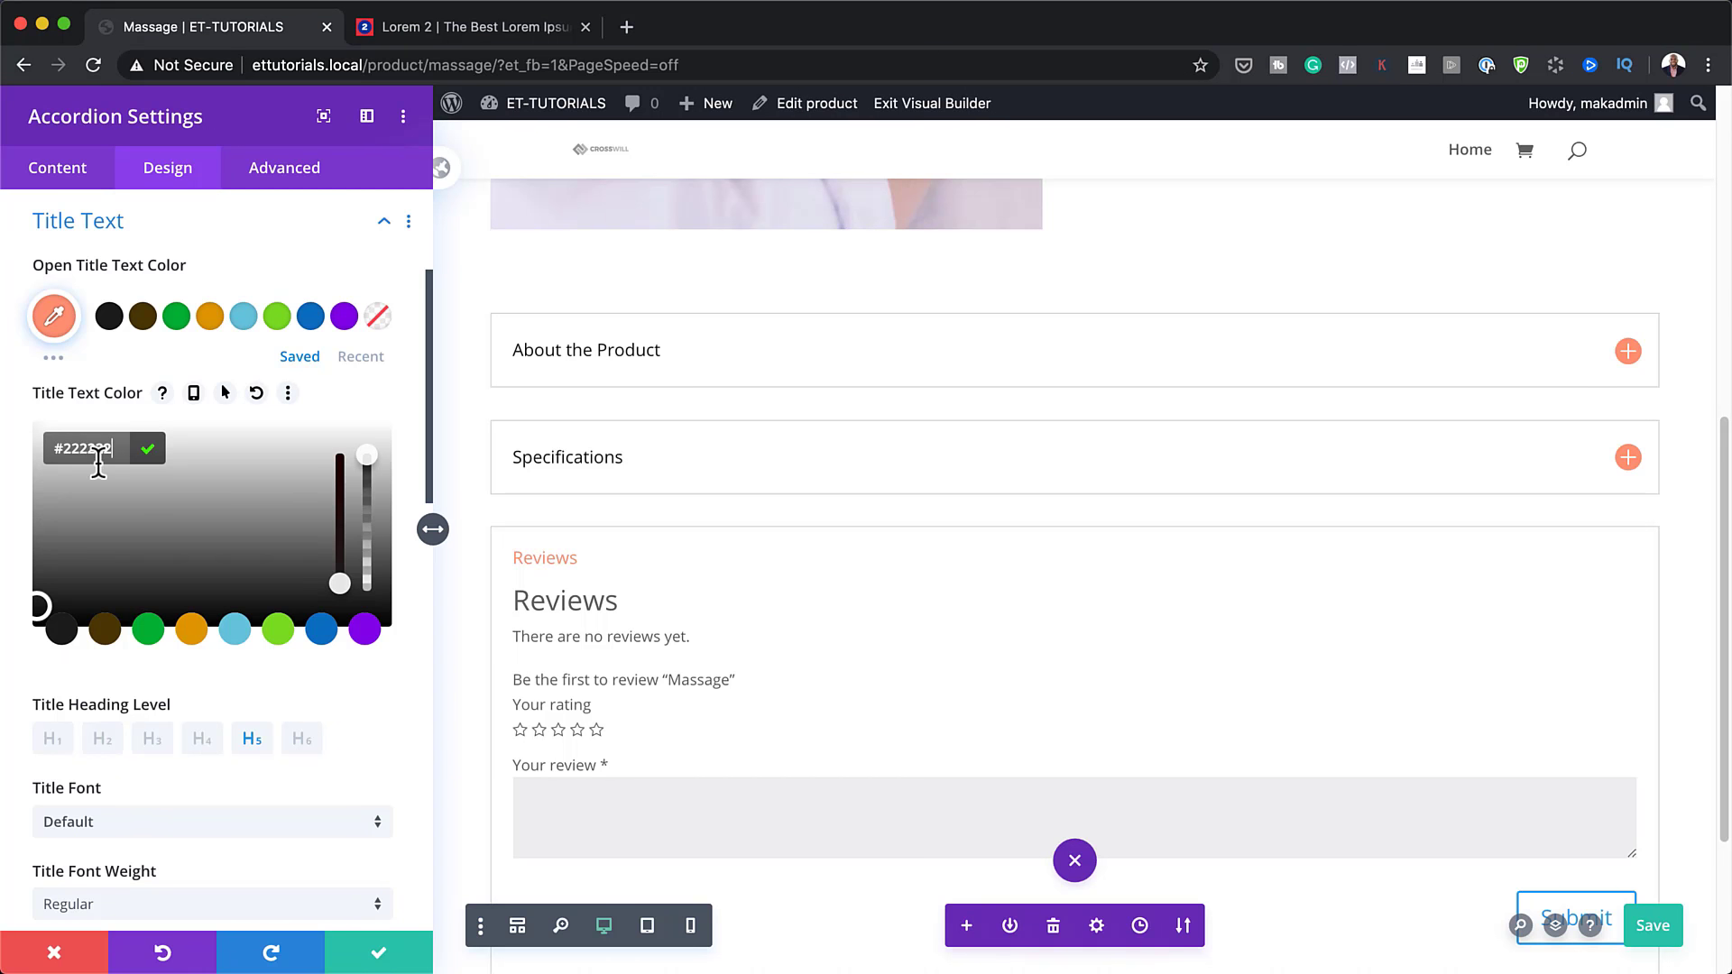
Step: Set the accordion's title font to Lato with a Bold font weight
{"action": "scroll", "coordinate": [331, 837], "scroll_direction": "down", "scroll_amount": 2}
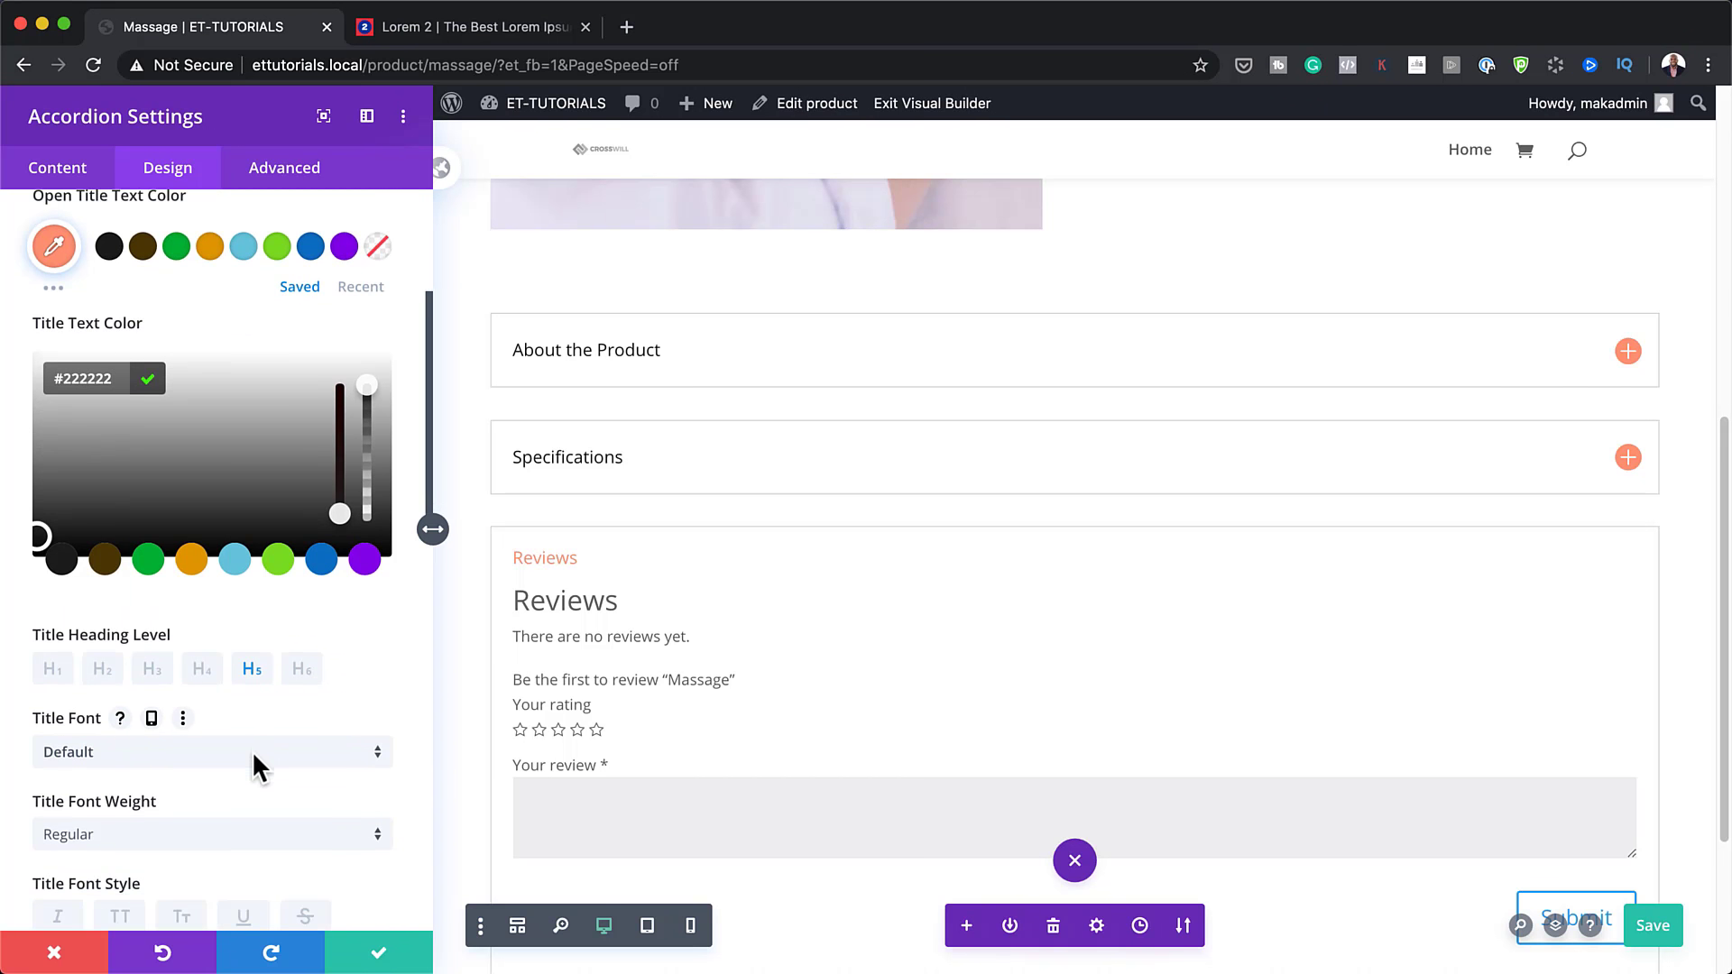
{"action": "left_click", "coordinate": [257, 769]}
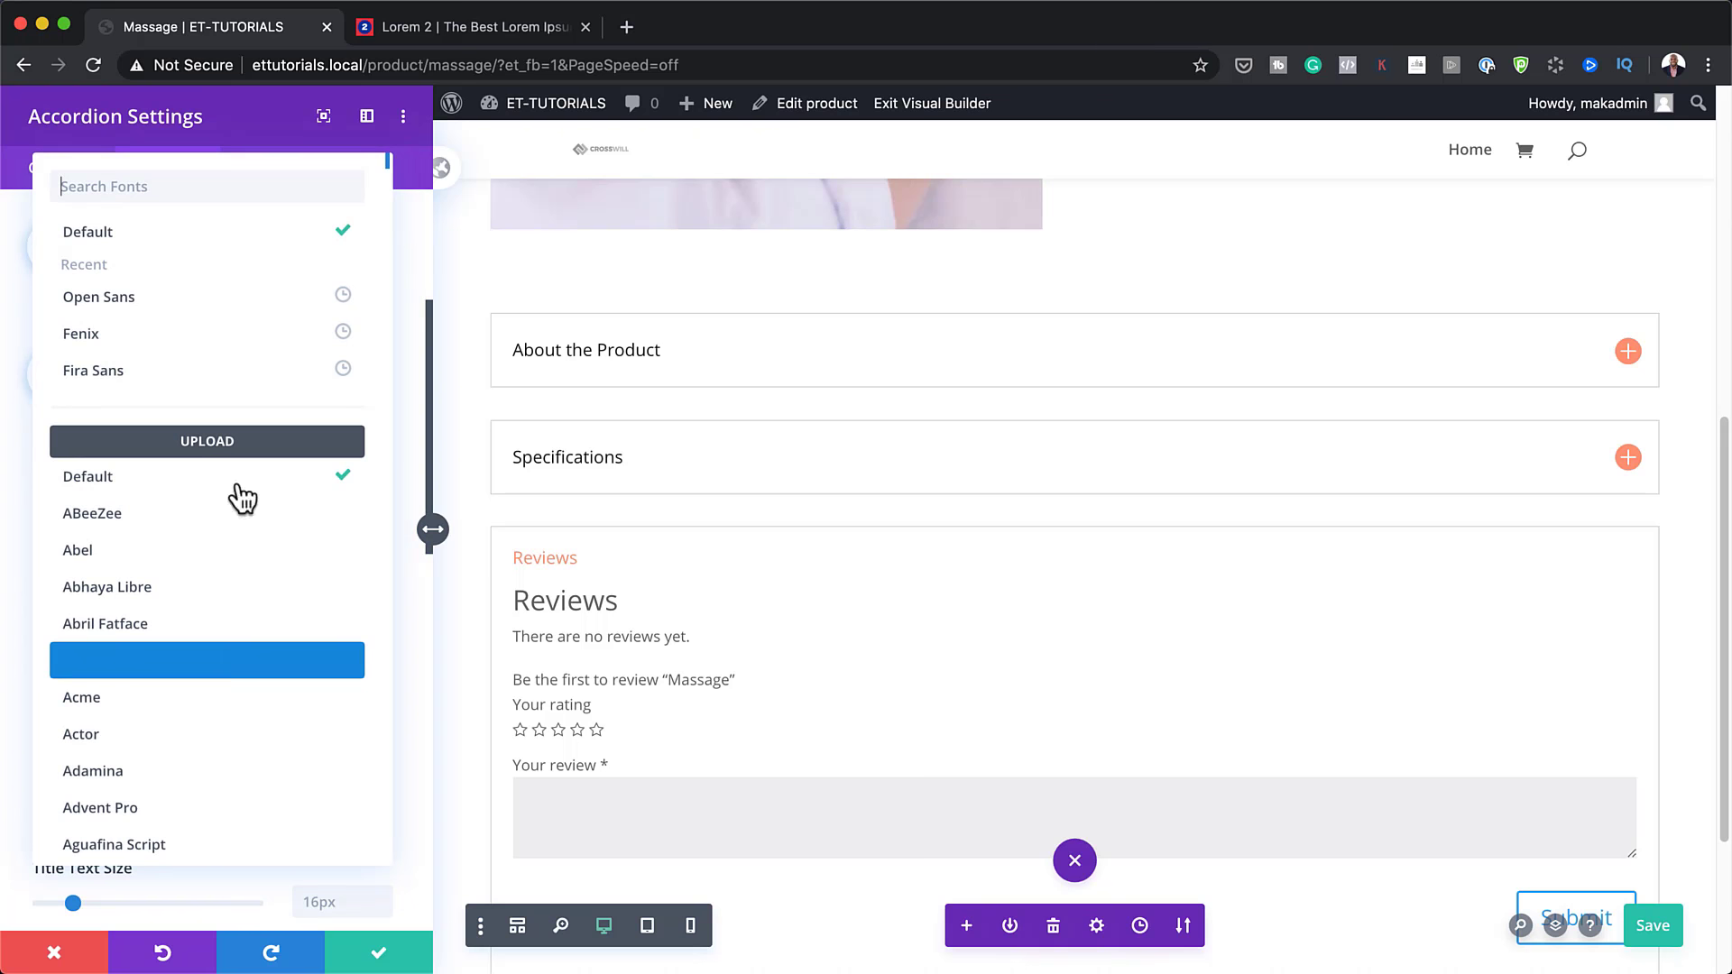
{"action": "type", "text": "la"}
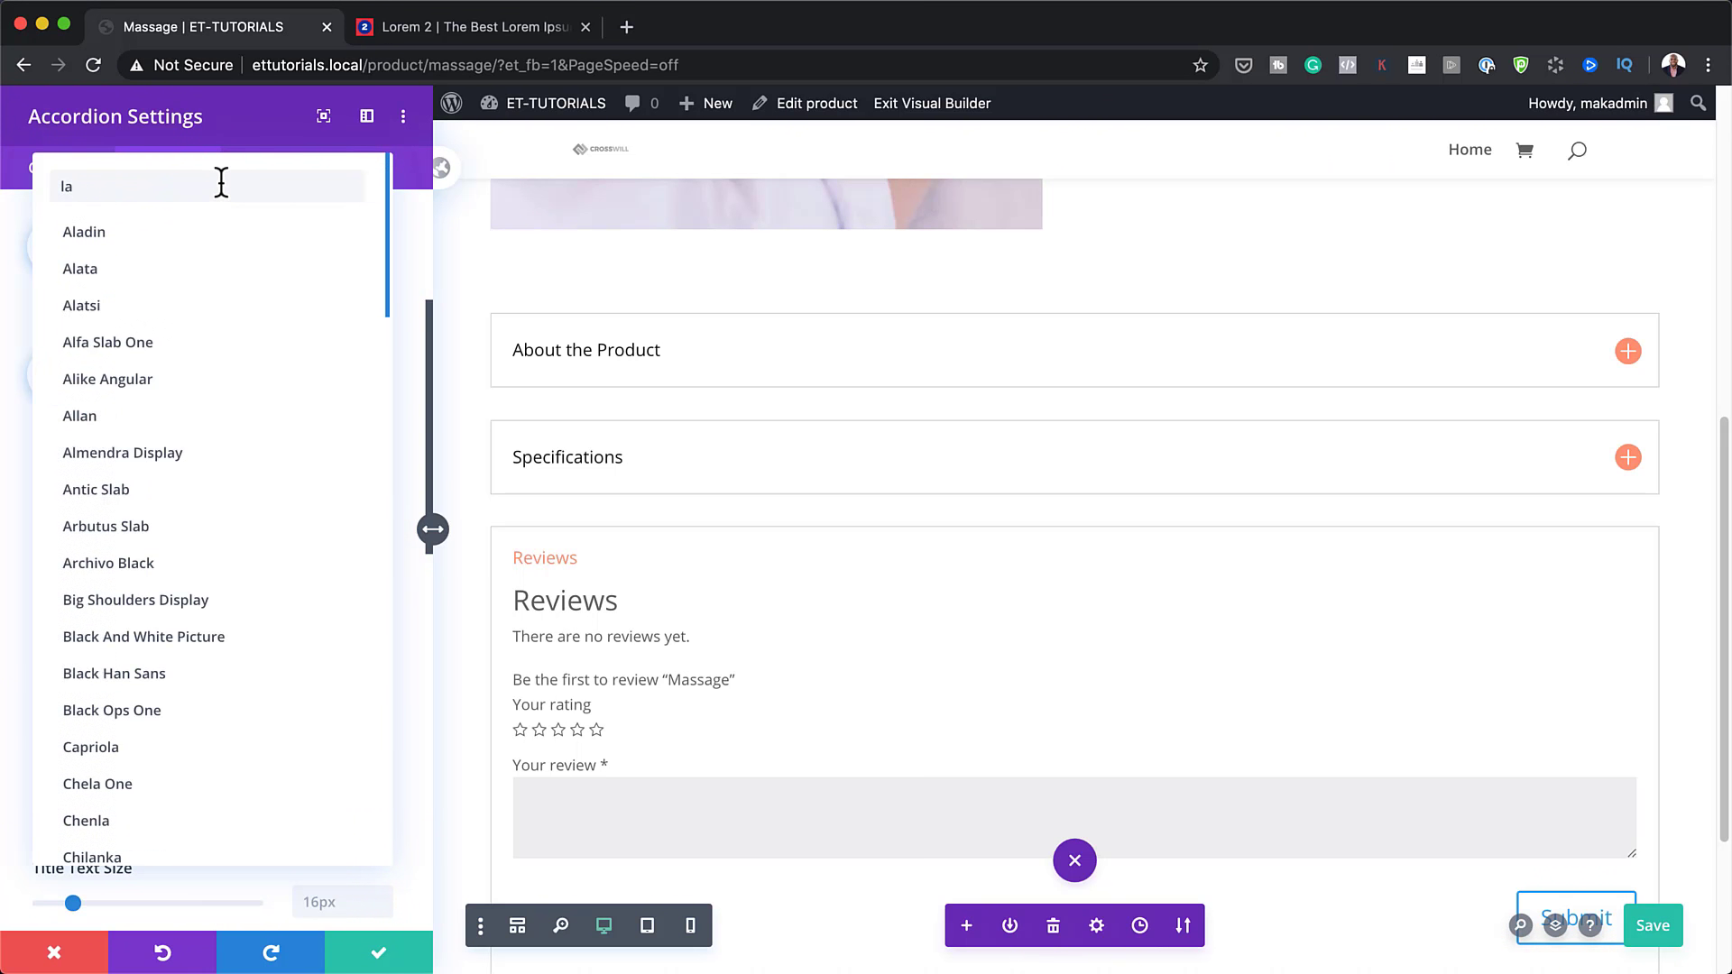
{"action": "type", "text": "to"}
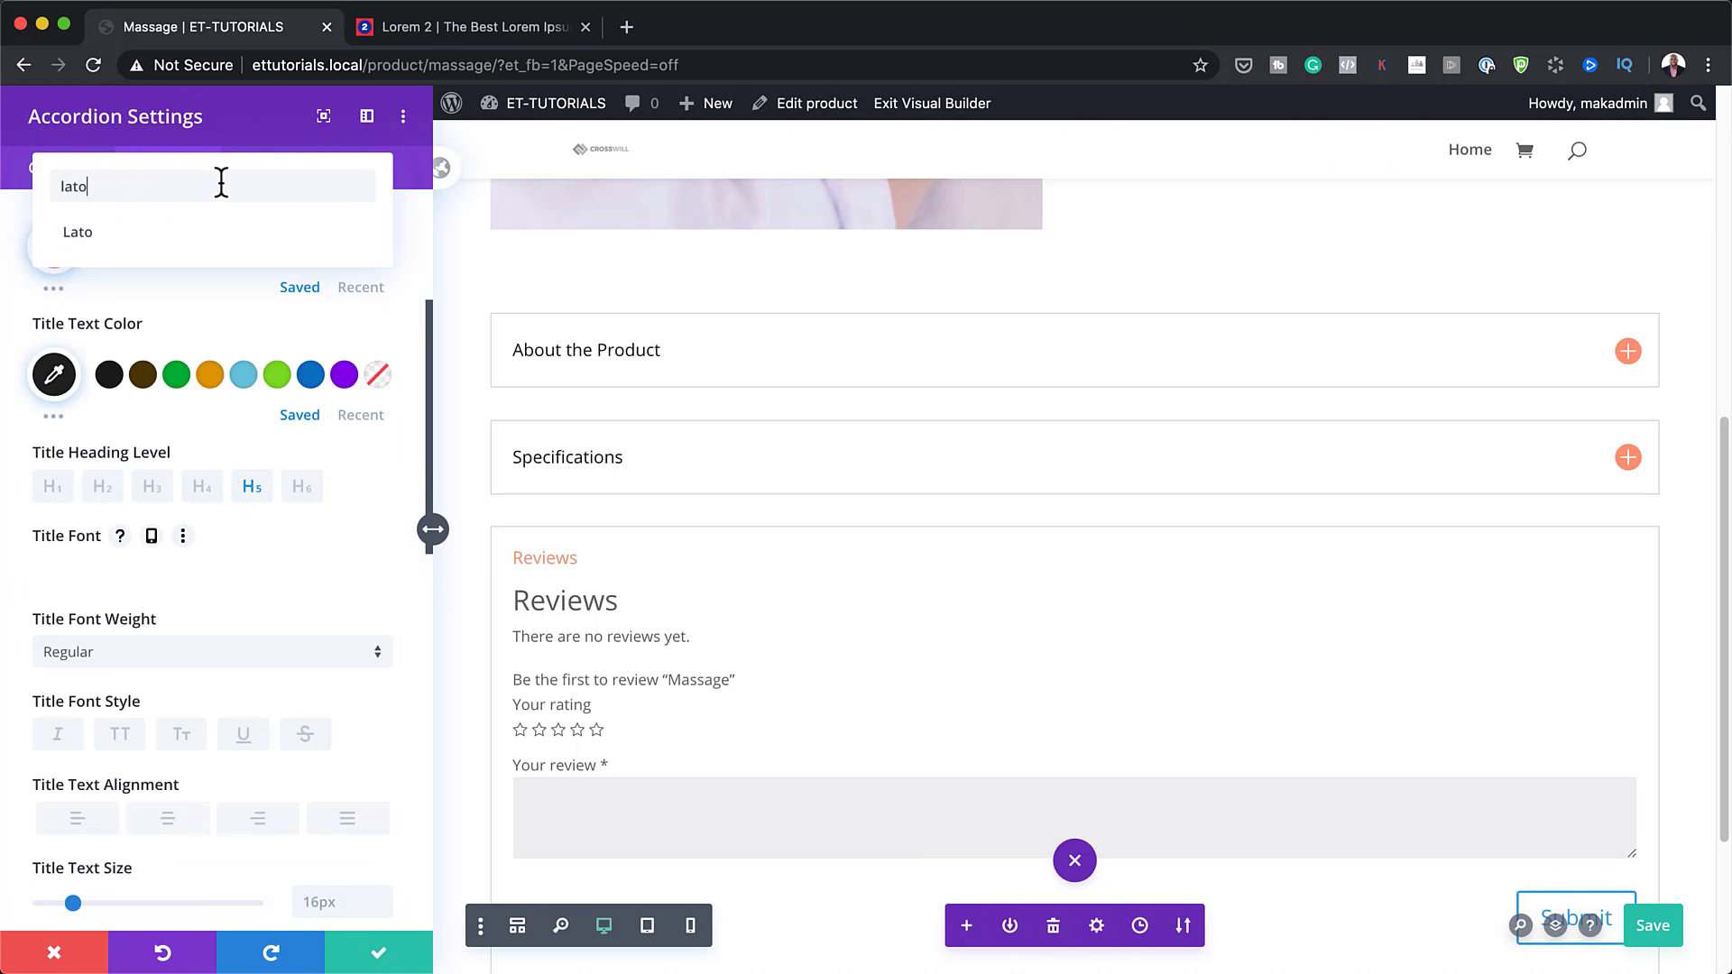
{"action": "left_click", "coordinate": [101, 232]}
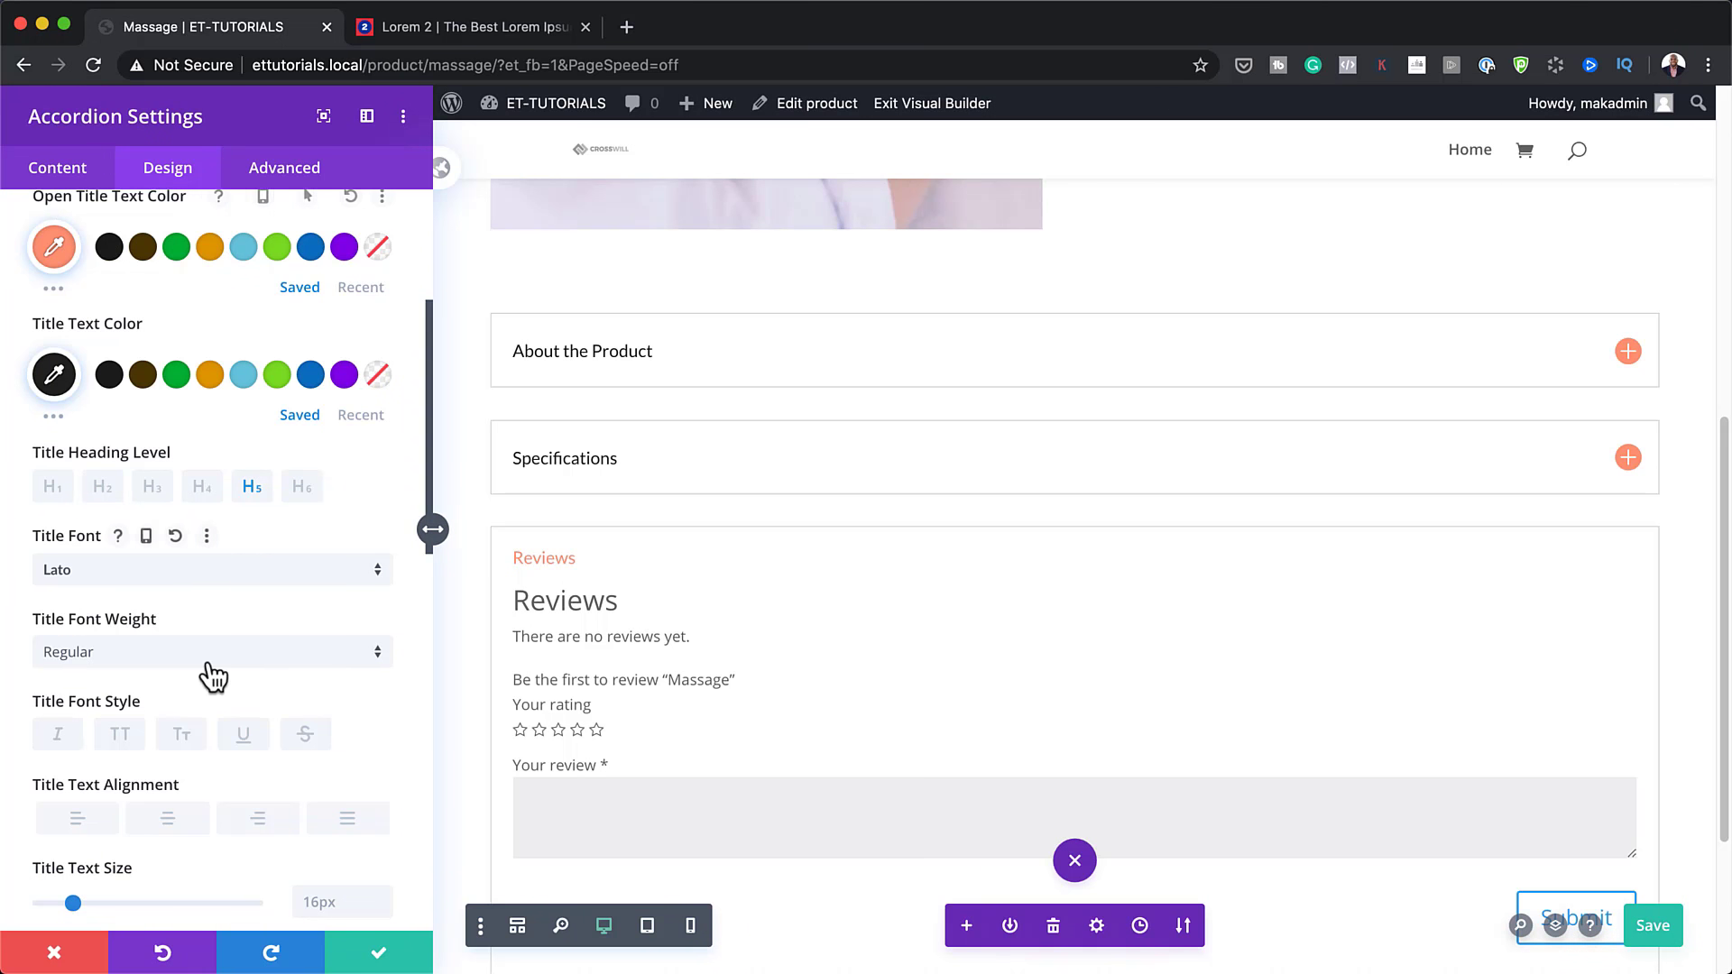
{"action": "left_click", "coordinate": [209, 665]}
{"action": "left_click", "coordinate": [209, 781]}
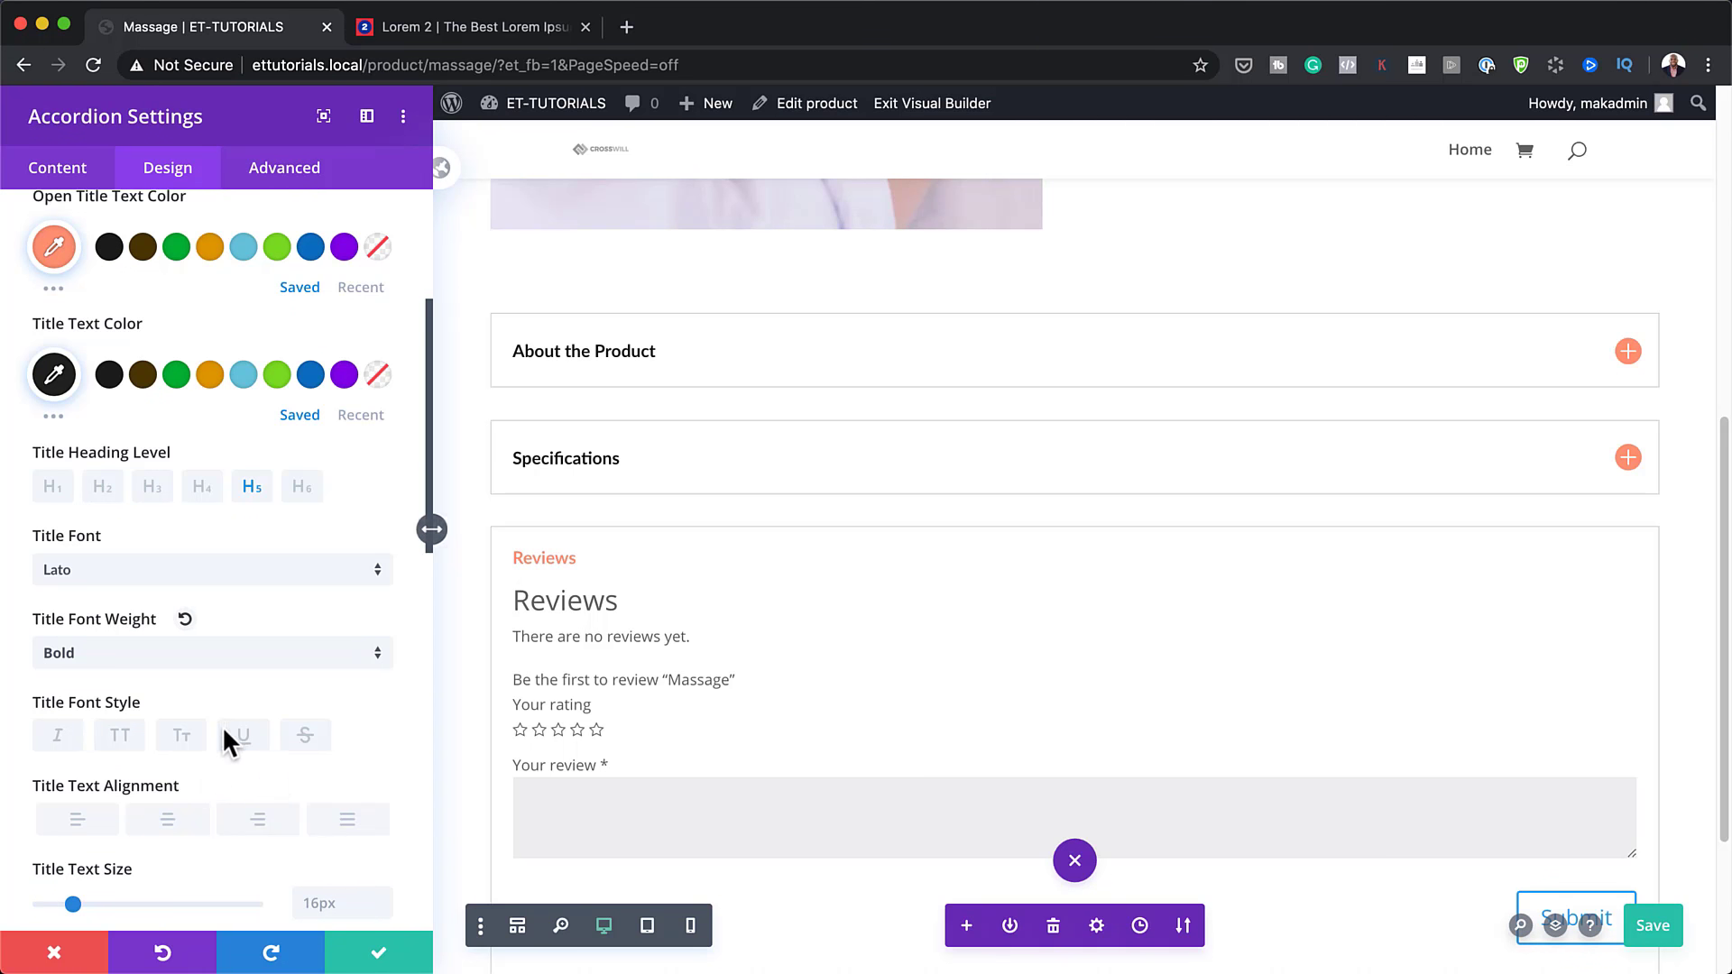
Step: Set the accordion's title text size to 20px
{"action": "scroll", "coordinate": [310, 754], "scroll_direction": "down", "scroll_amount": 2}
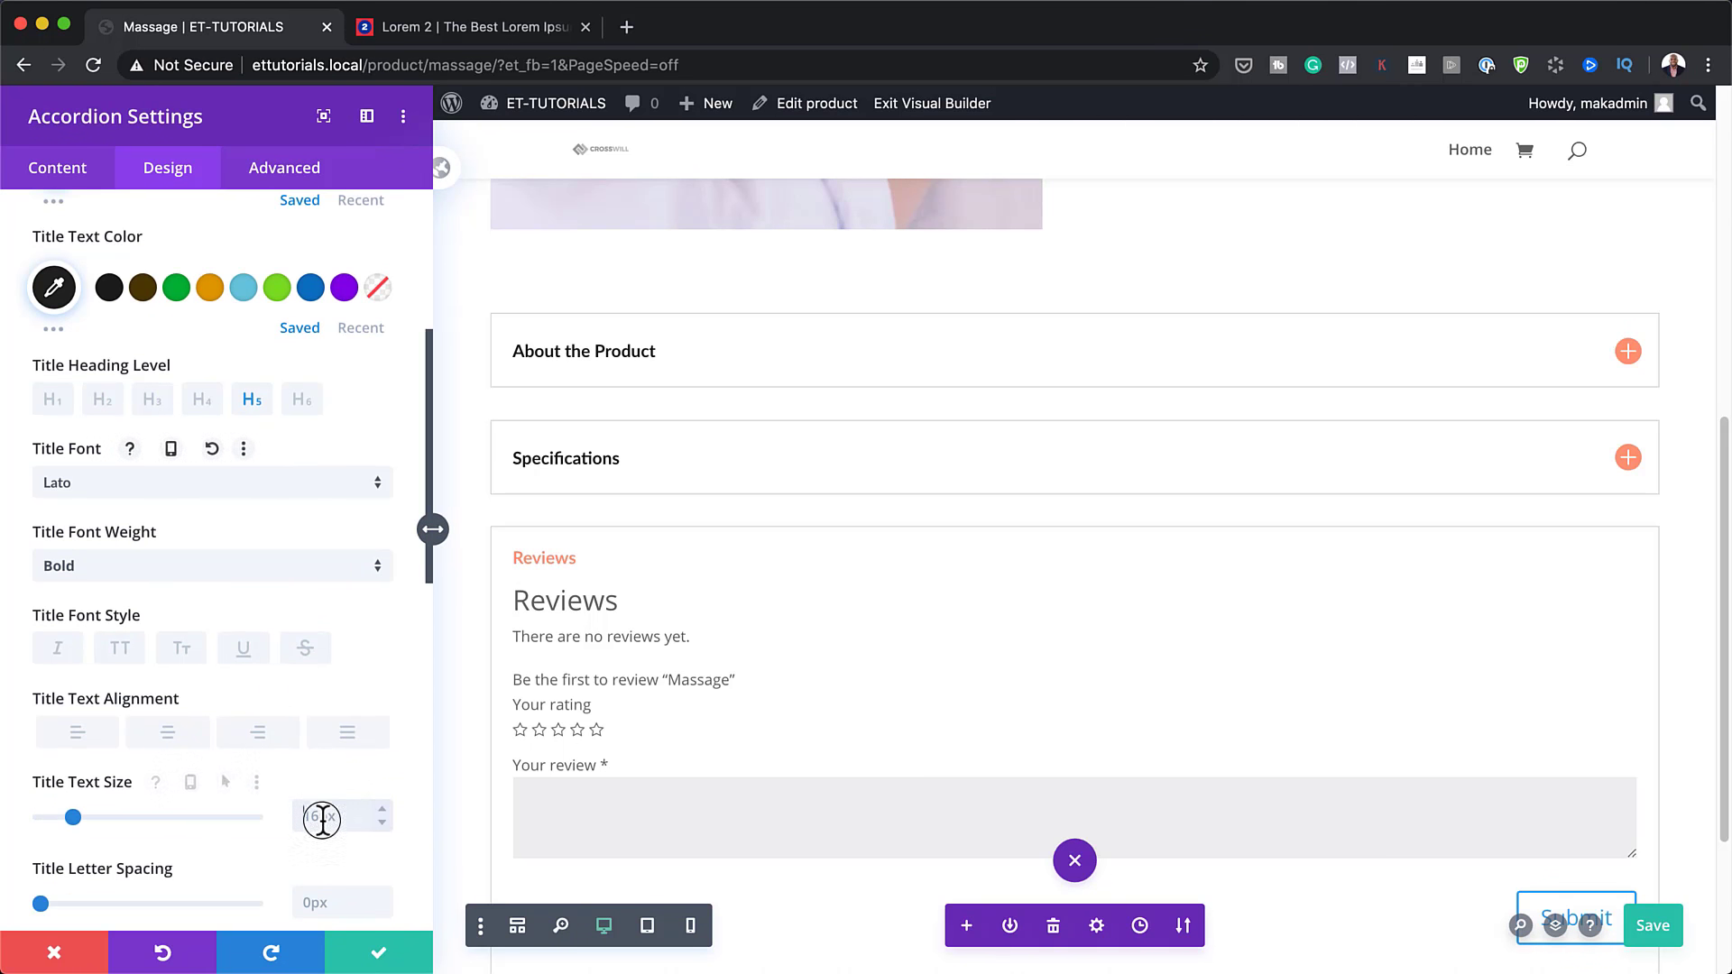
{"action": "type", "text": "0"}
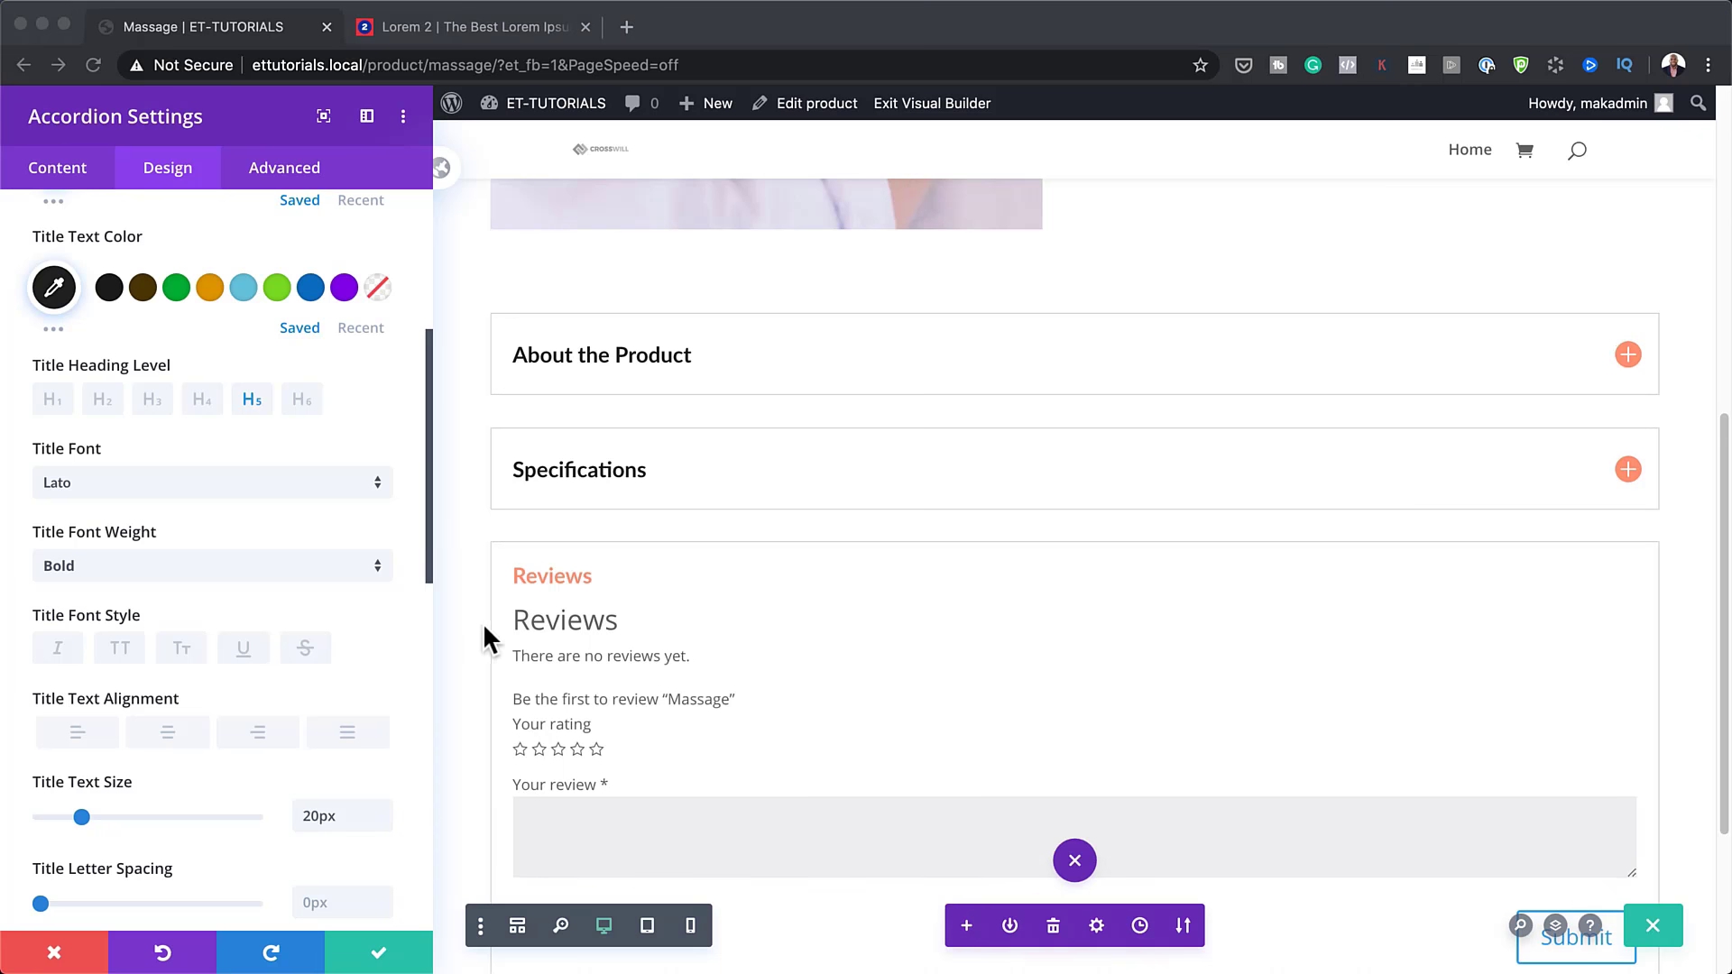
{"action": "scroll", "coordinate": [373, 738], "scroll_direction": "down", "scroll_amount": 3}
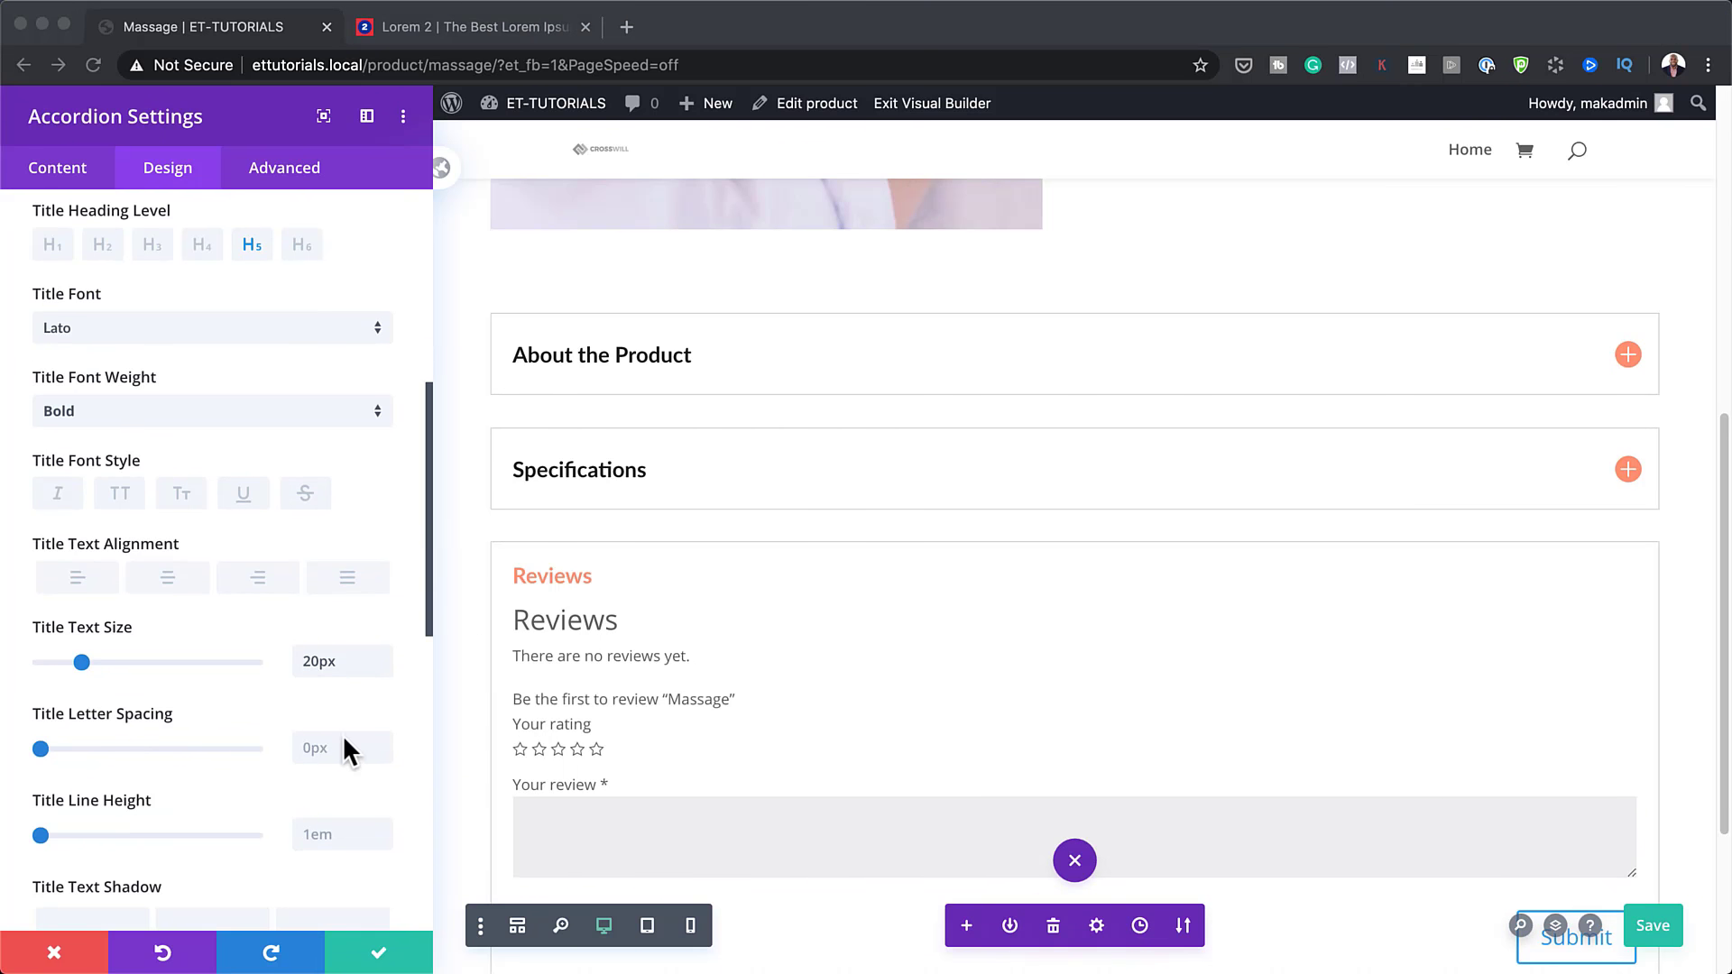
Step: Set the accordion's title letter spacing to 0.2em and its title line height to 2em
{"action": "left_click", "coordinate": [319, 747]}
{"action": "type", "text": "0.1em"}
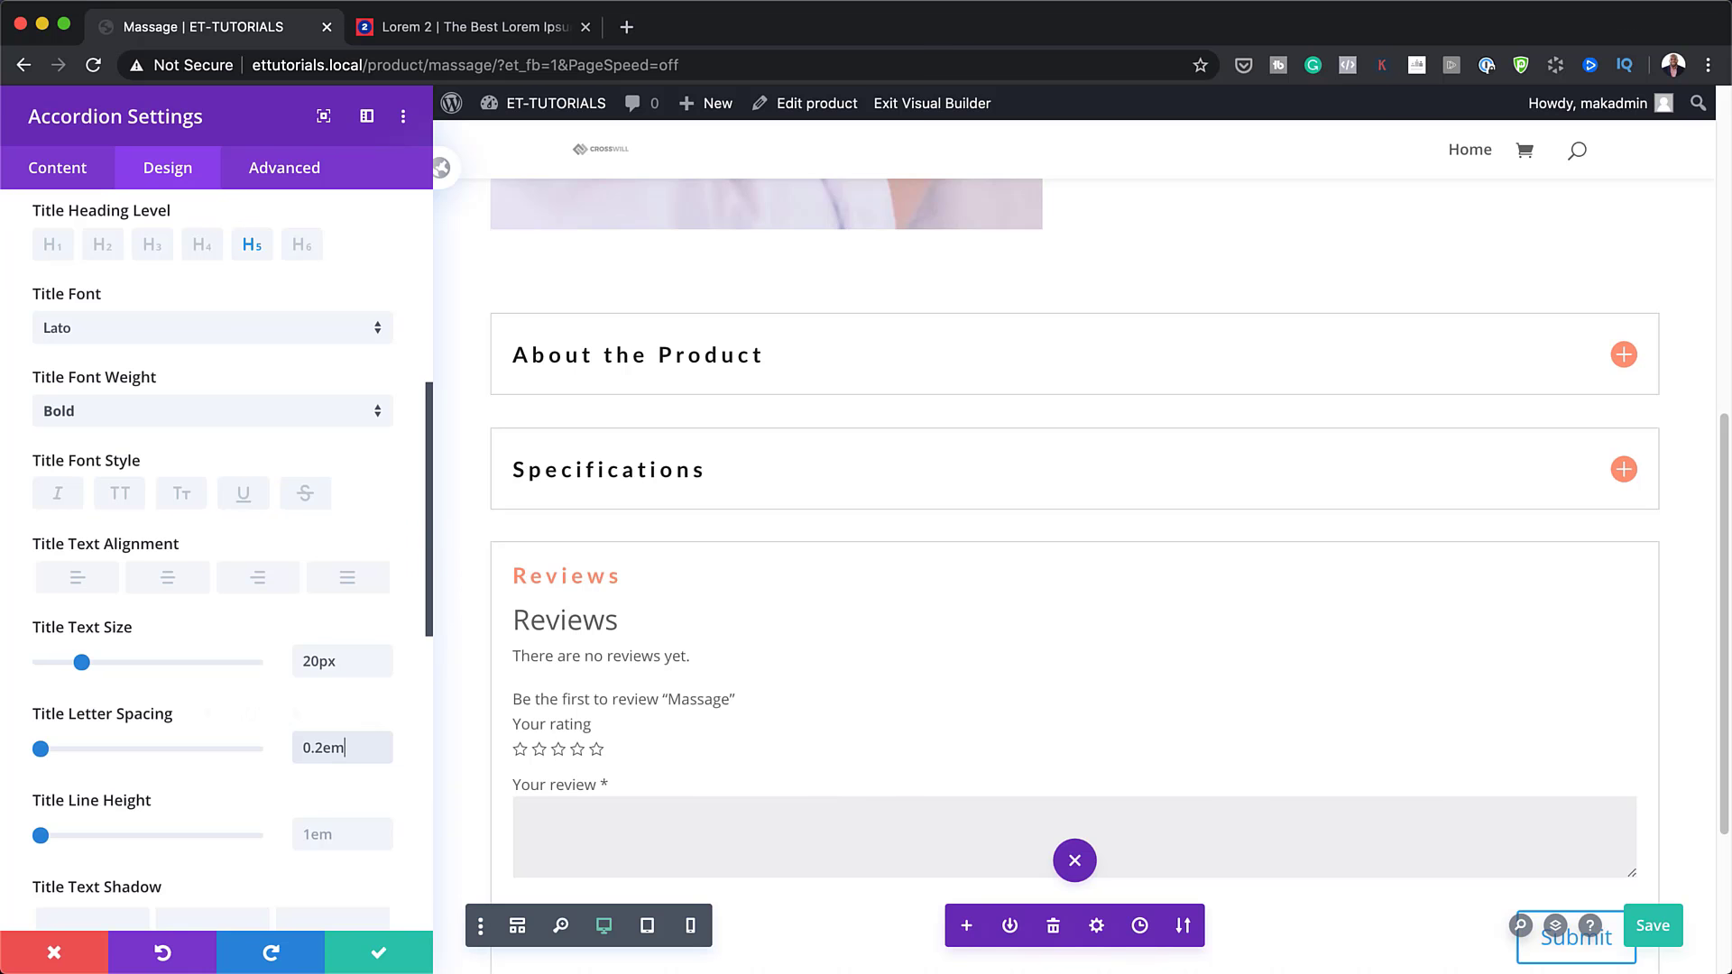
{"action": "key", "text": "super+Tab"}
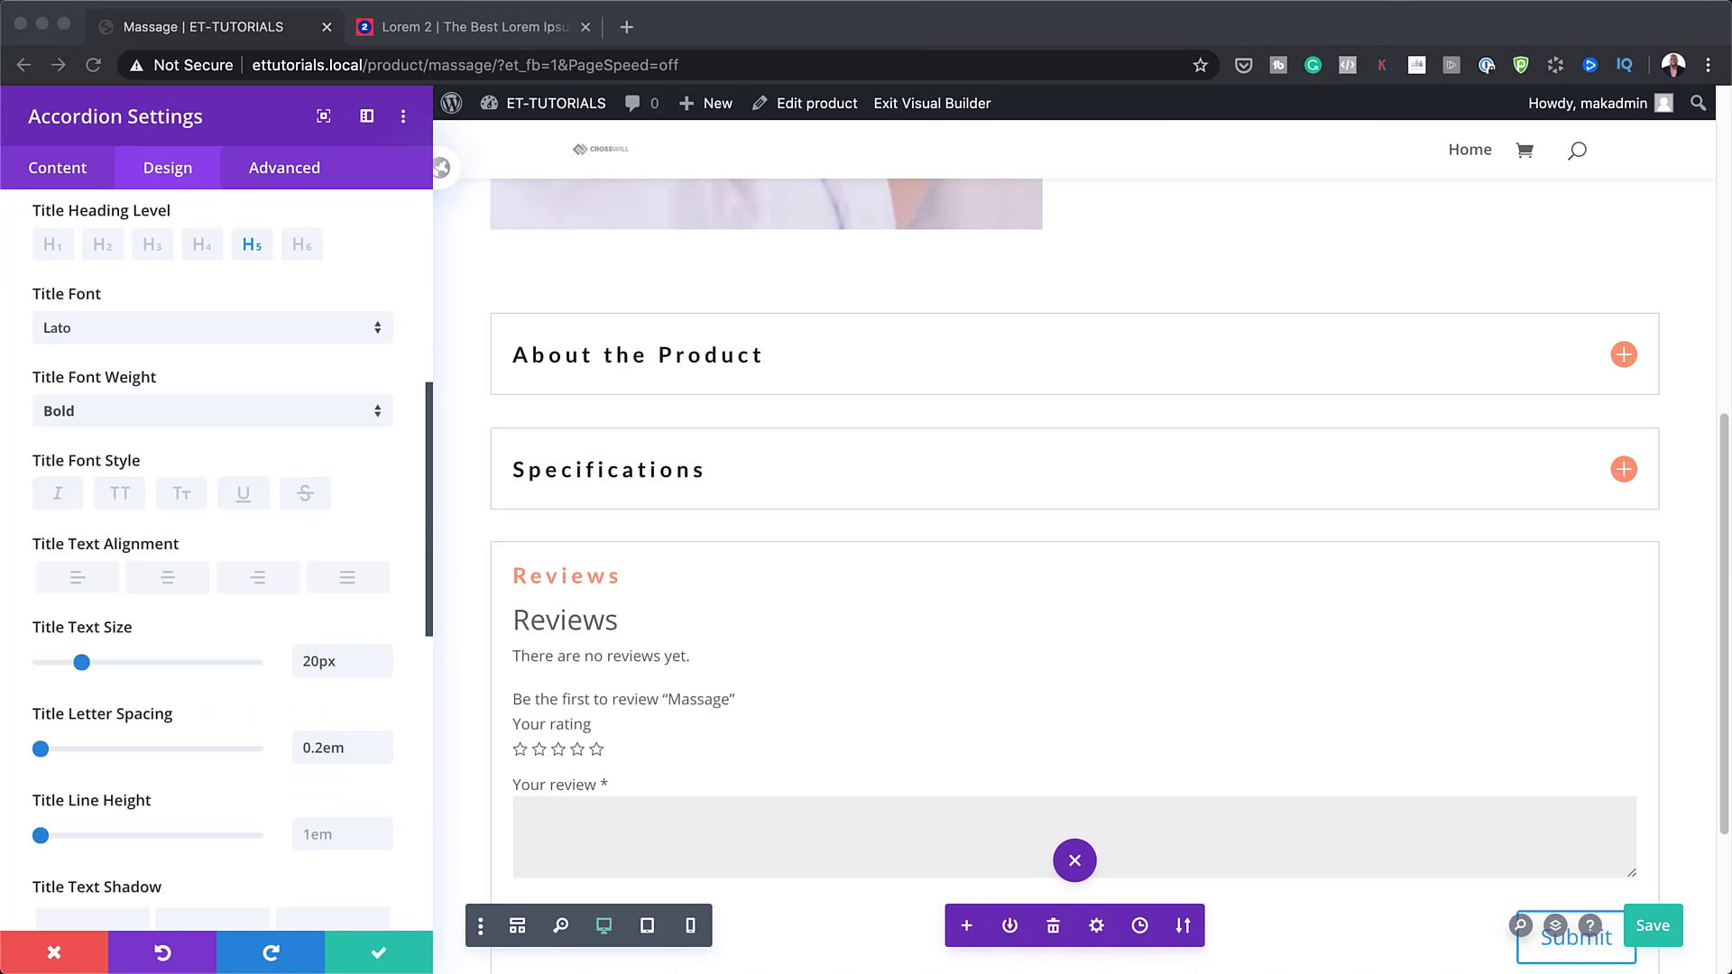
{"action": "left_click", "coordinate": [348, 835]}
{"action": "type", "text": "2em"}
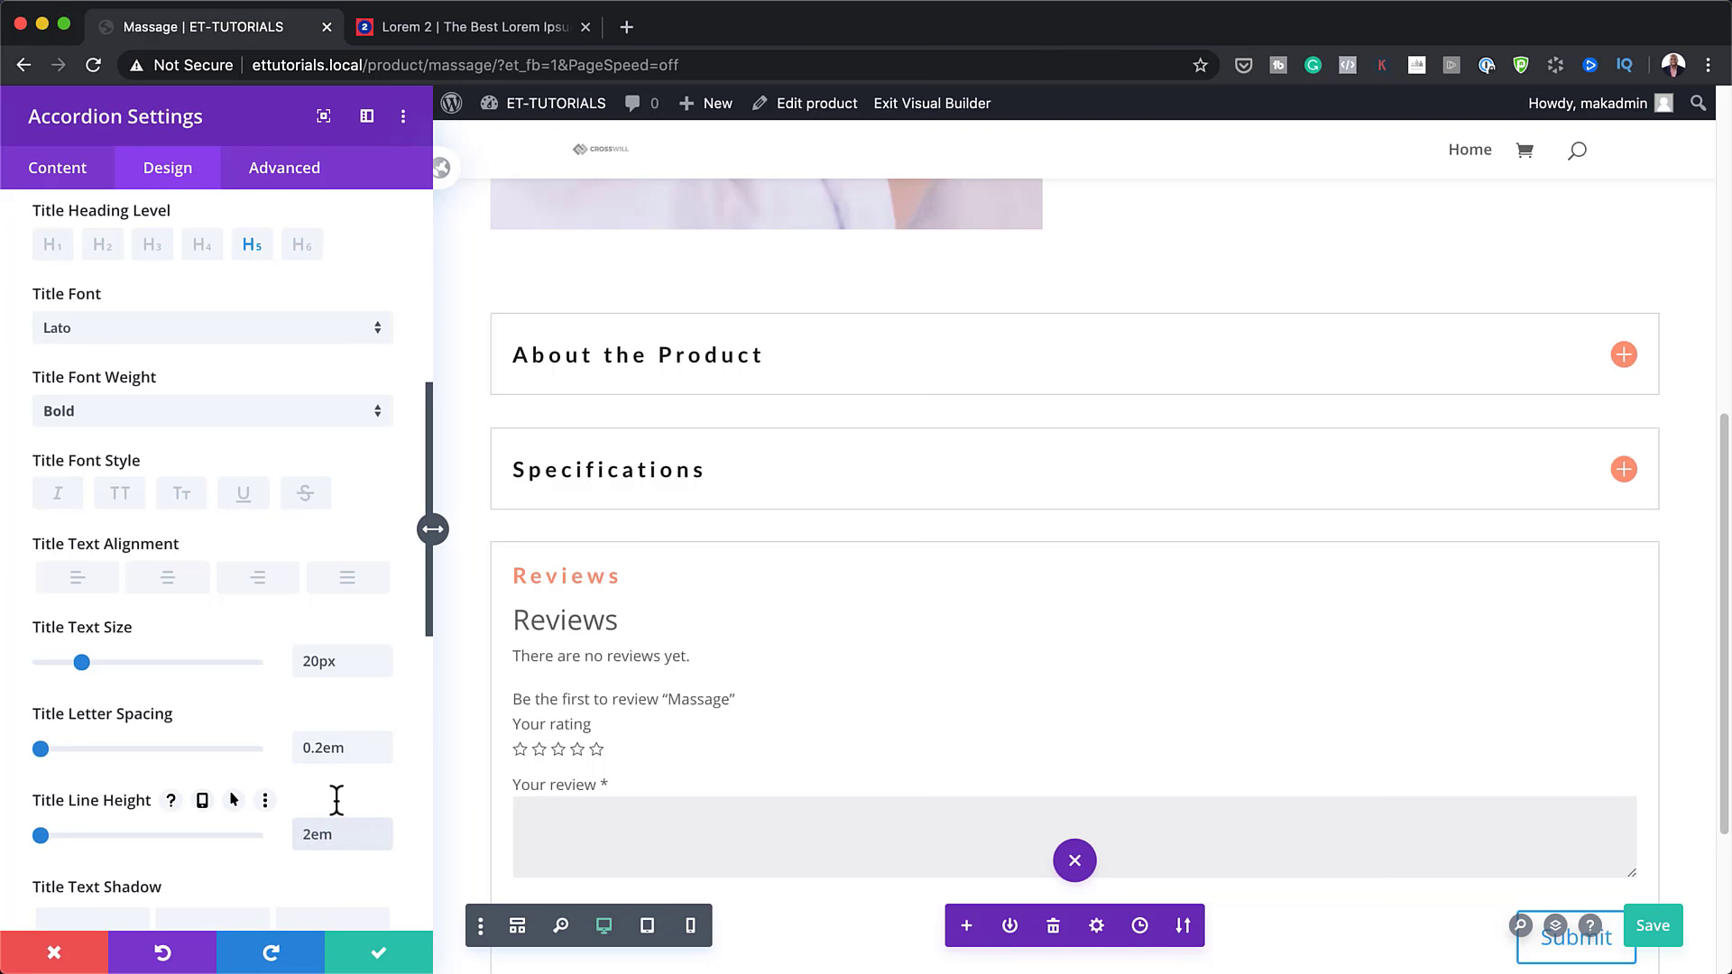
Step: Expand the About the Product toggle in the preview and set the accordion's title font style to uppercase
{"action": "left_click", "coordinate": [1037, 375]}
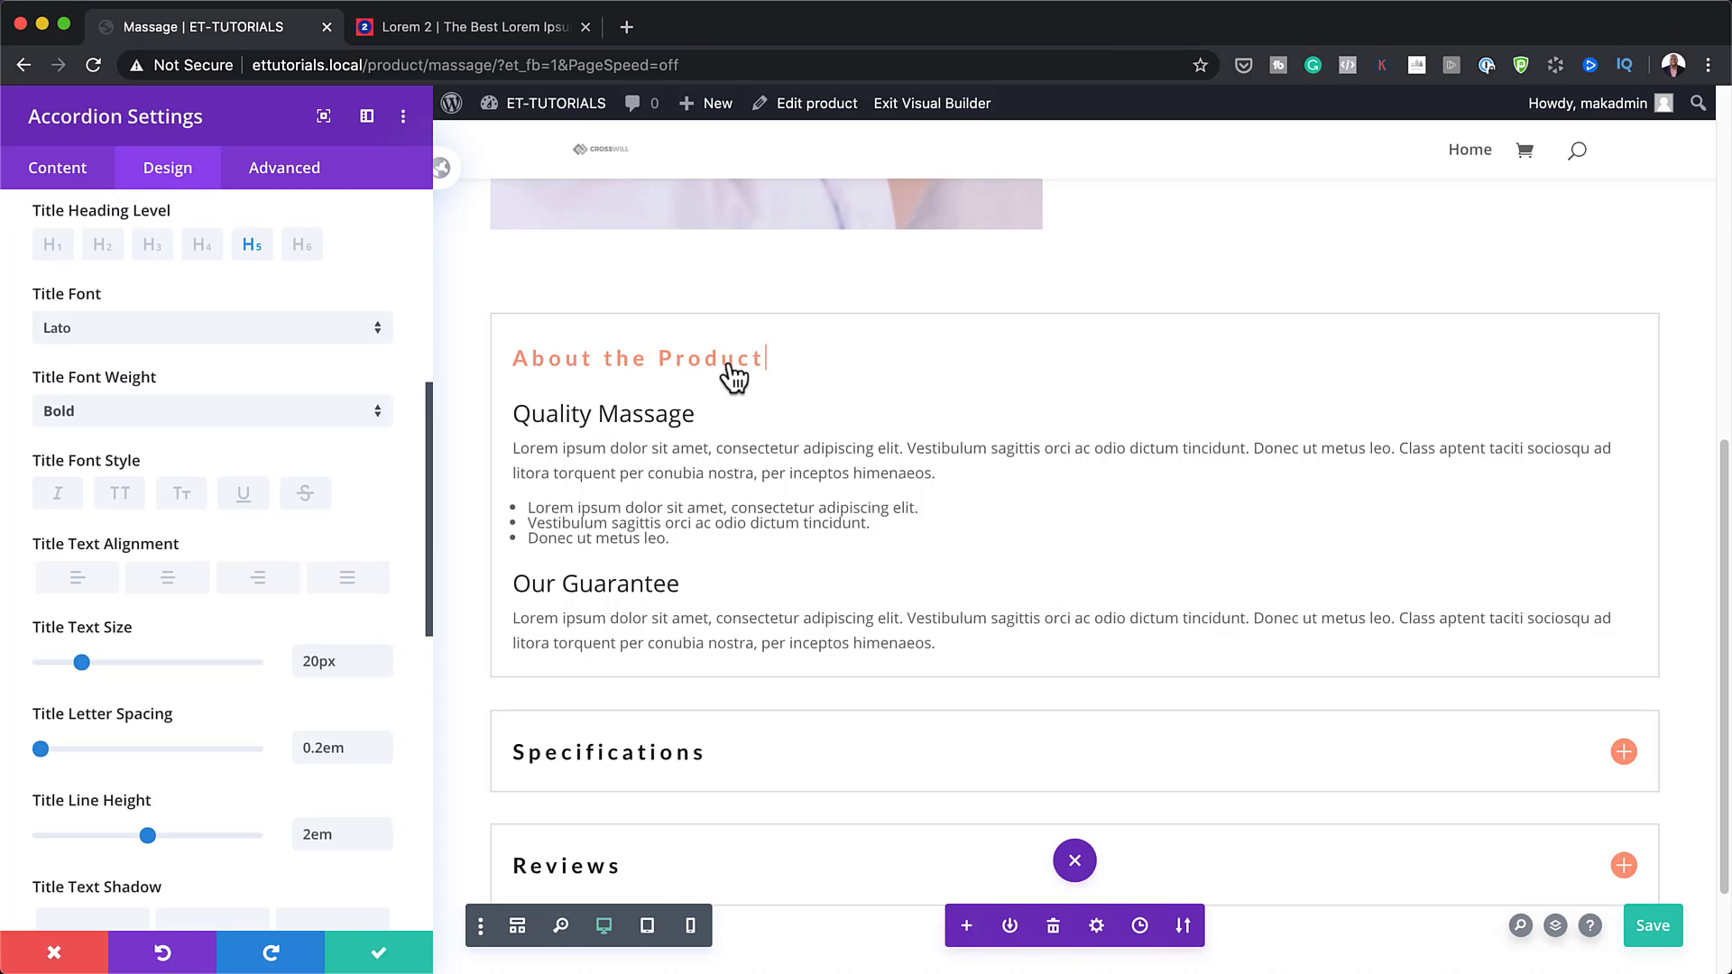
{"action": "scroll", "coordinate": [277, 487], "scroll_direction": "up", "scroll_amount": 1}
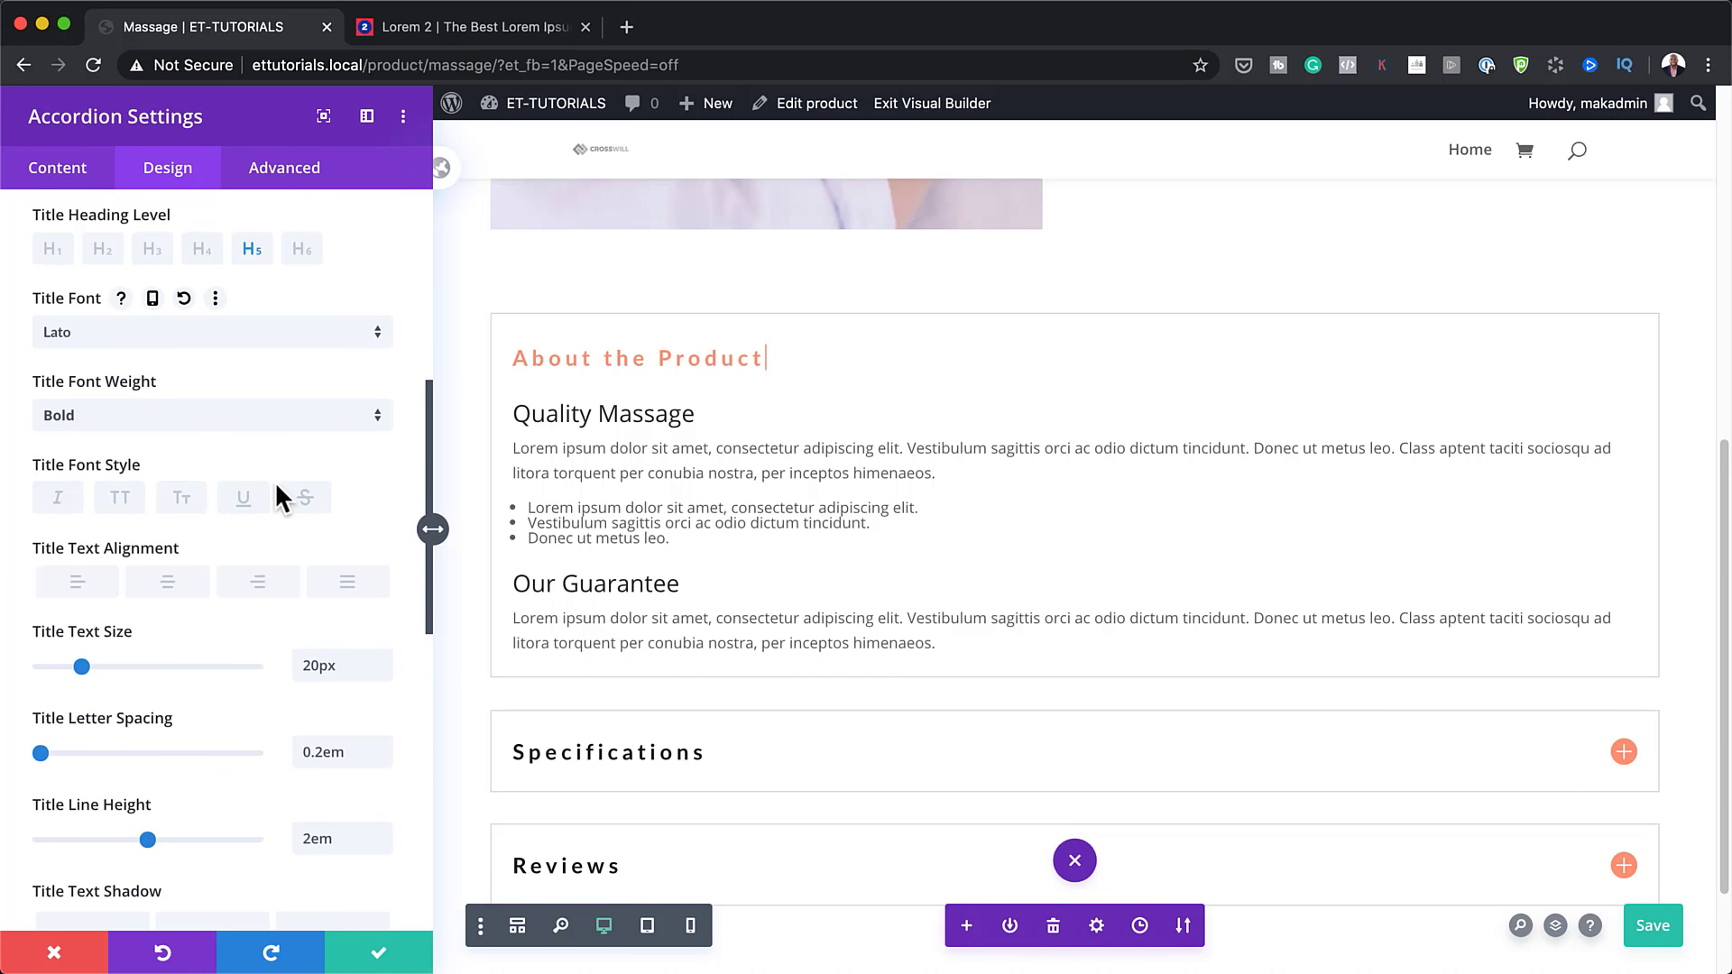
{"action": "left_click", "coordinate": [118, 505]}
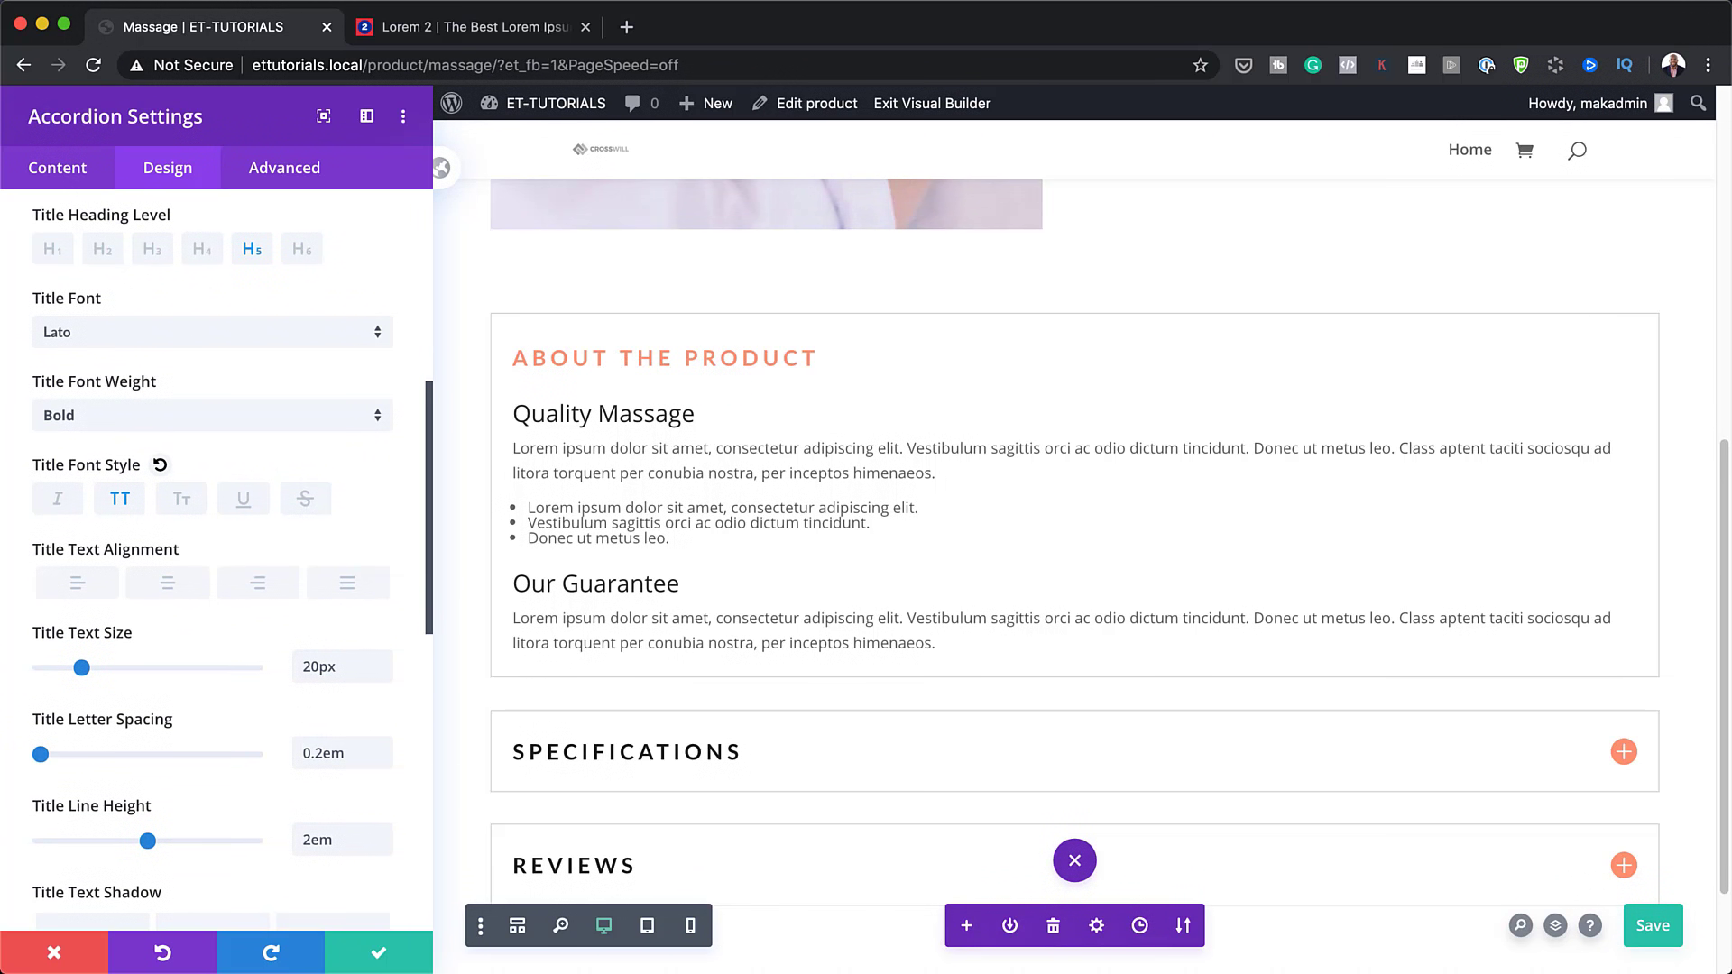
Step: Set the accordion's body font to Lato
{"action": "scroll", "coordinate": [290, 415], "scroll_direction": "up", "scroll_amount": 8}
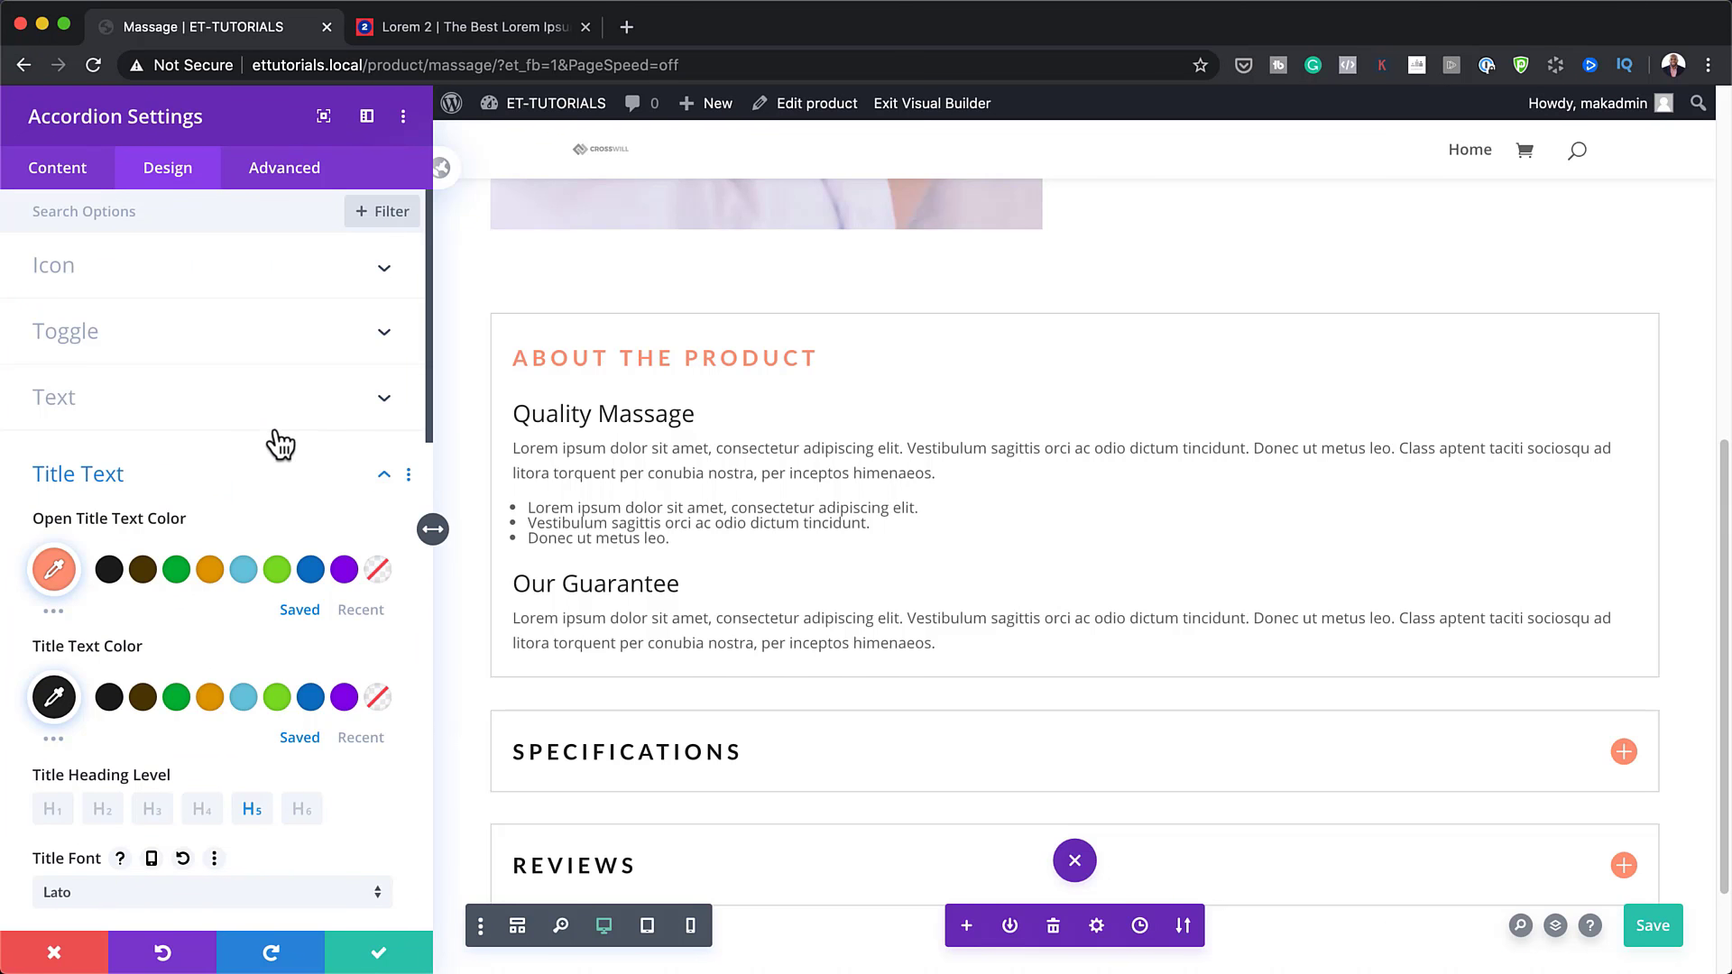
{"action": "scroll", "coordinate": [270, 441], "scroll_direction": "down", "scroll_amount": 1}
{"action": "scroll", "coordinate": [275, 559], "scroll_direction": "down", "scroll_amount": 12}
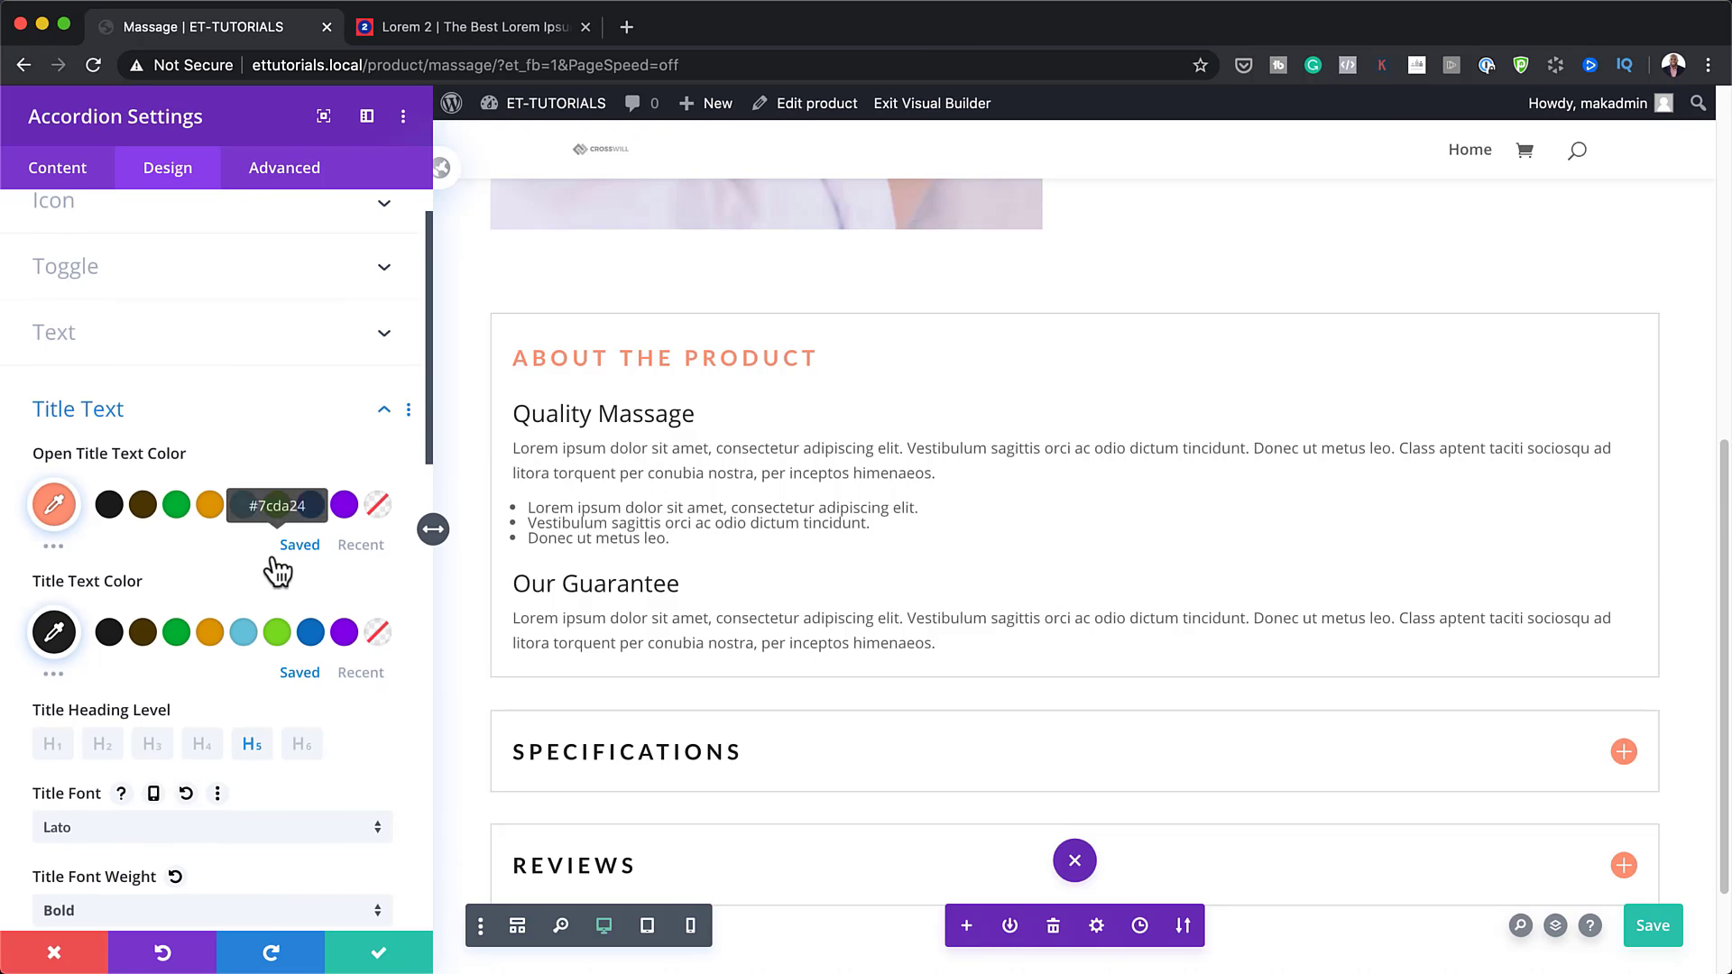
{"action": "scroll", "coordinate": [279, 563], "scroll_direction": "down", "scroll_amount": 5}
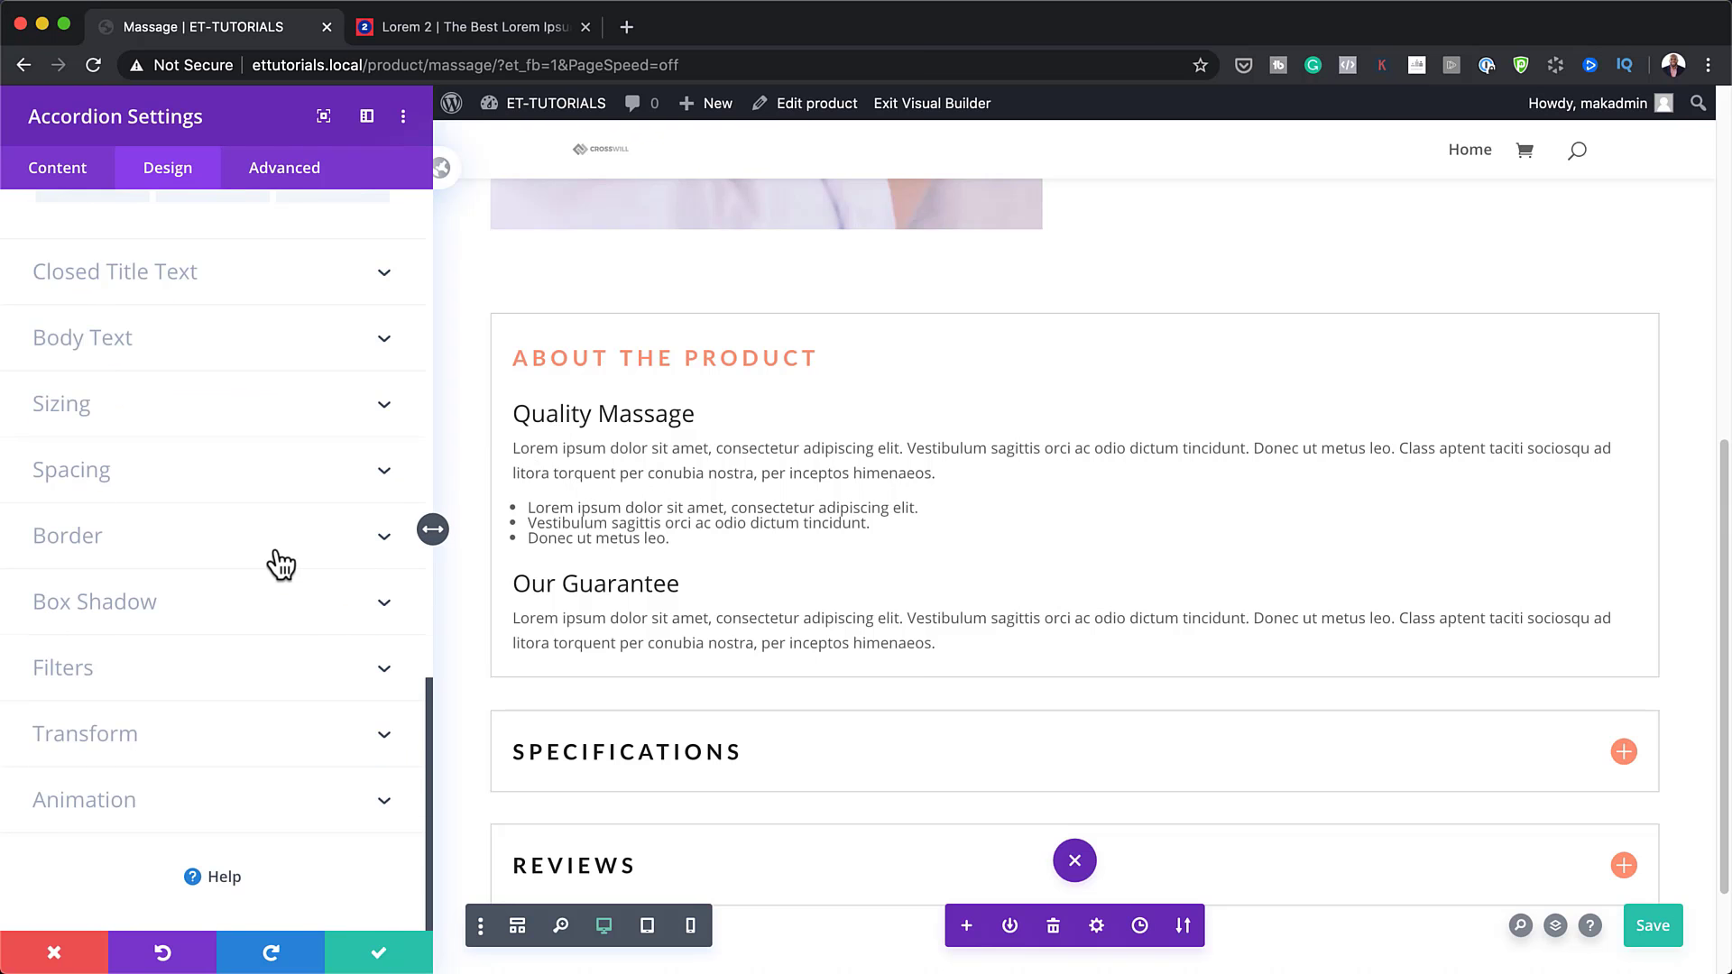
{"action": "left_click", "coordinate": [197, 341]}
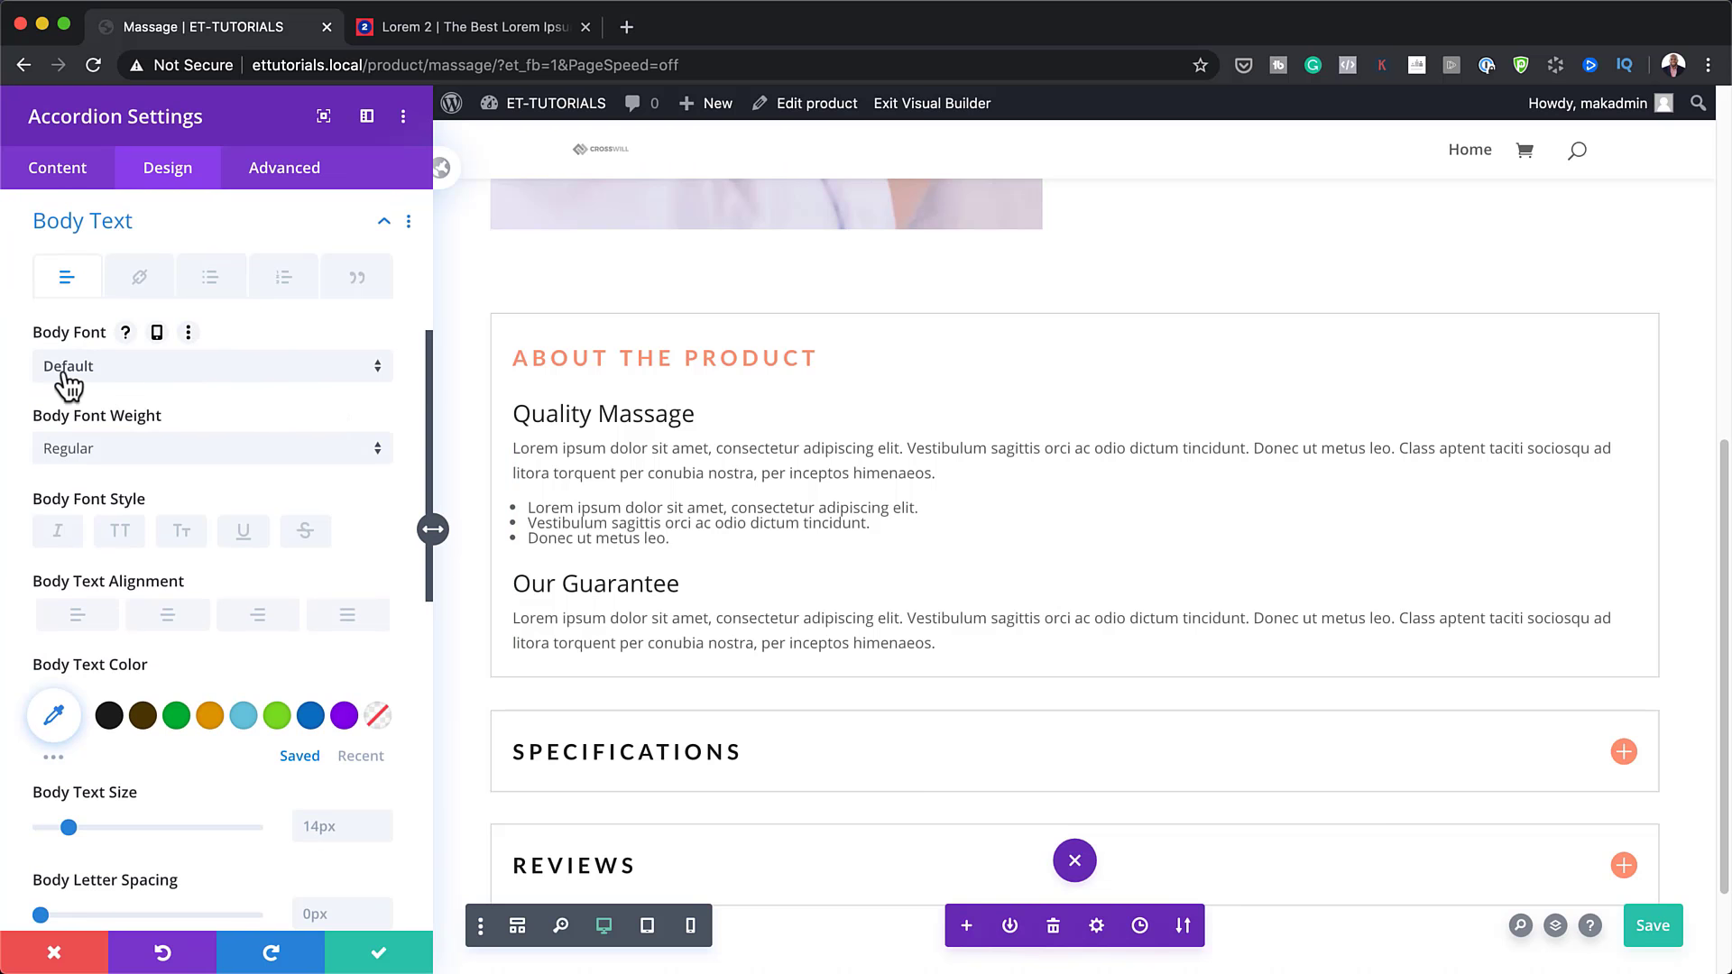
{"action": "left_click", "coordinate": [225, 379]}
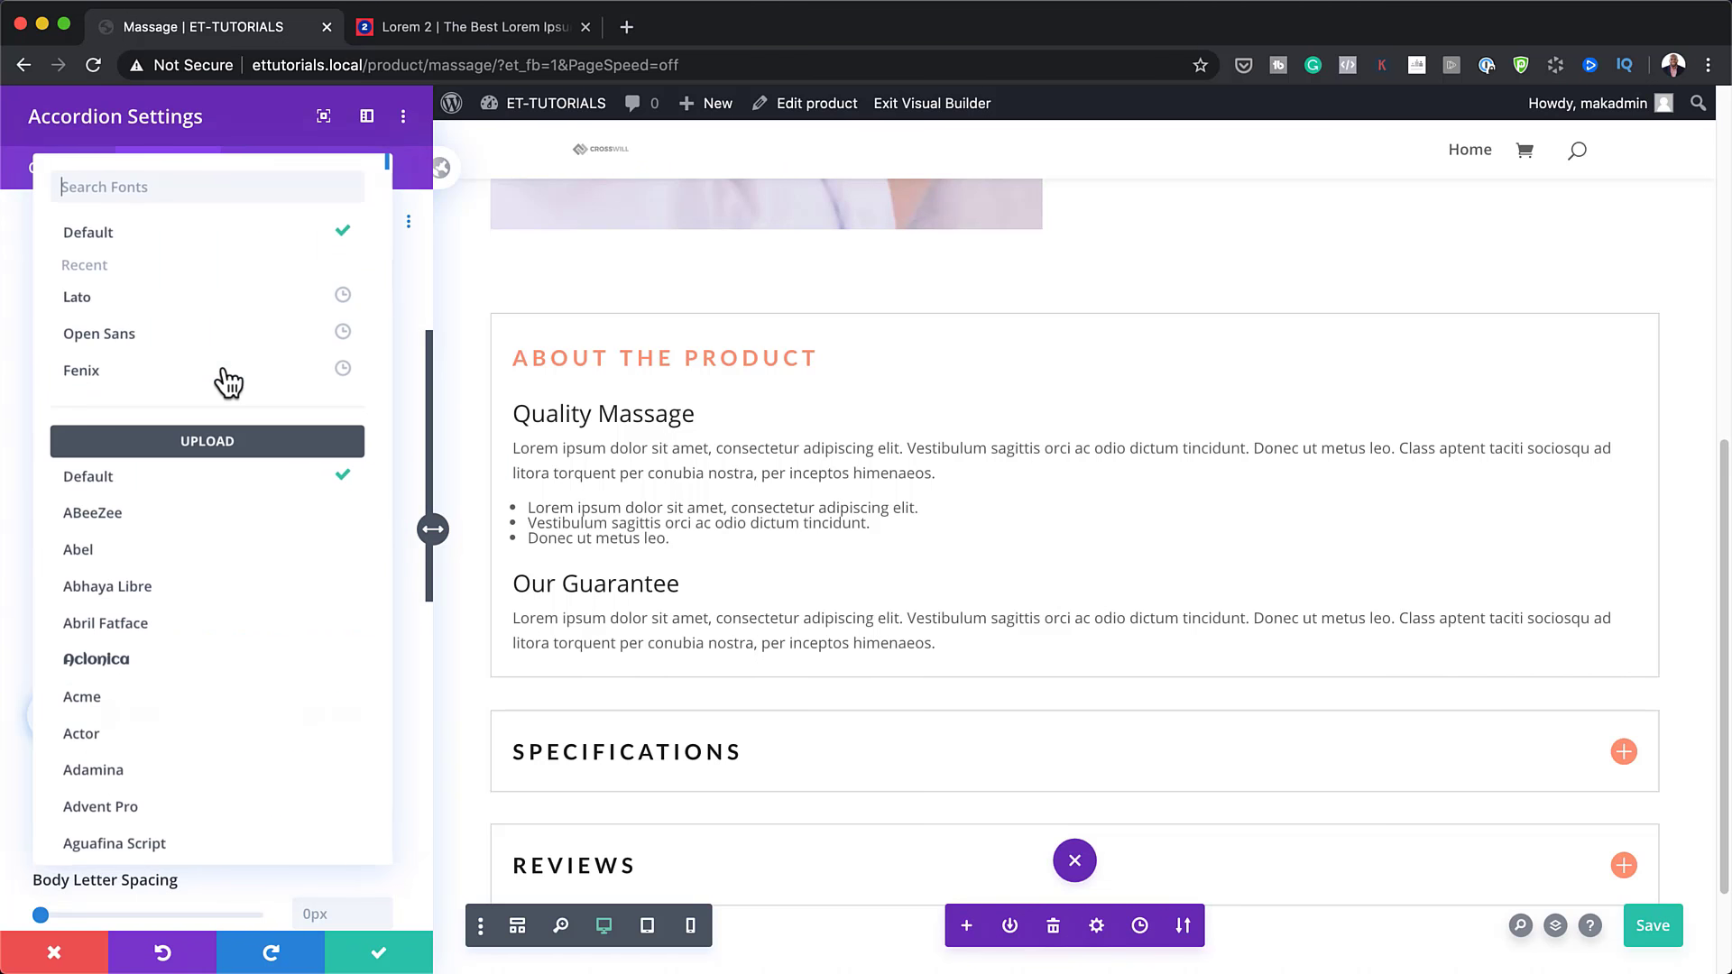
{"action": "left_click", "coordinate": [149, 302]}
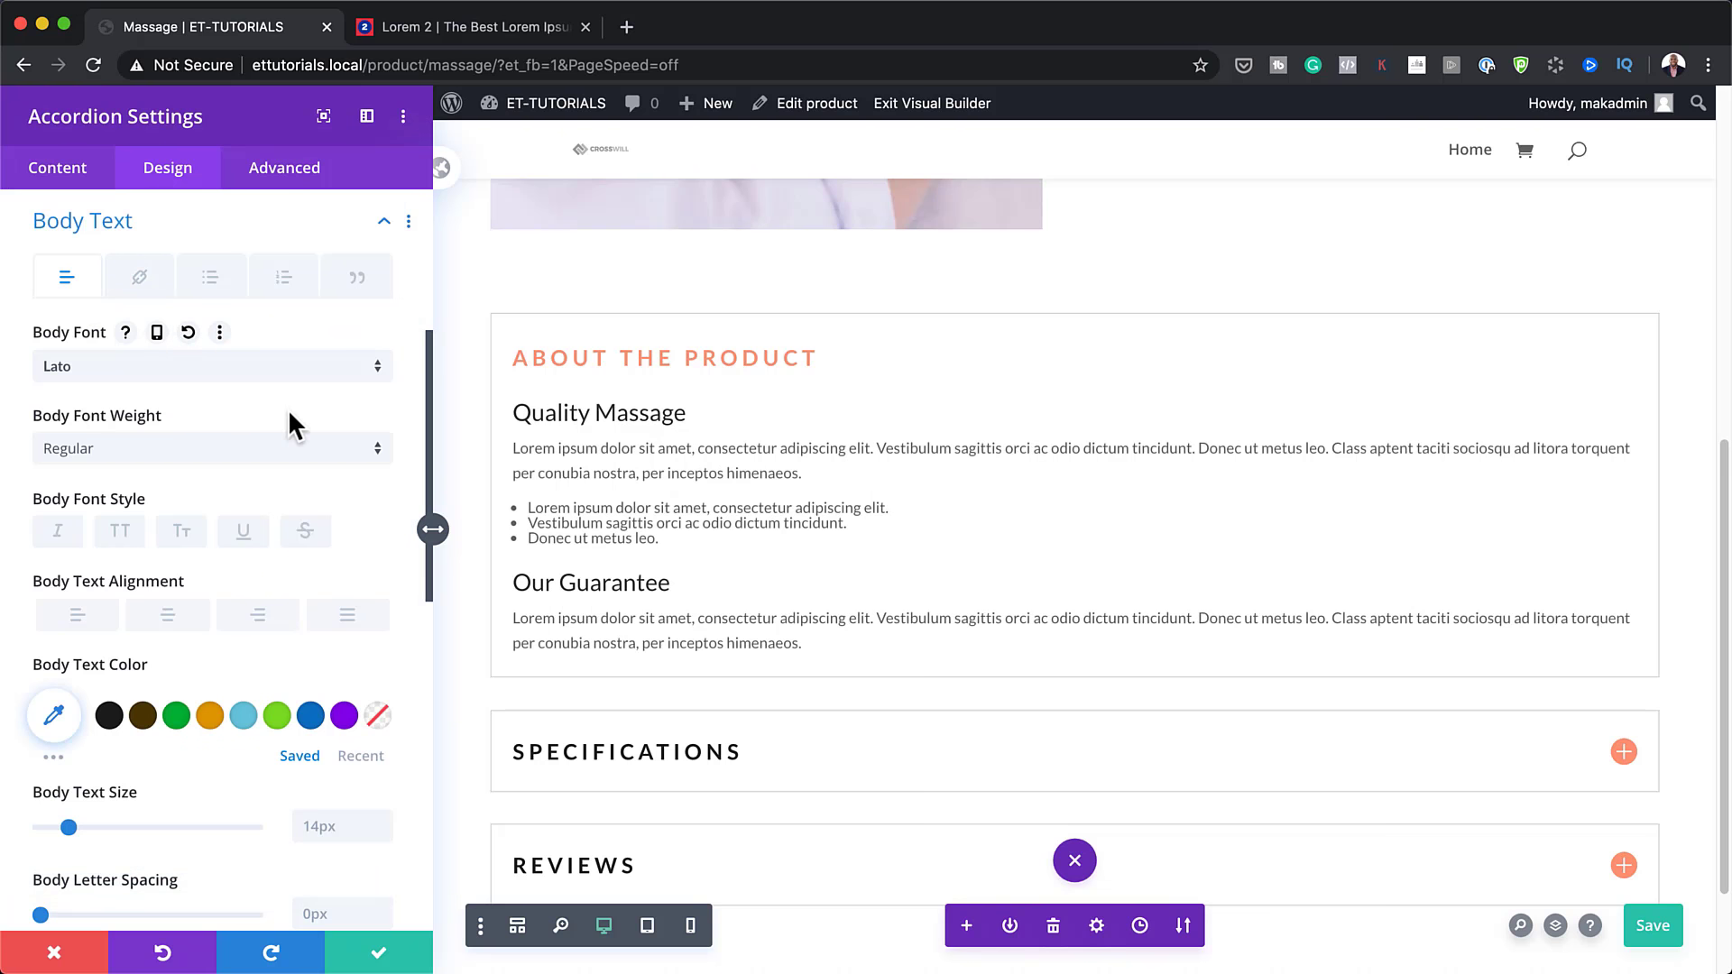
Step: Set the accordion's body text size to 16px
{"action": "left_click", "coordinate": [345, 825]}
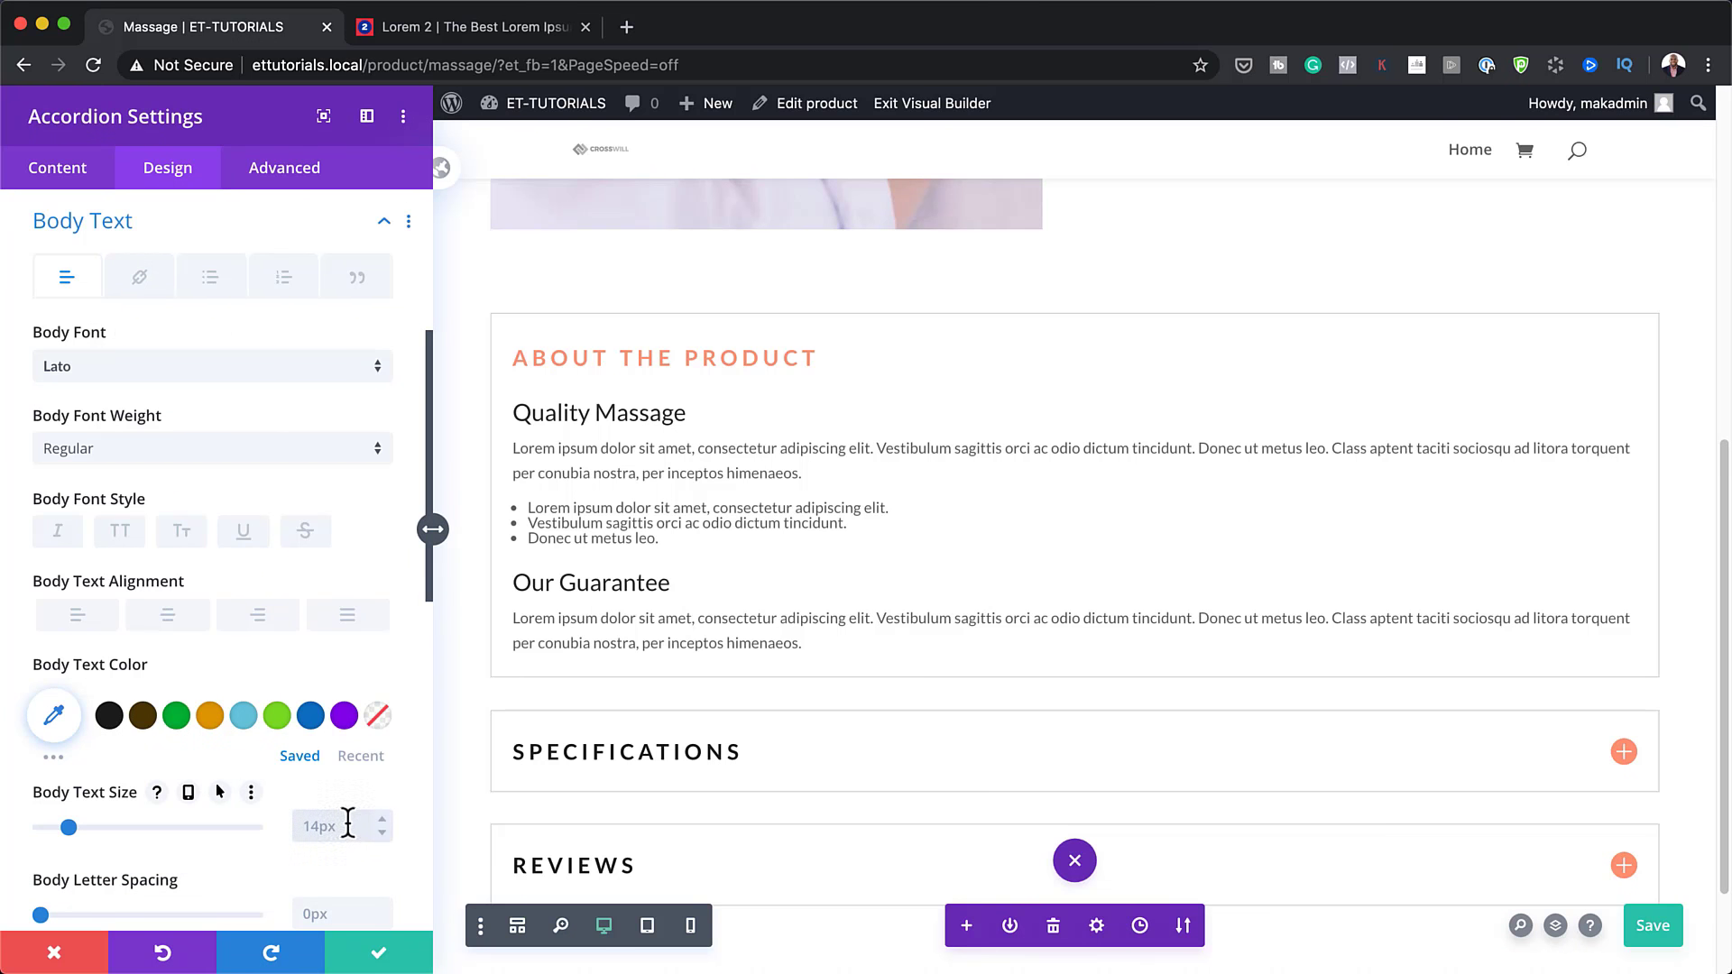
{"action": "left_click", "coordinate": [382, 817]}
{"action": "left_click", "coordinate": [381, 817]}
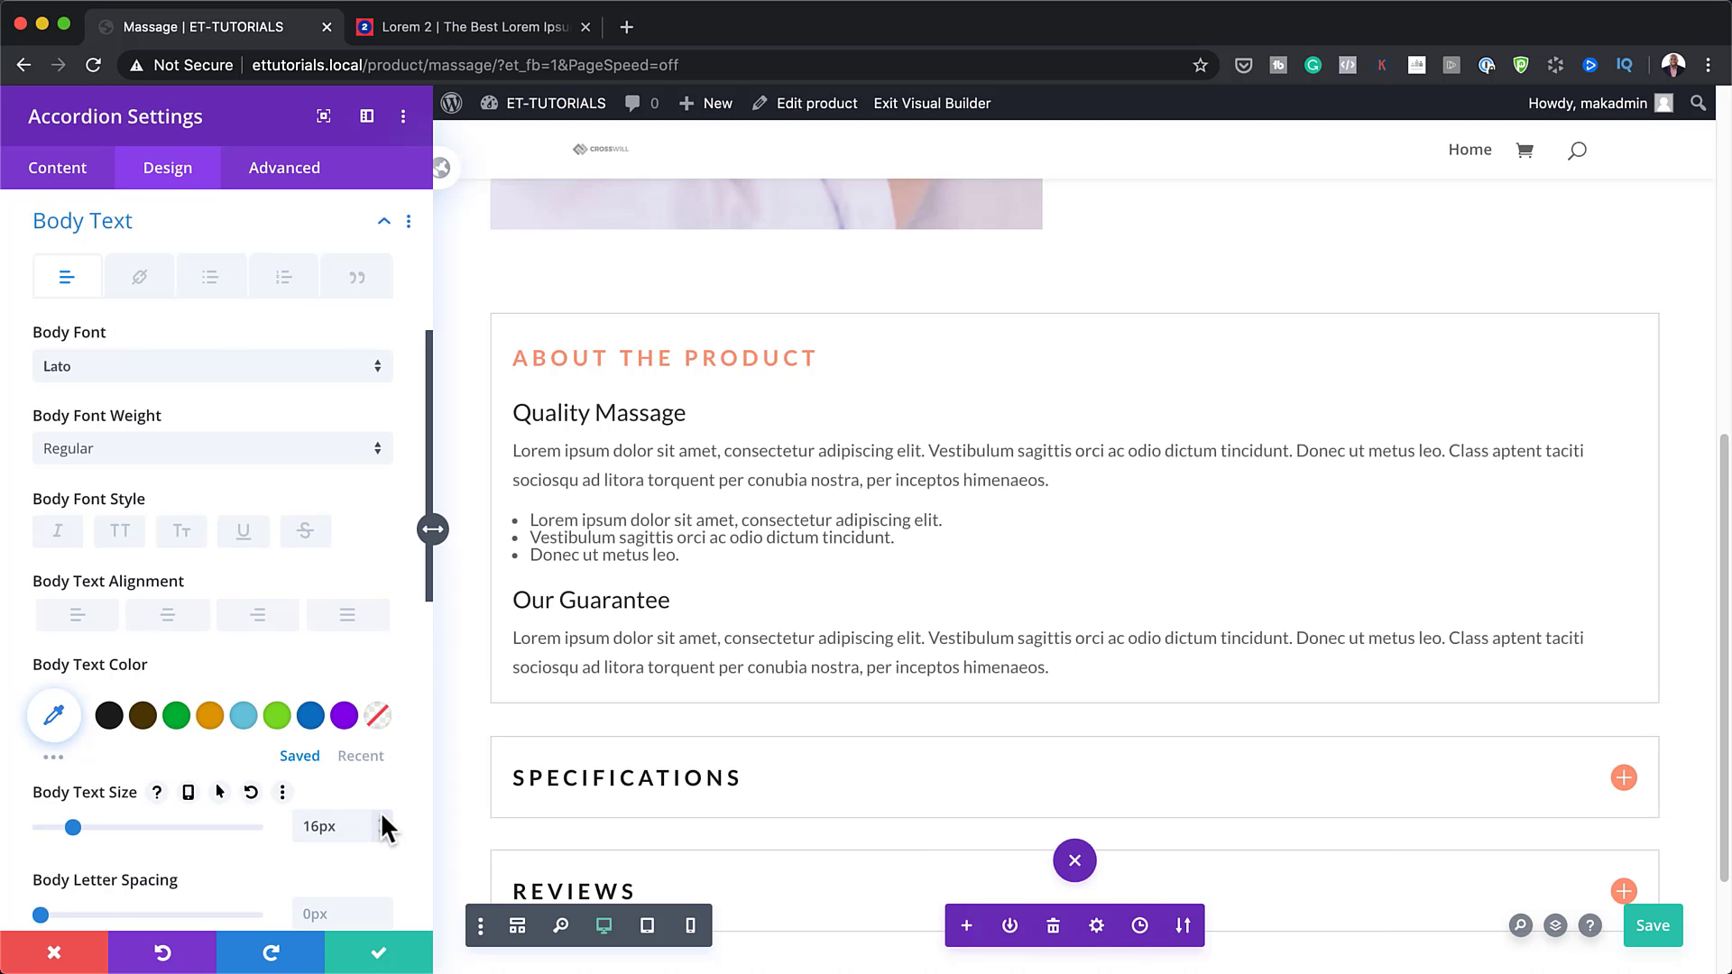
Step: Set the link text color of the accordion's body text to #ff9375
{"action": "scroll", "coordinate": [316, 812], "scroll_direction": "down", "scroll_amount": 3}
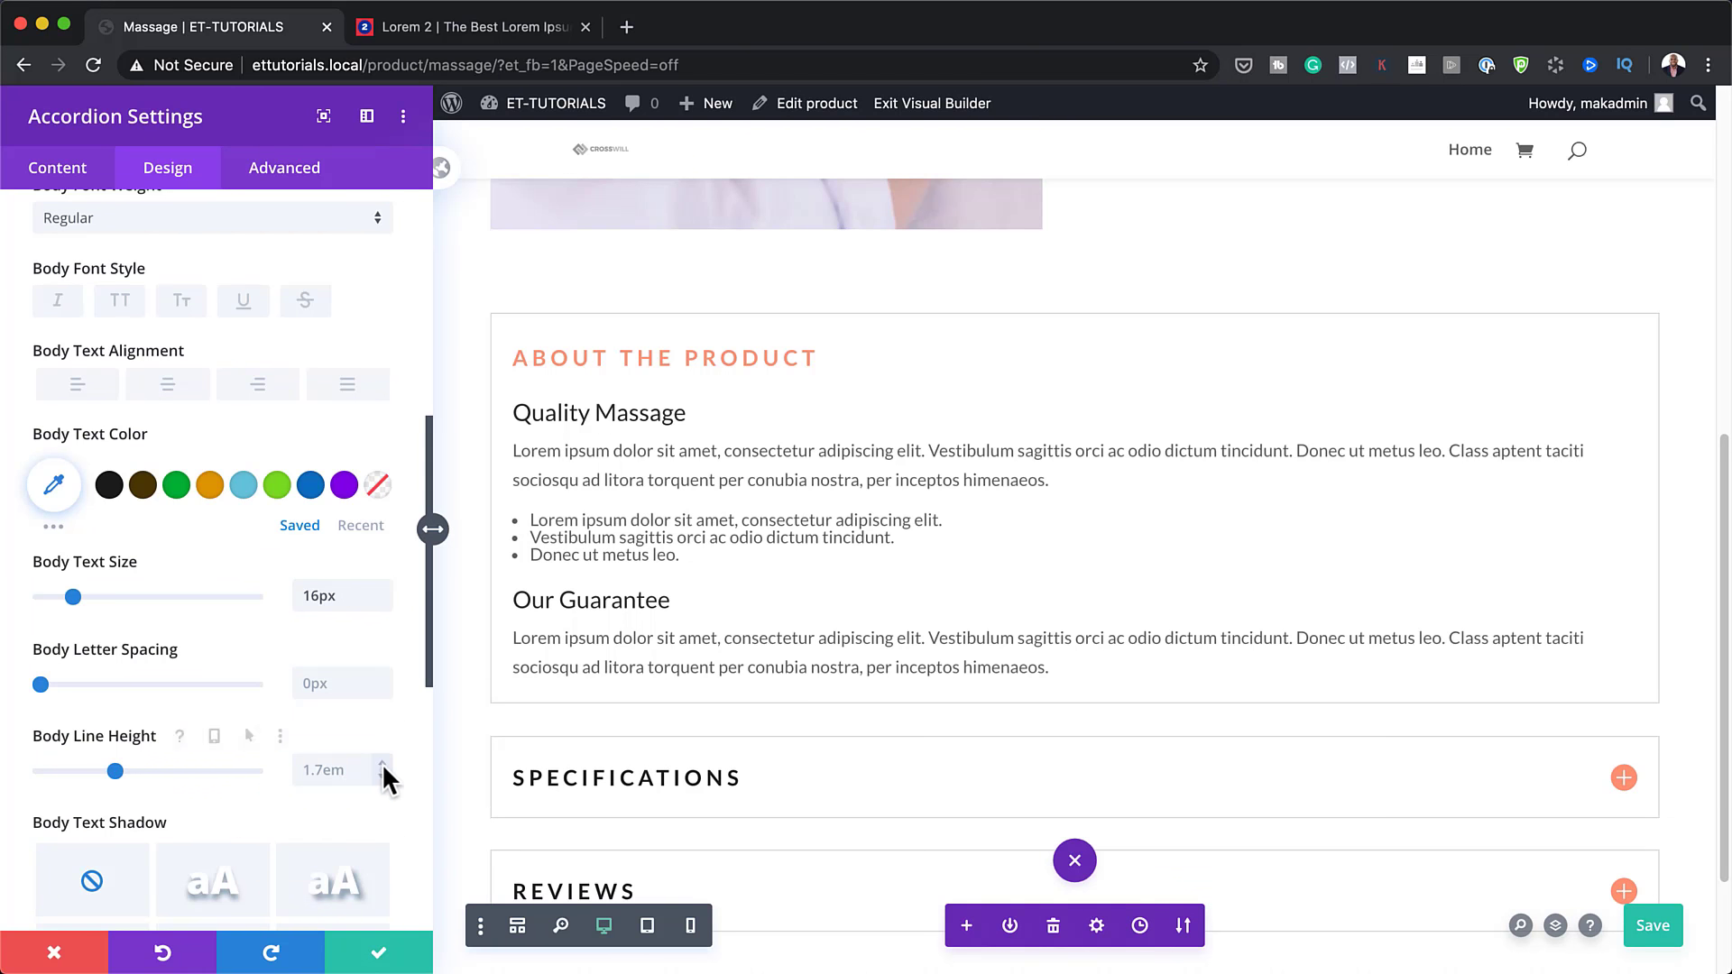
{"action": "scroll", "coordinate": [213, 695], "scroll_direction": "up", "scroll_amount": 3}
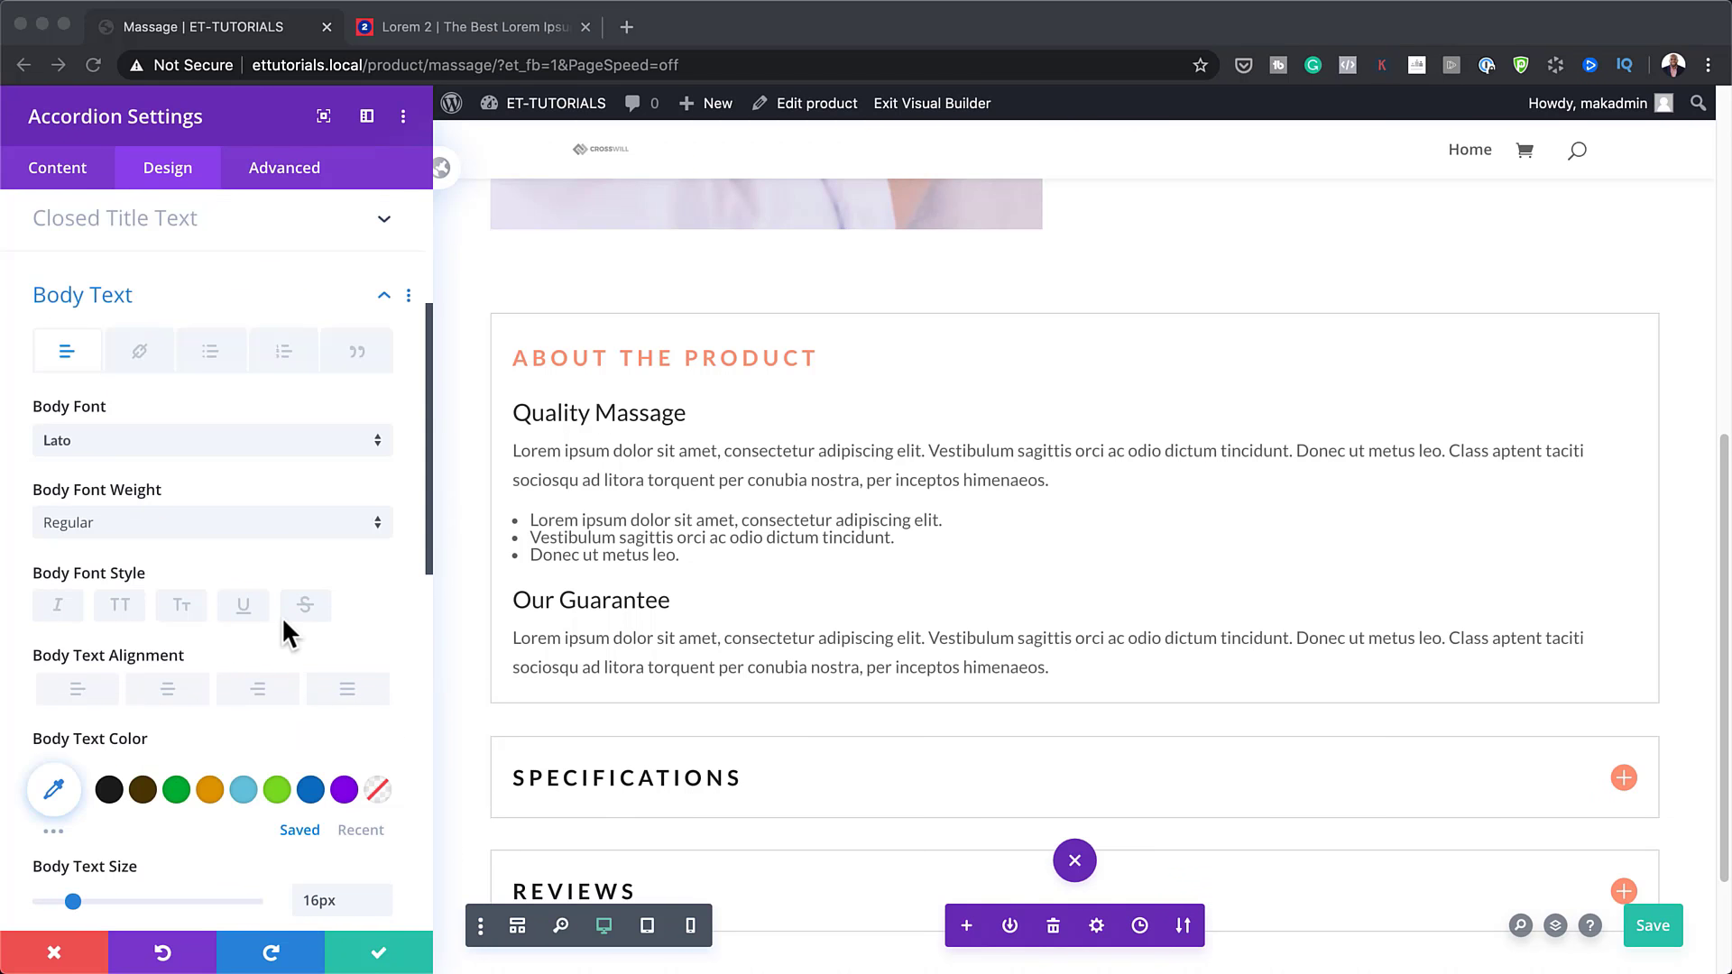
{"action": "left_click", "coordinate": [139, 353]}
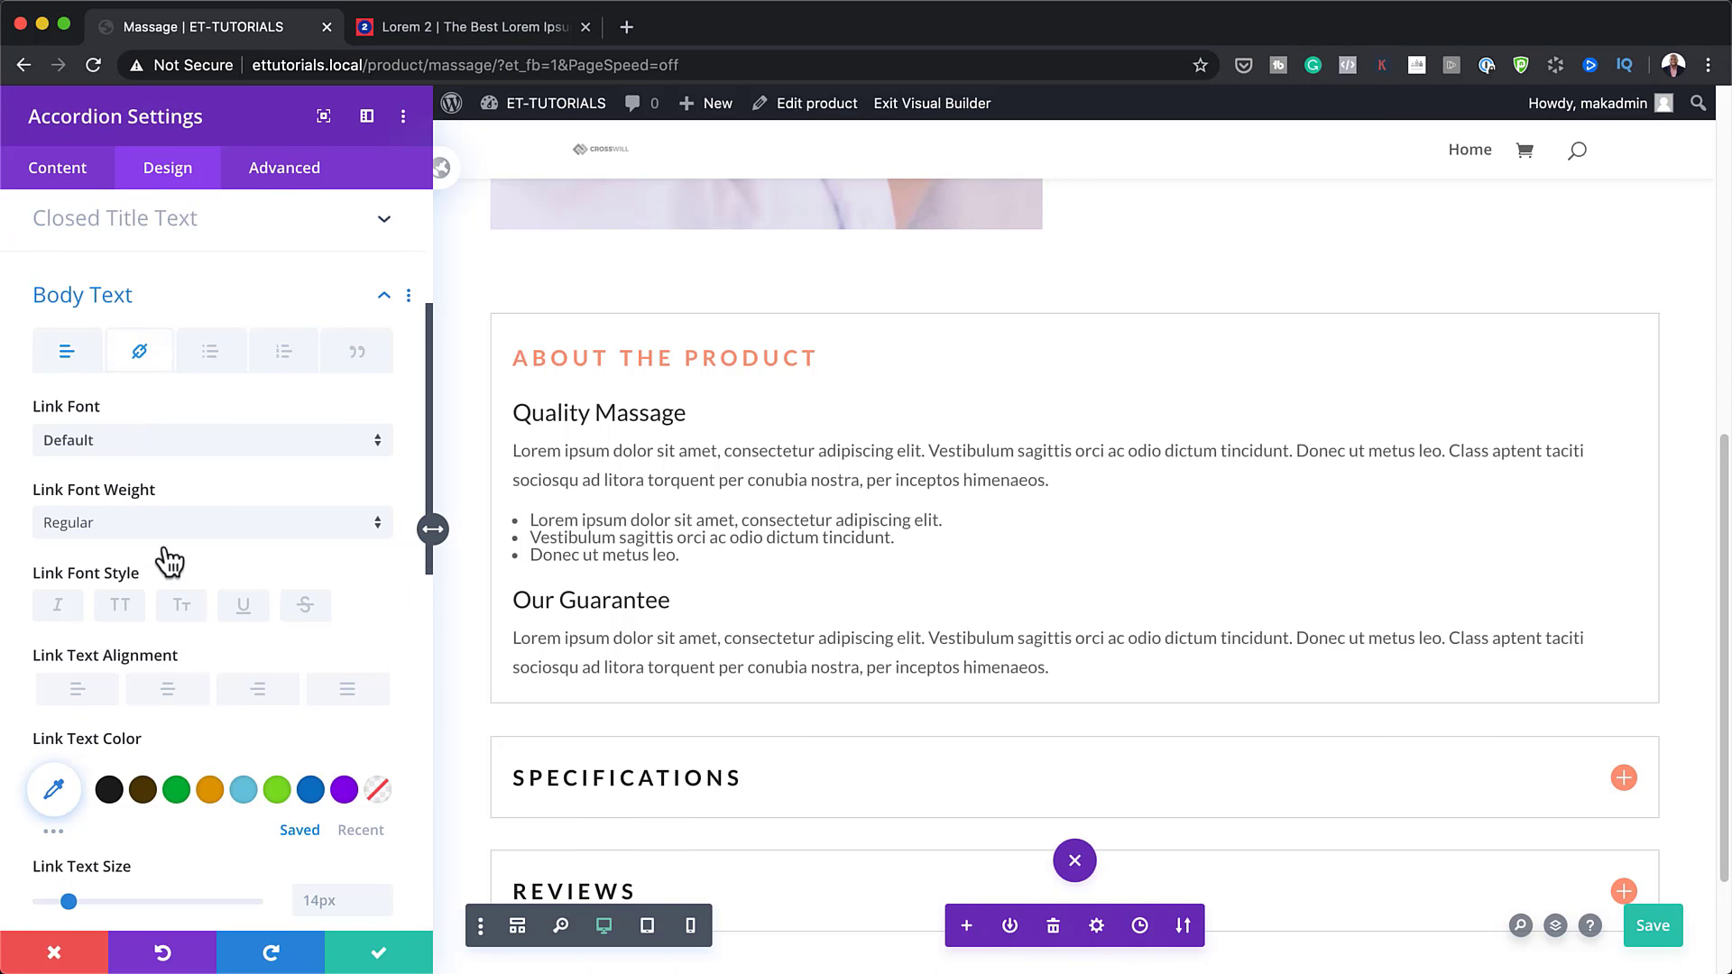
{"action": "scroll", "coordinate": [169, 561], "scroll_direction": "down", "scroll_amount": 1}
{"action": "left_click", "coordinate": [61, 767]}
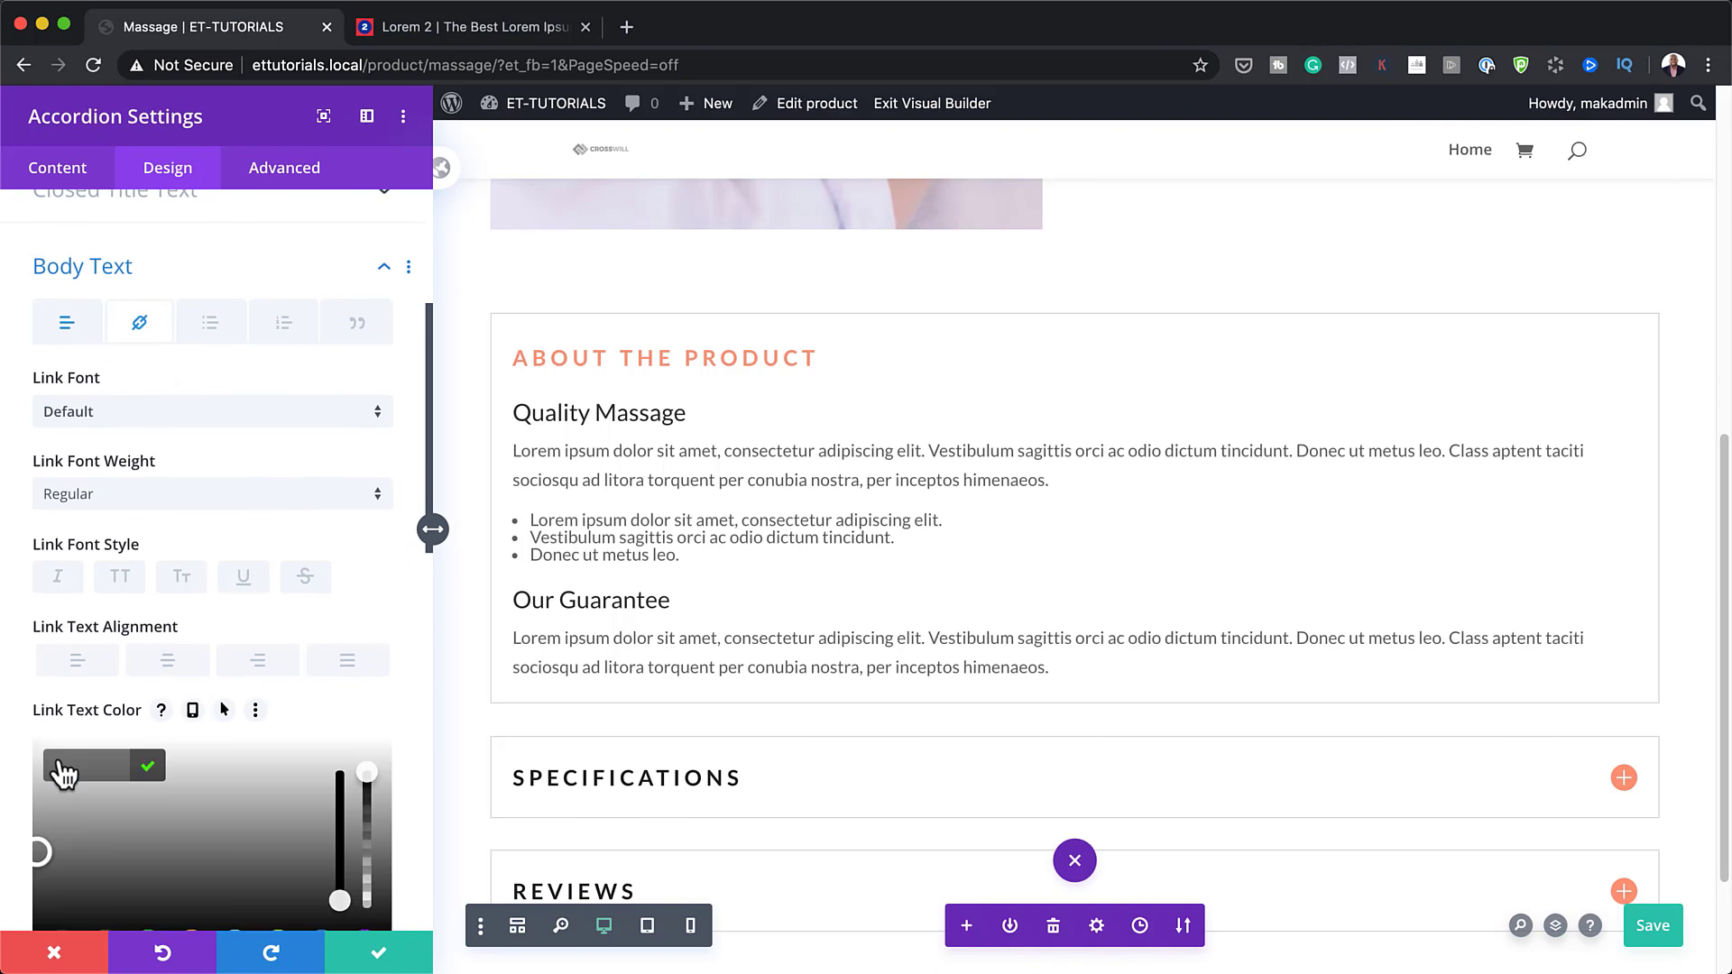
{"action": "type", "text": "#ff9375"}
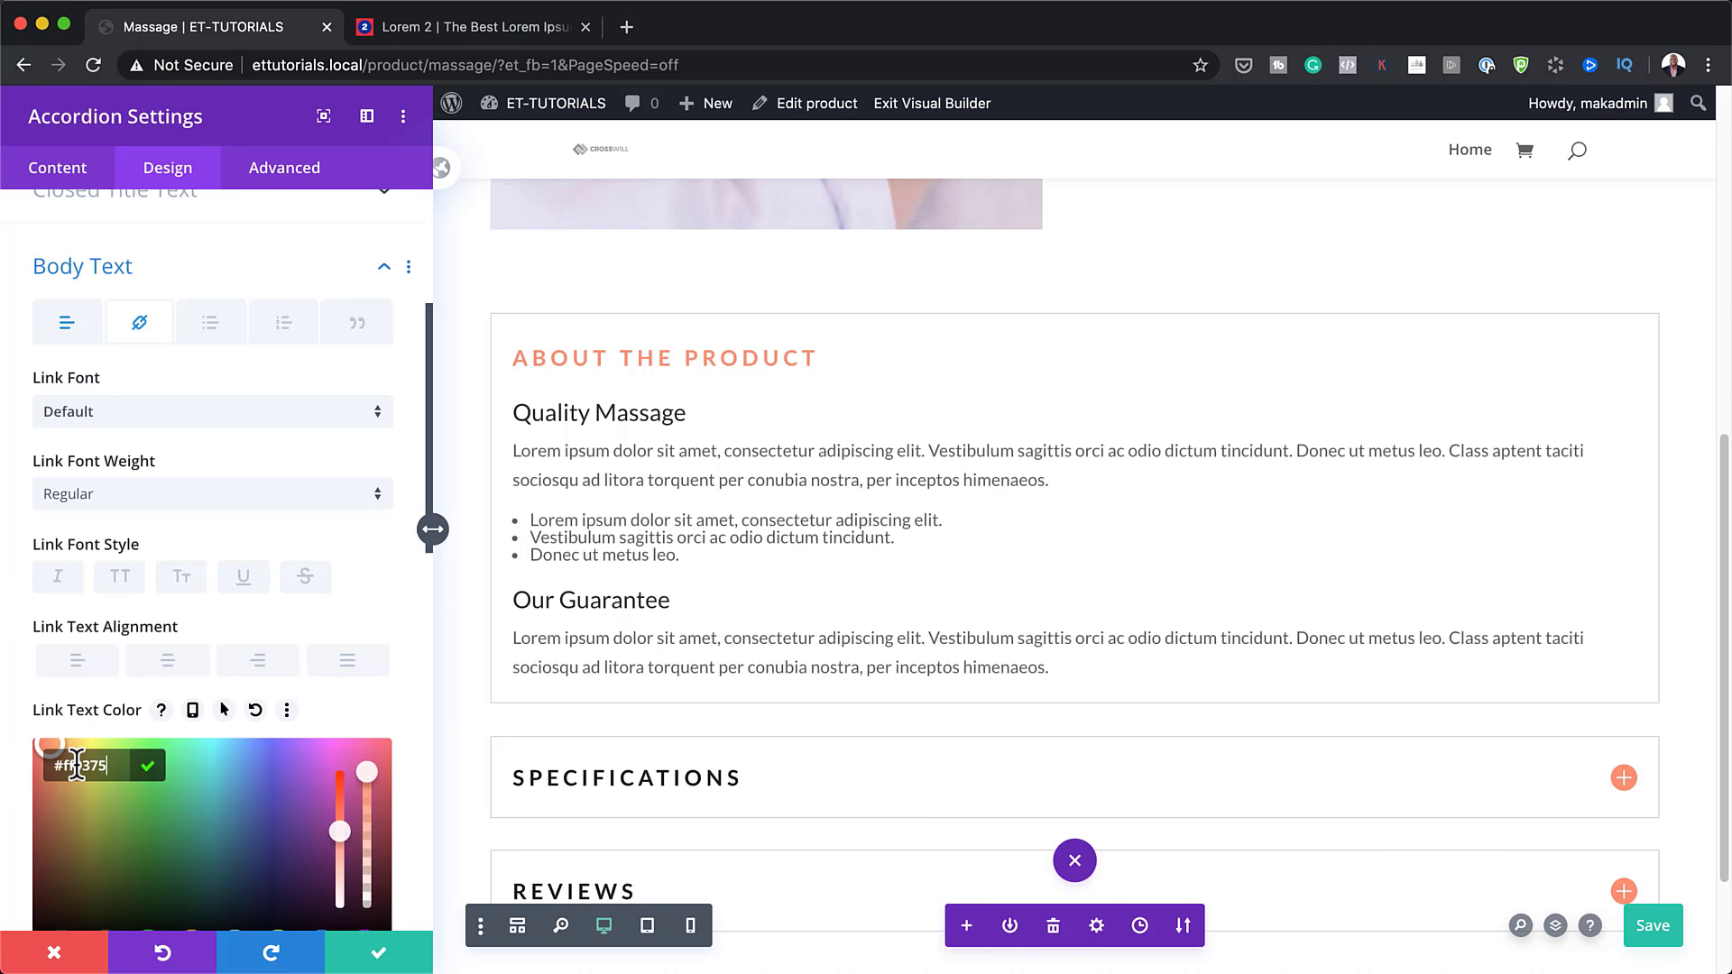
Step: Set the body text's unordered list item indent to 5% and its list style type to Circle
{"action": "scroll", "coordinate": [864, 567], "scroll_direction": "down", "scroll_amount": 3}
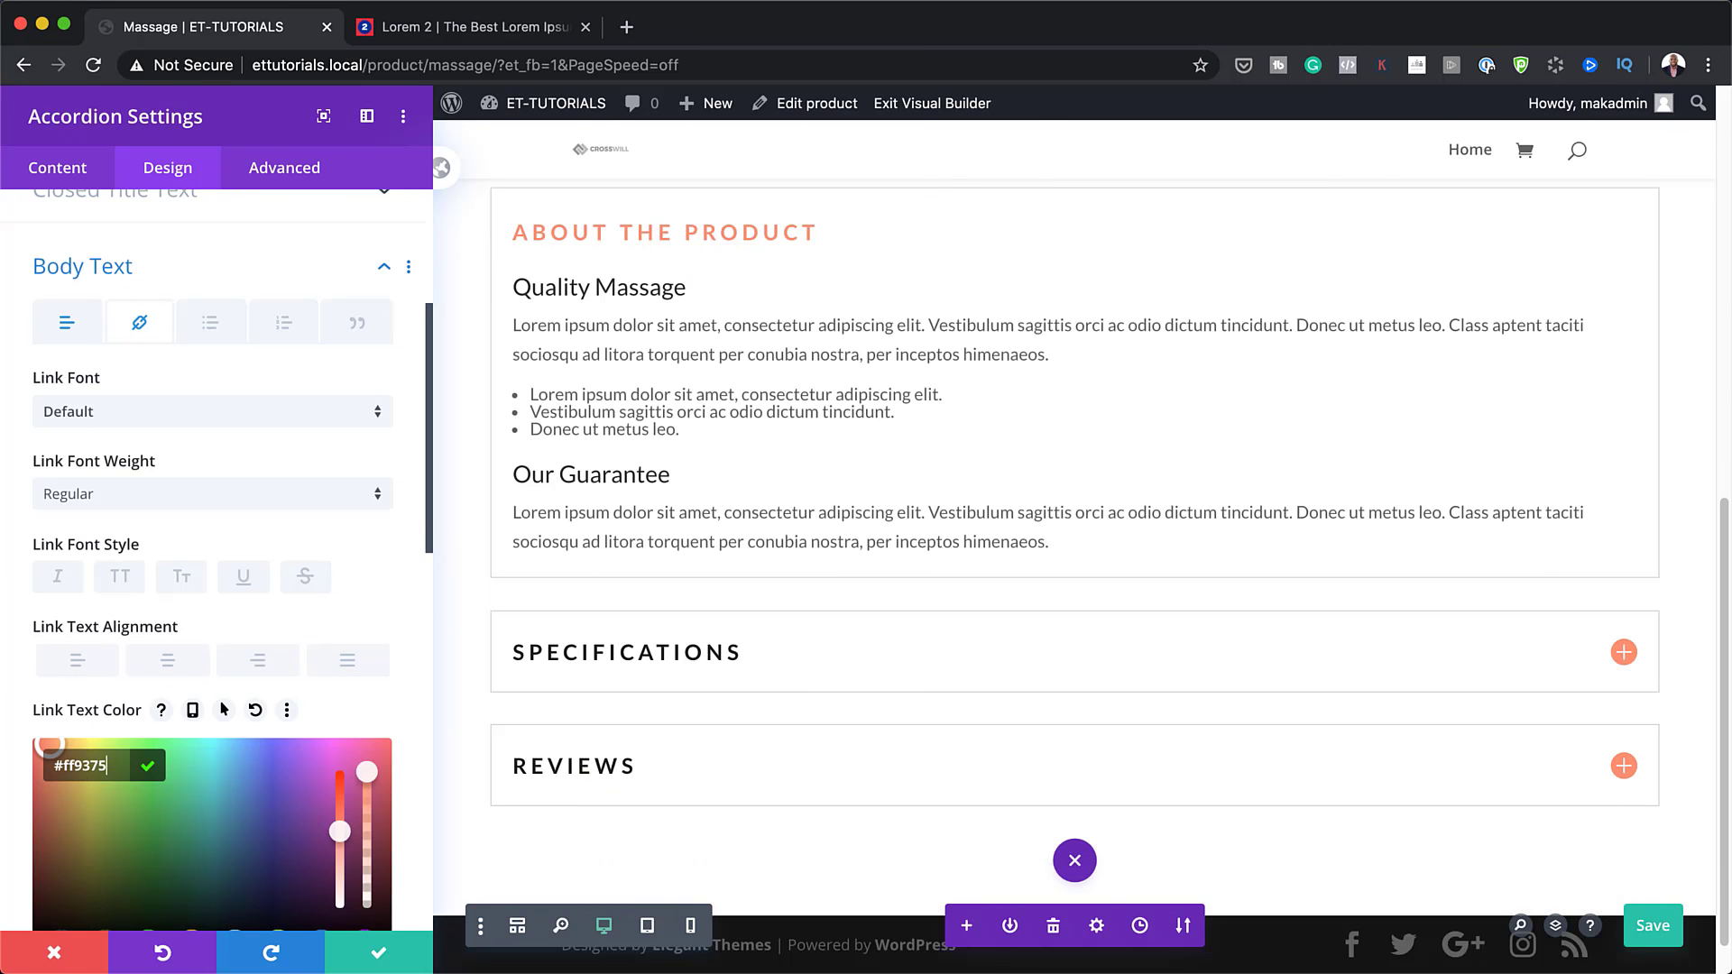
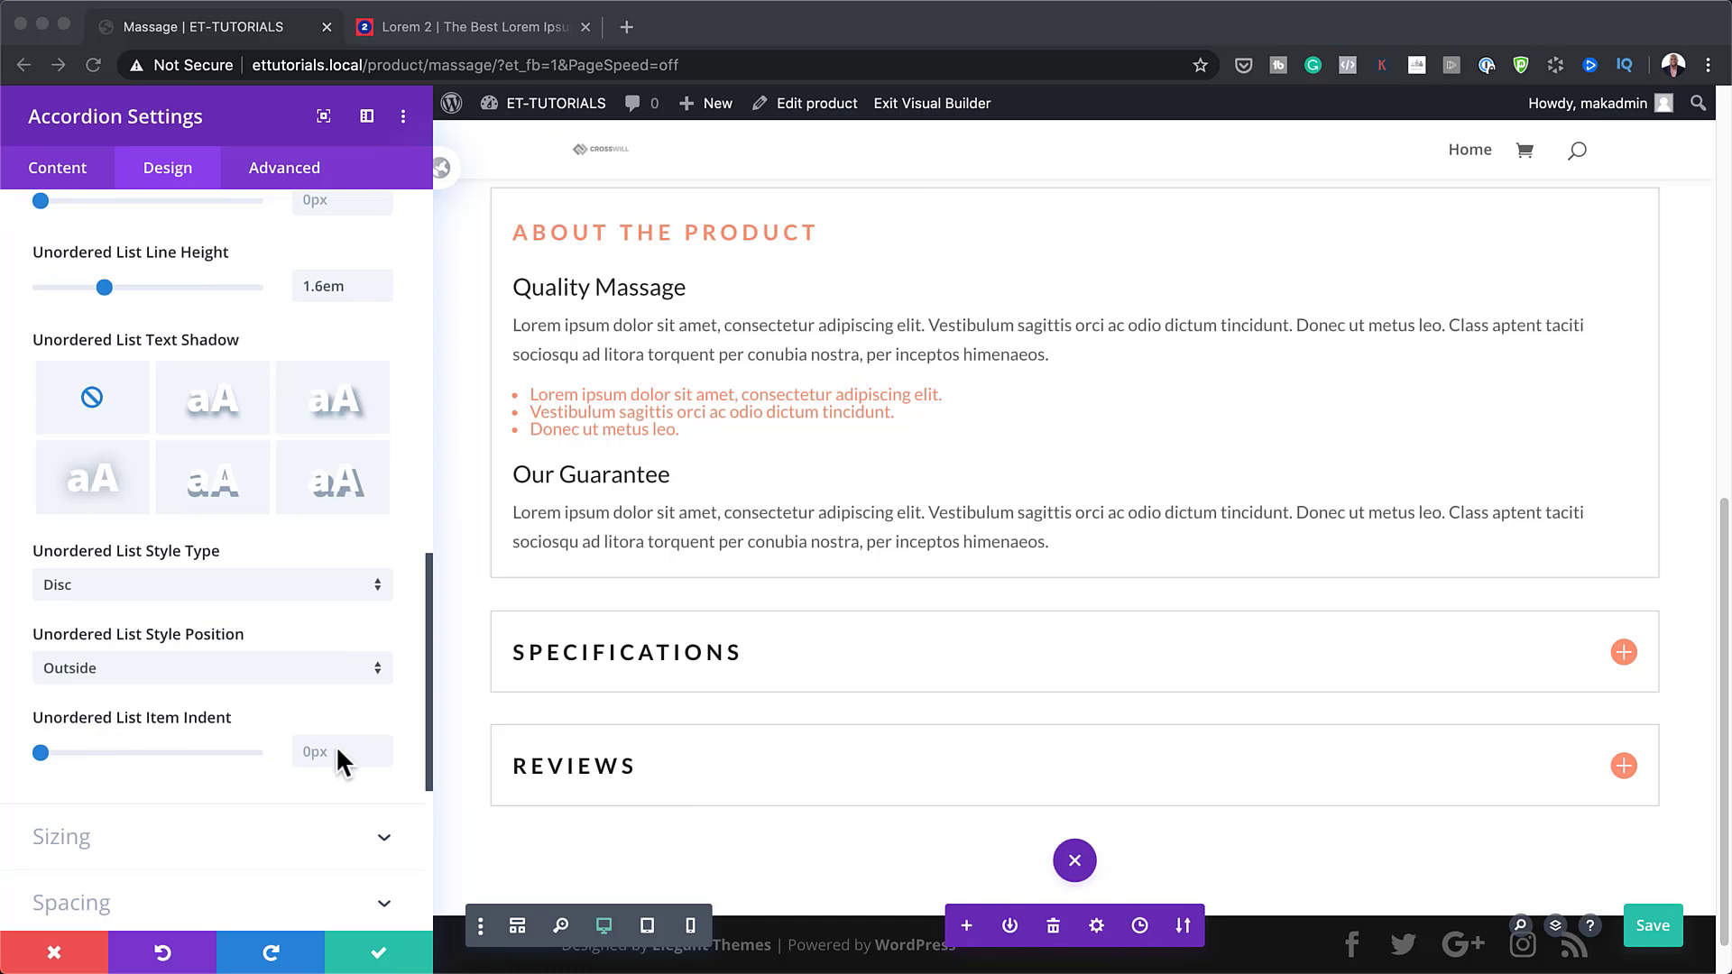
{"action": "left_click", "coordinate": [322, 750]}
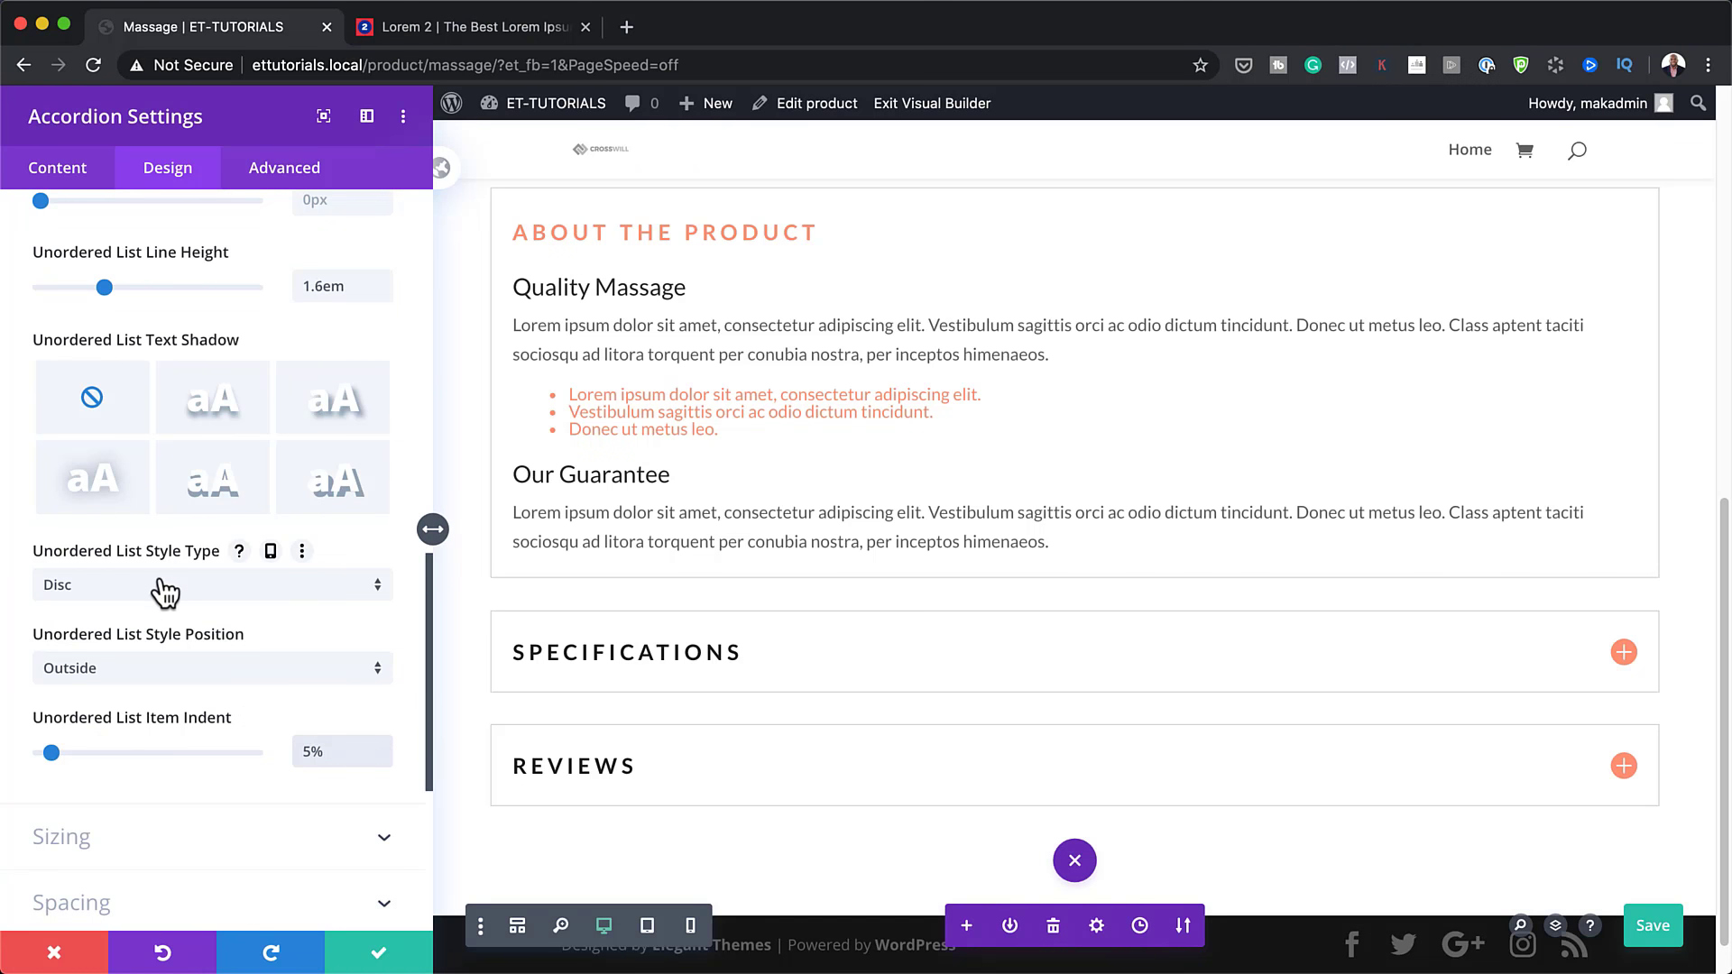
{"action": "left_click", "coordinate": [207, 588]}
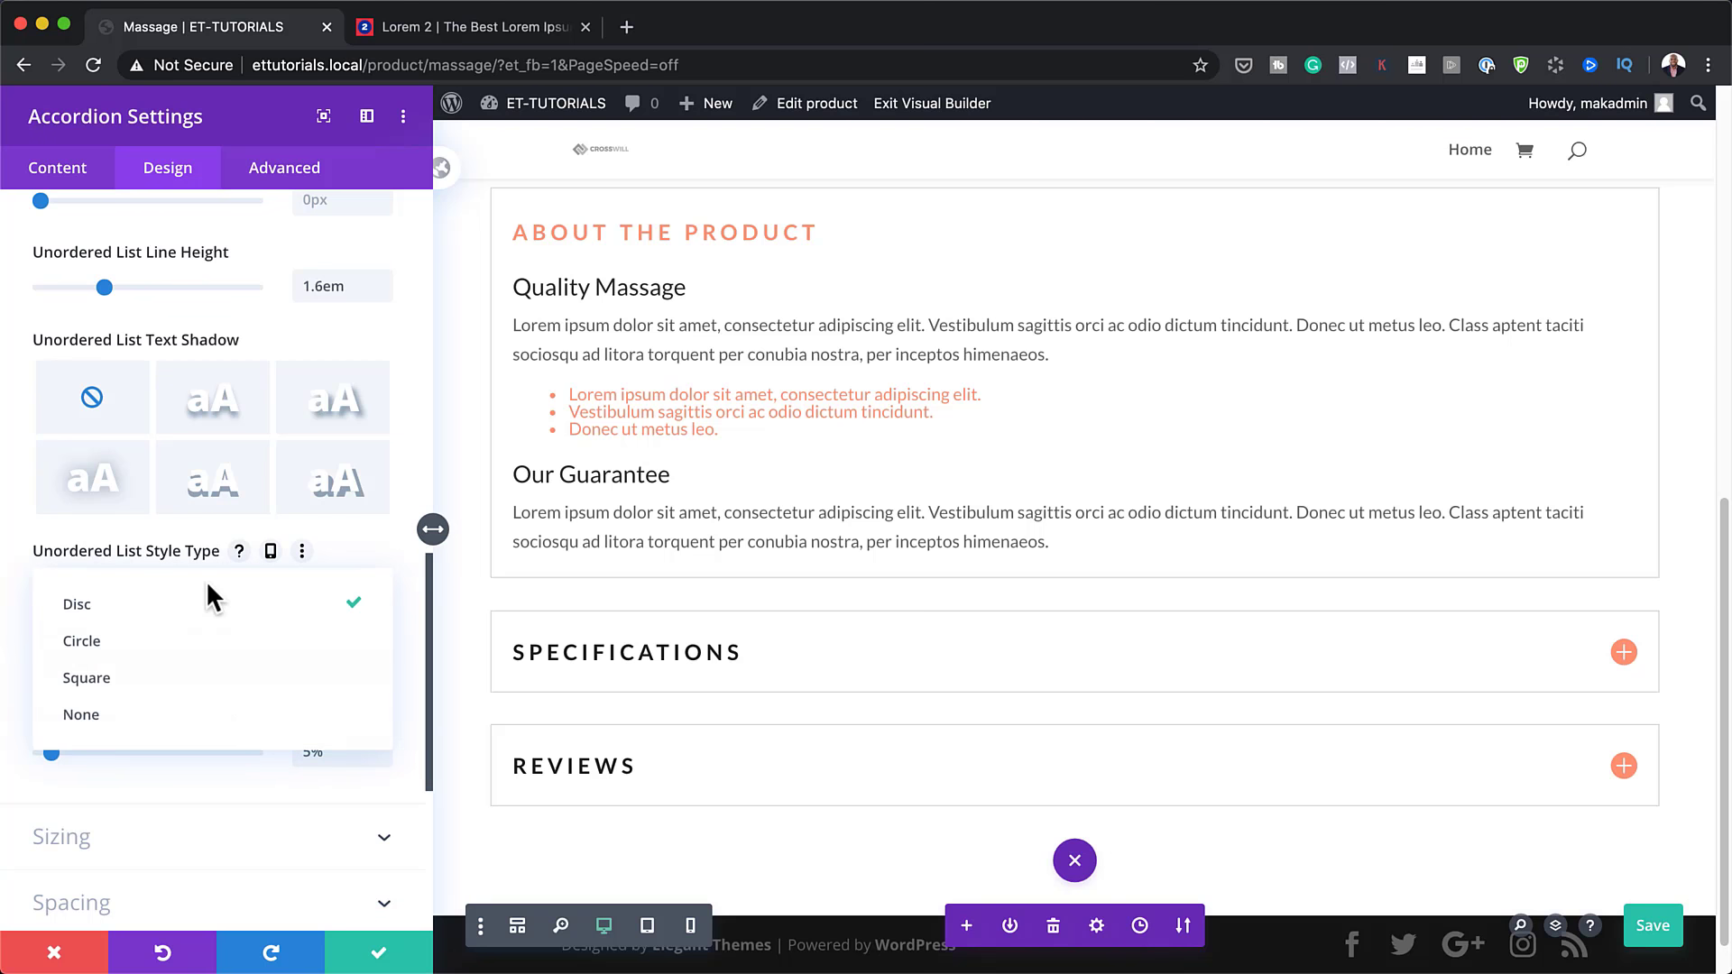
{"action": "left_click", "coordinate": [189, 638]}
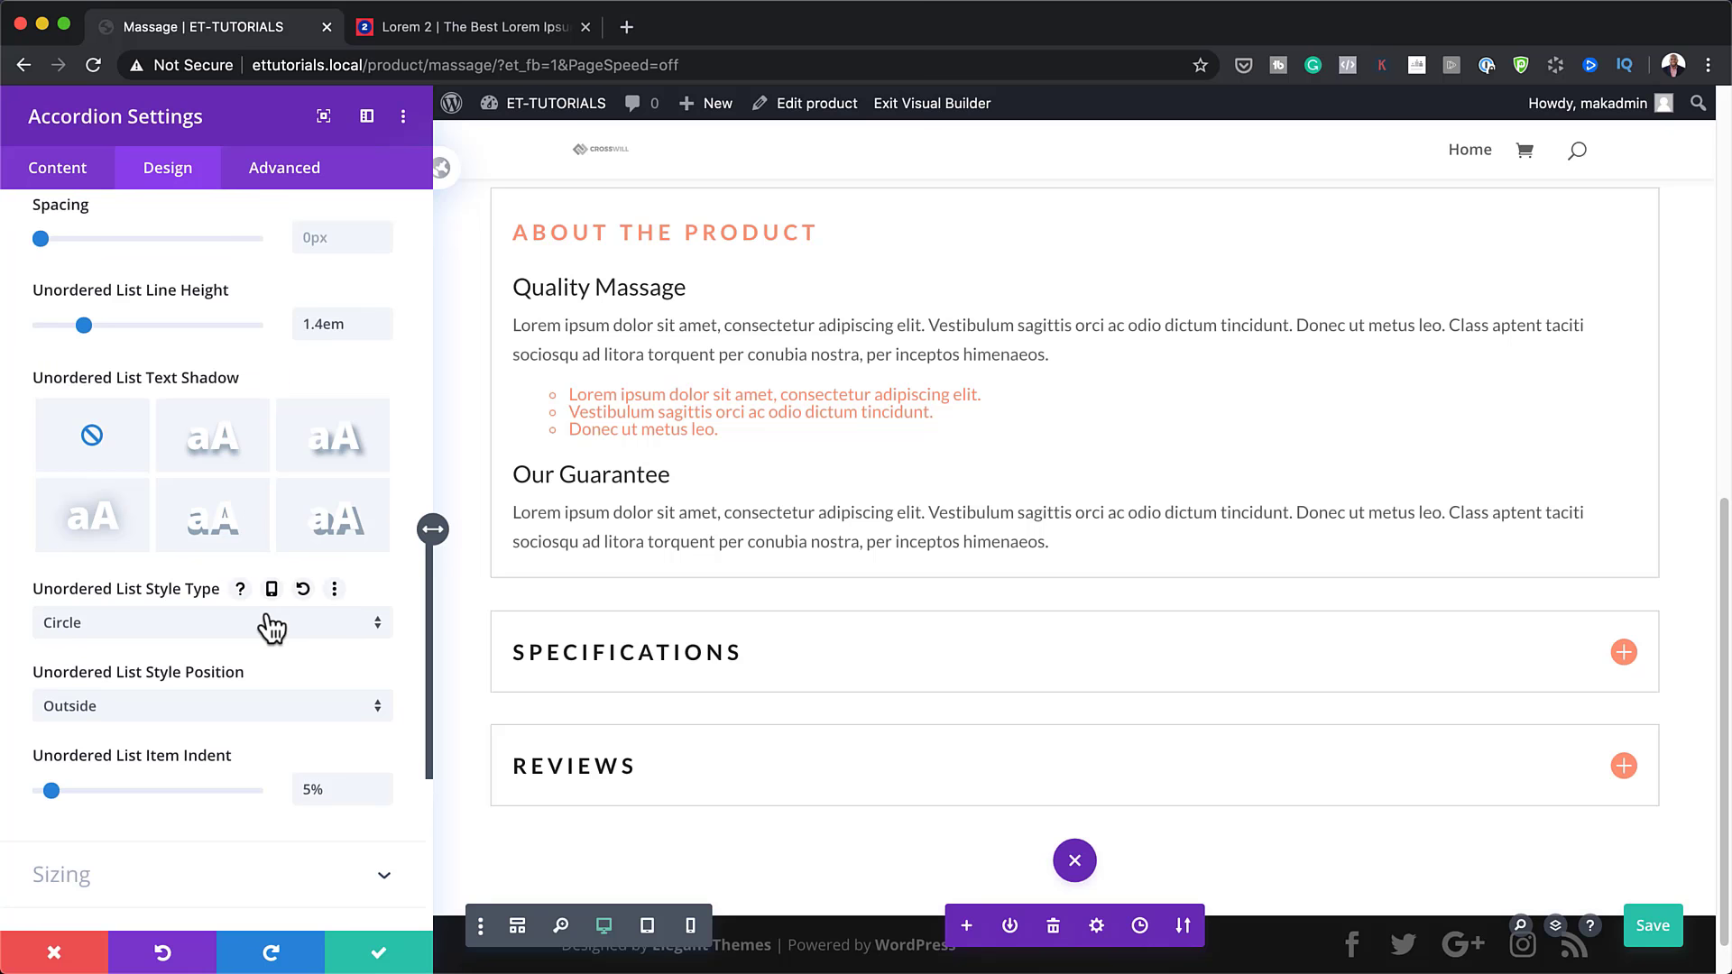
Step: Set the accordion's top border color to #222222
{"action": "scroll", "coordinate": [271, 622], "scroll_direction": "down", "scroll_amount": 2}
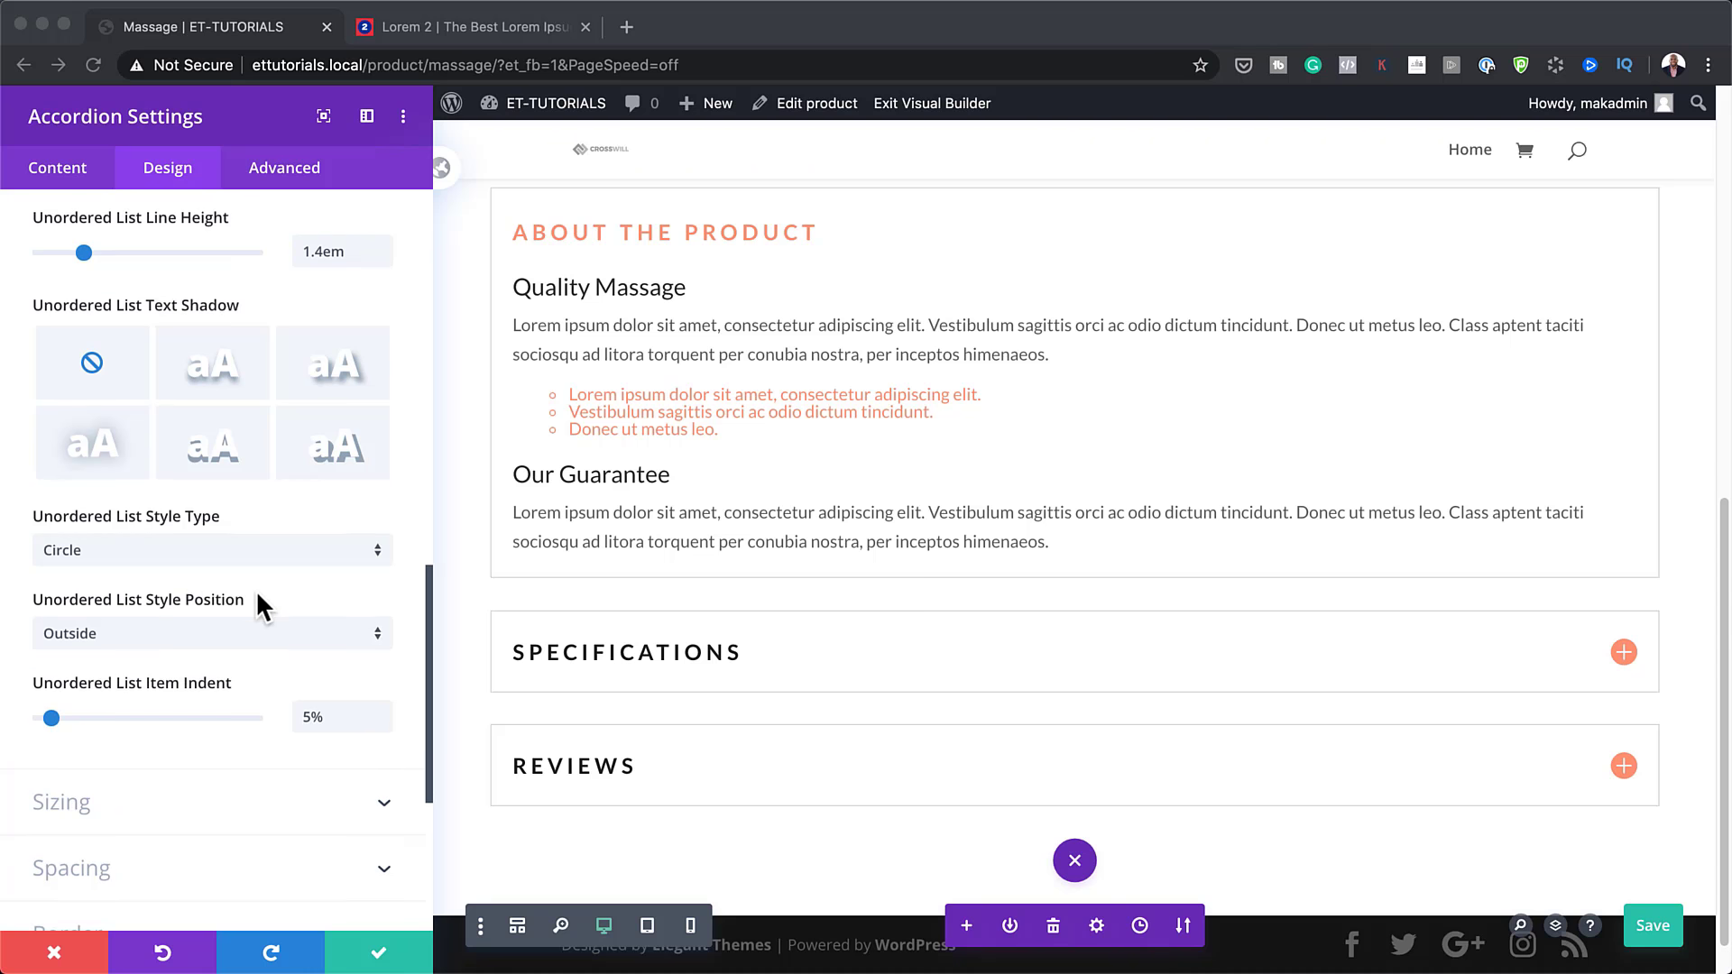
{"action": "scroll", "coordinate": [256, 590], "scroll_direction": "down", "scroll_amount": 5}
{"action": "left_click", "coordinate": [83, 592]}
{"action": "left_click", "coordinate": [83, 592]}
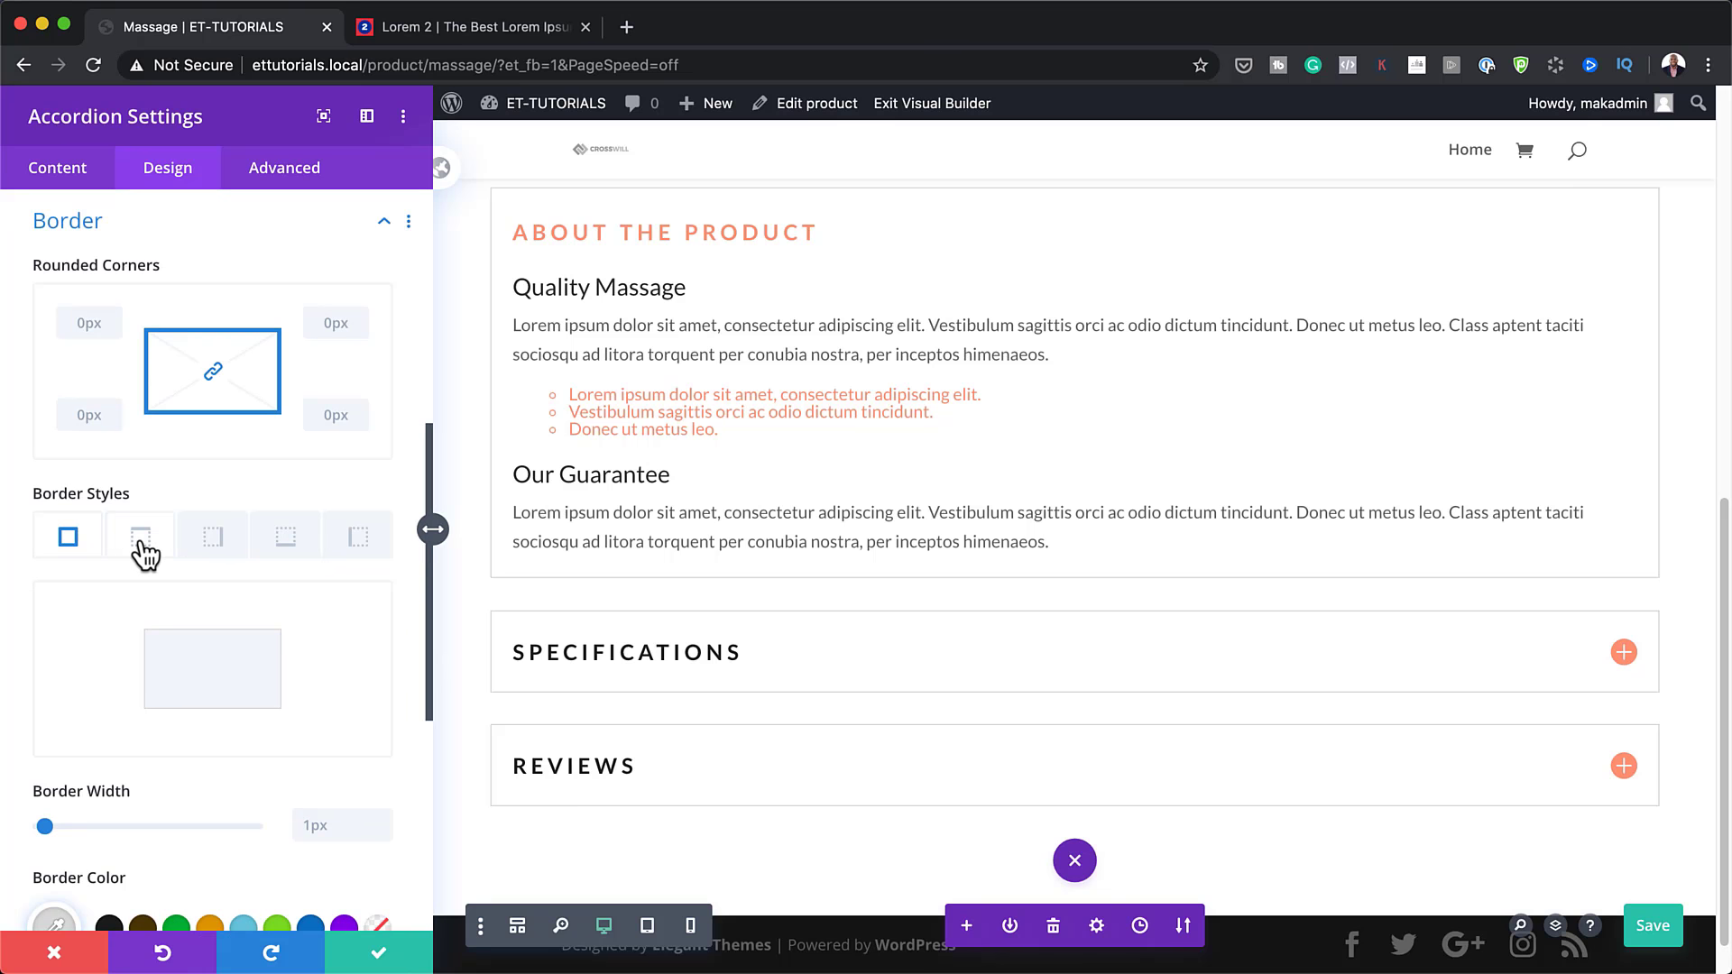
{"action": "left_click", "coordinate": [141, 541]}
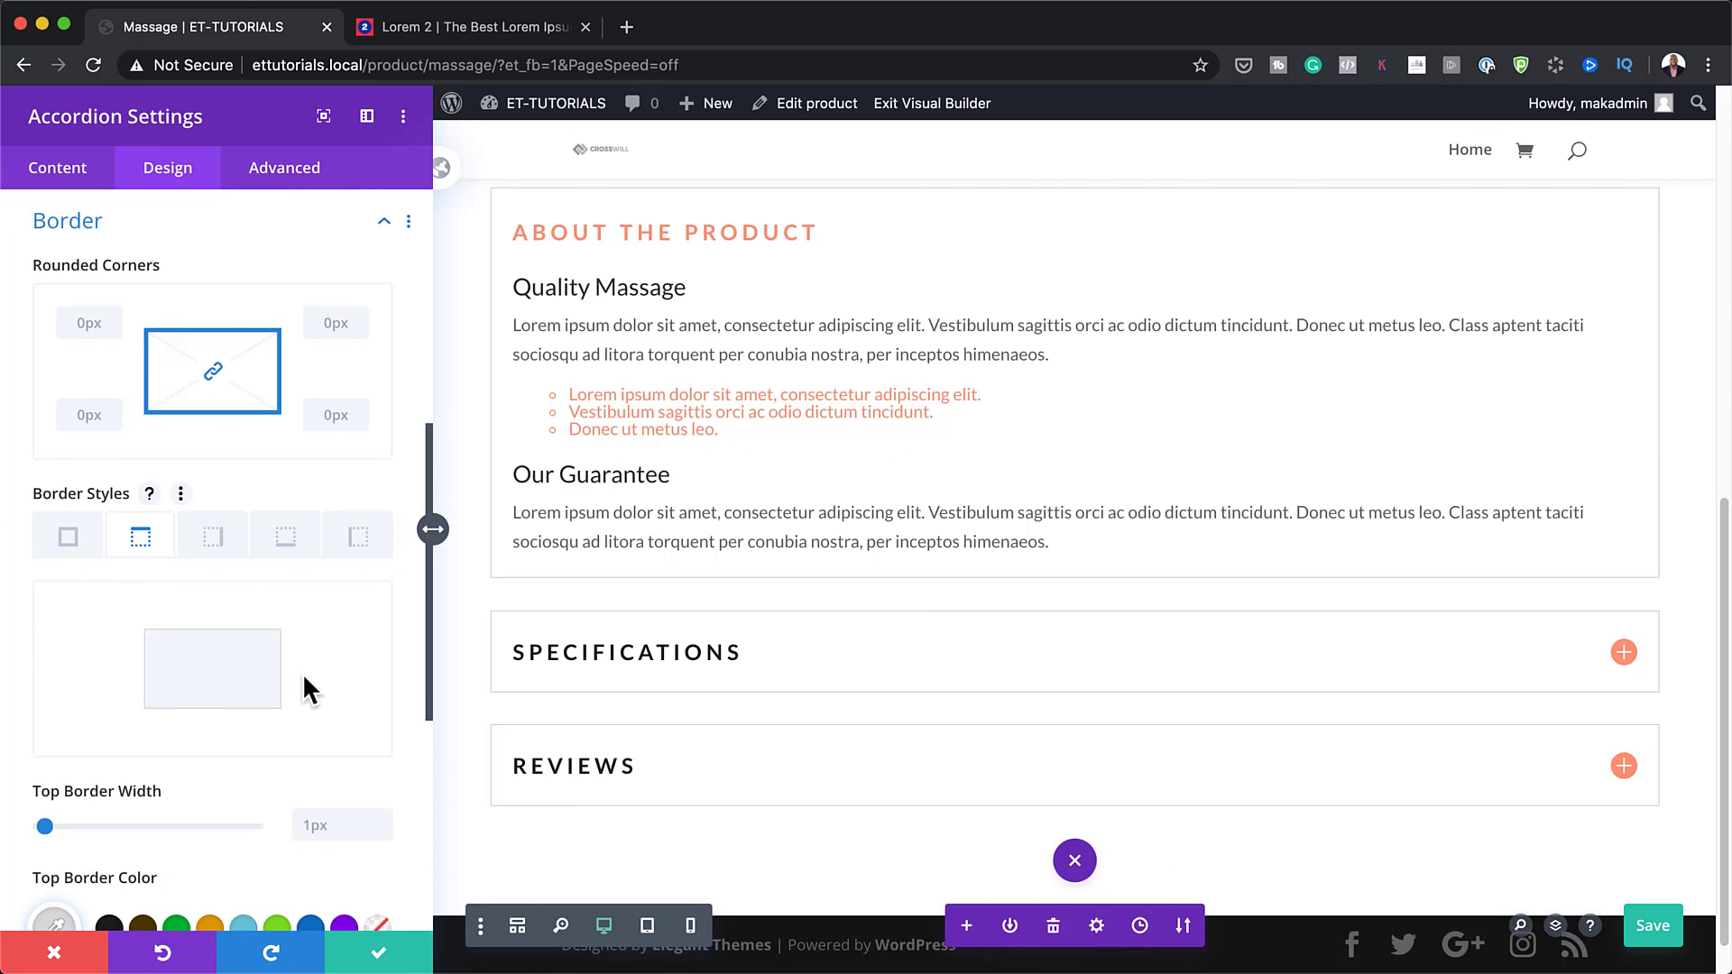
{"action": "scroll", "coordinate": [303, 671], "scroll_direction": "down", "scroll_amount": 1}
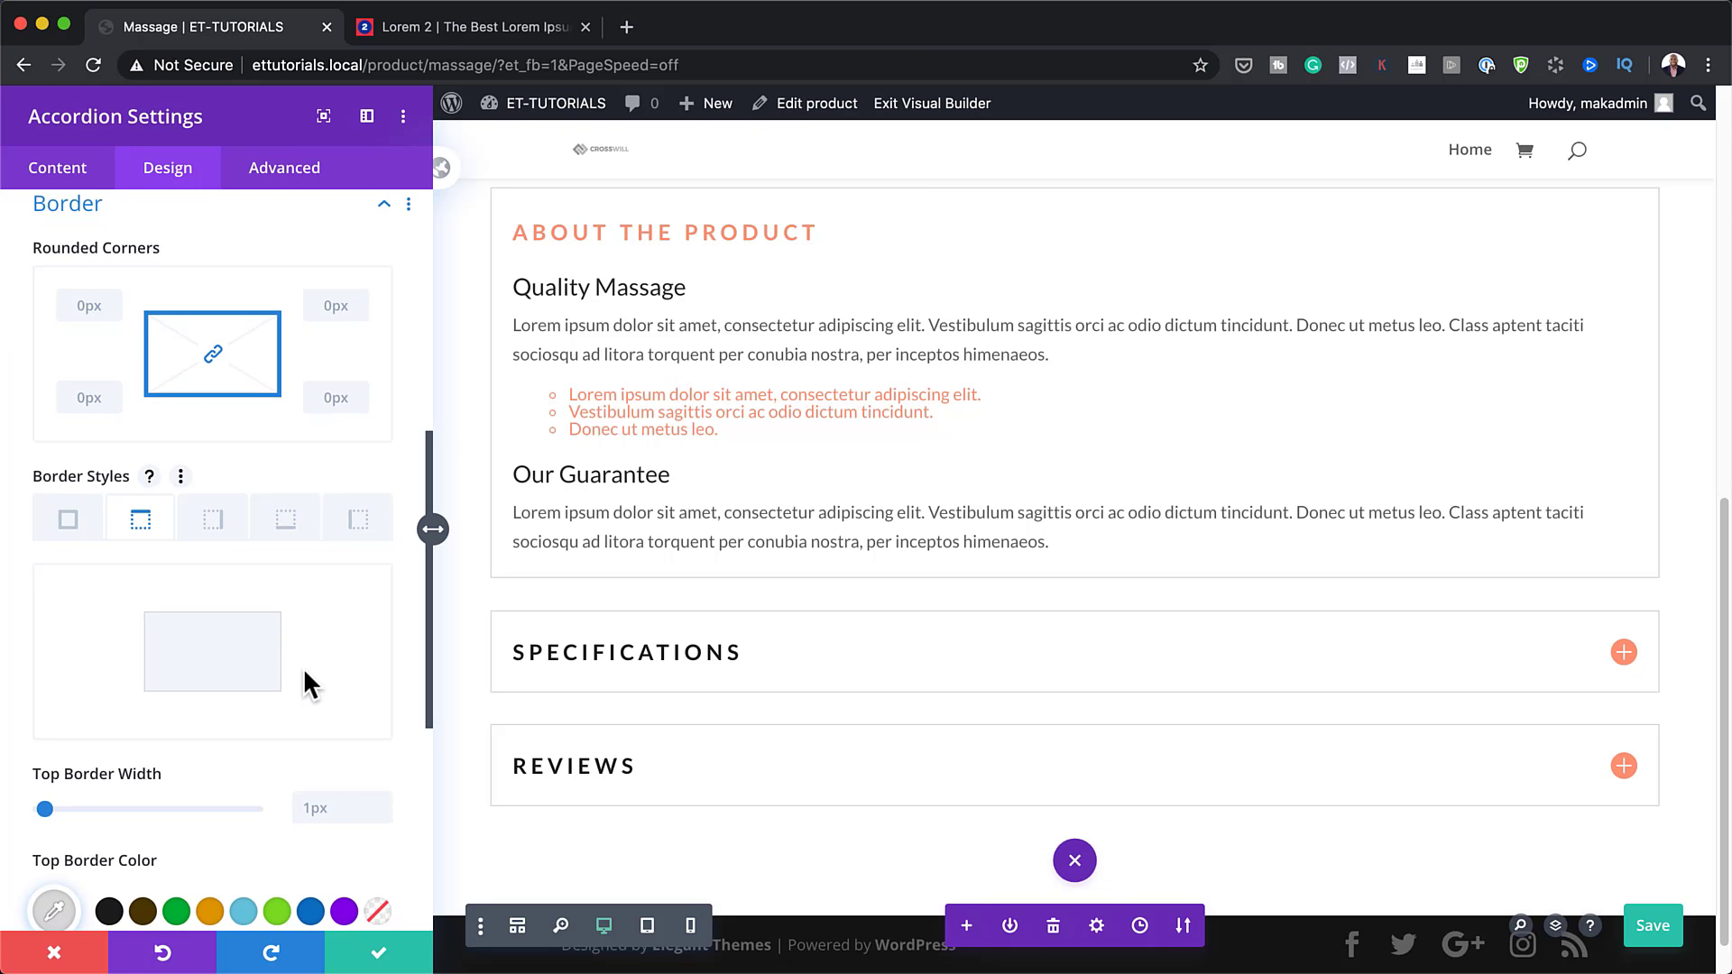
{"action": "scroll", "coordinate": [321, 809], "scroll_direction": "down", "scroll_amount": 4}
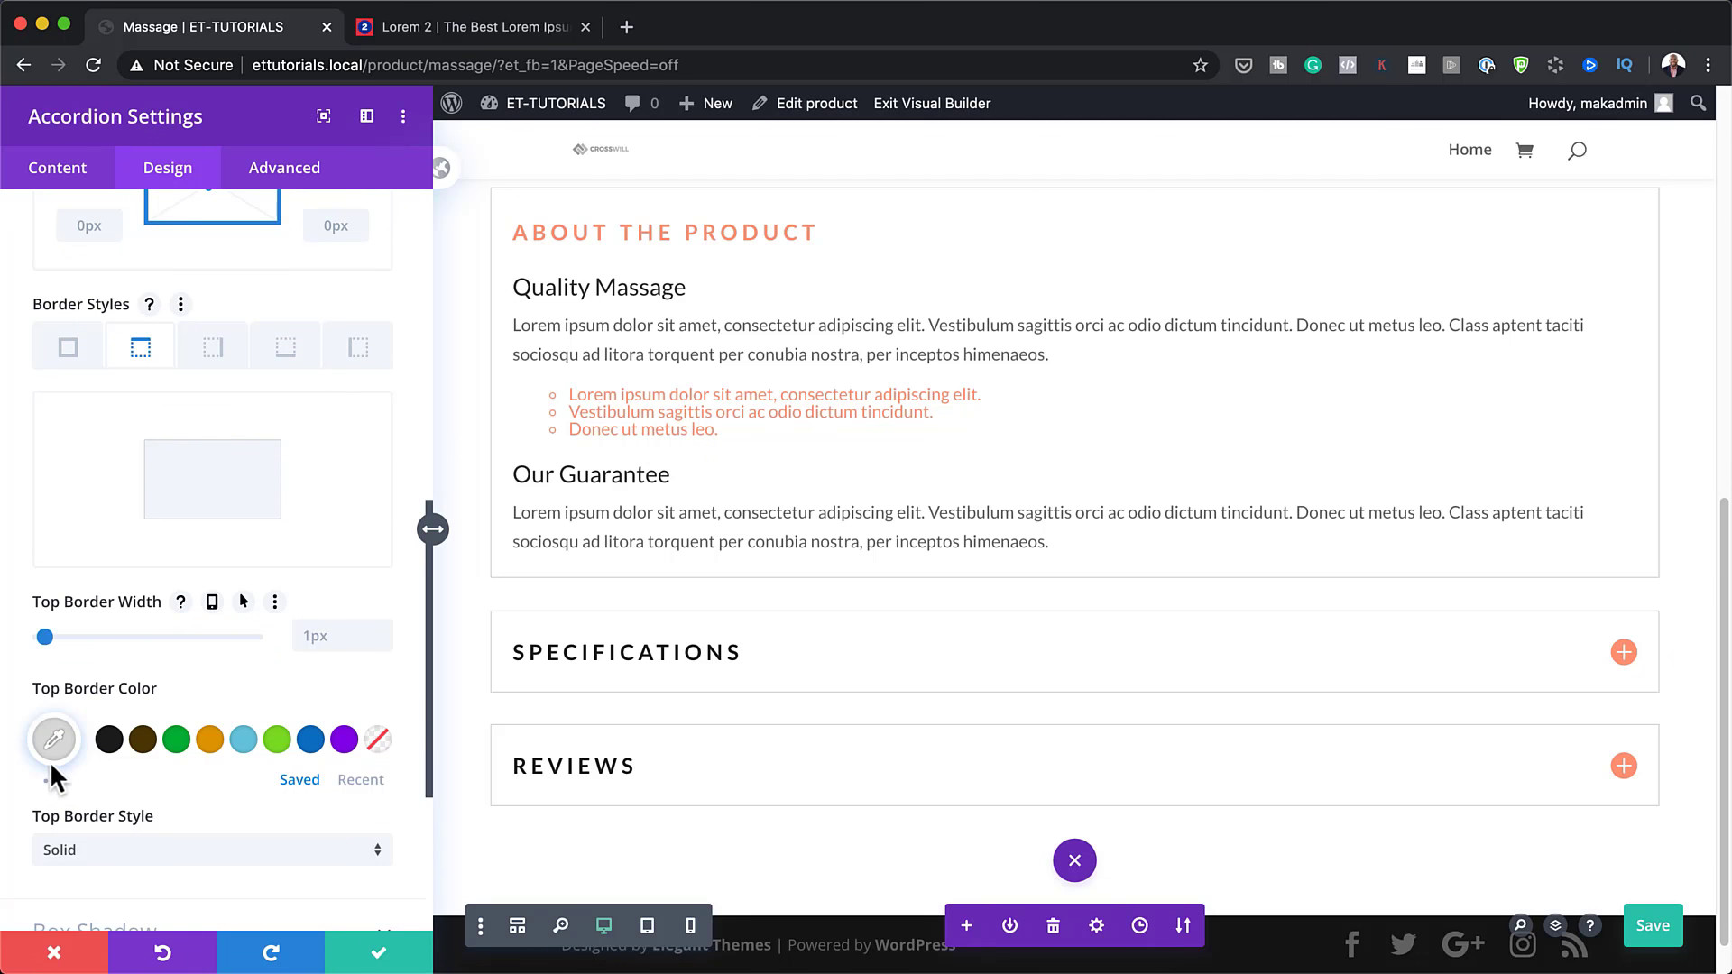
{"action": "left_click", "coordinate": [54, 738]}
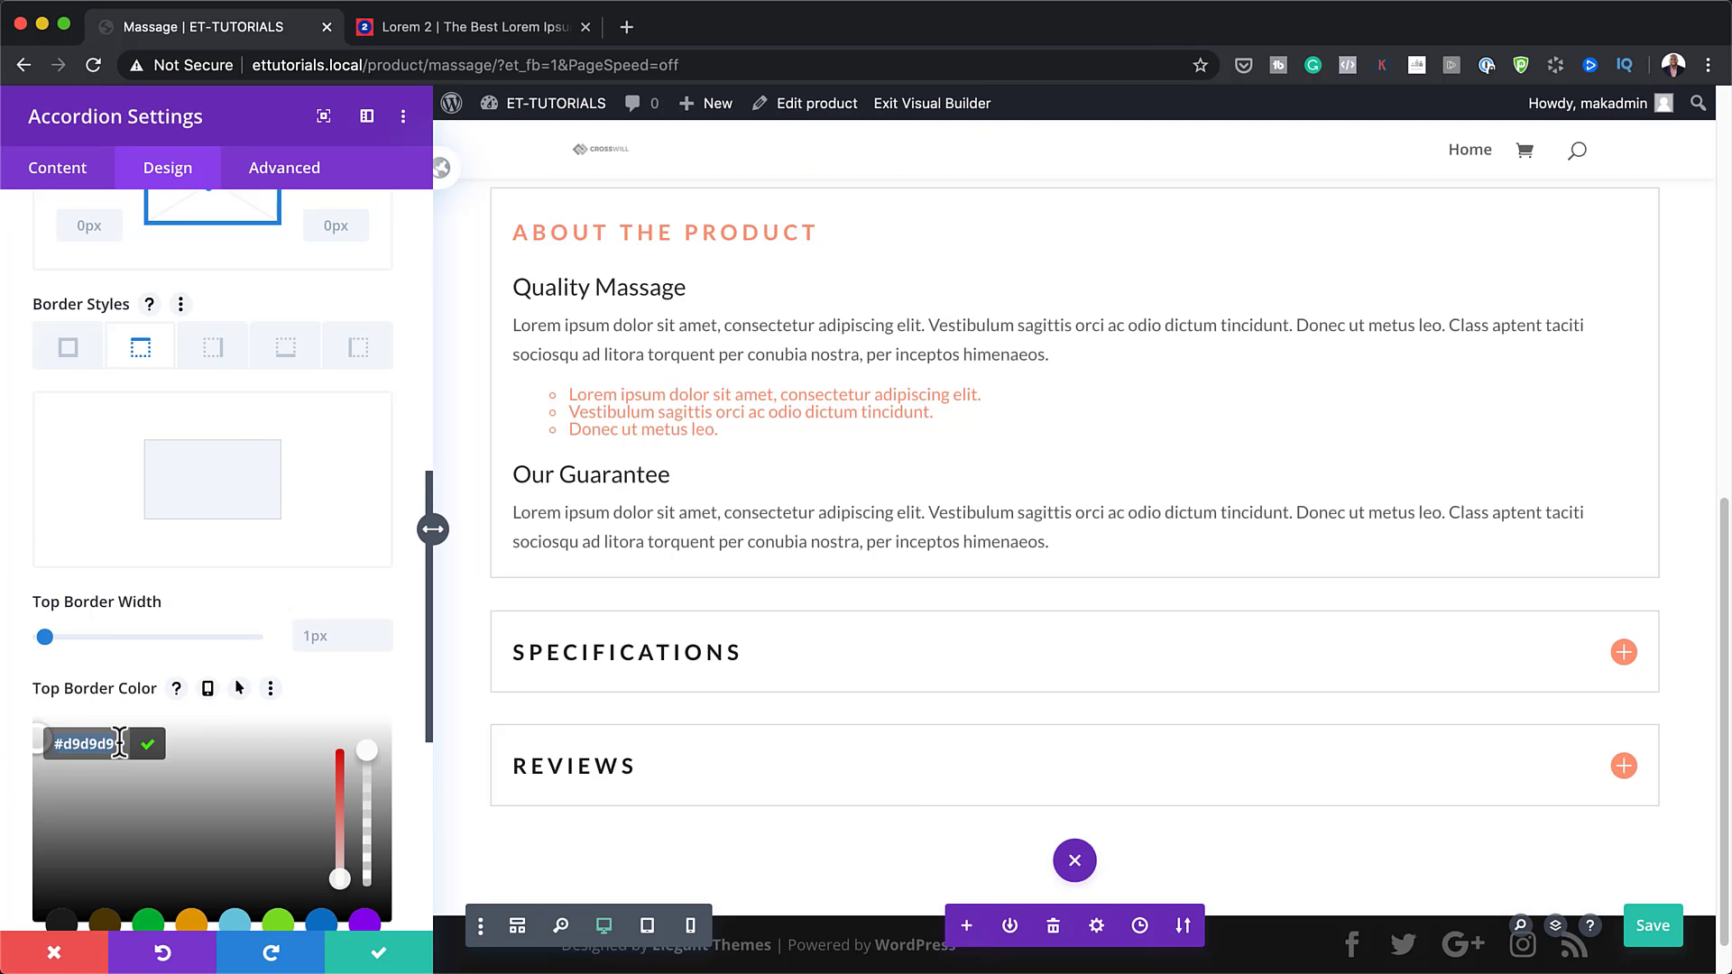
{"action": "type", "text": "#222222"}
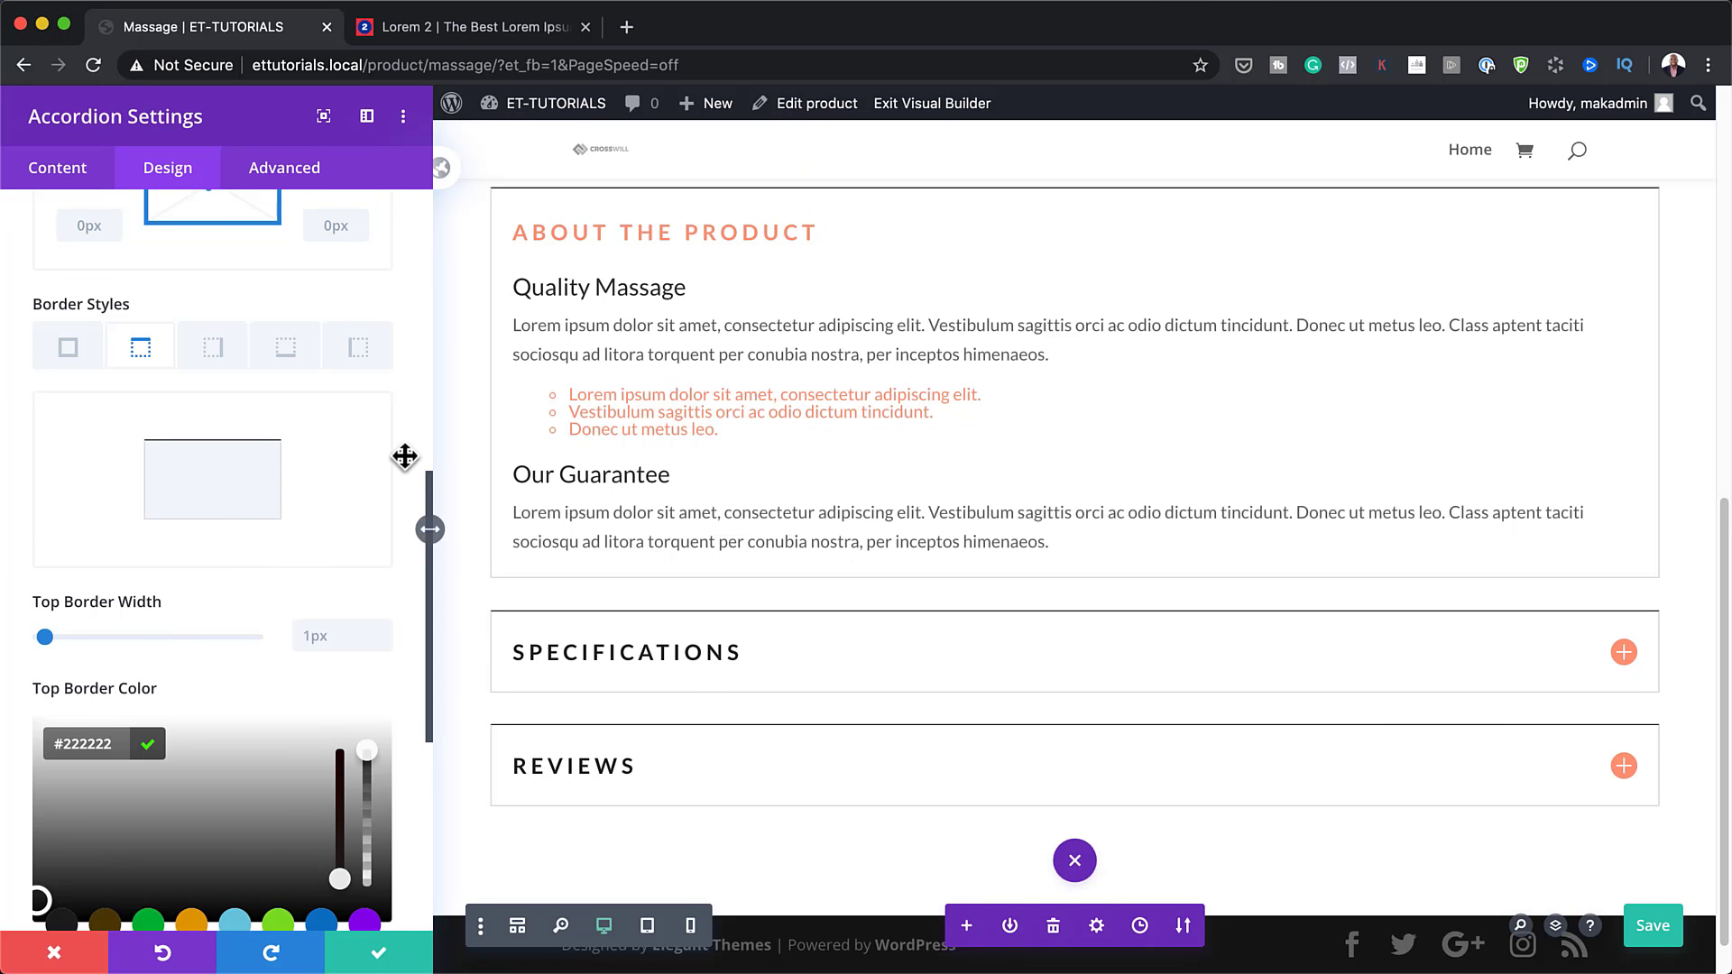
Step: Set the accordion's right, bottom and left border widths to 0px
{"action": "left_click", "coordinate": [212, 349]}
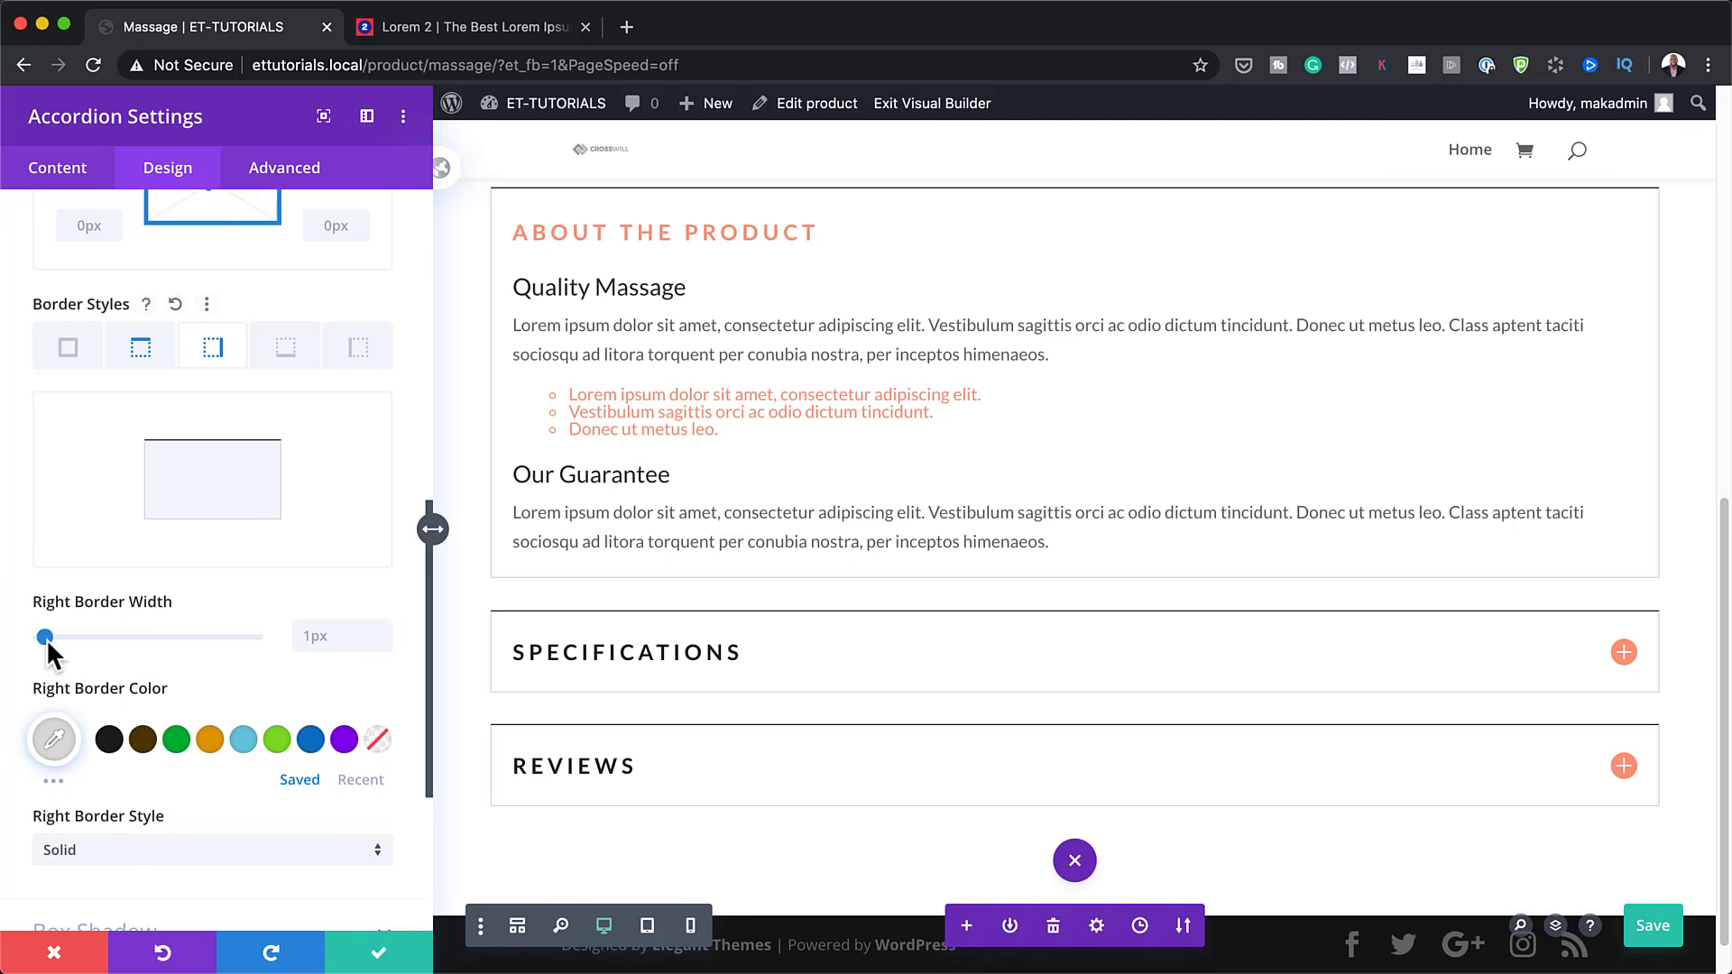
{"action": "left_click_drag", "start_coordinate": [45, 639], "coordinate": [13, 645]}
{"action": "left_click", "coordinate": [285, 348]}
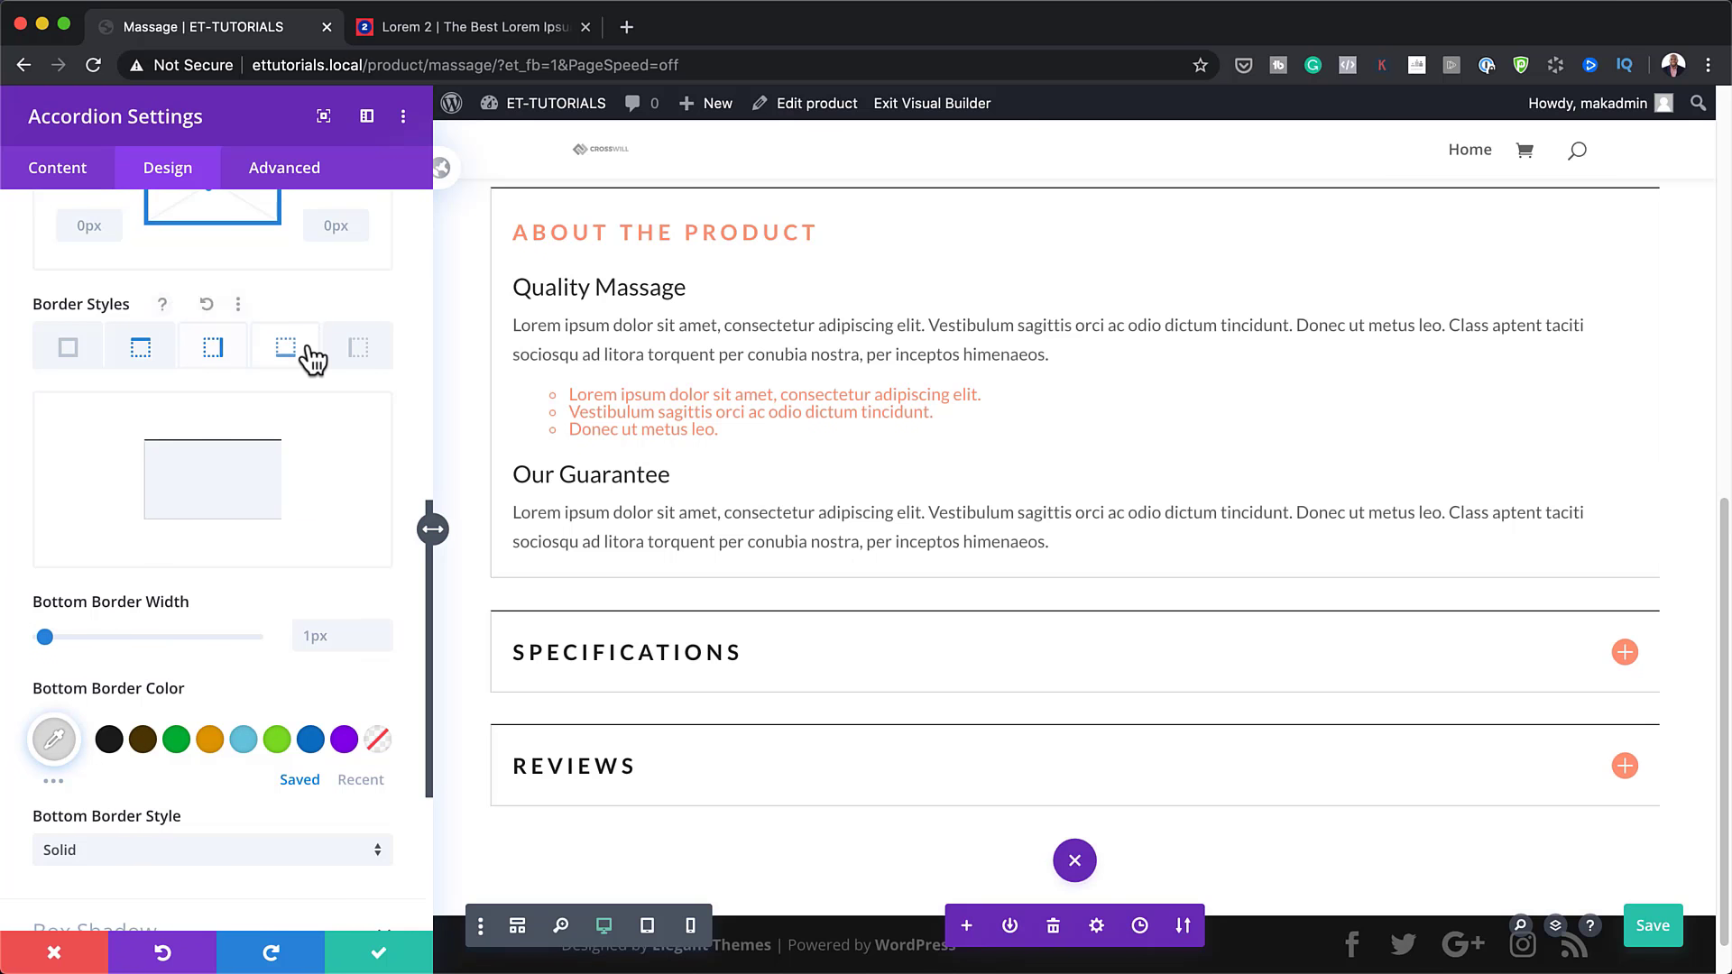
{"action": "left_click_drag", "start_coordinate": [45, 638], "coordinate": [7, 642]}
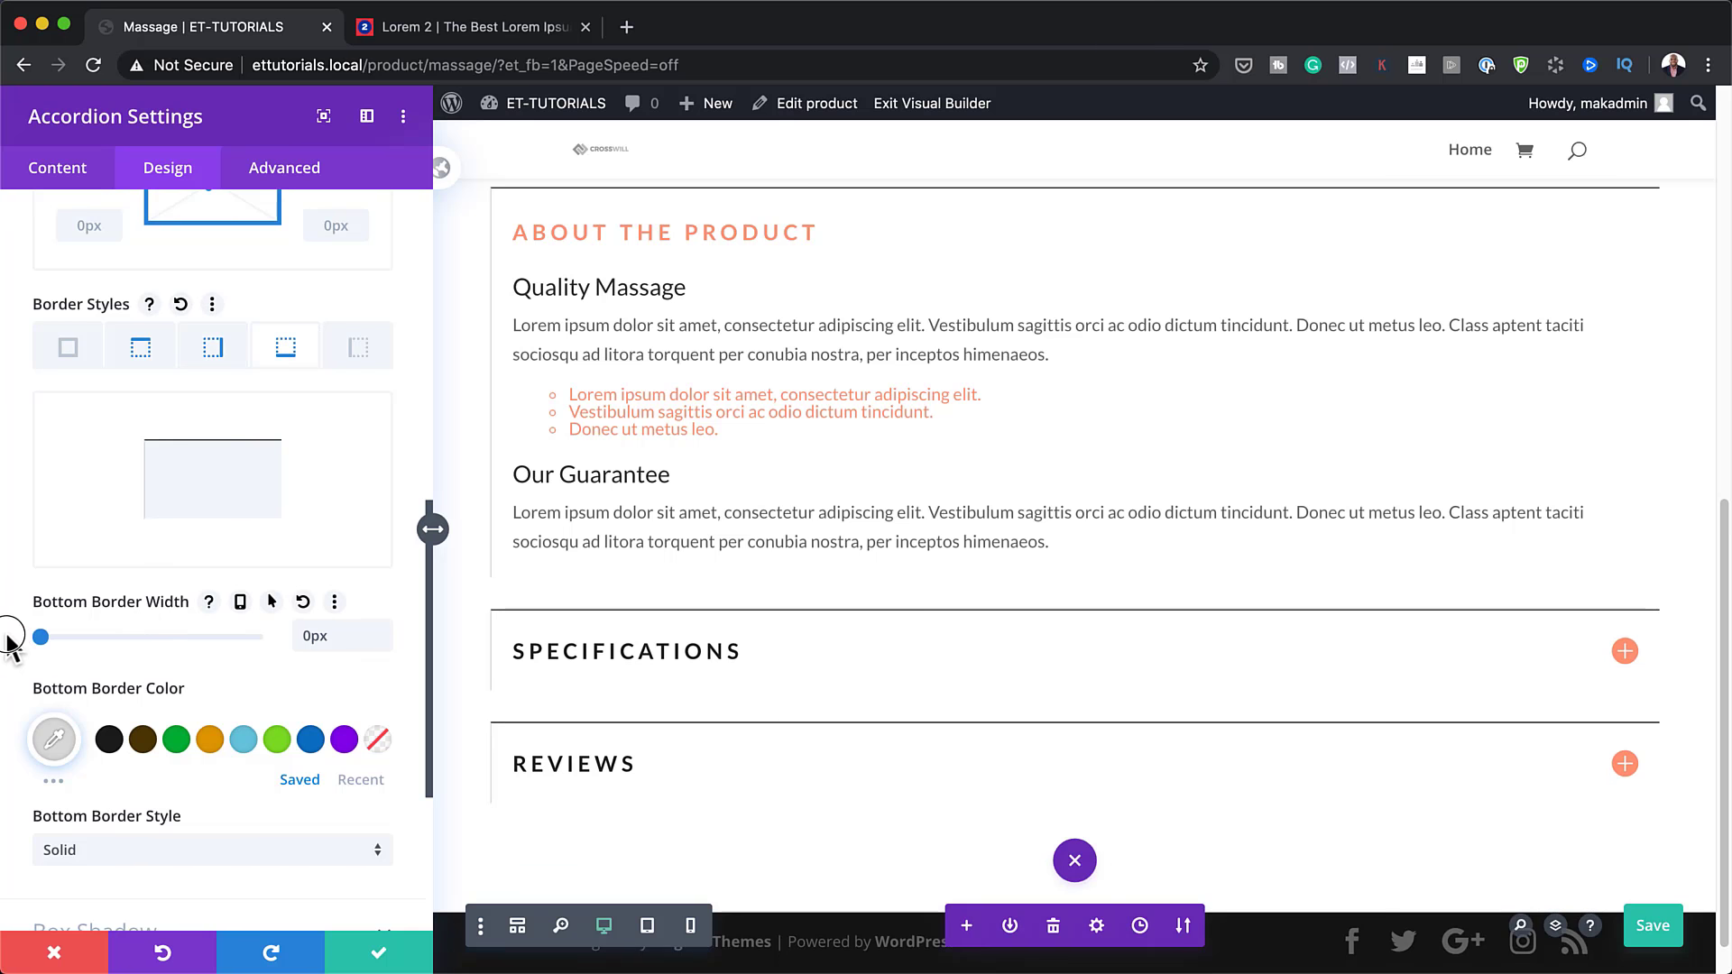
{"action": "left_click", "coordinate": [358, 347]}
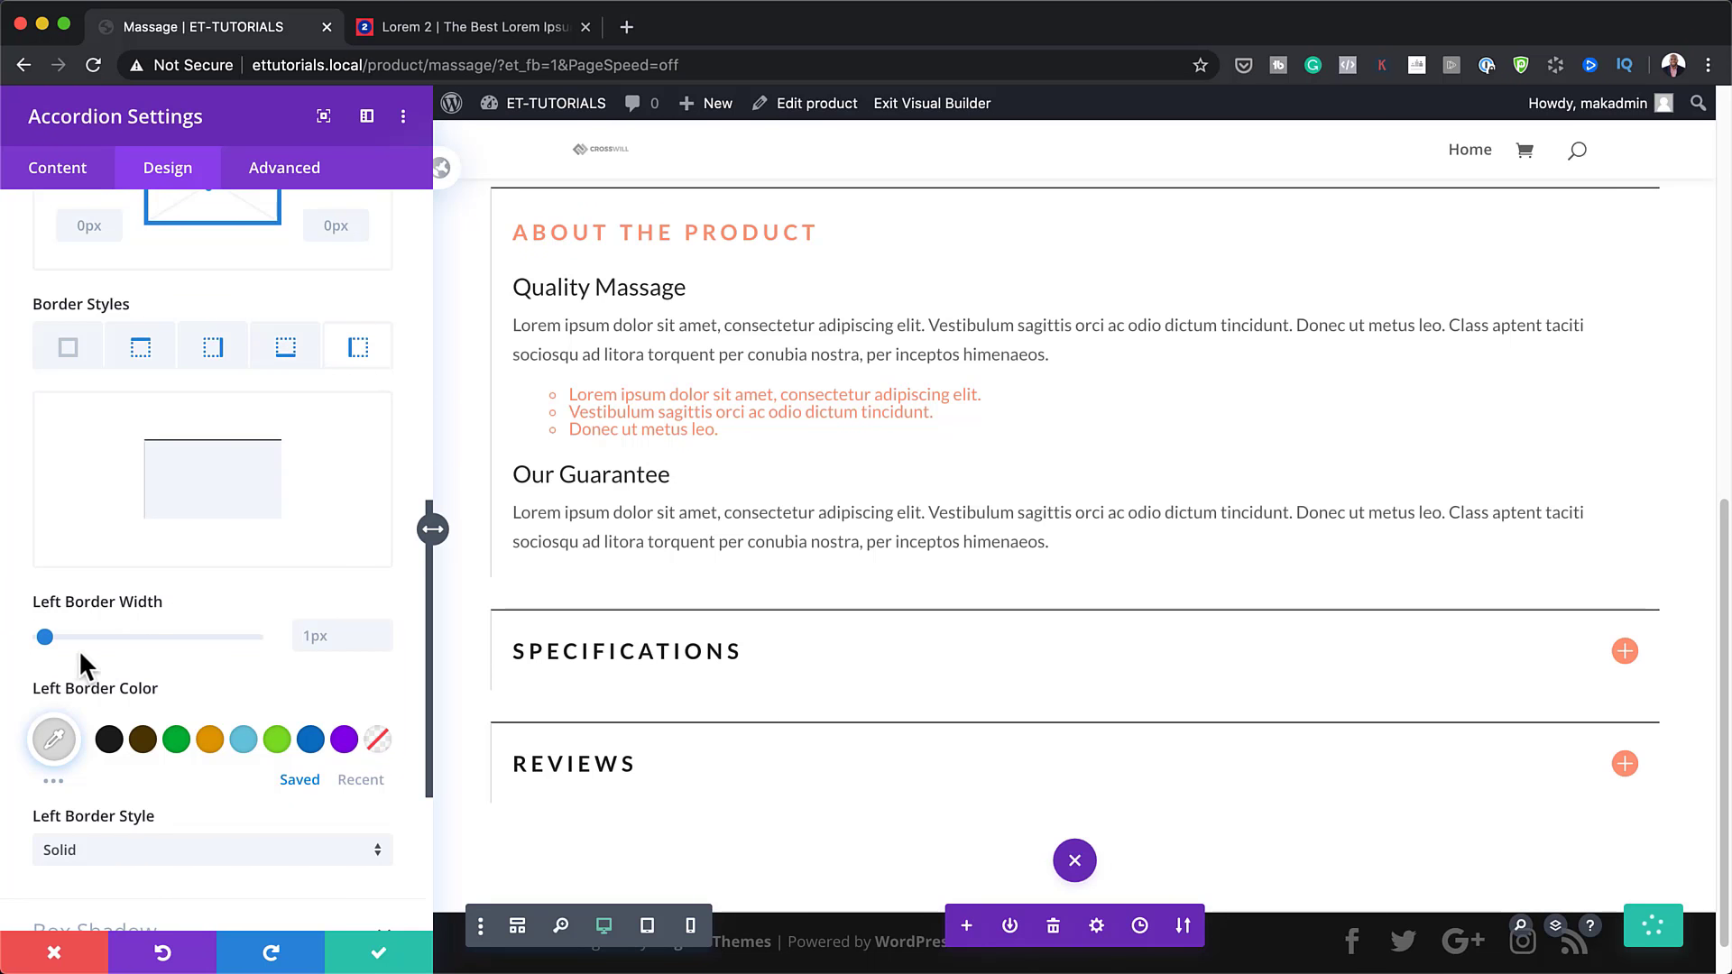
{"action": "left_click_drag", "start_coordinate": [41, 638], "coordinate": [4, 644]}
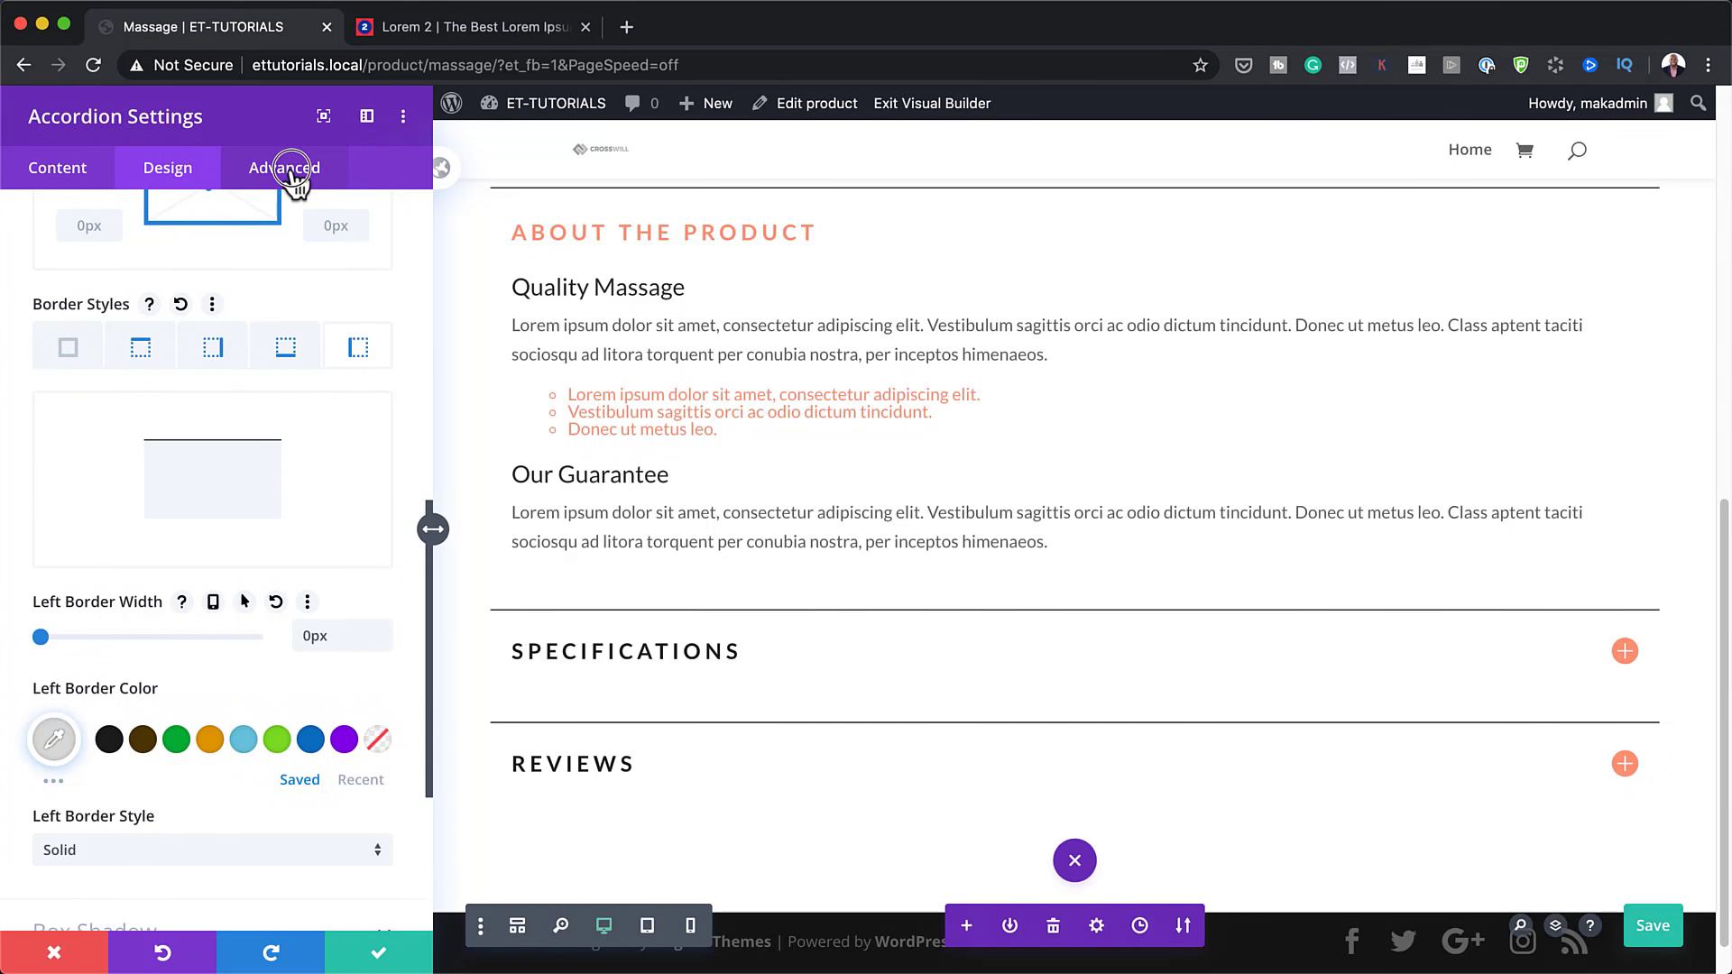
Step: Add the custom CSS "margin-bottom: 0px;" to the accordion's Toggle element and save the module settings
{"action": "left_click", "coordinate": [289, 172]}
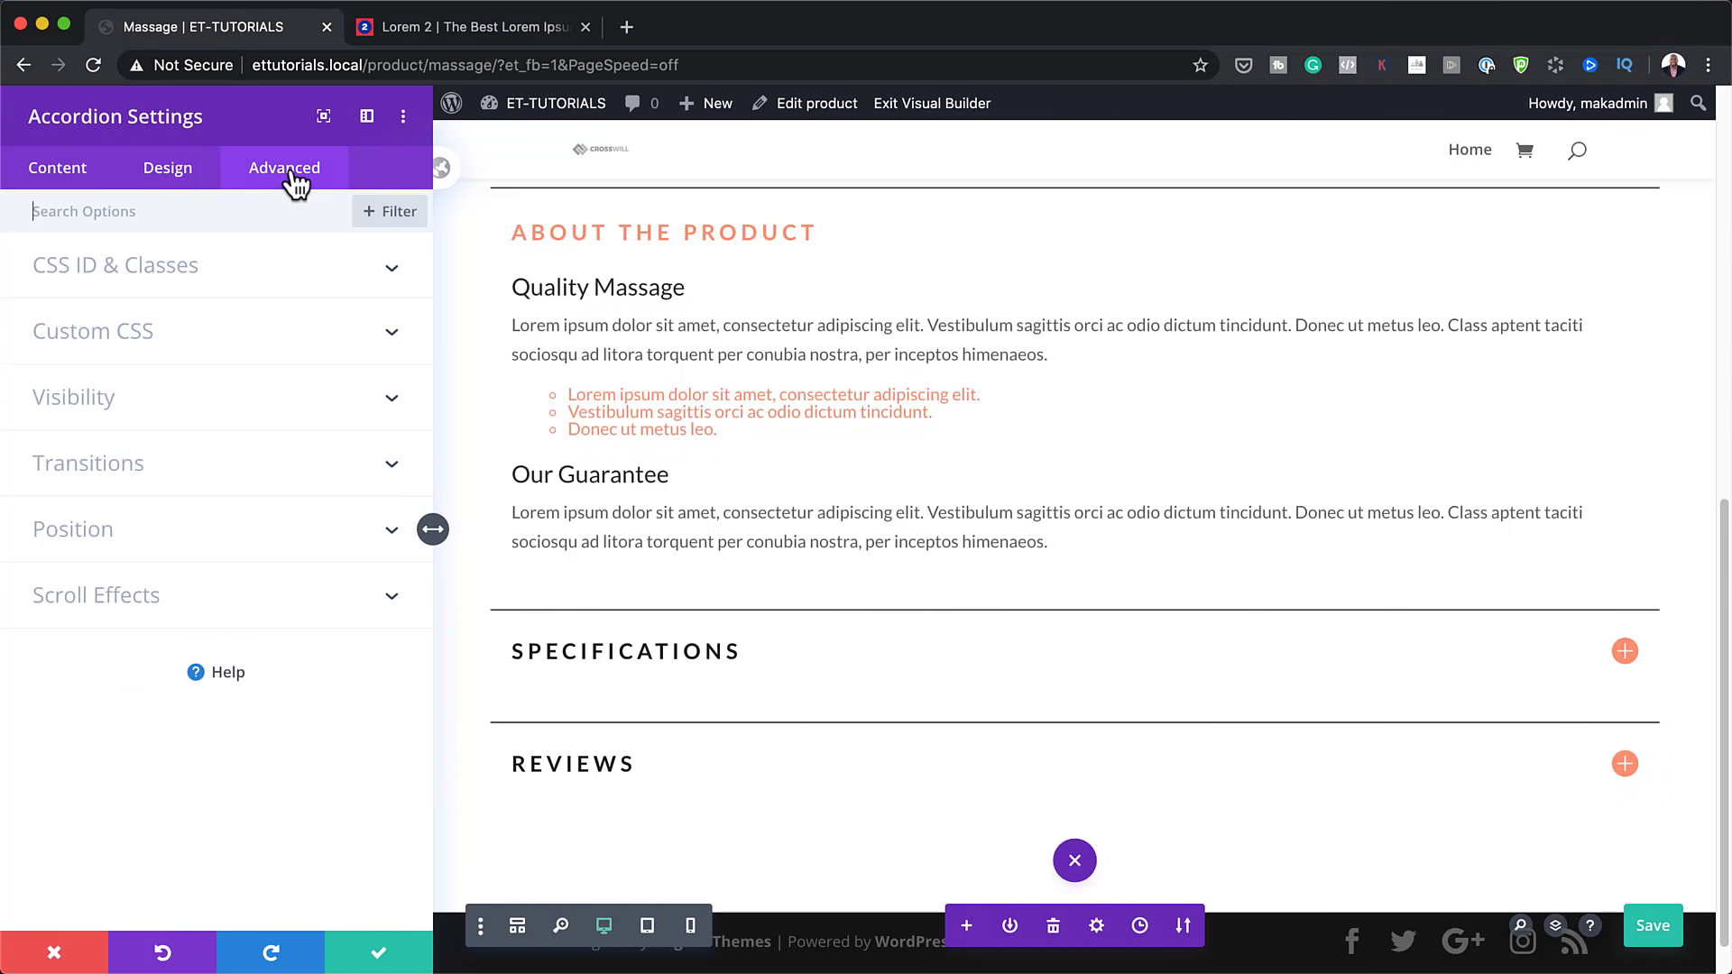
{"action": "left_click", "coordinate": [149, 347]}
{"action": "scroll", "coordinate": [207, 611], "scroll_direction": "down", "scroll_amount": 3}
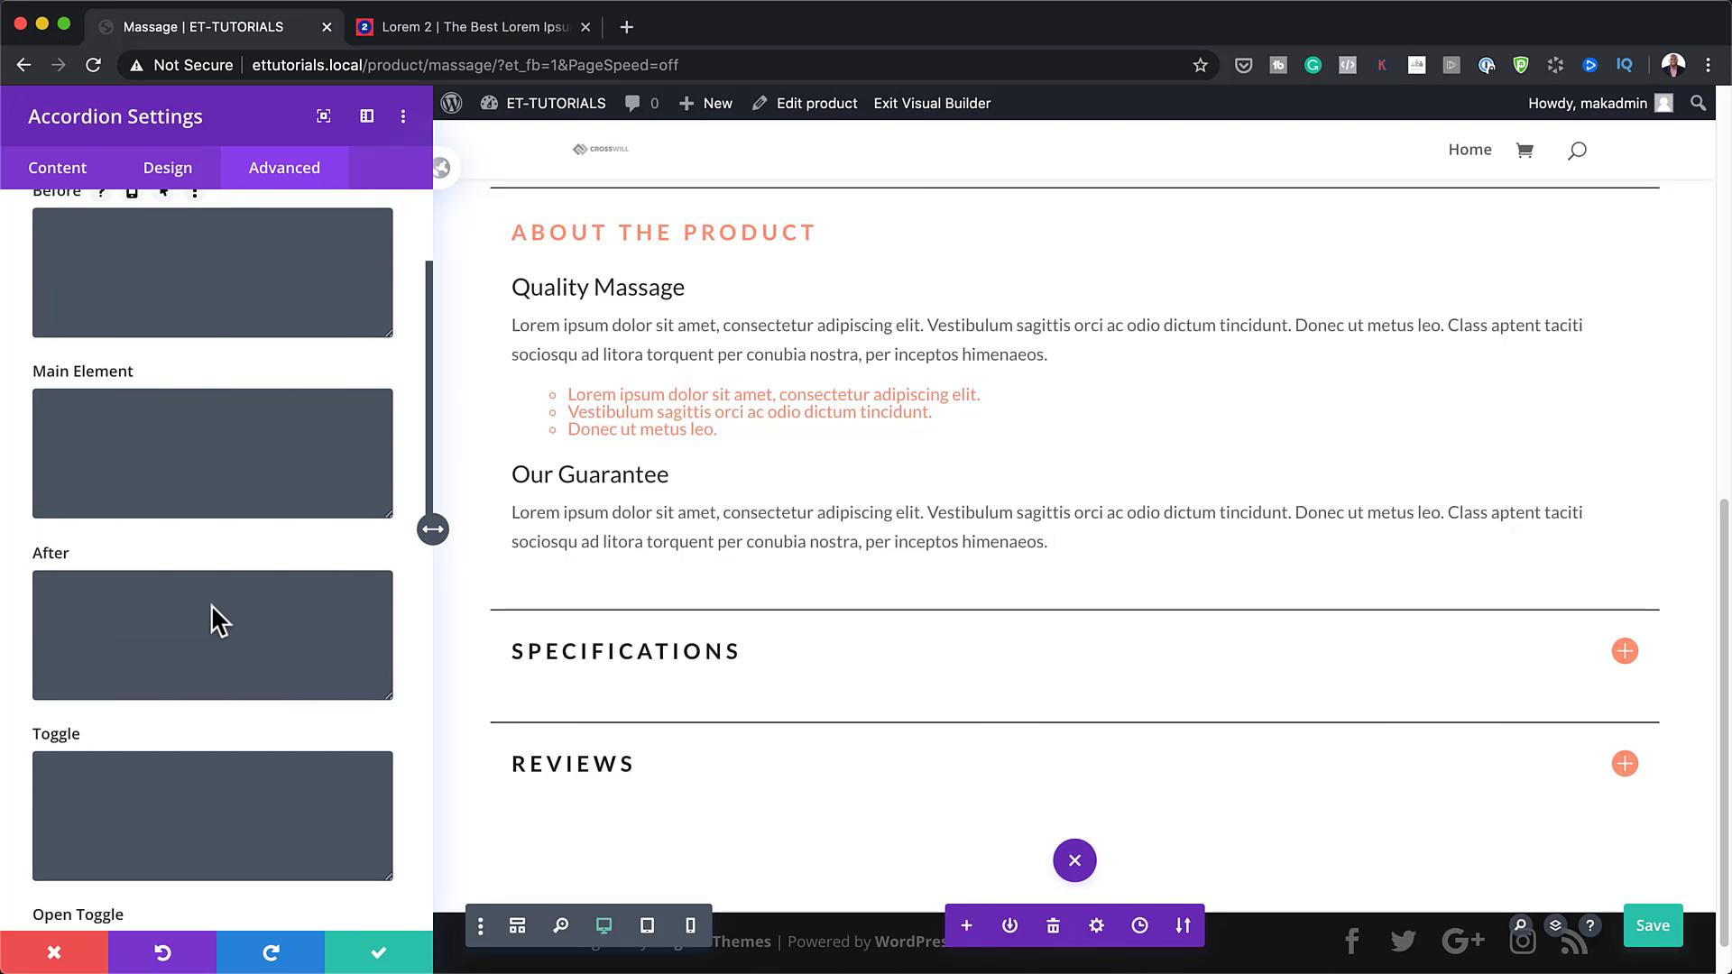
{"action": "left_click", "coordinate": [147, 669]}
{"action": "type", "text": "margin-bottom: 0px;"}
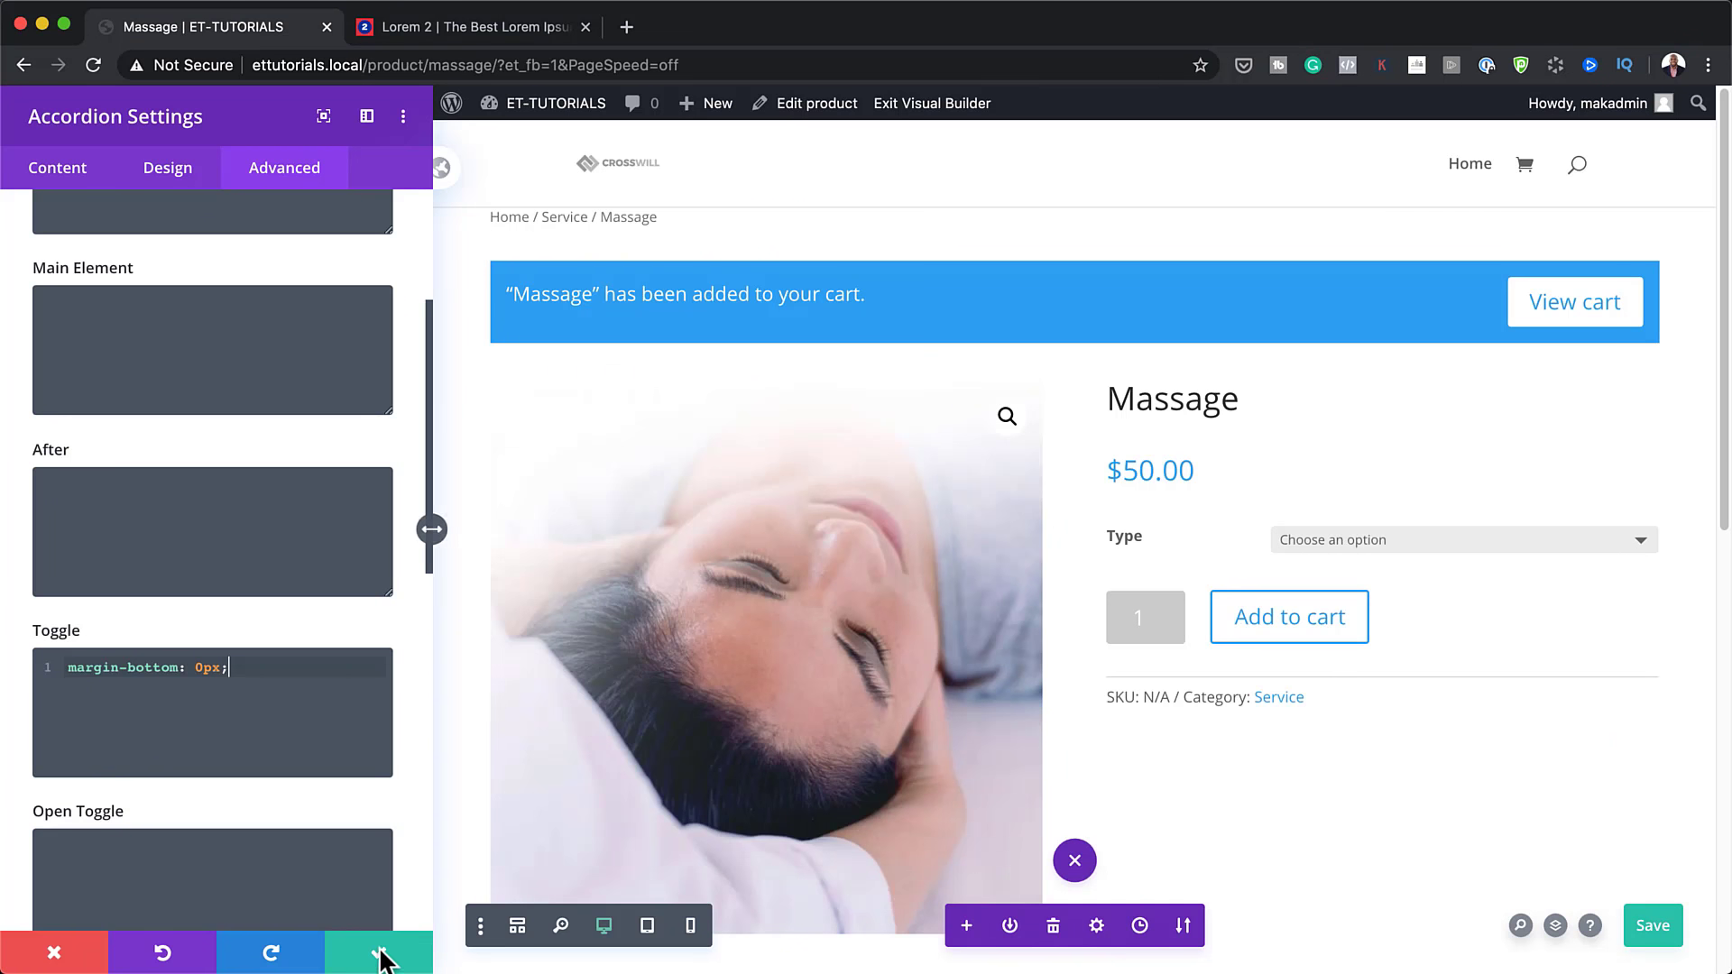
{"action": "left_click", "coordinate": [378, 953]}
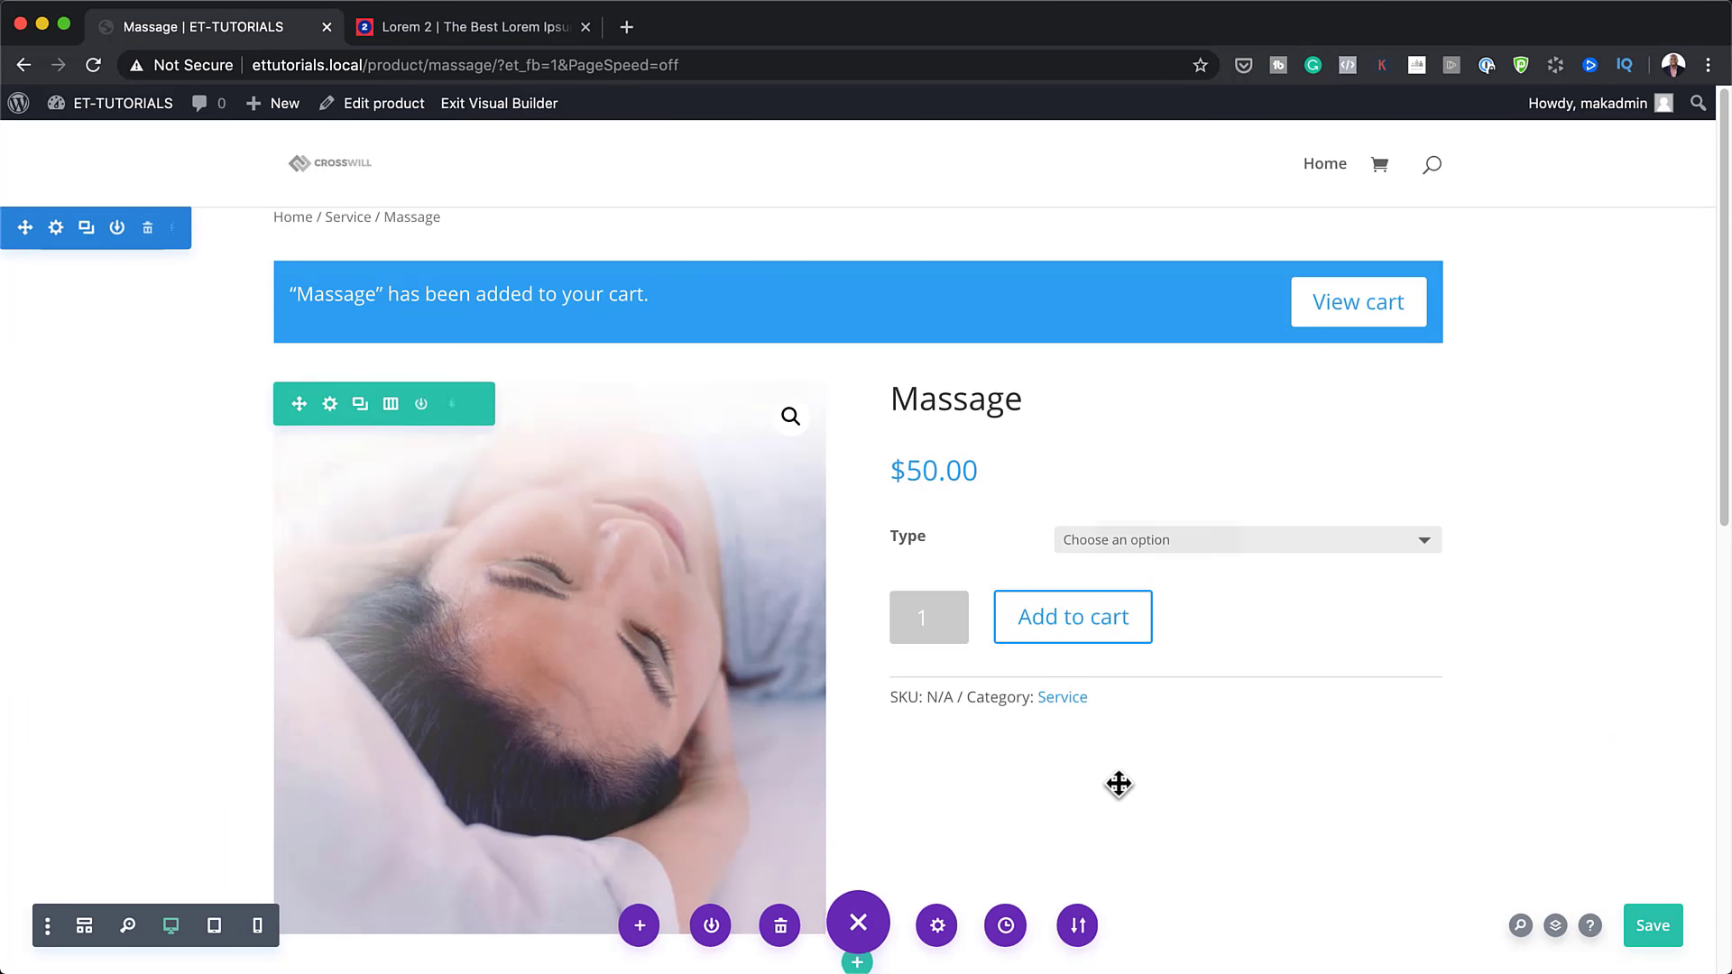
Step: Set the price text font of the Woo Price module to Lato
{"action": "scroll", "coordinate": [1117, 786], "scroll_direction": "down", "scroll_amount": 3}
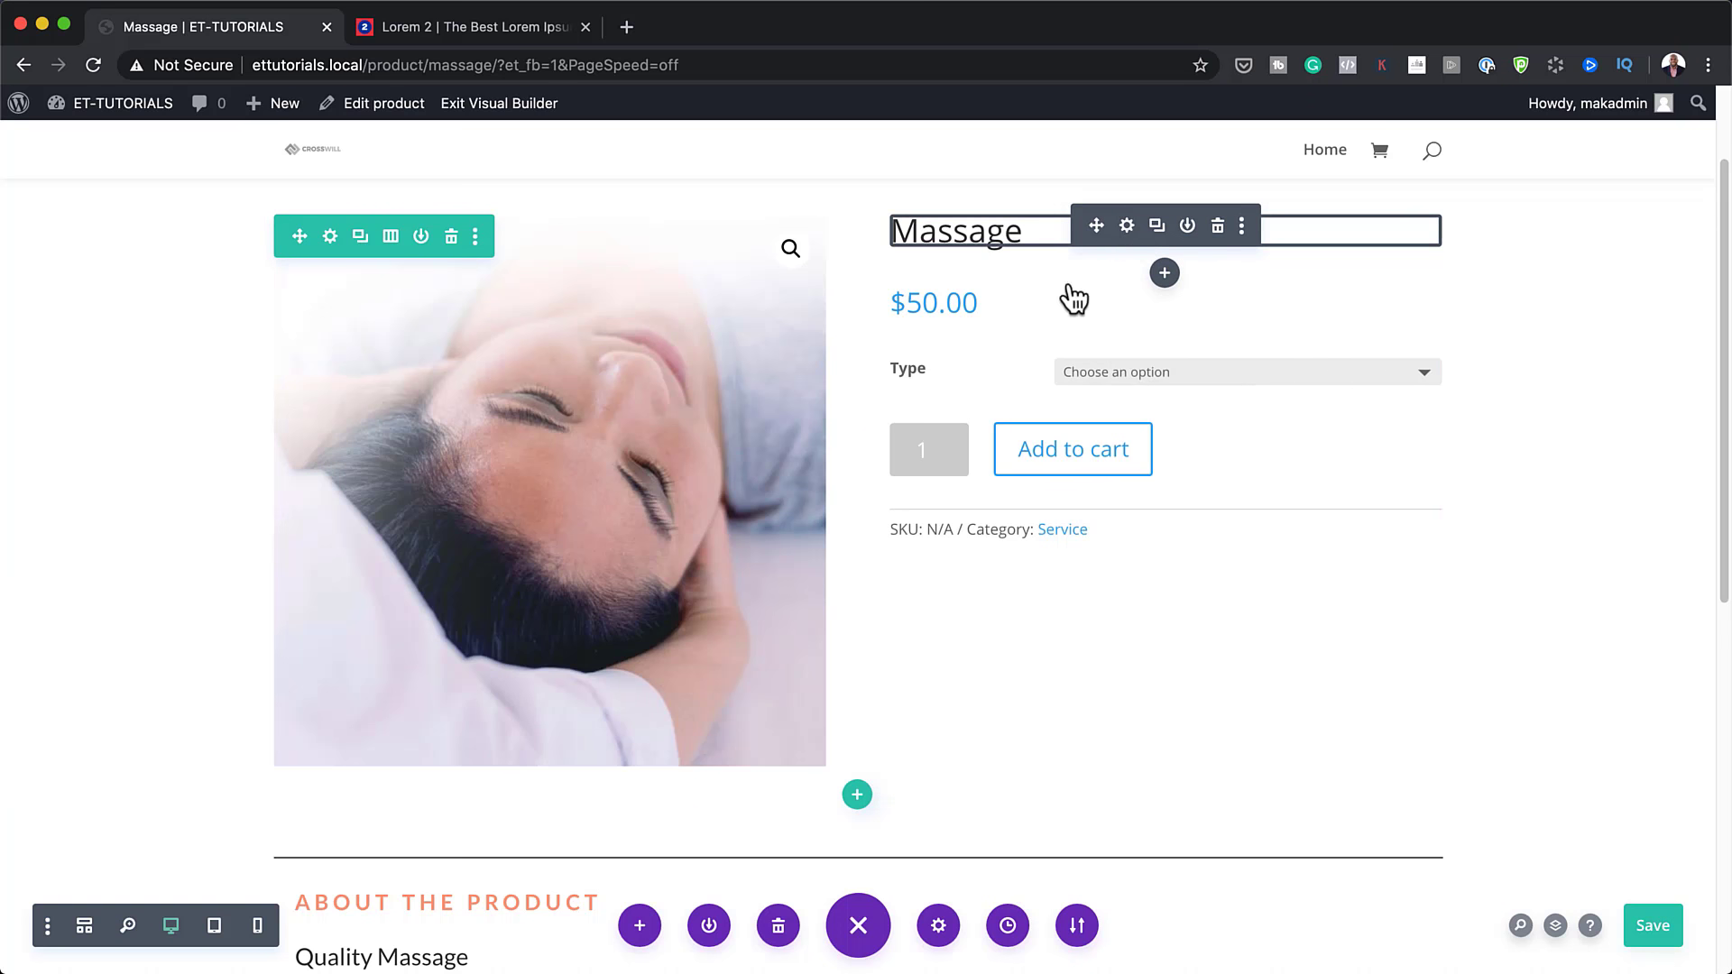
{"action": "left_click", "coordinate": [1126, 290]}
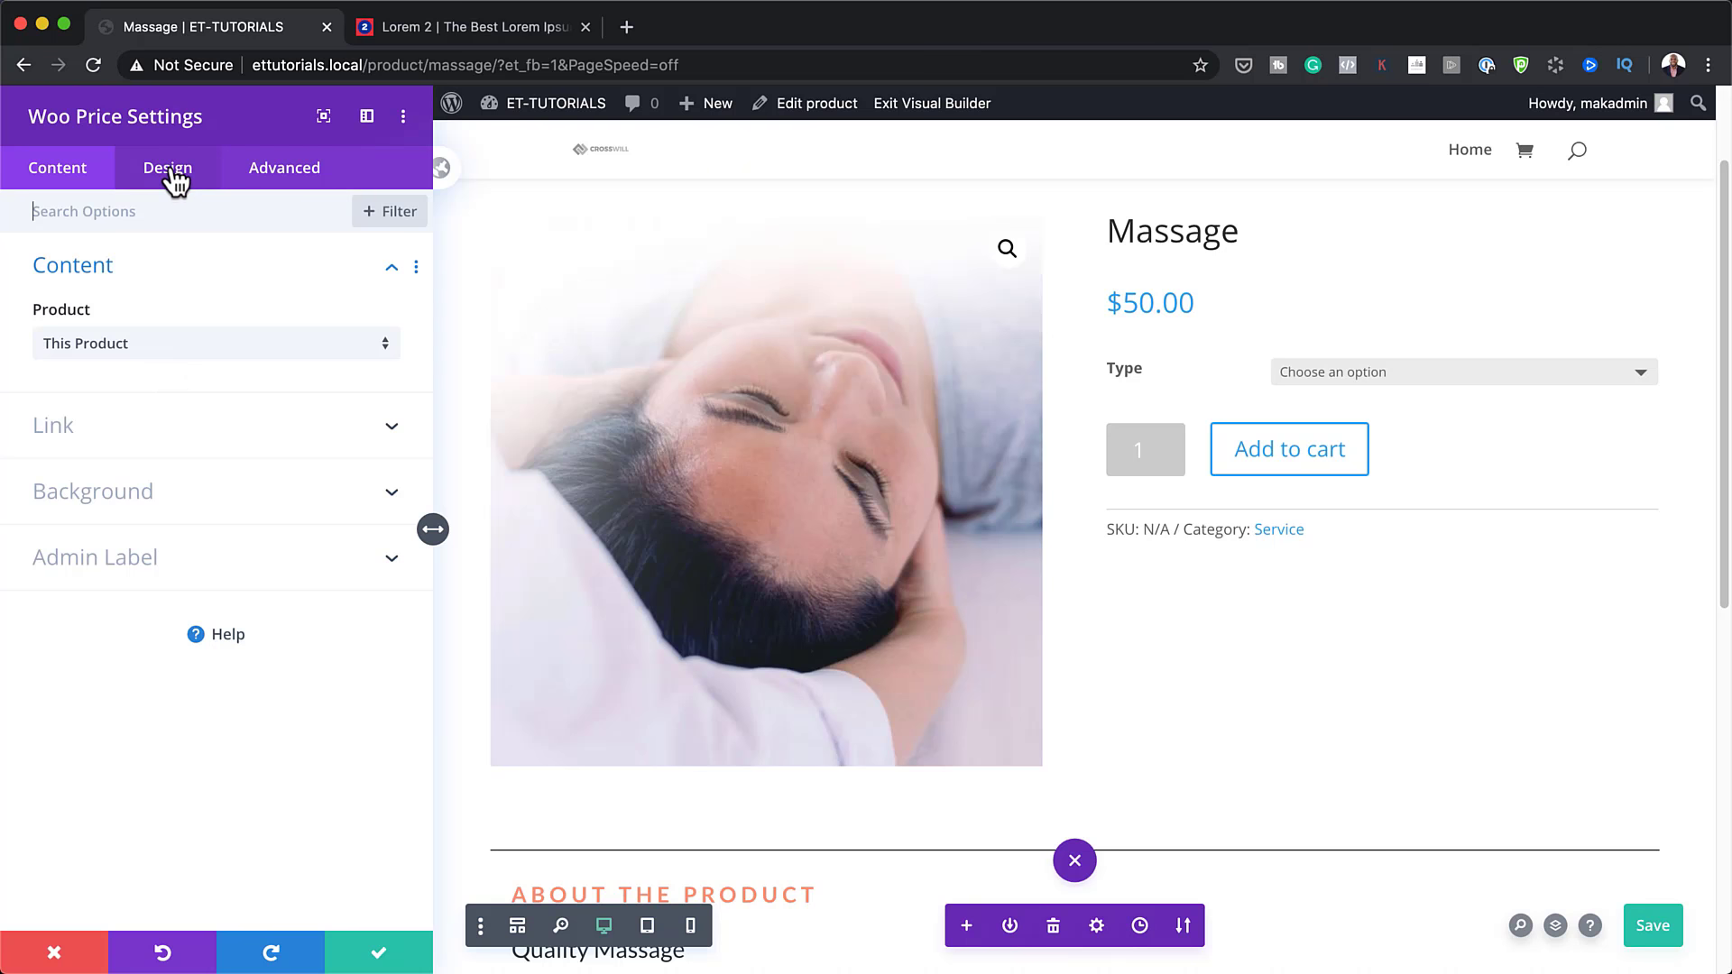
{"action": "left_click", "coordinate": [173, 186]}
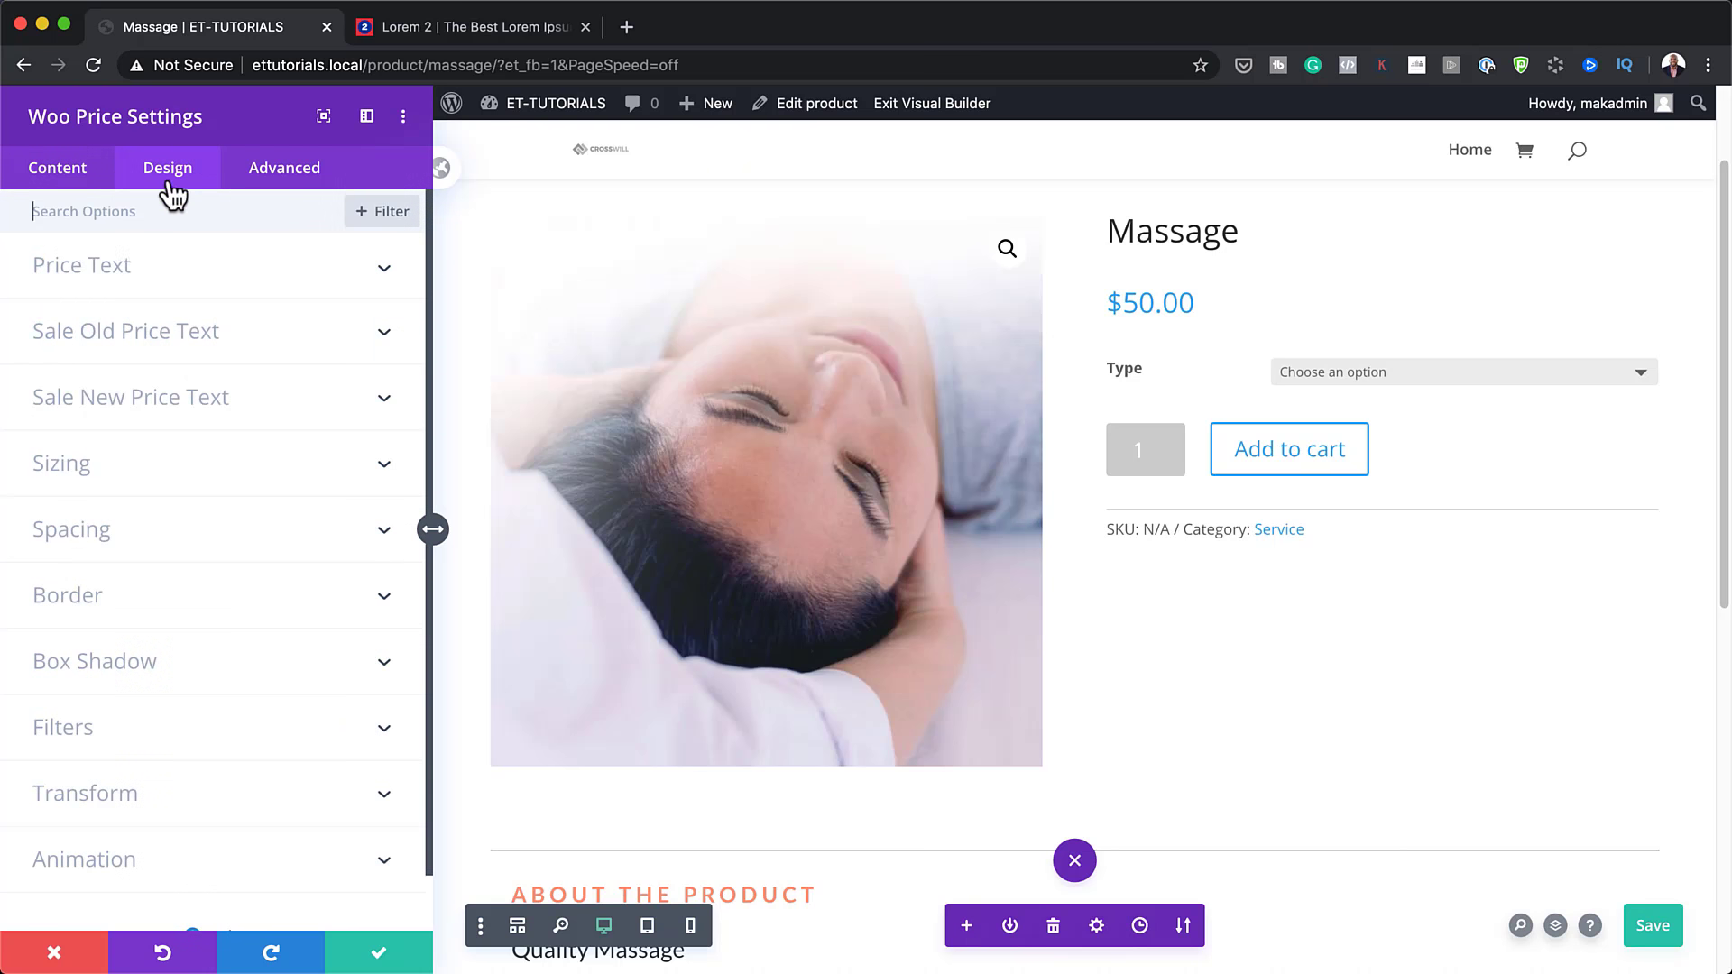
{"action": "left_click", "coordinate": [144, 283]}
{"action": "left_click", "coordinate": [156, 354]}
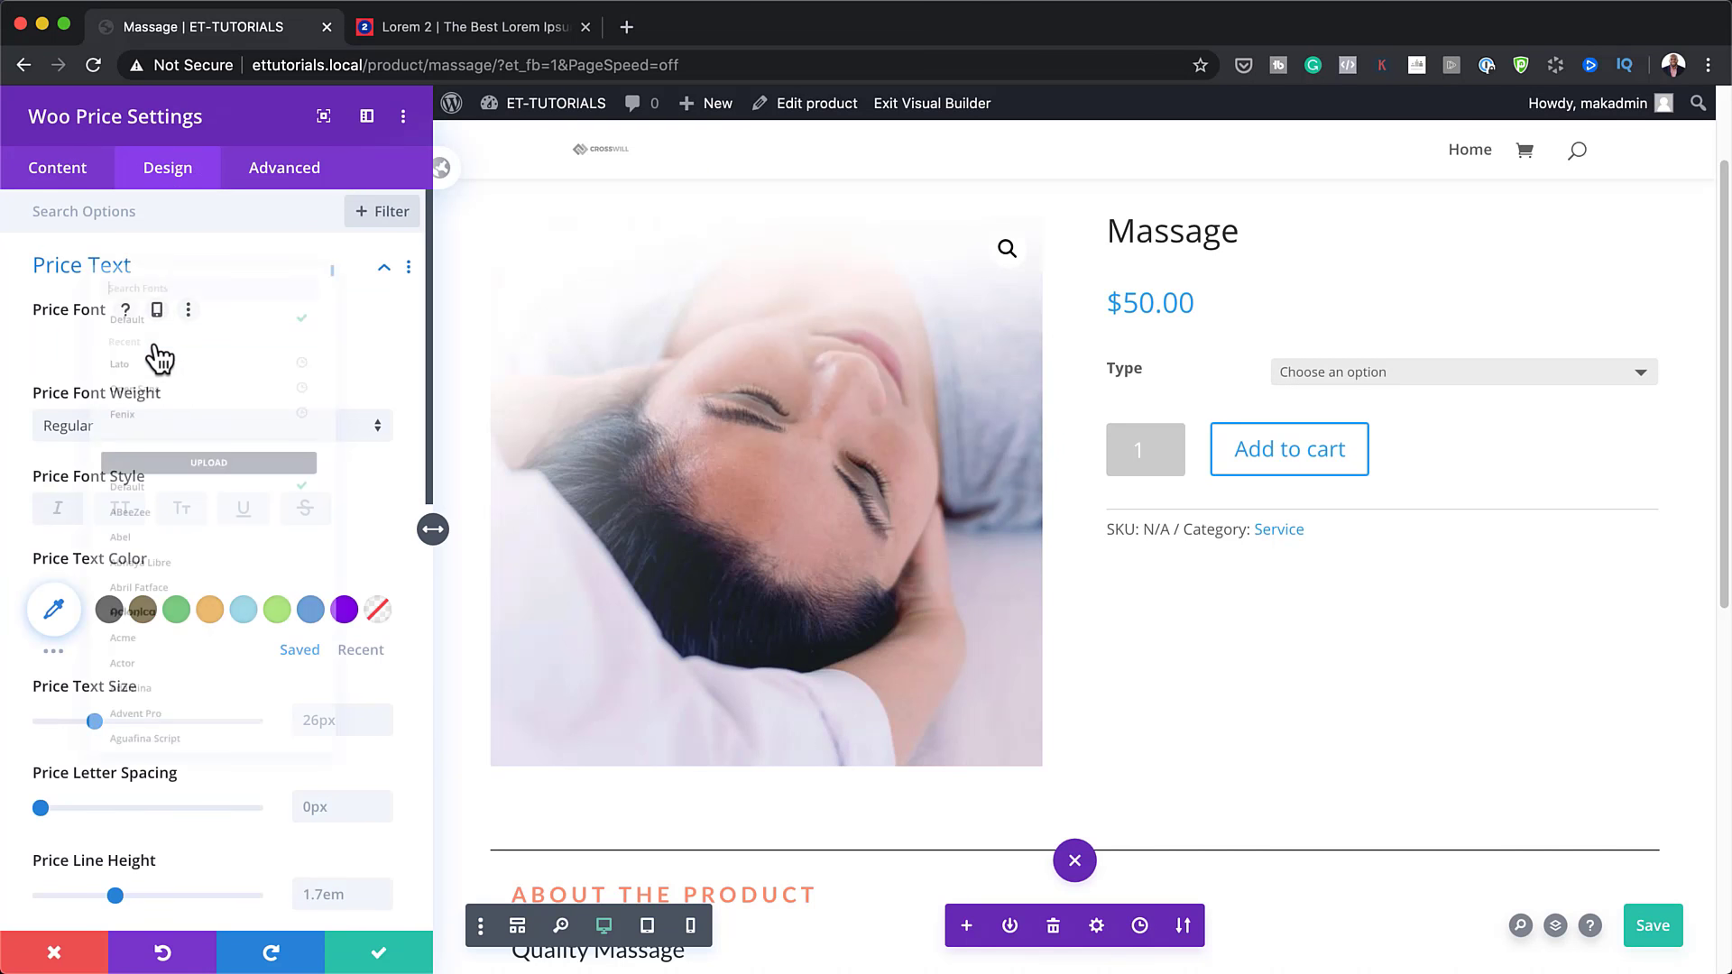
{"action": "left_click", "coordinate": [156, 303]}
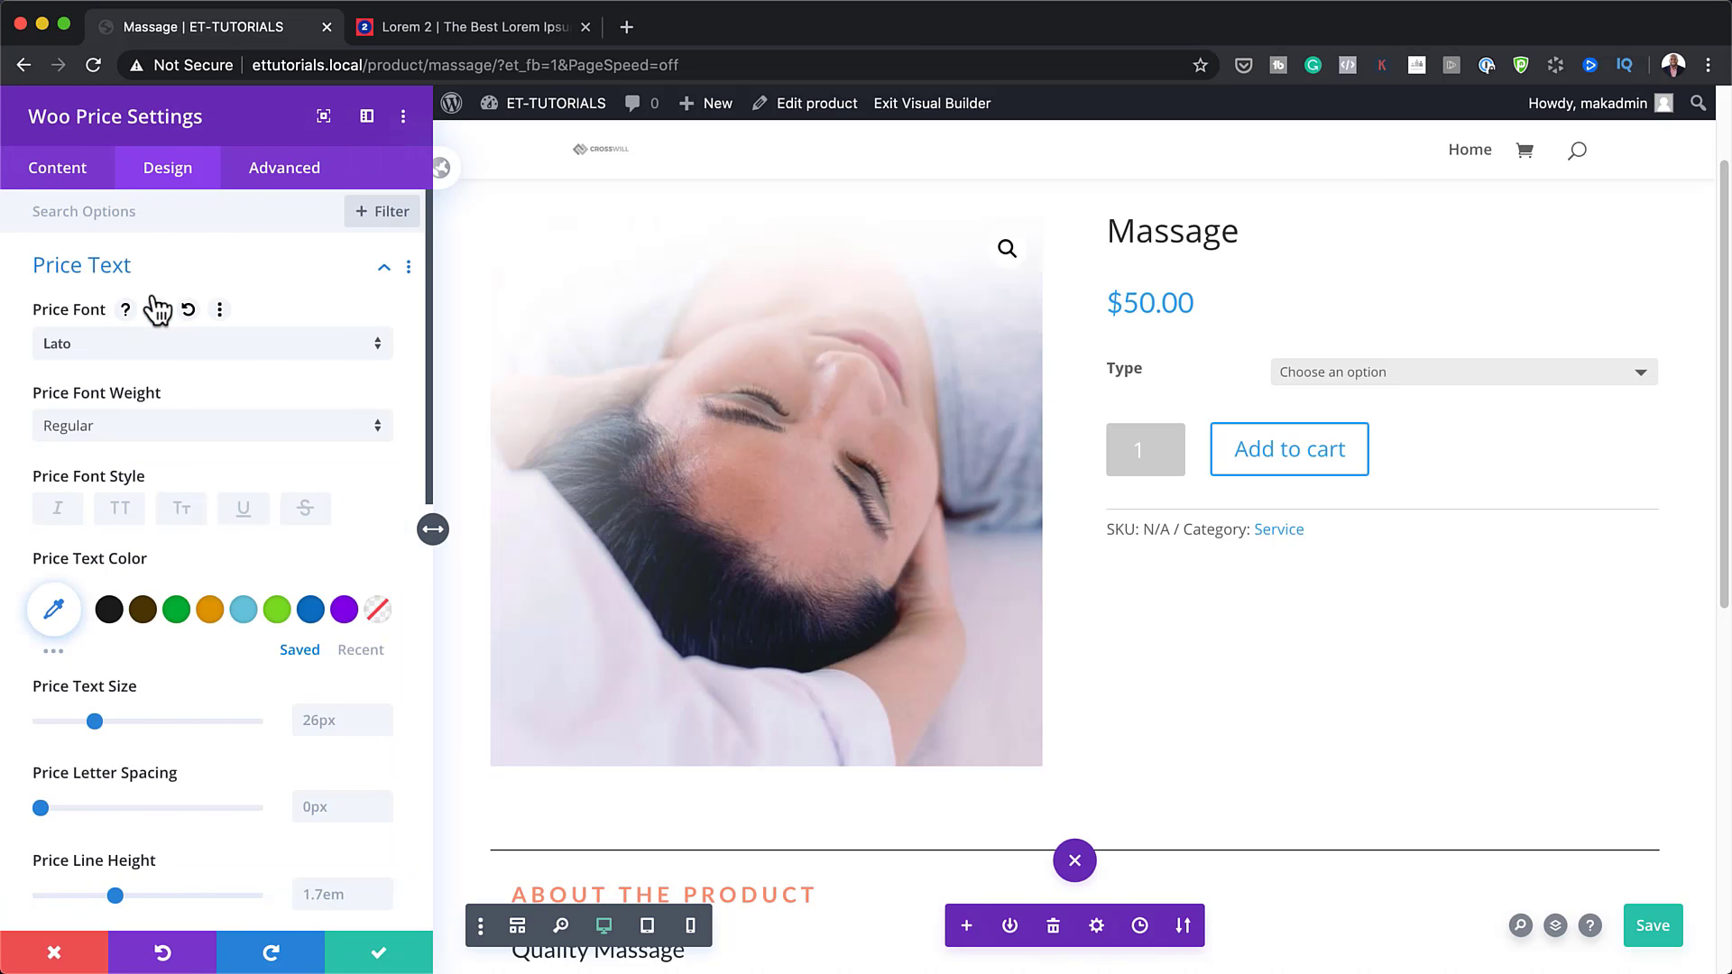
Step: Set the price text color to #ff9375 and save the Woo Price settings
{"action": "left_click", "coordinate": [54, 613]}
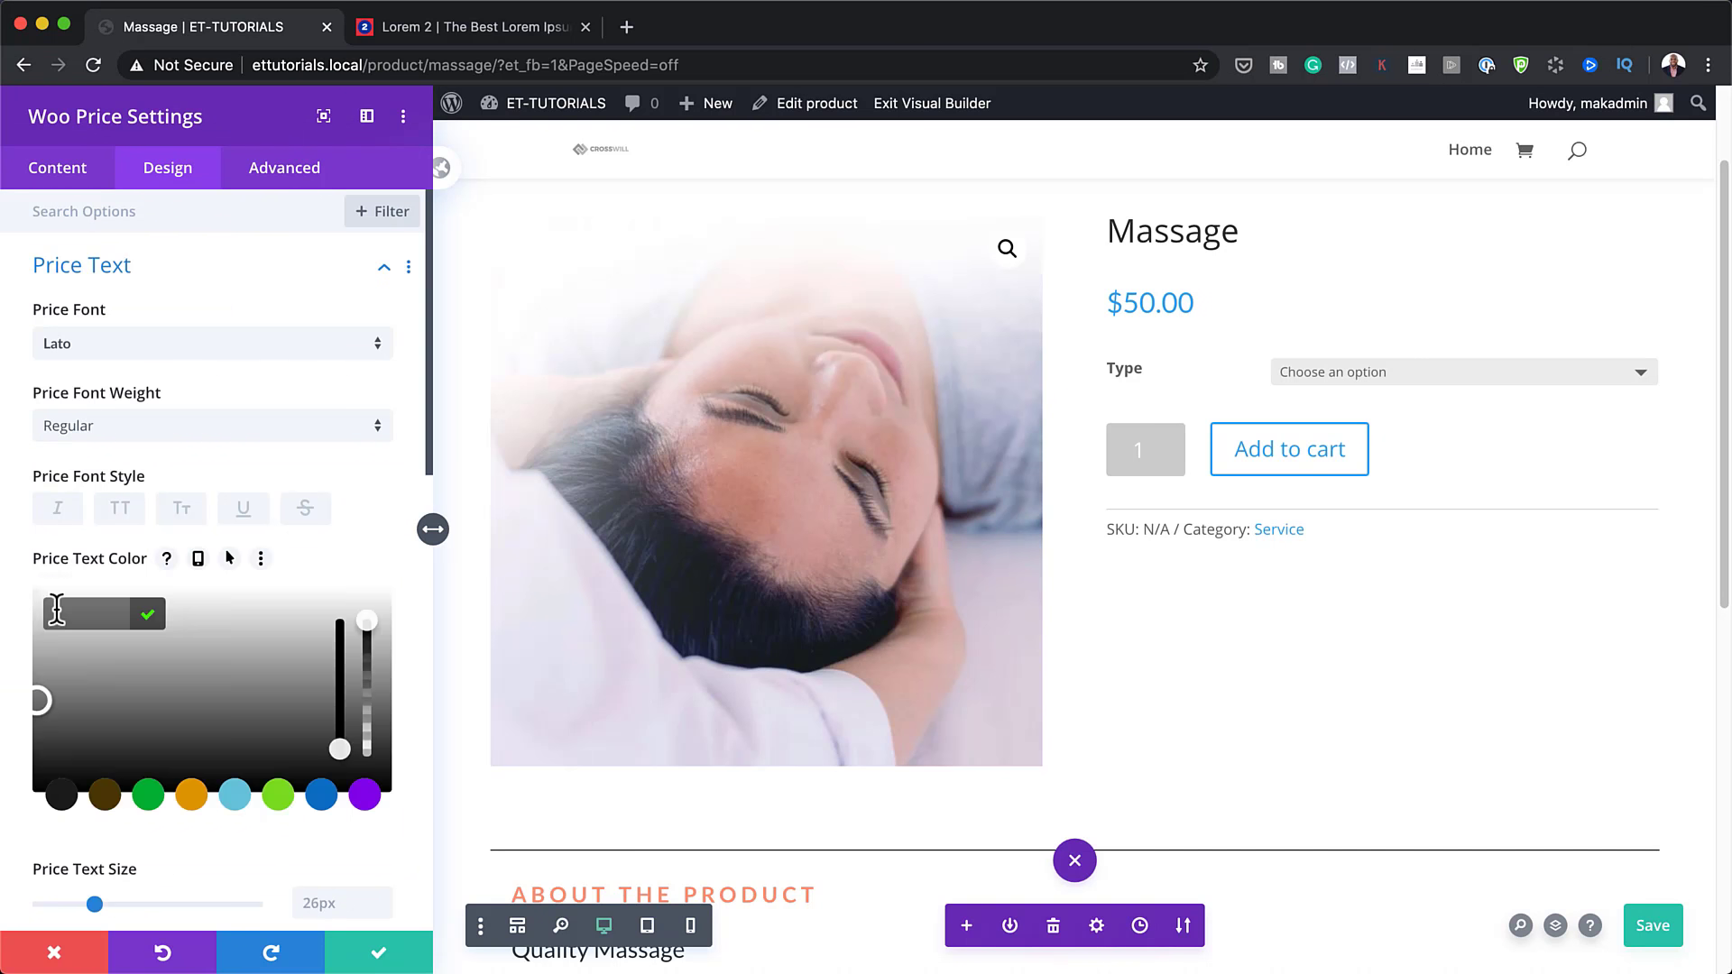
{"action": "type", "text": "#ff9375"}
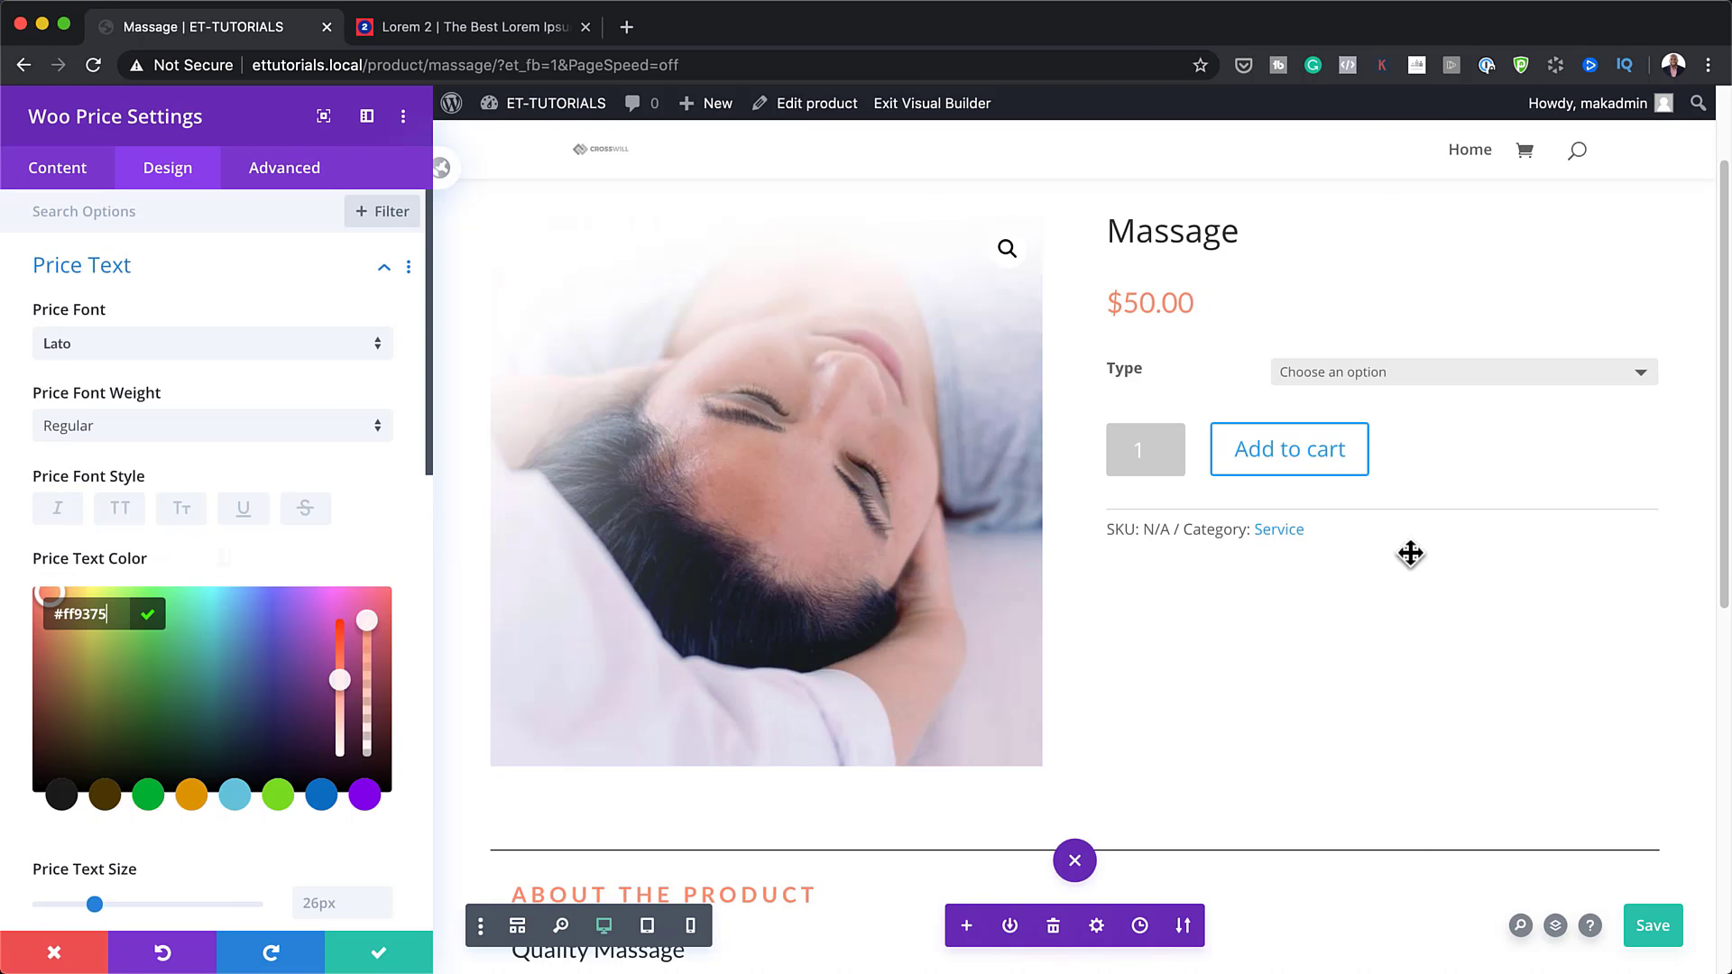
{"action": "left_click", "coordinate": [380, 954]}
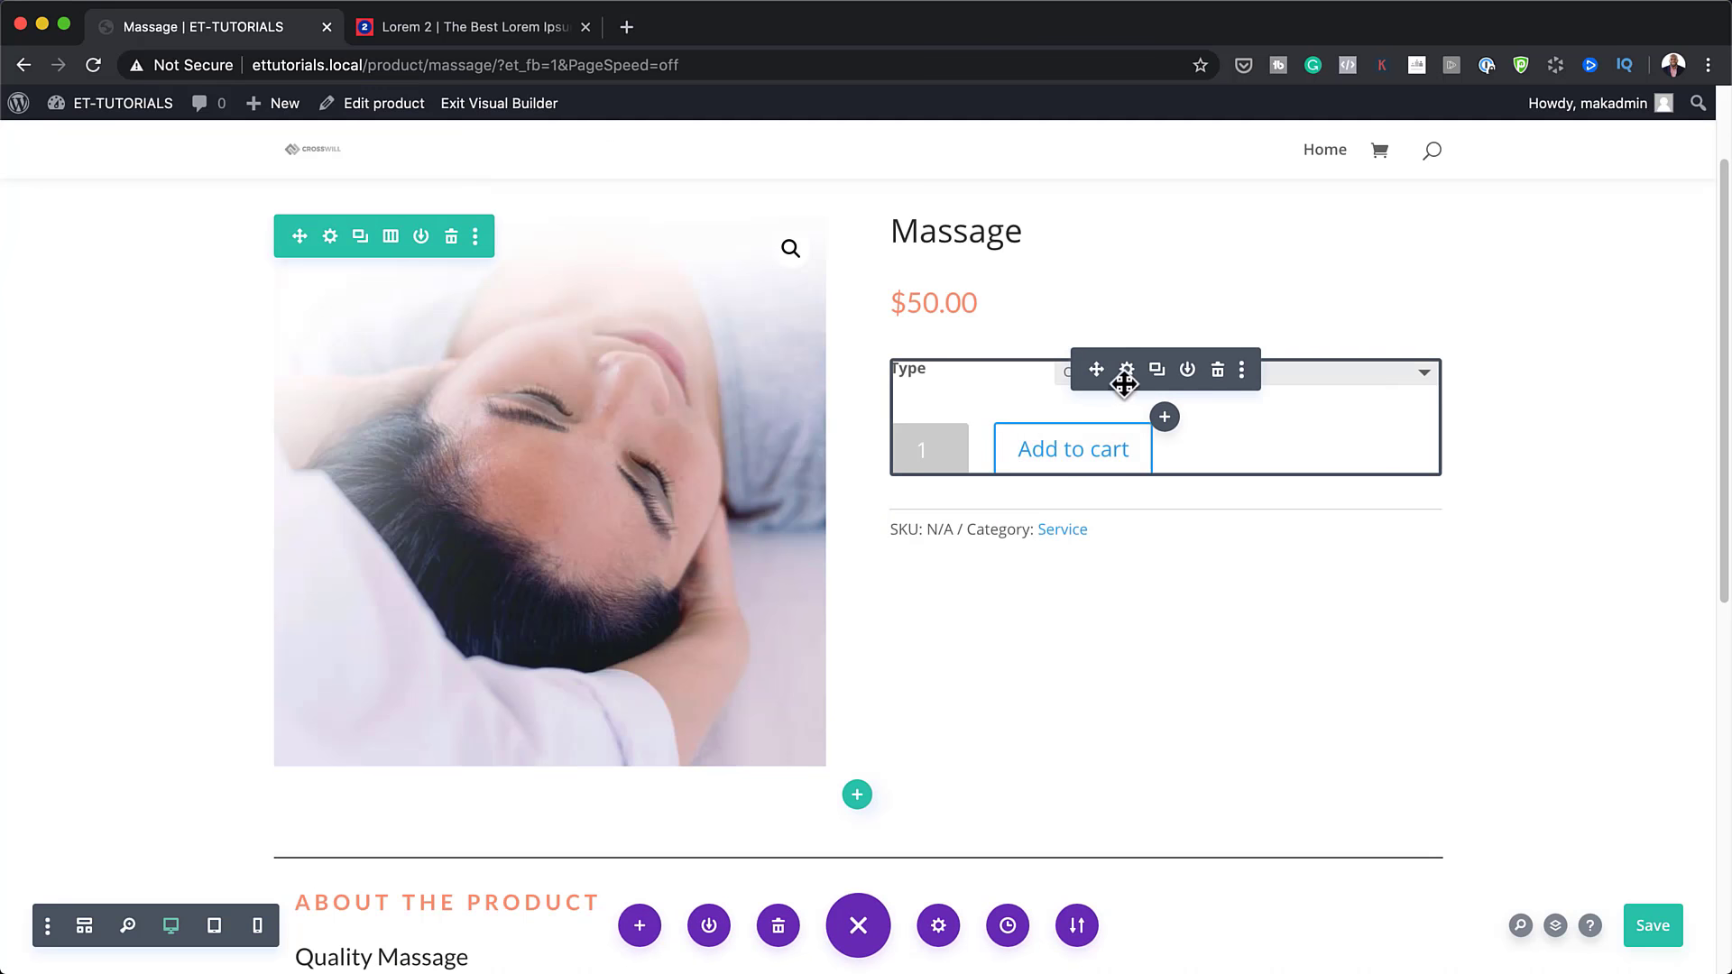
Step: Enable custom button styles in the Woo Add To Cart module and set the button text color to #ff9375
{"action": "left_click", "coordinate": [1126, 370]}
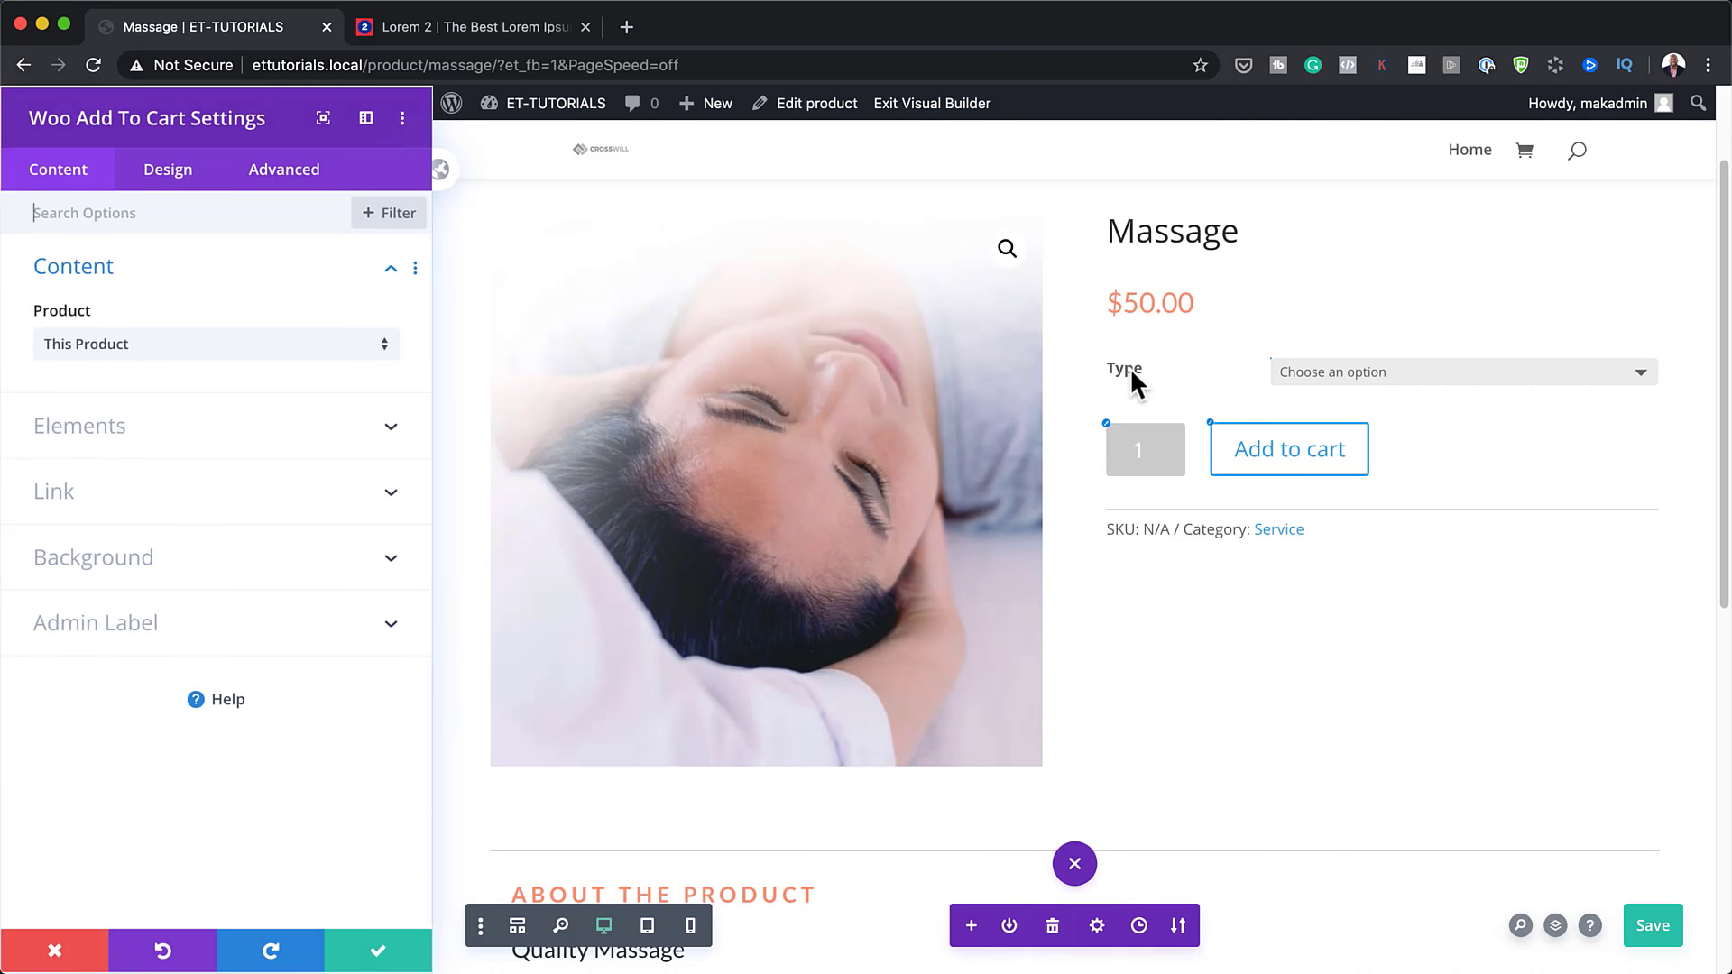
{"action": "left_click", "coordinate": [167, 180]}
{"action": "left_click", "coordinate": [85, 464]}
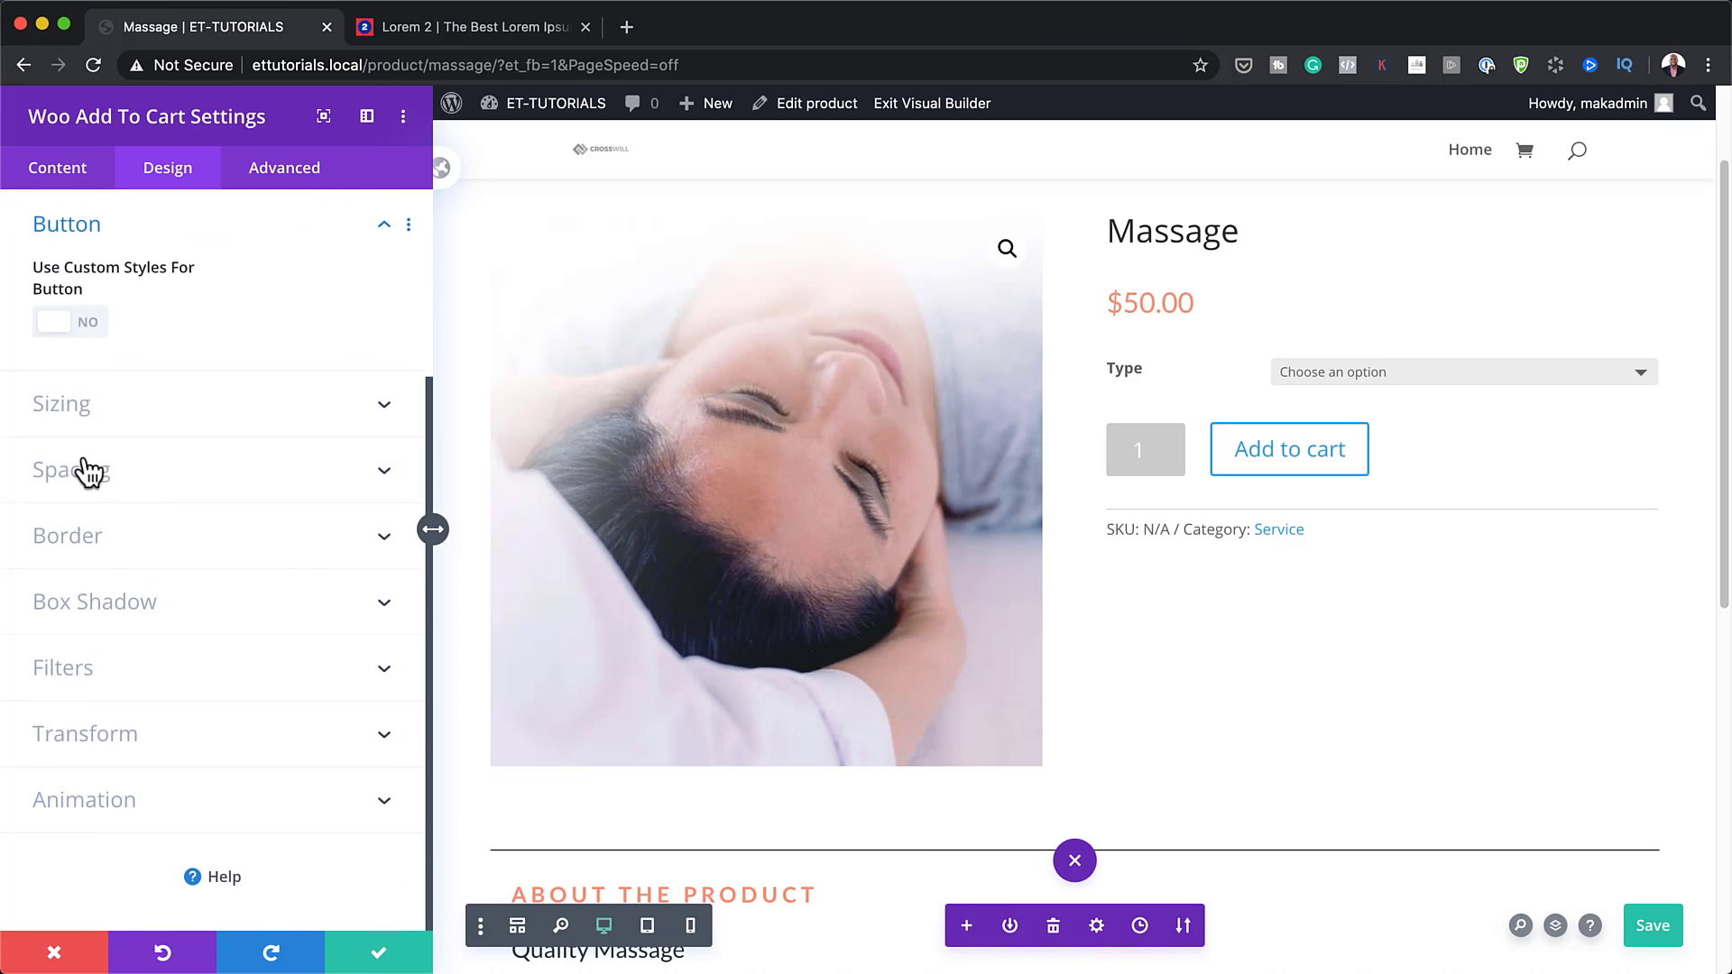
{"action": "left_click", "coordinate": [85, 322]}
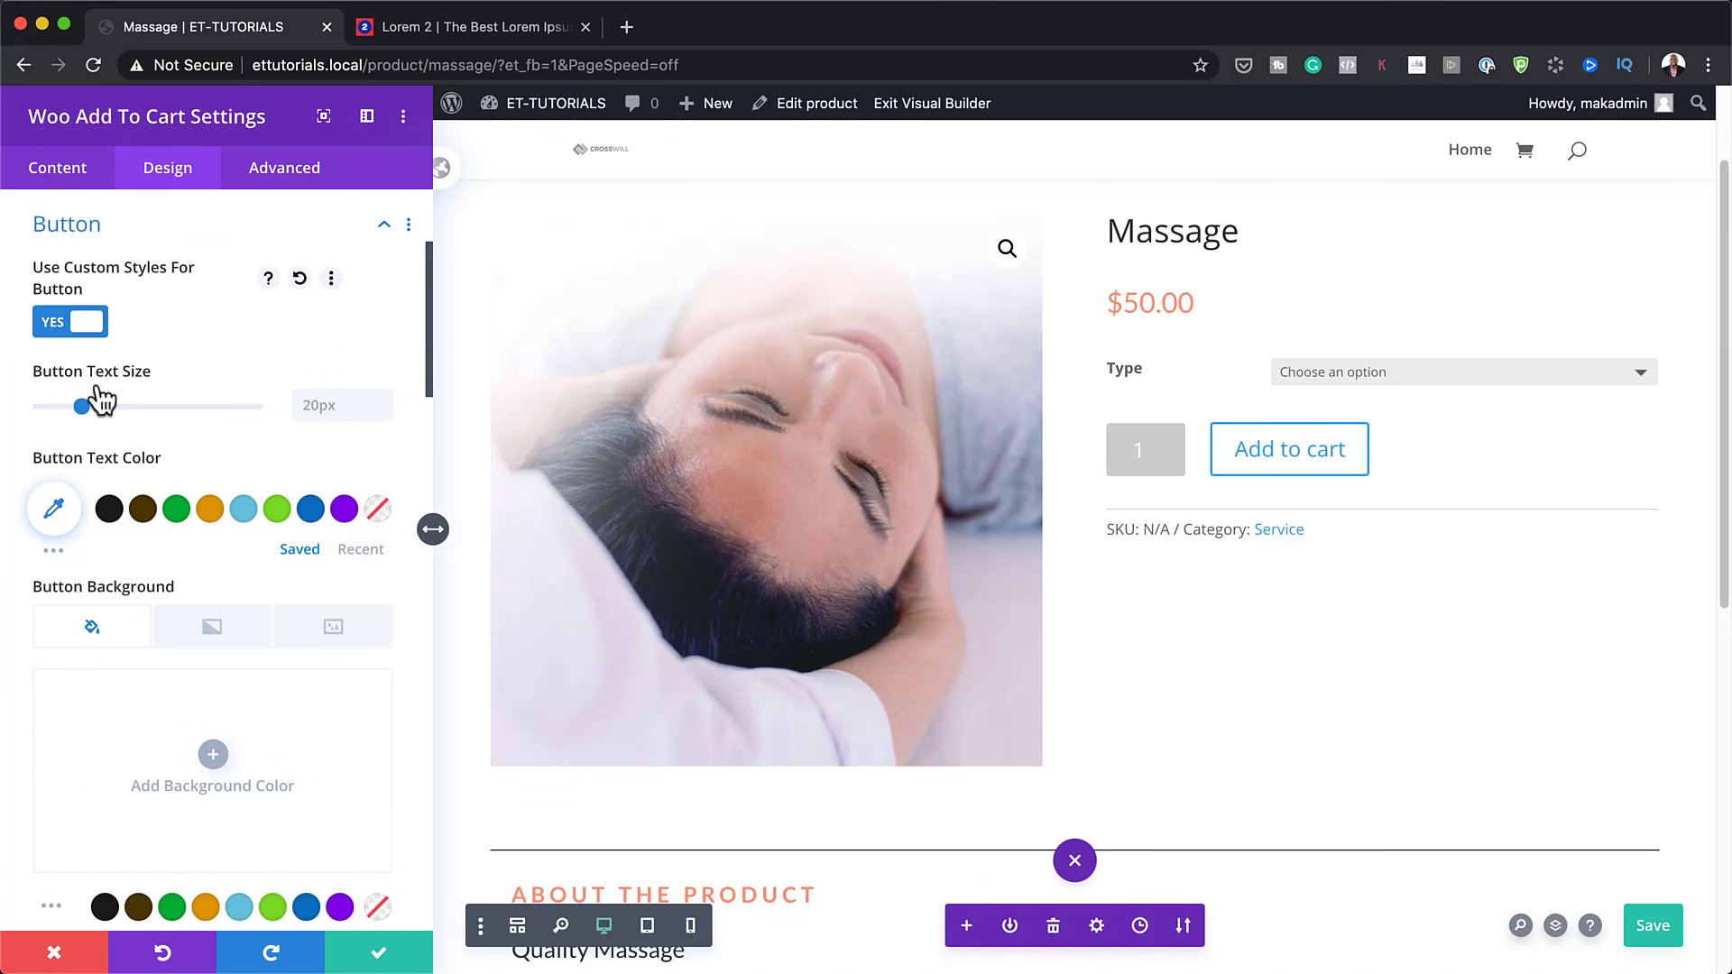
{"action": "left_click", "coordinate": [54, 508]}
{"action": "key", "text": "super+v"}
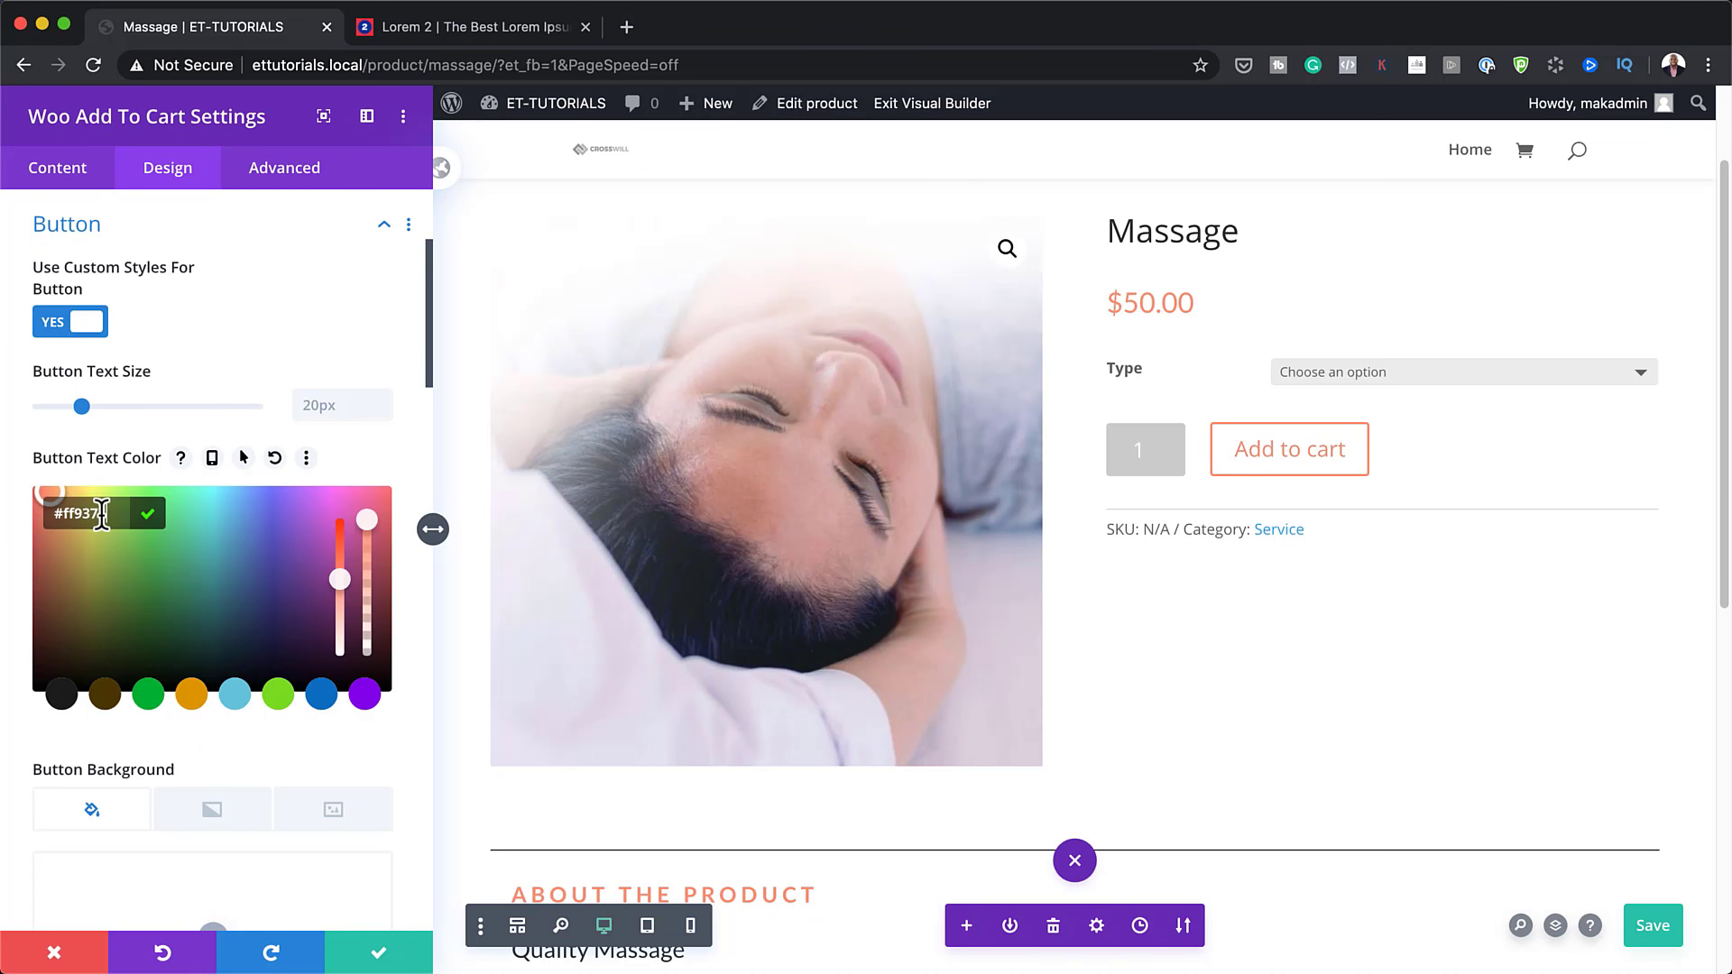
Step: Set the Add to cart button's font to Lato
{"action": "scroll", "coordinate": [1362, 665], "scroll_direction": "down", "scroll_amount": 3}
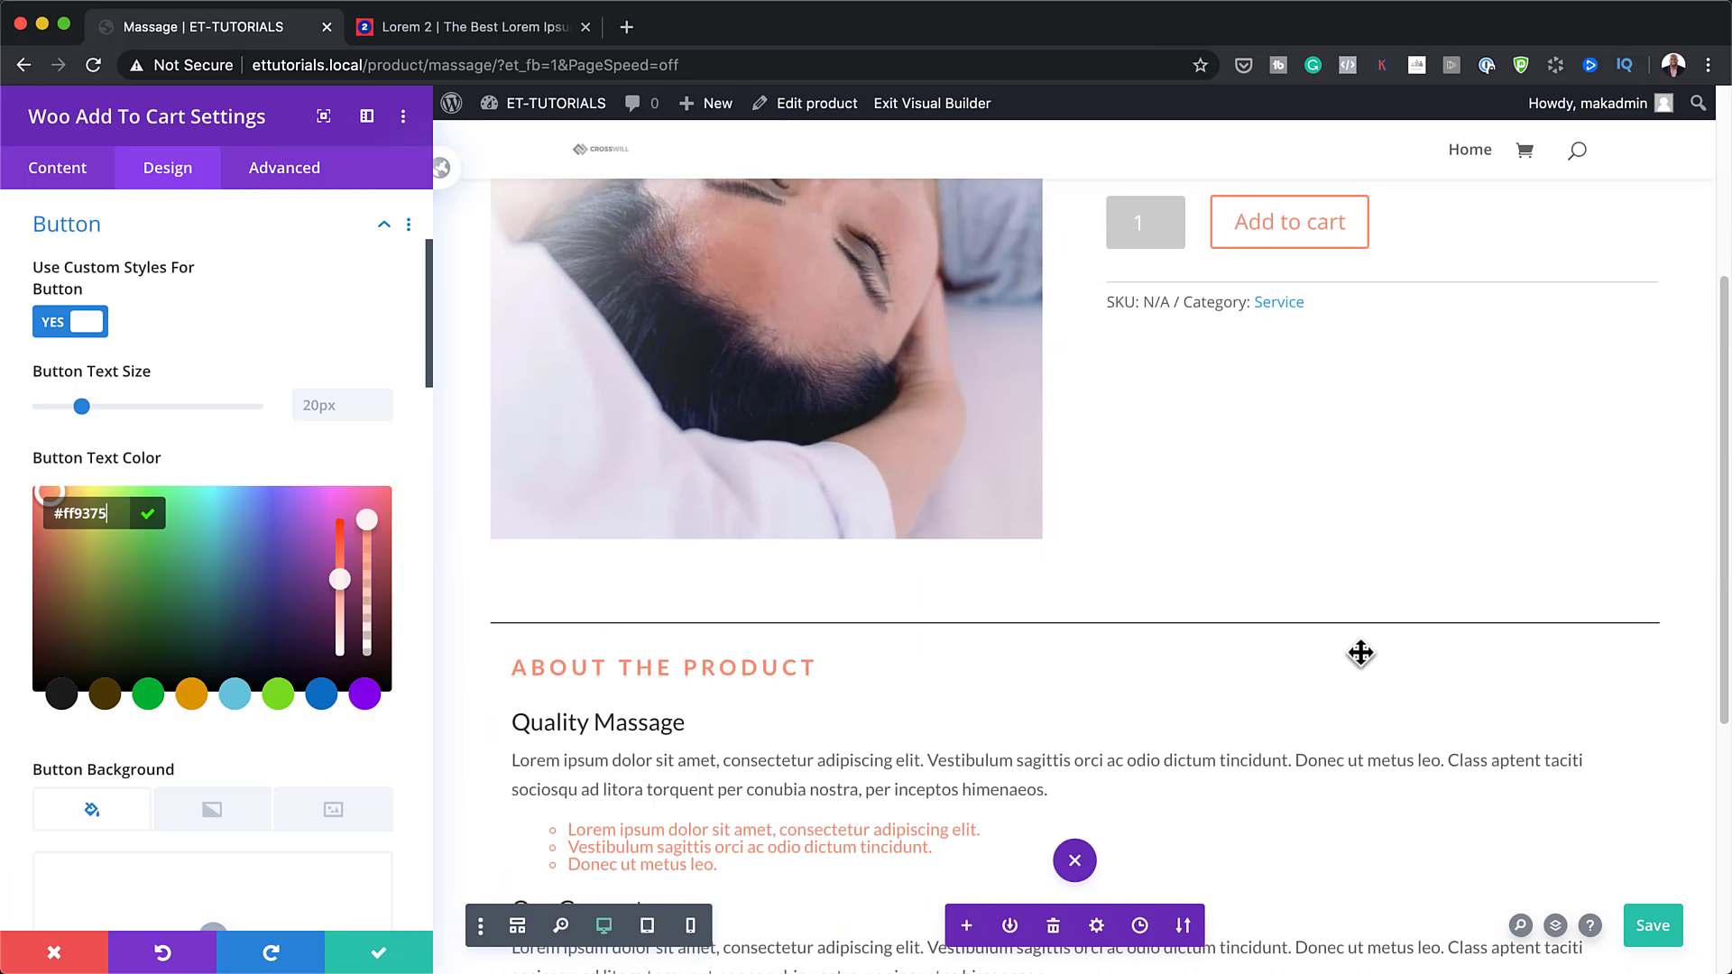
{"action": "scroll", "coordinate": [1571, 610], "scroll_direction": "up", "scroll_amount": 1}
{"action": "scroll", "coordinate": [1571, 610], "scroll_direction": "up", "scroll_amount": 5}
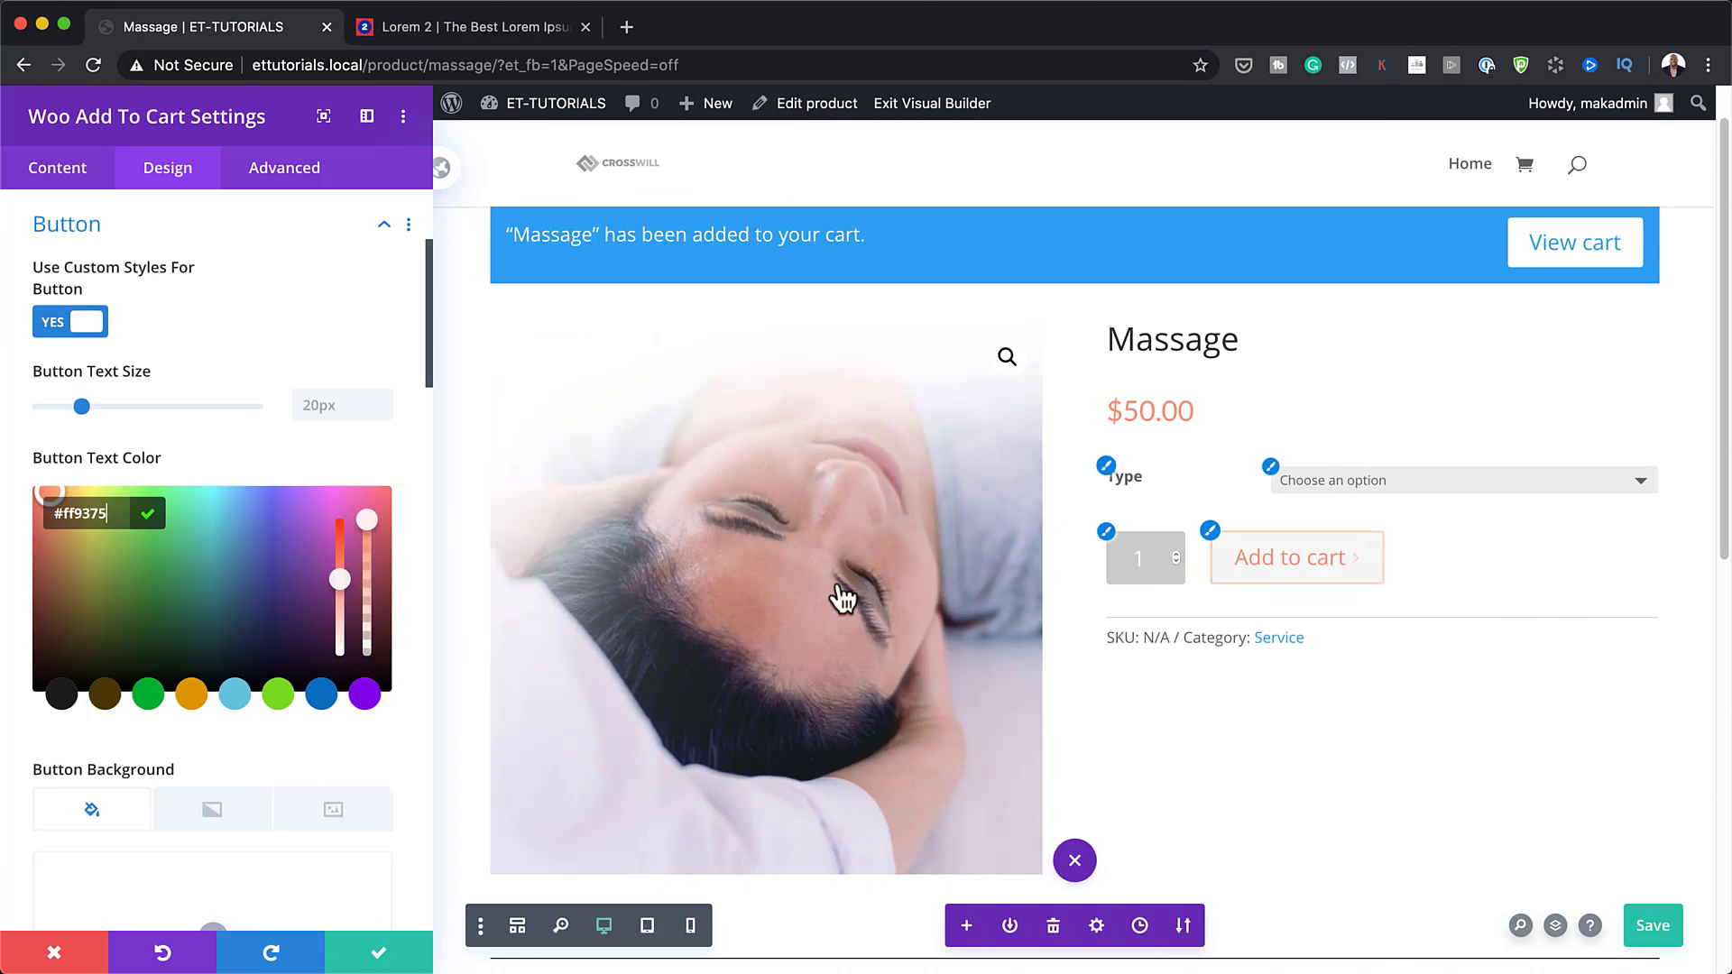
{"action": "scroll", "coordinate": [379, 659], "scroll_direction": "down", "scroll_amount": 3}
{"action": "scroll", "coordinate": [348, 683], "scroll_direction": "down", "scroll_amount": 7}
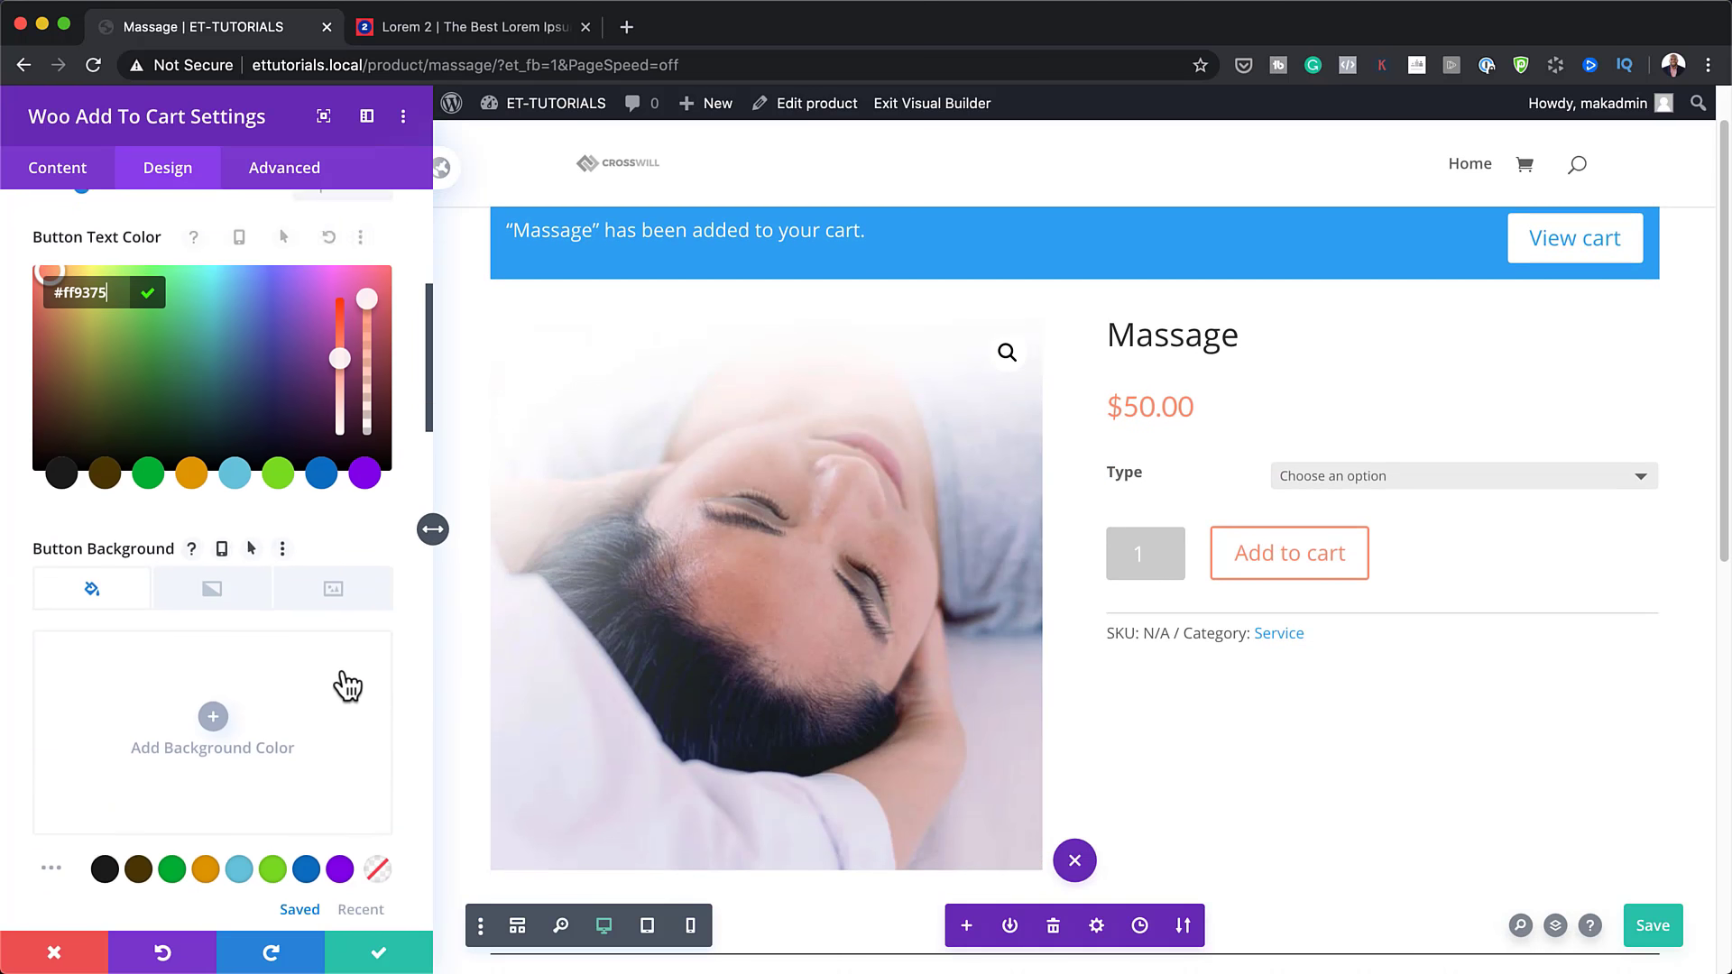
{"action": "scroll", "coordinate": [348, 683], "scroll_direction": "down", "scroll_amount": 5}
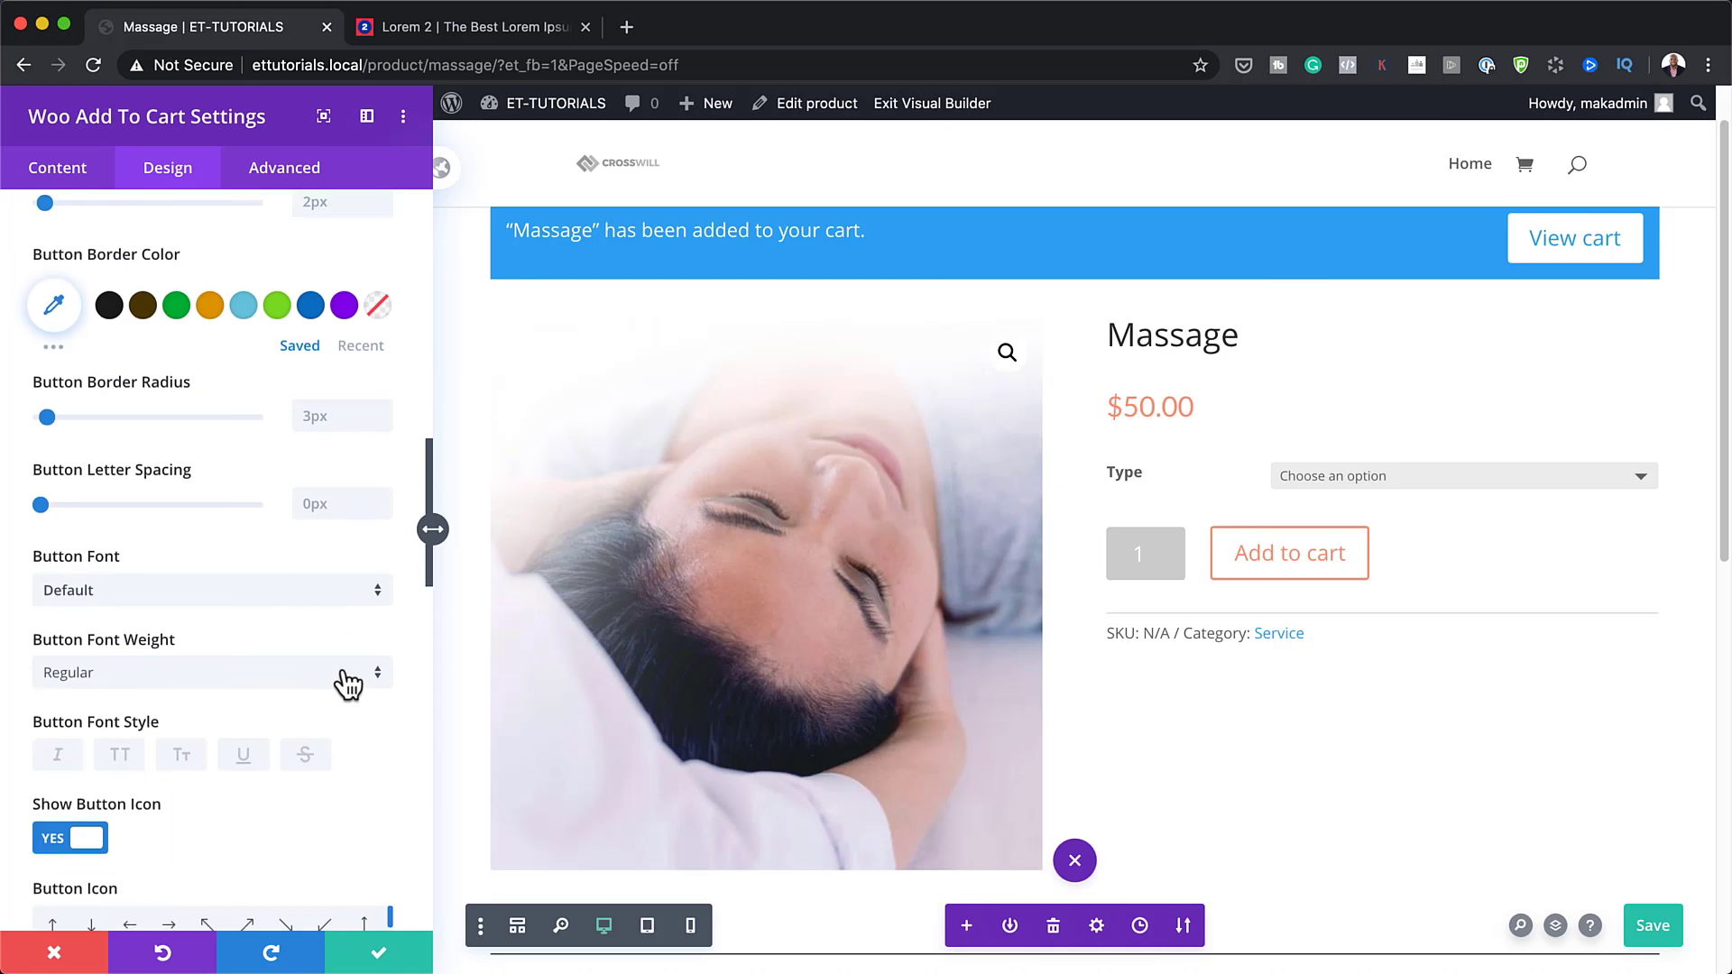
{"action": "scroll", "coordinate": [349, 683], "scroll_direction": "up", "scroll_amount": 18}
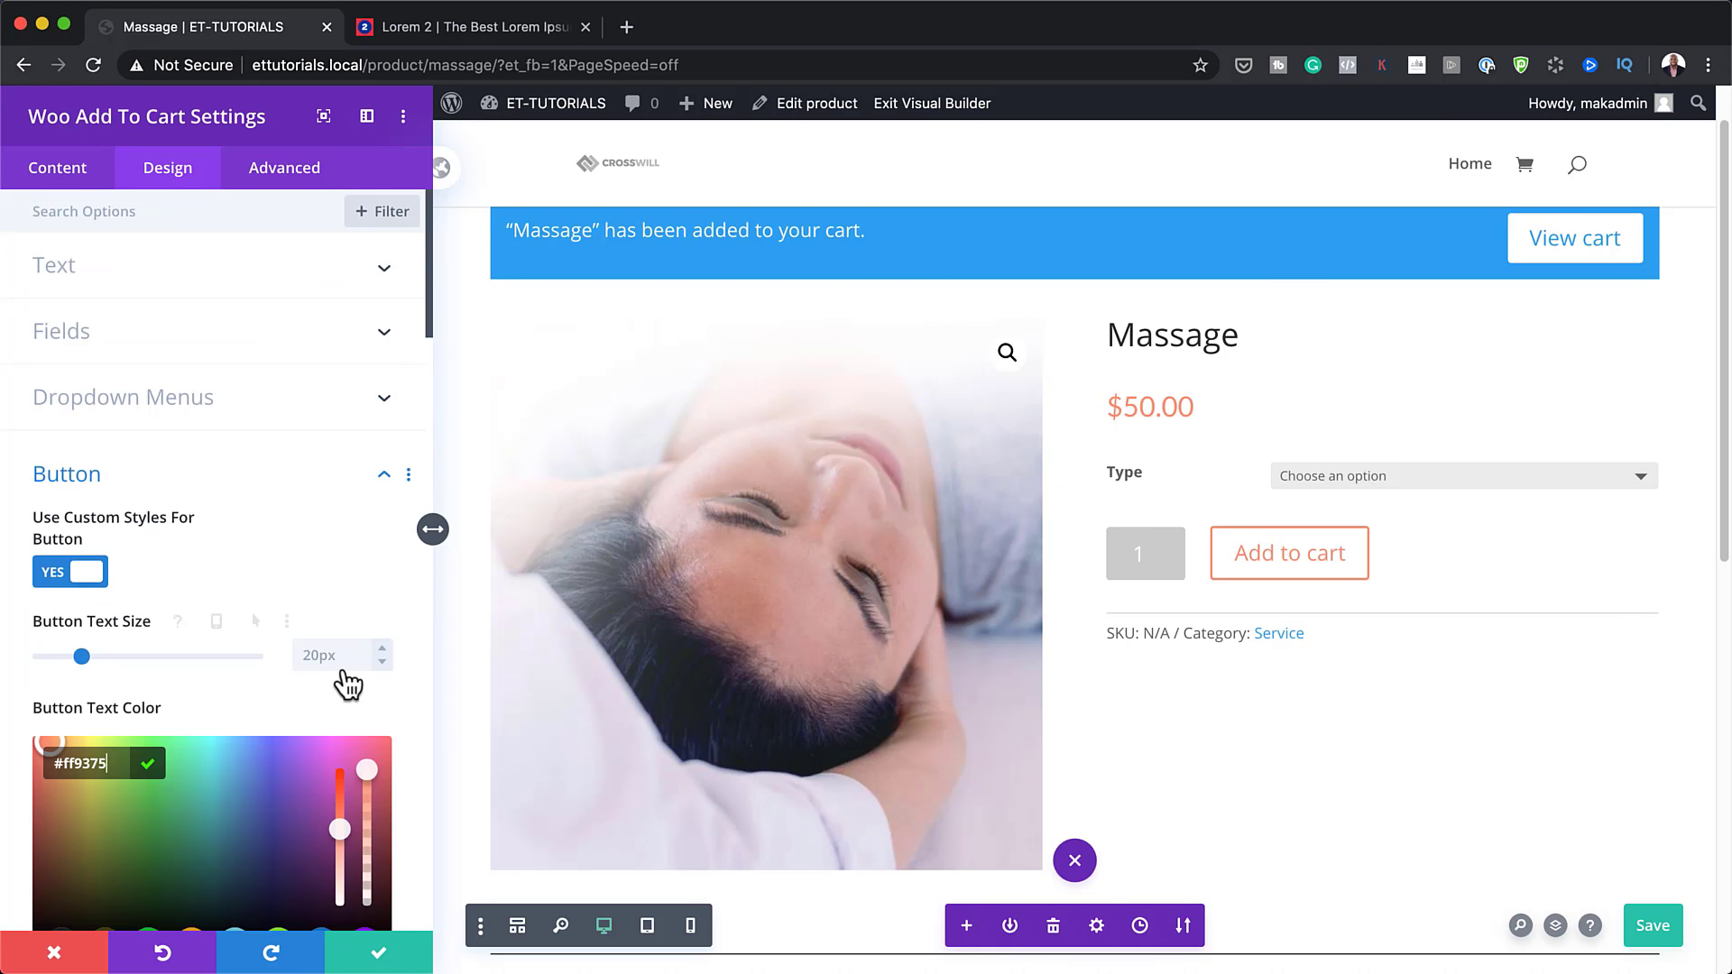
{"action": "scroll", "coordinate": [348, 684], "scroll_direction": "down", "scroll_amount": 15}
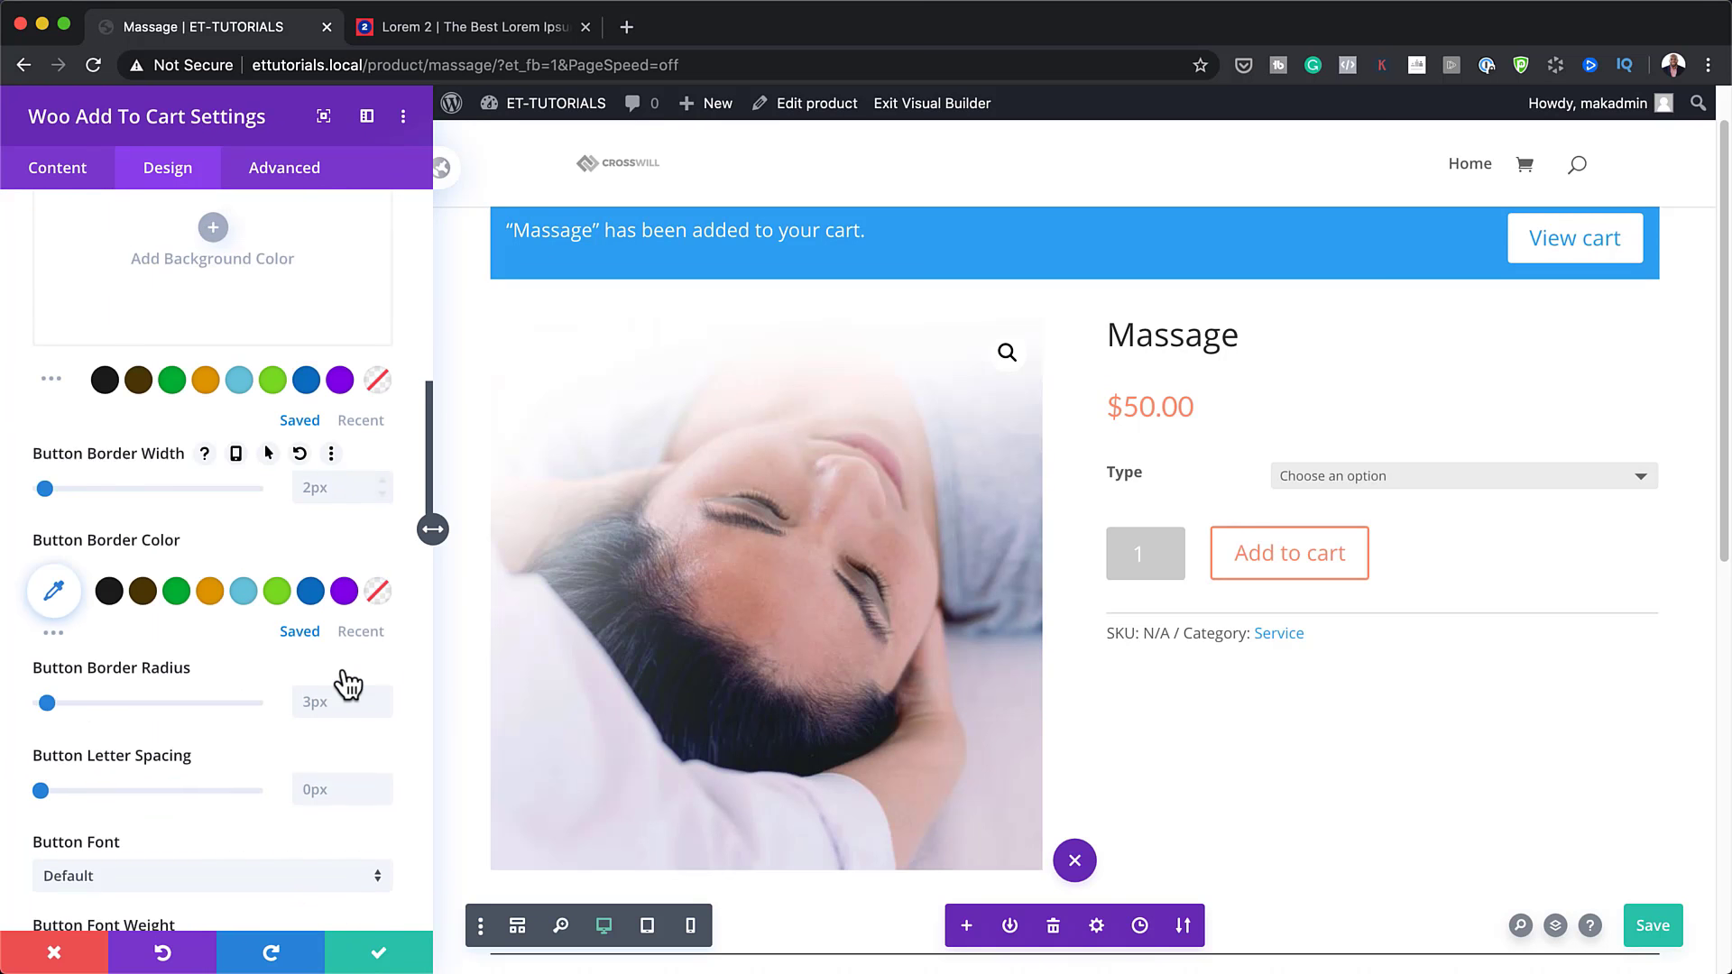
{"action": "scroll", "coordinate": [348, 684], "scroll_direction": "down", "scroll_amount": 3}
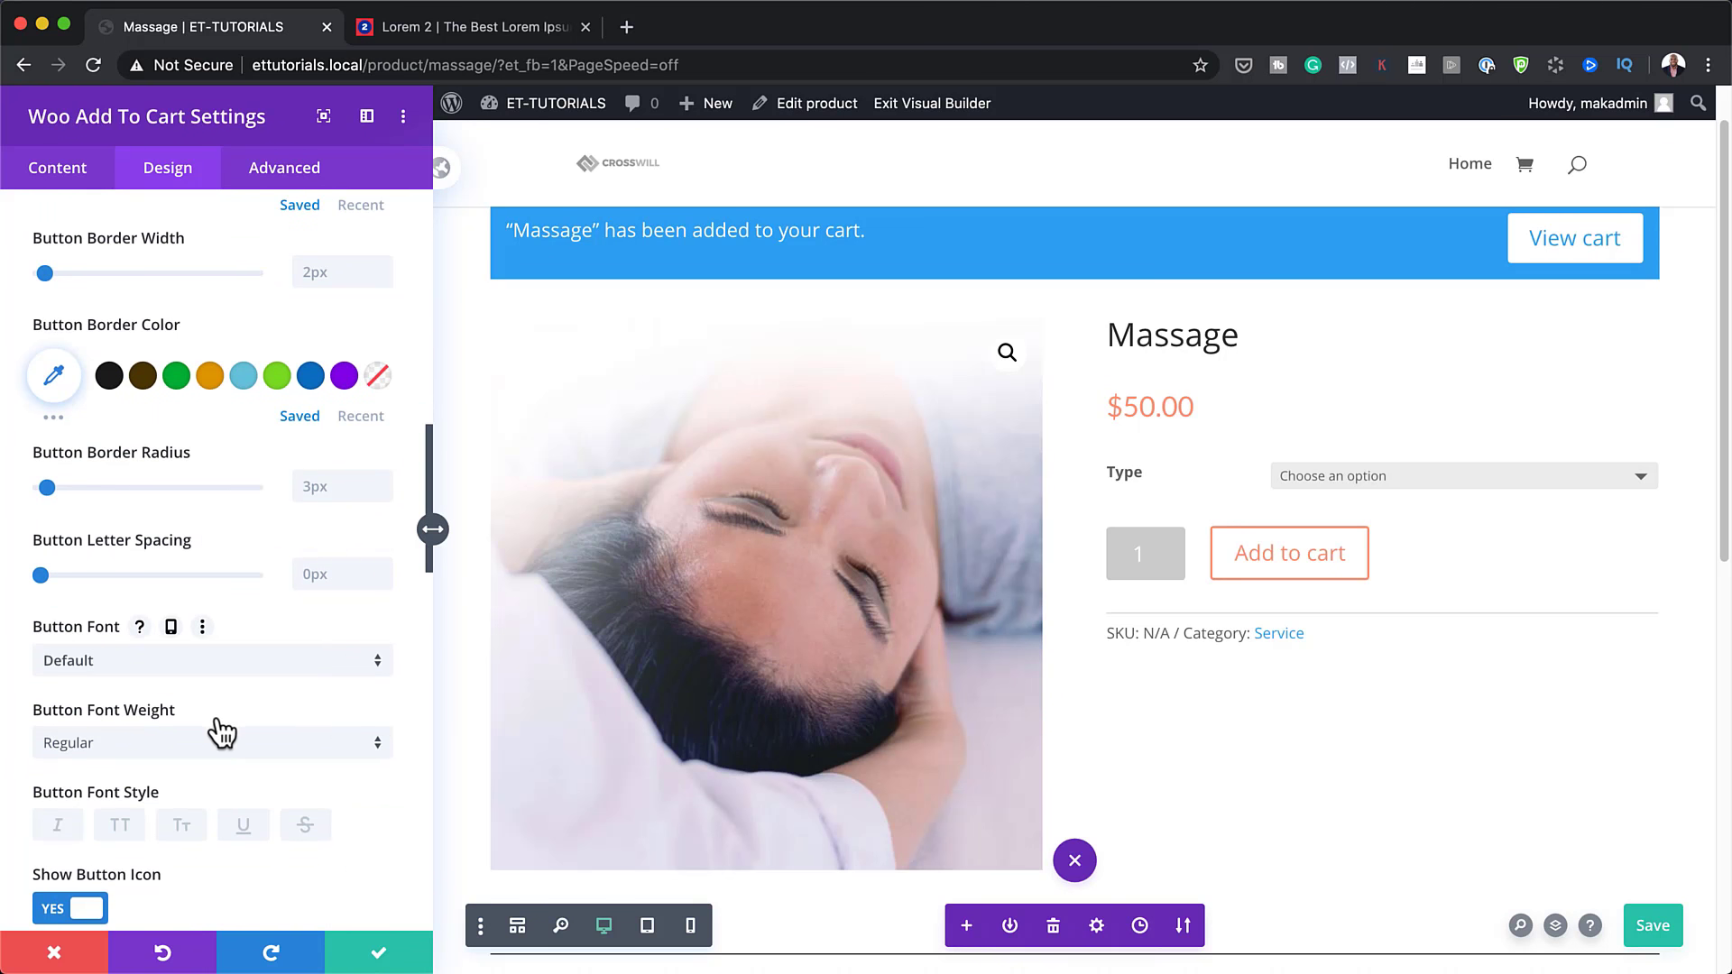
{"action": "left_click", "coordinate": [223, 678]}
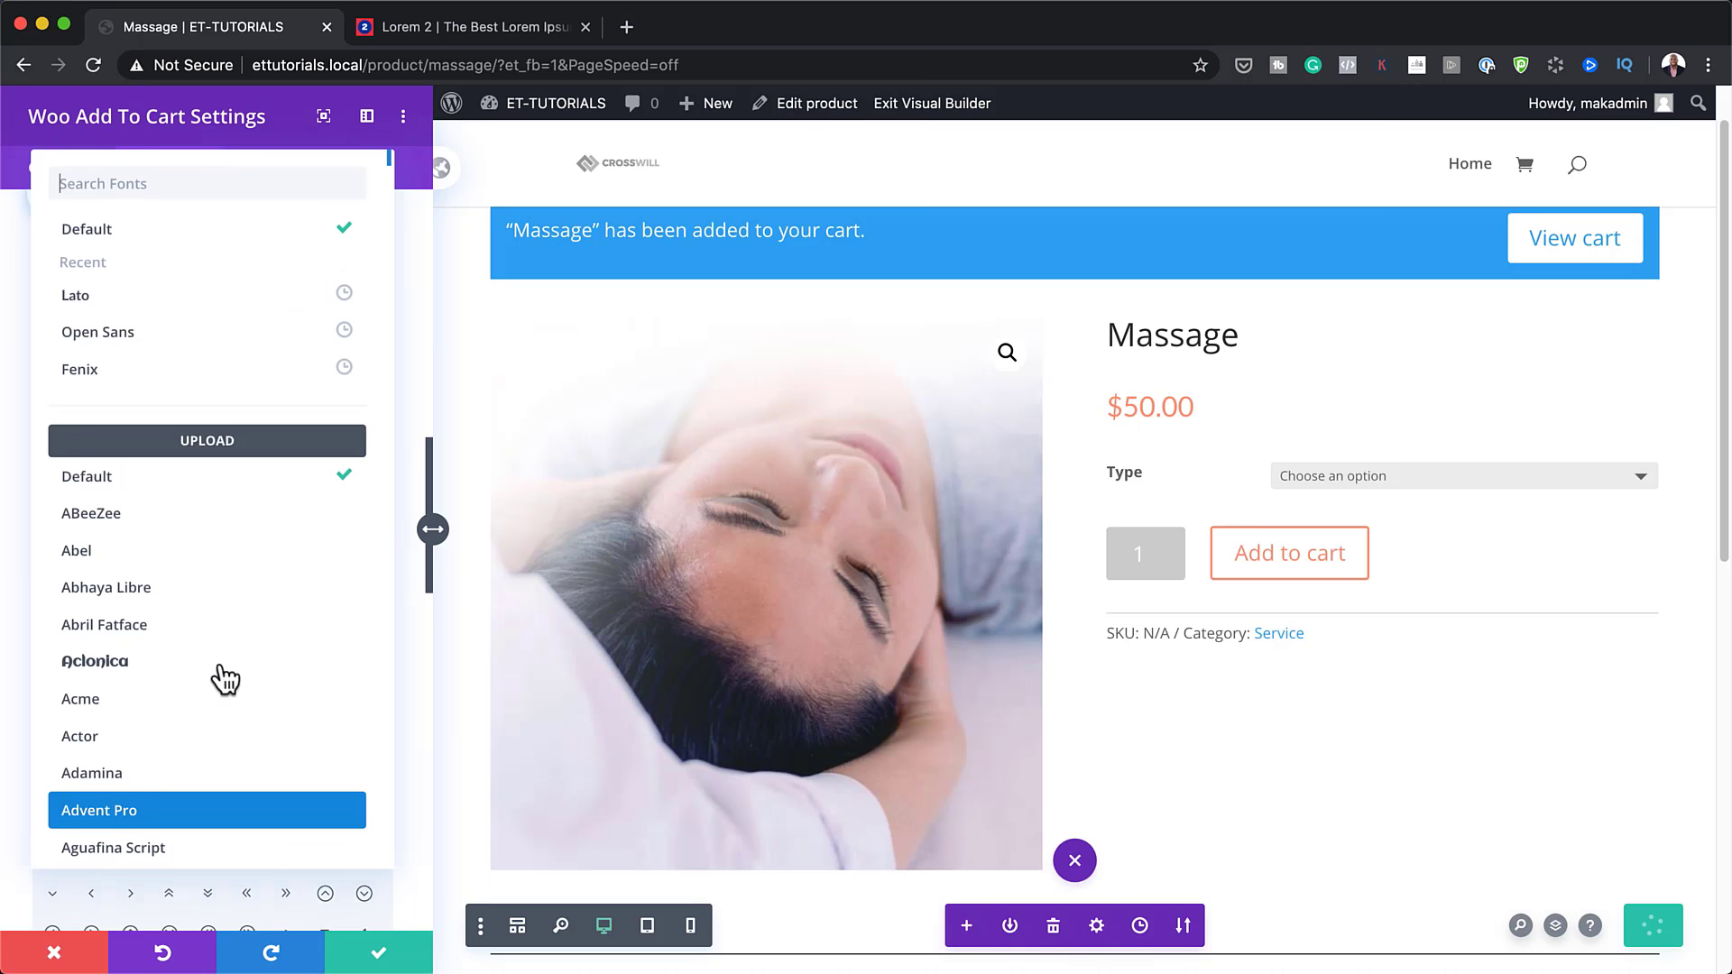
{"action": "left_click", "coordinate": [174, 298]}
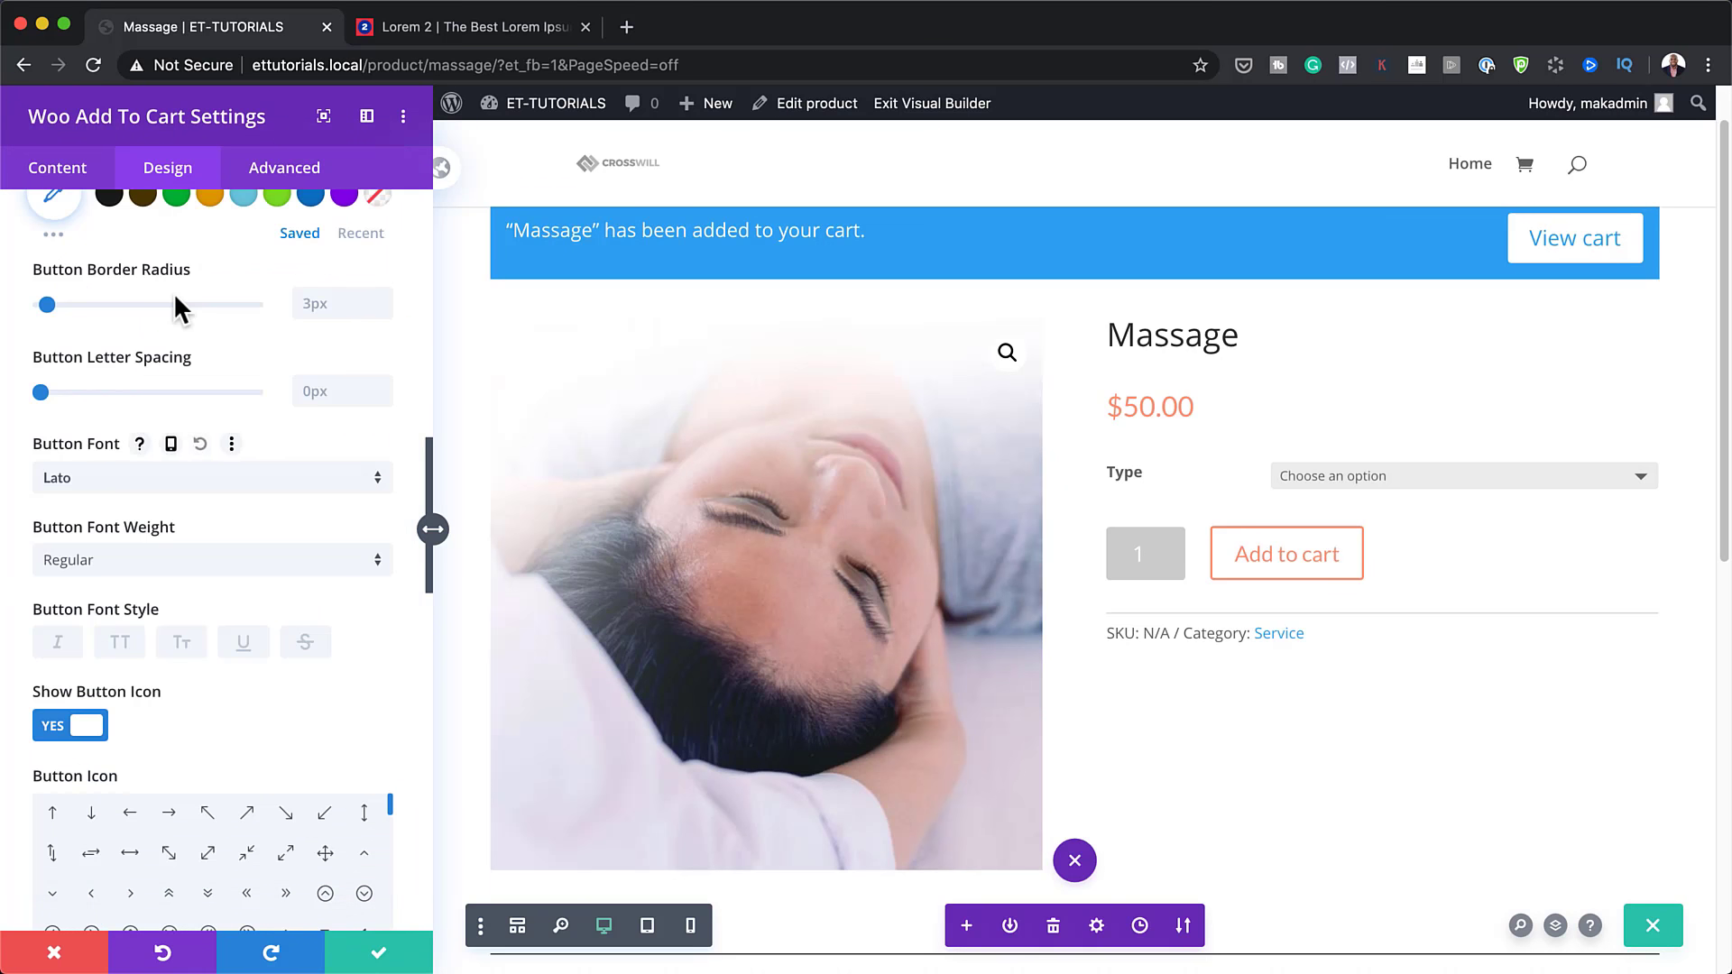
Step: Give the Type dropdown menu a 1px border on all sides
{"action": "left_click", "coordinate": [1270, 463]}
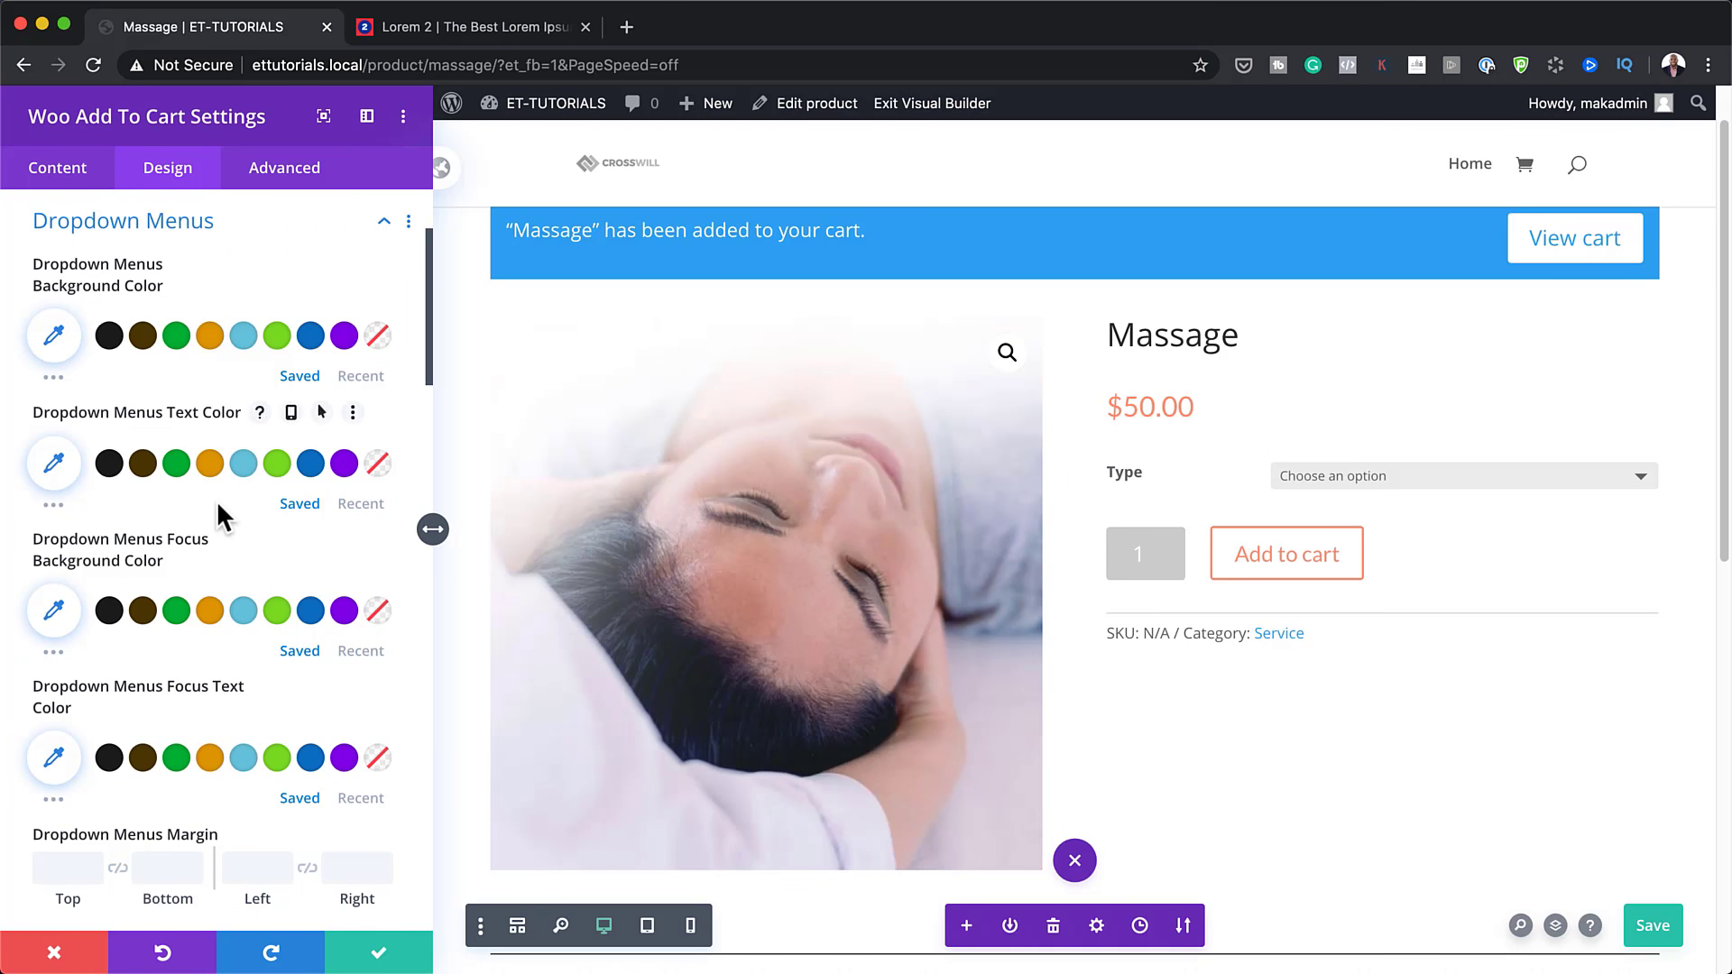
{"action": "scroll", "coordinate": [218, 507], "scroll_direction": "down", "scroll_amount": 1}
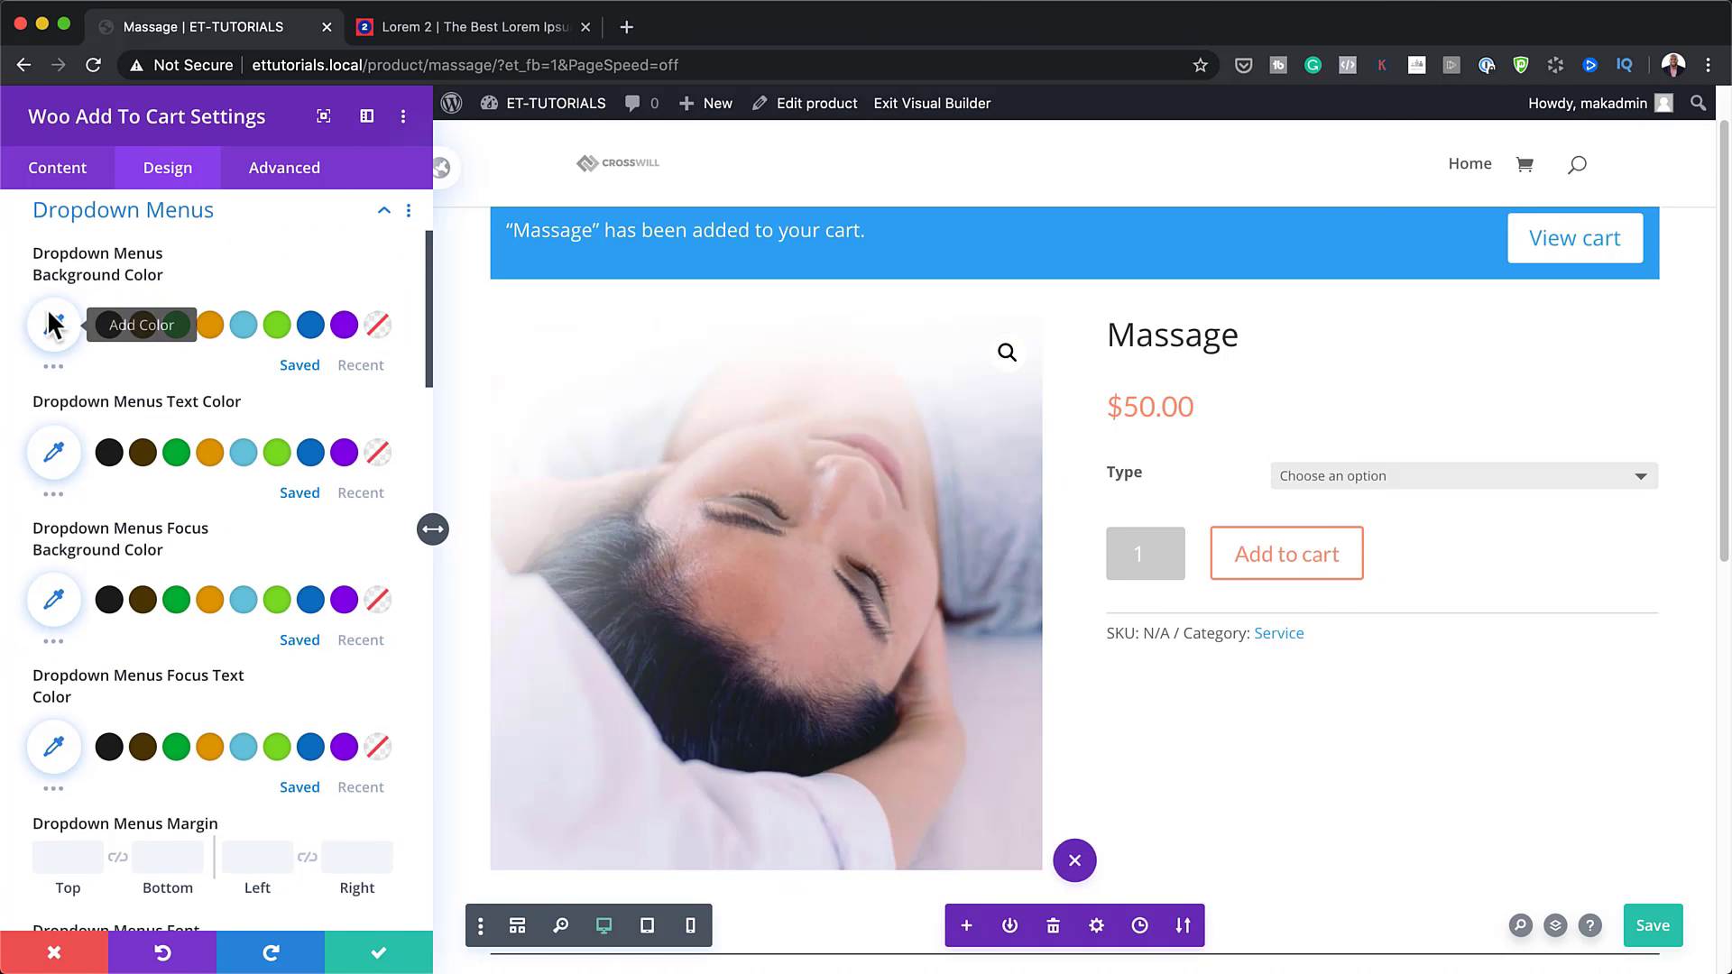
{"action": "scroll", "coordinate": [206, 565], "scroll_direction": "down", "scroll_amount": 10}
{"action": "scroll", "coordinate": [210, 585], "scroll_direction": "down", "scroll_amount": 5}
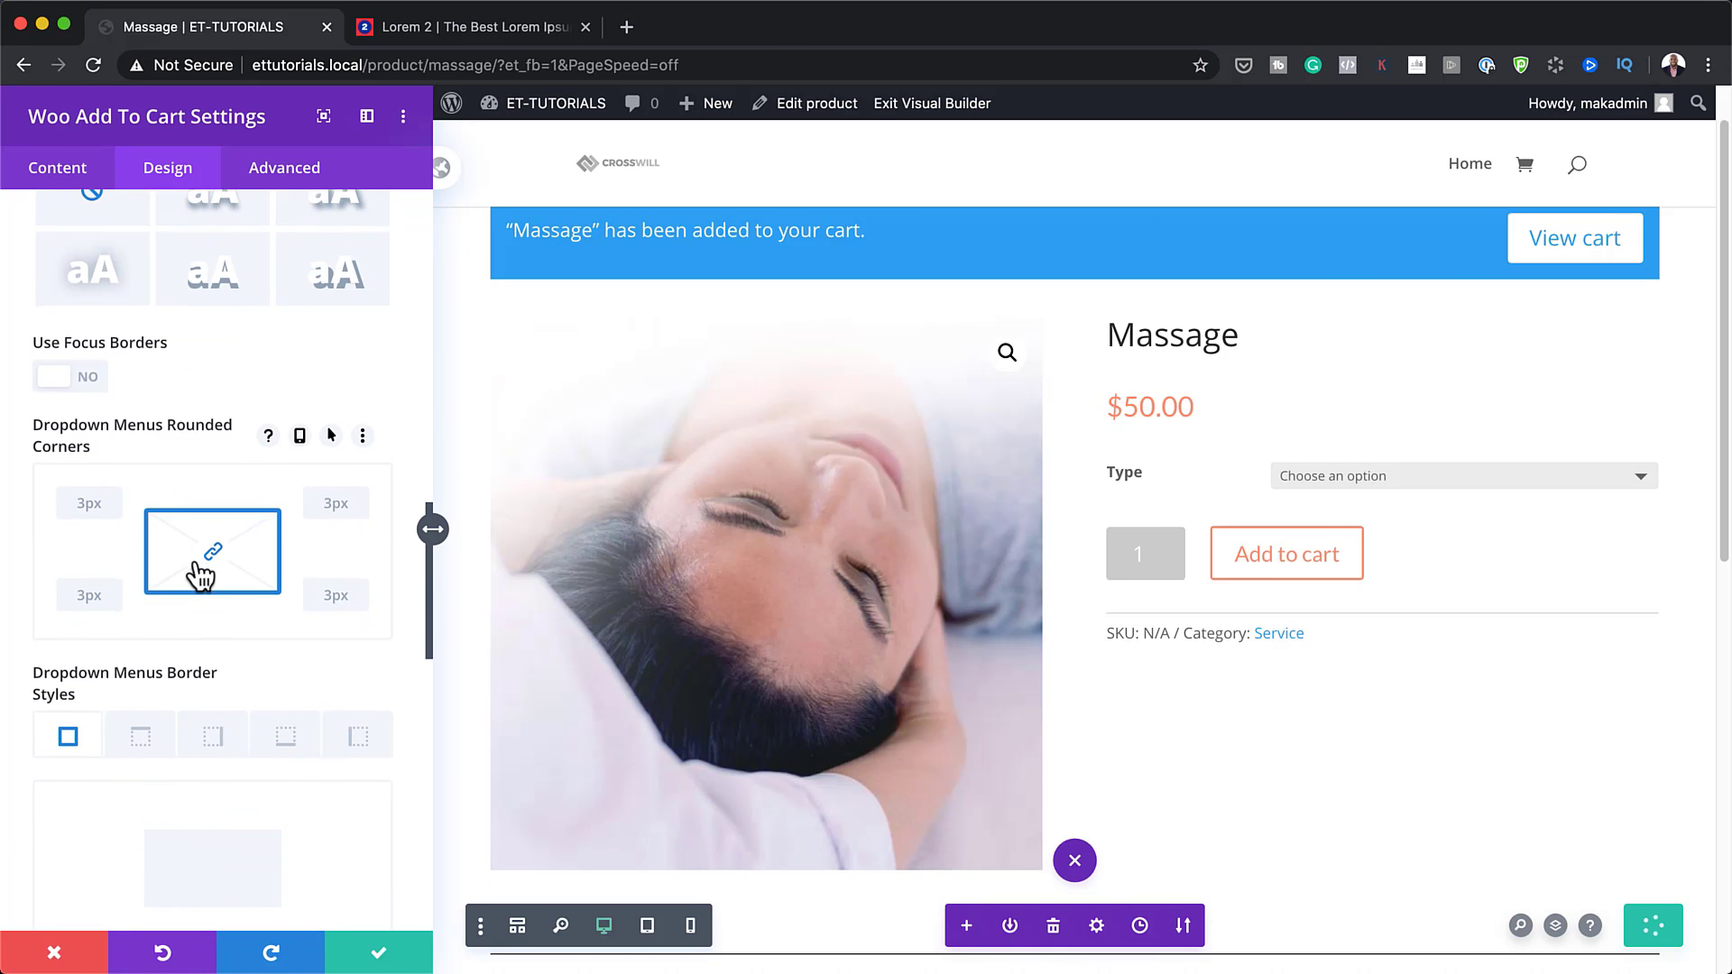
{"action": "scroll", "coordinate": [206, 572], "scroll_direction": "down", "scroll_amount": 9}
{"action": "left_click", "coordinate": [45, 648]}
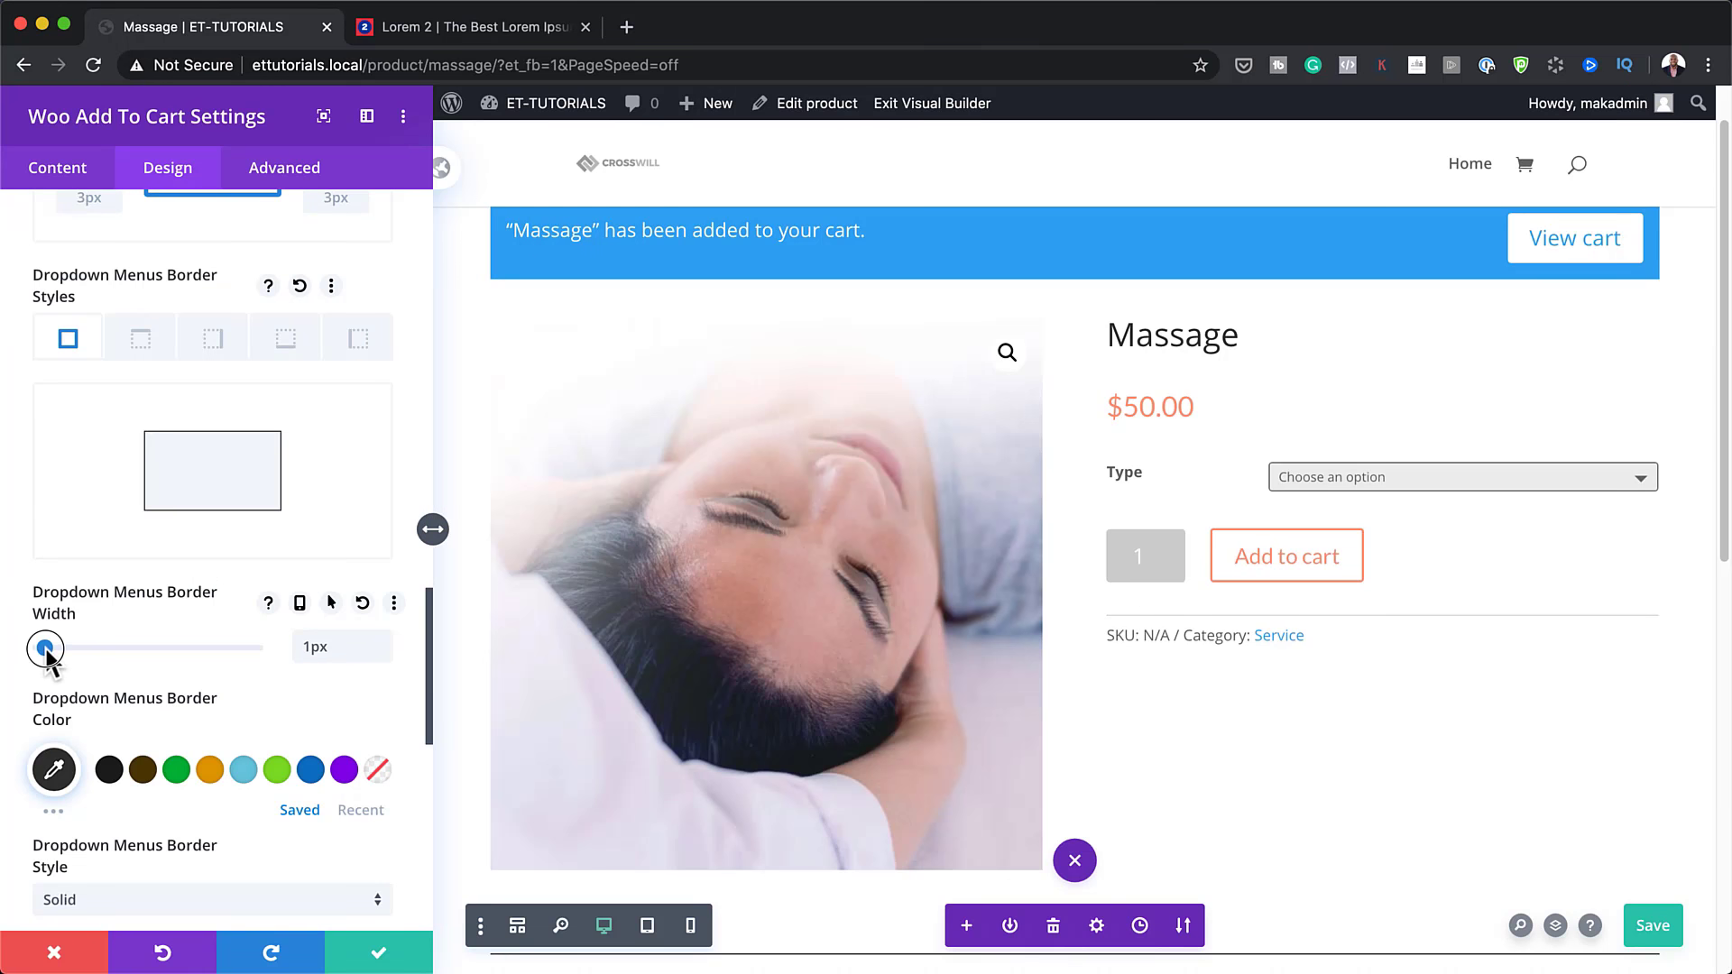
{"action": "scroll", "coordinate": [211, 841], "scroll_direction": "down", "scroll_amount": 1}
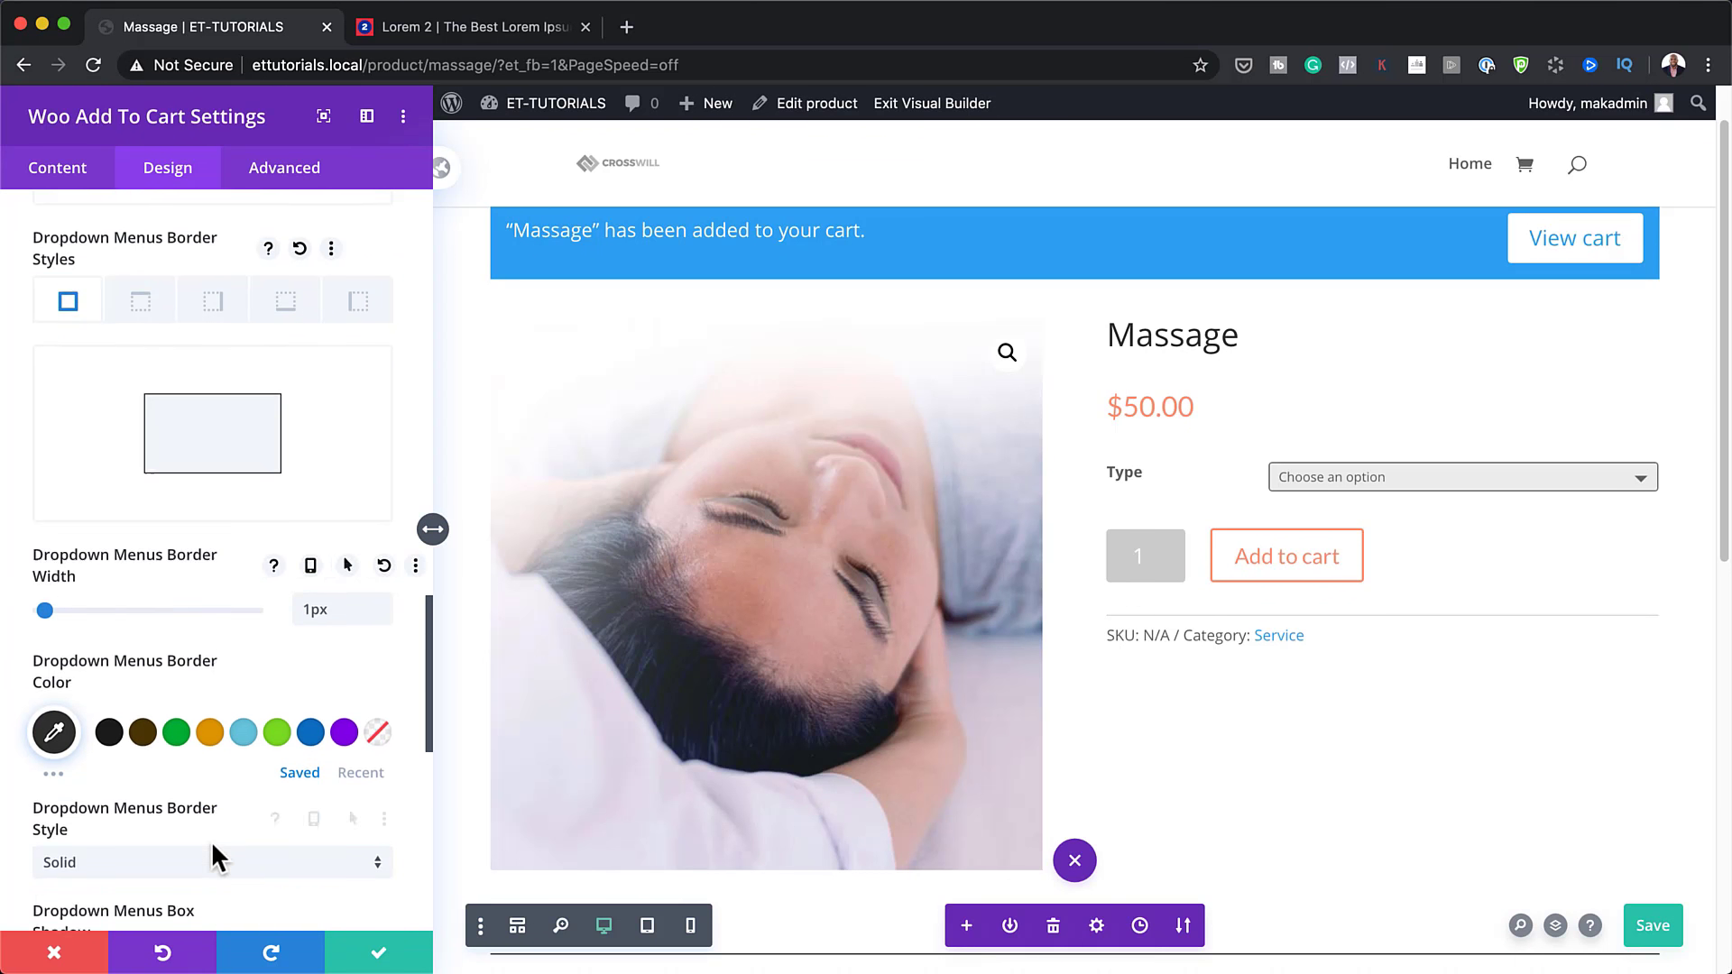
Step: Make the Type dropdown menu's background transparent, and set its font to Lato with a slightly larger text size
{"action": "scroll", "coordinate": [180, 586], "scroll_direction": "up", "scroll_amount": 15}
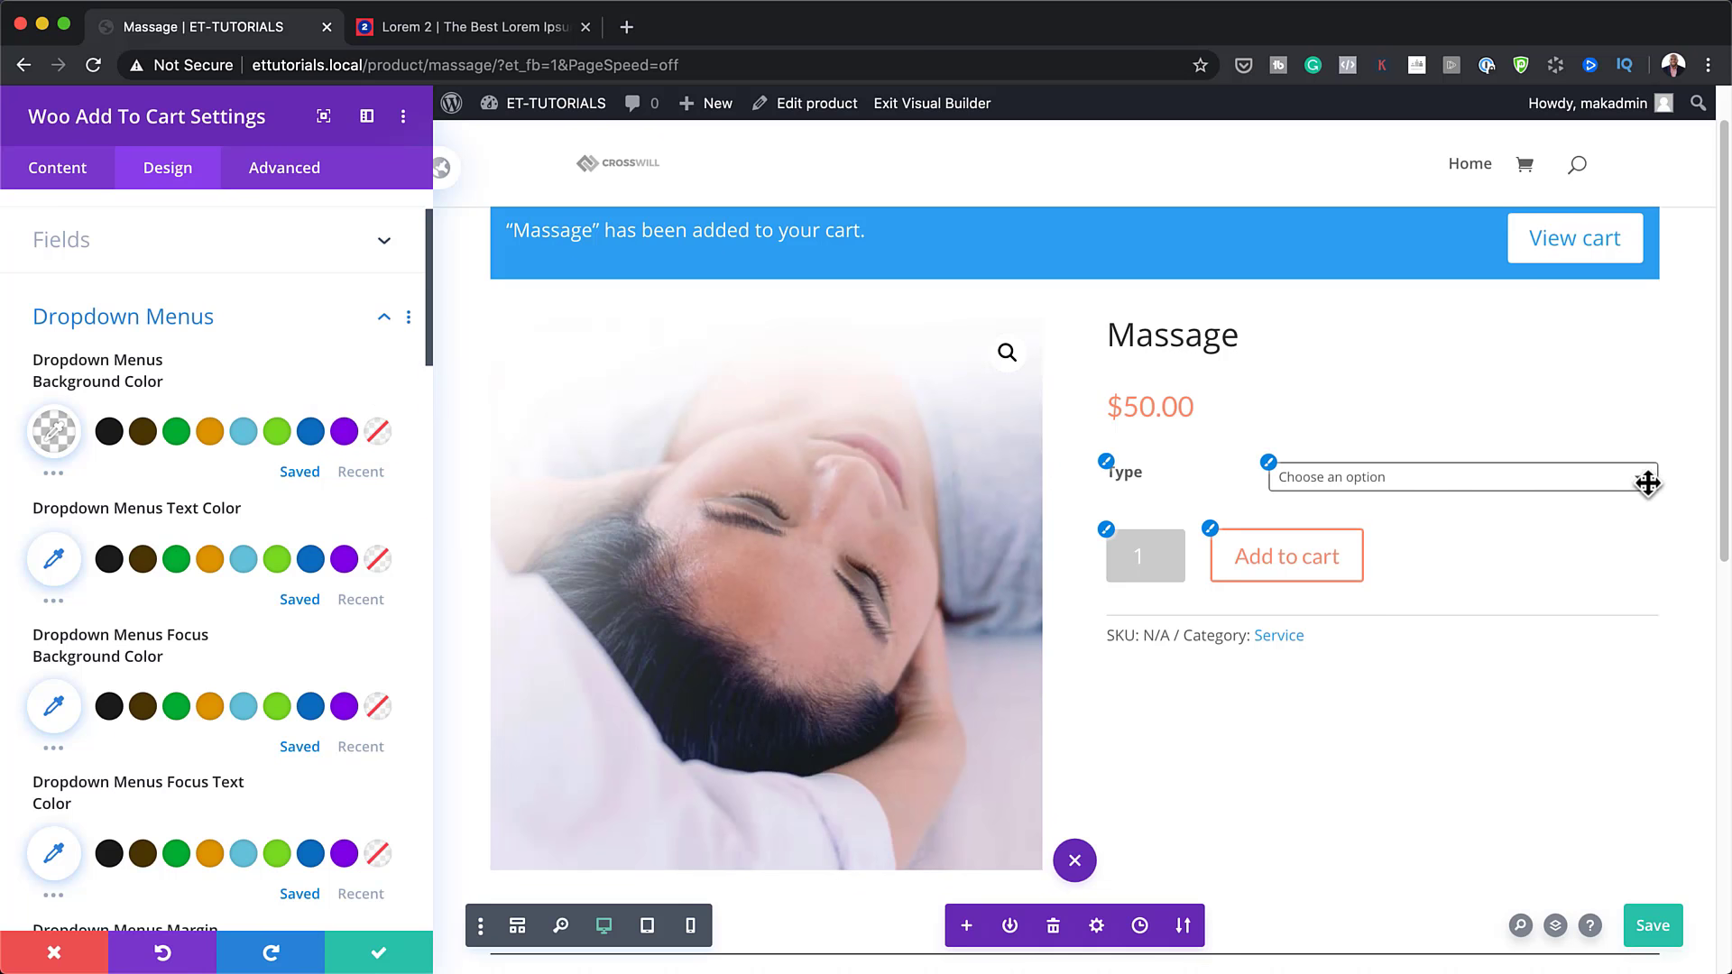
{"action": "scroll", "coordinate": [272, 747], "scroll_direction": "down", "scroll_amount": 4}
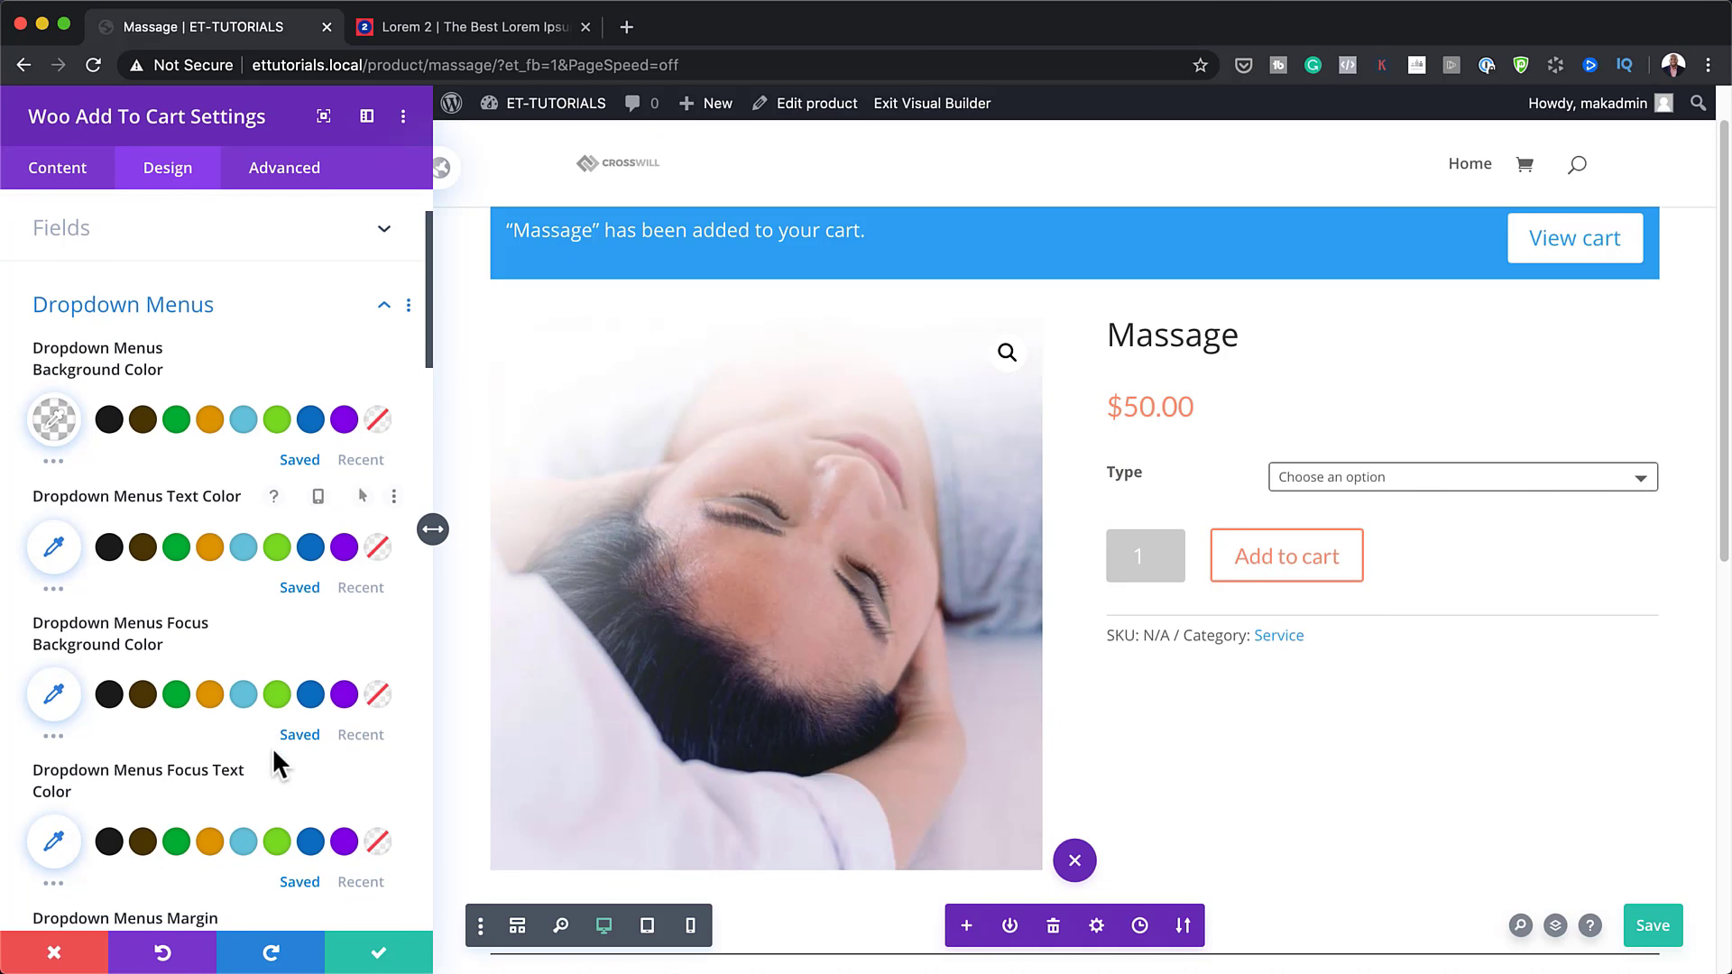
{"action": "scroll", "coordinate": [273, 748], "scroll_direction": "down", "scroll_amount": 5}
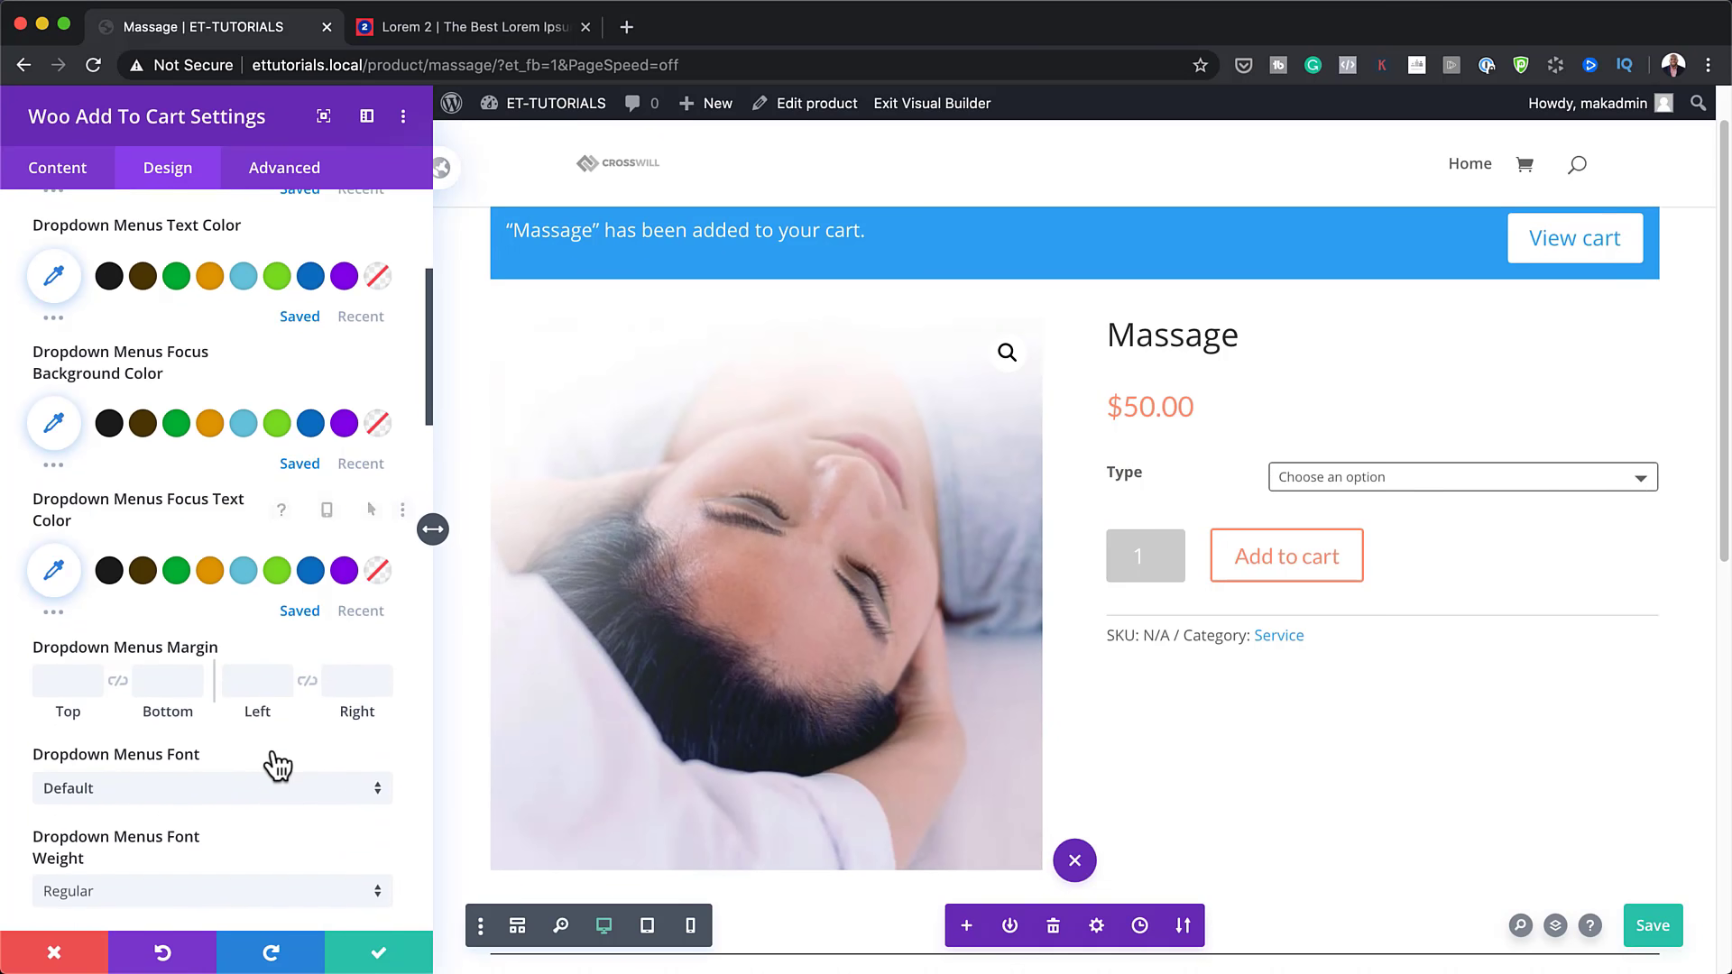
{"action": "left_click", "coordinate": [209, 741]}
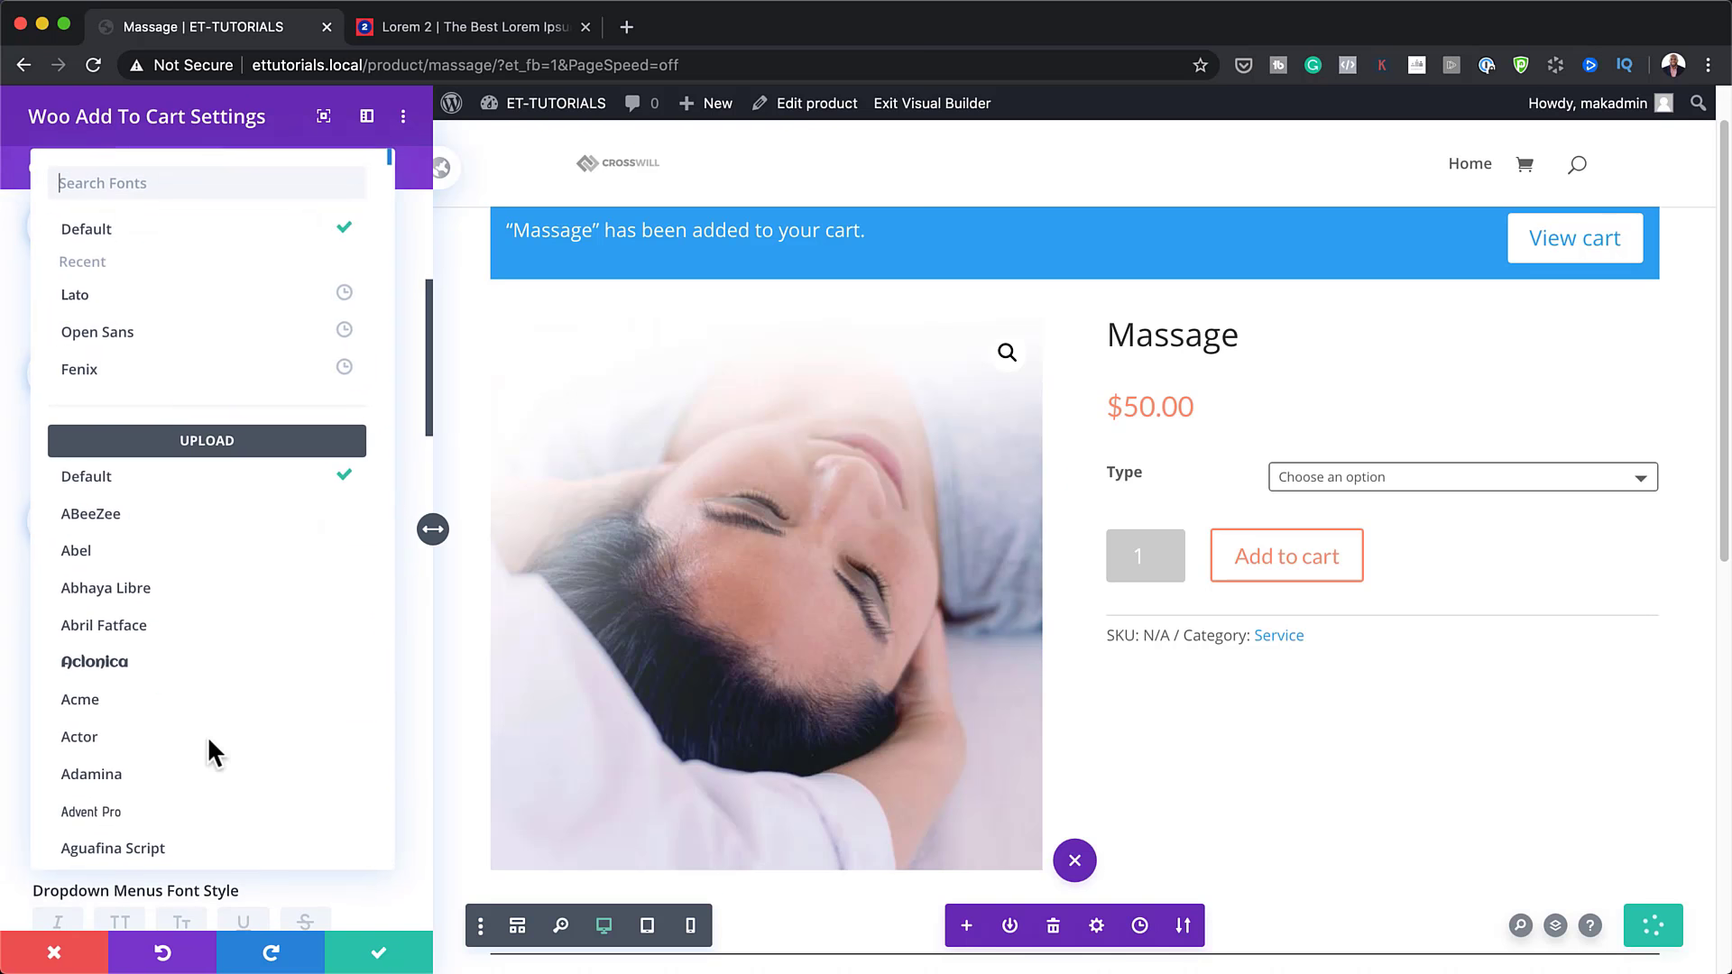
{"action": "left_click", "coordinate": [126, 307]}
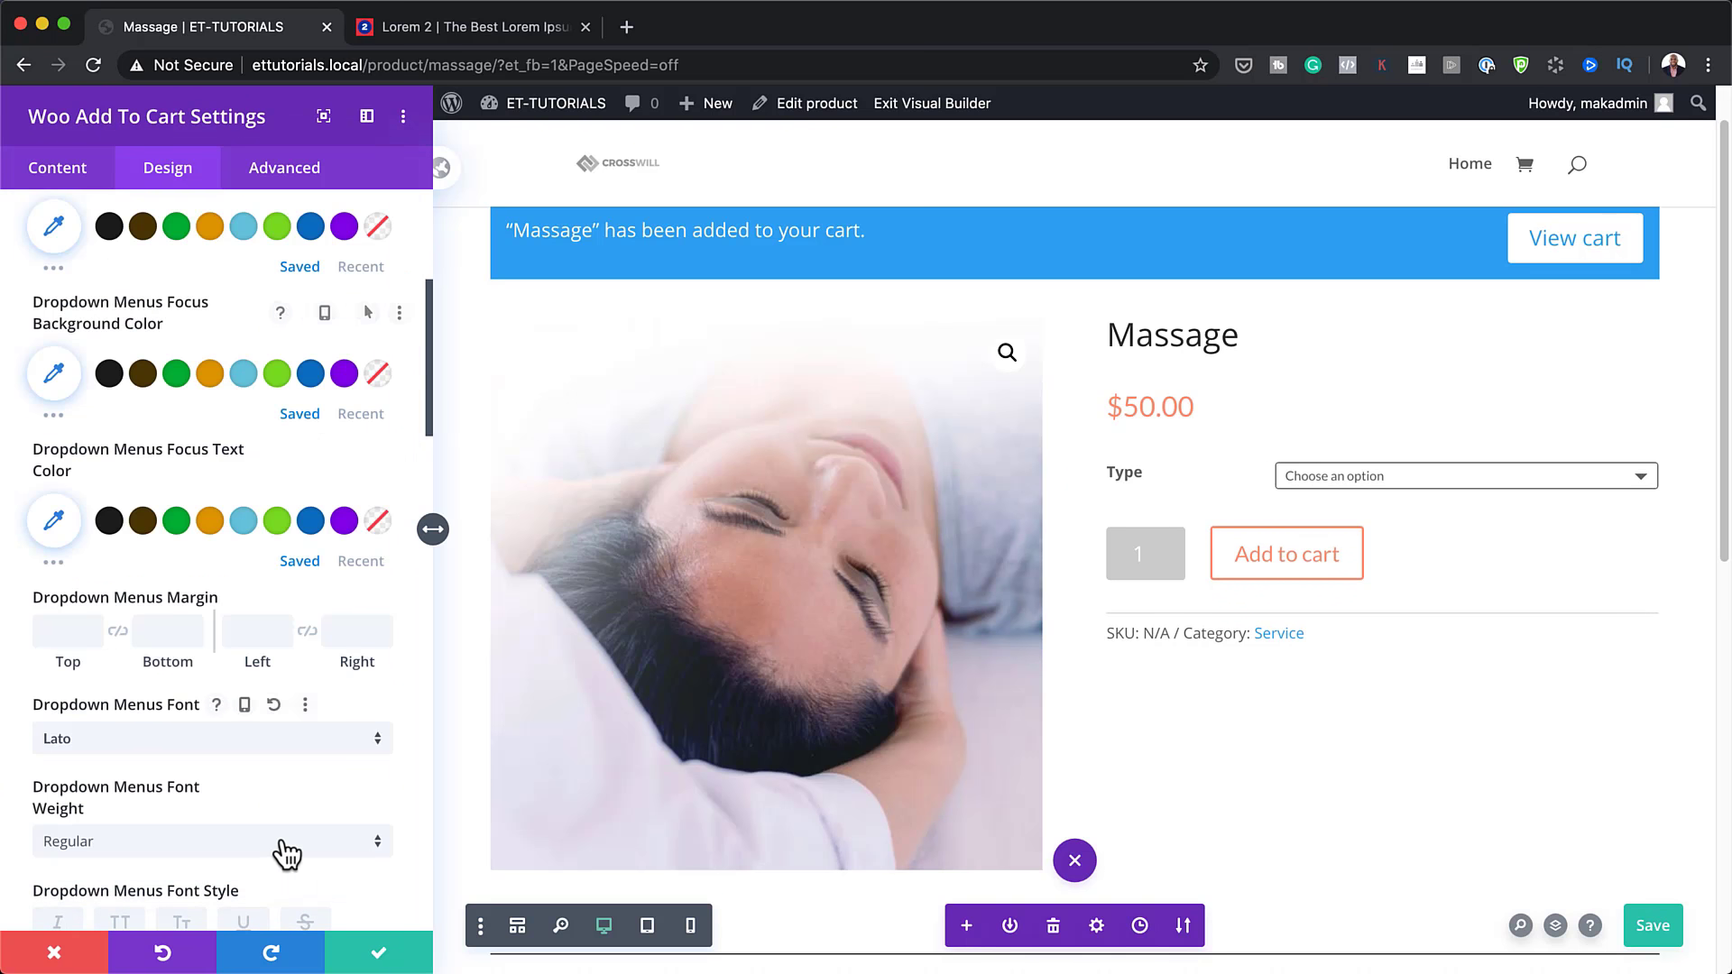
{"action": "scroll", "coordinate": [282, 844], "scroll_direction": "down", "scroll_amount": 4}
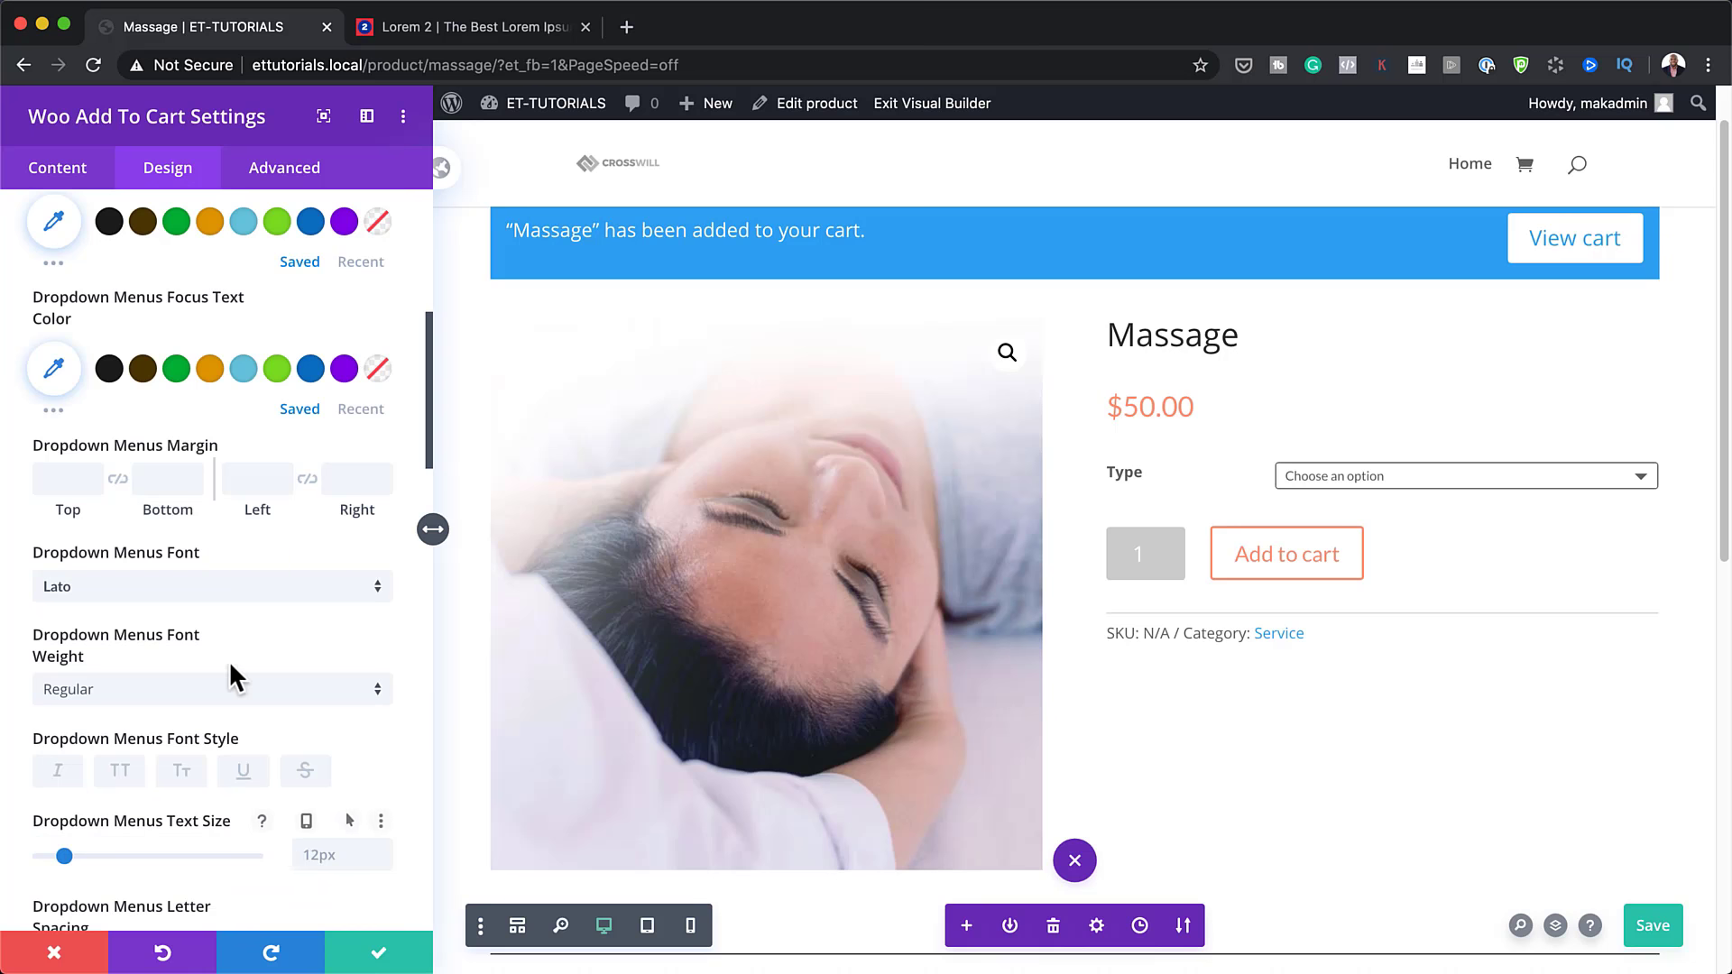
{"action": "double_click", "coordinate": [382, 839]}
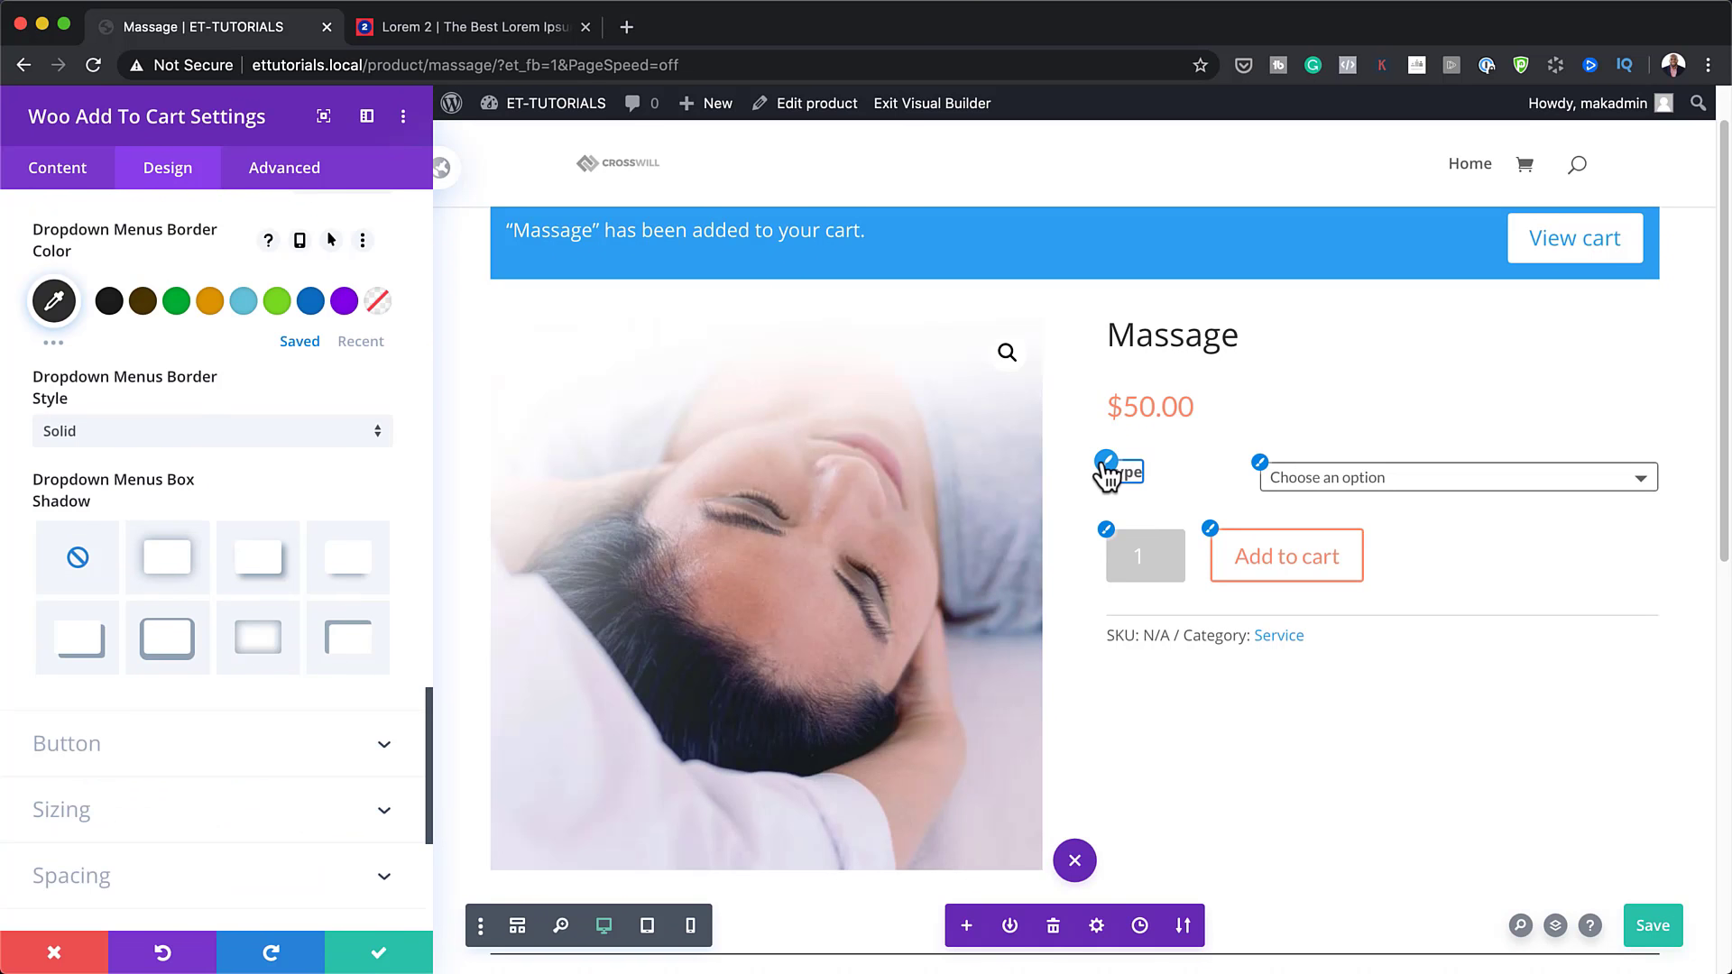
Step: Set the Type label's font to Lato and its font style to uppercase
{"action": "left_click", "coordinate": [1107, 467]}
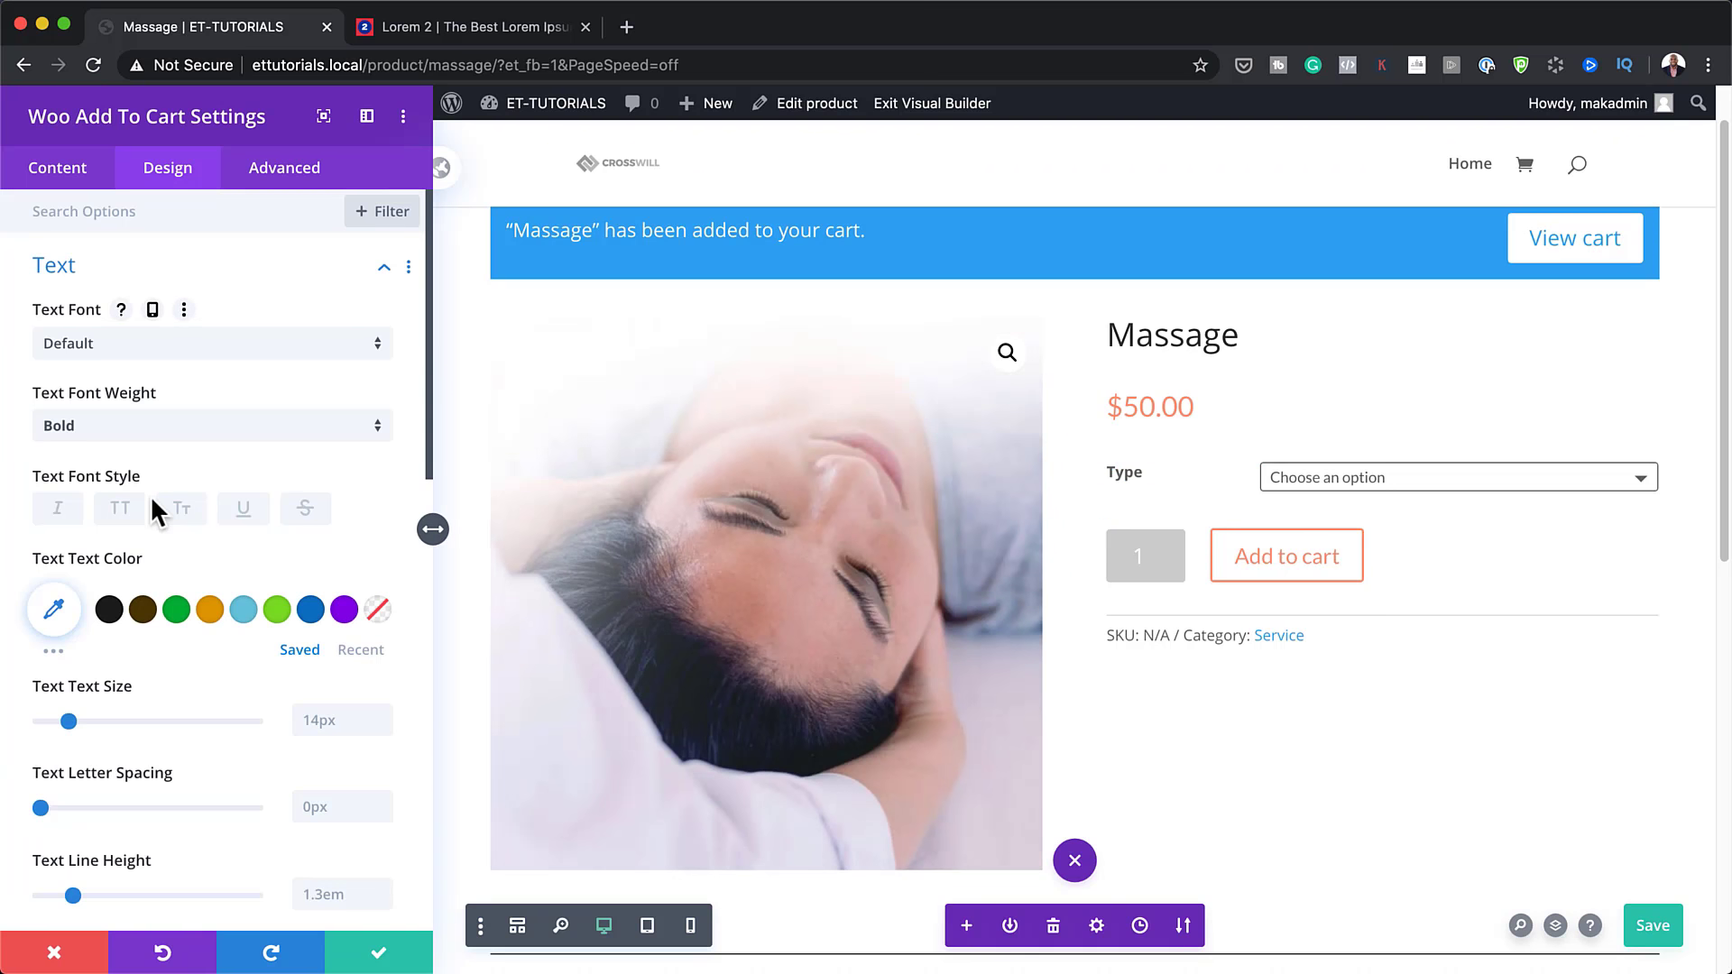
{"action": "left_click", "coordinate": [181, 357]}
{"action": "left_click", "coordinate": [143, 303]}
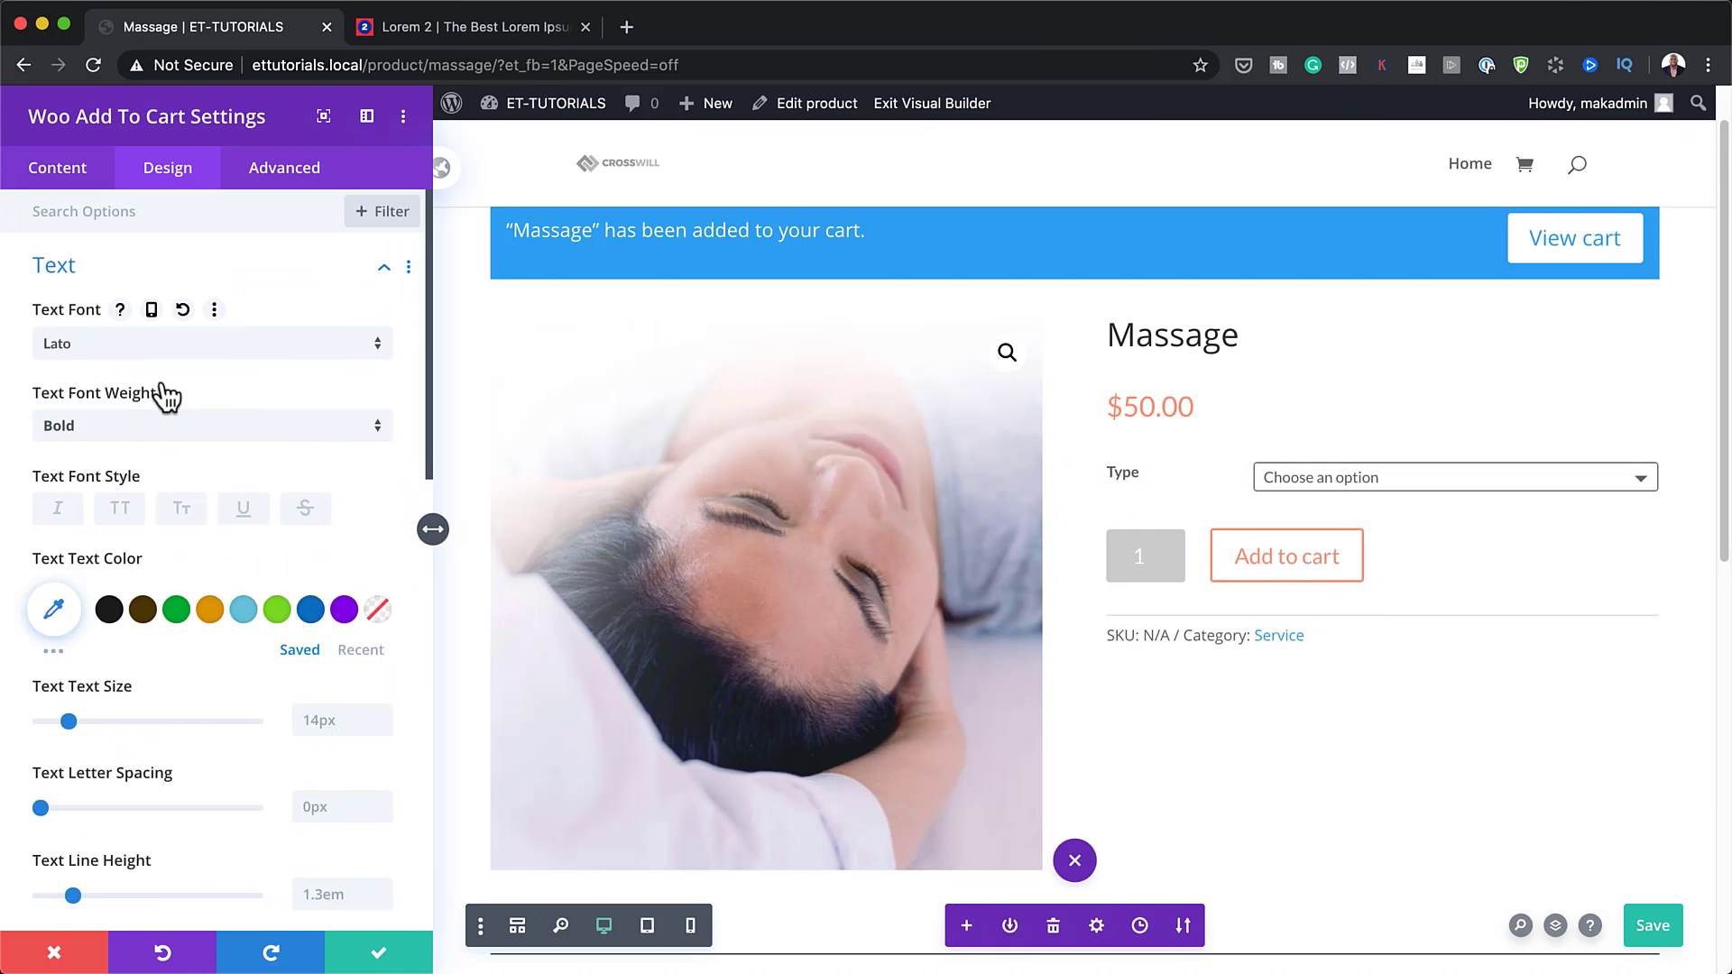
{"action": "left_click", "coordinate": [123, 514]}
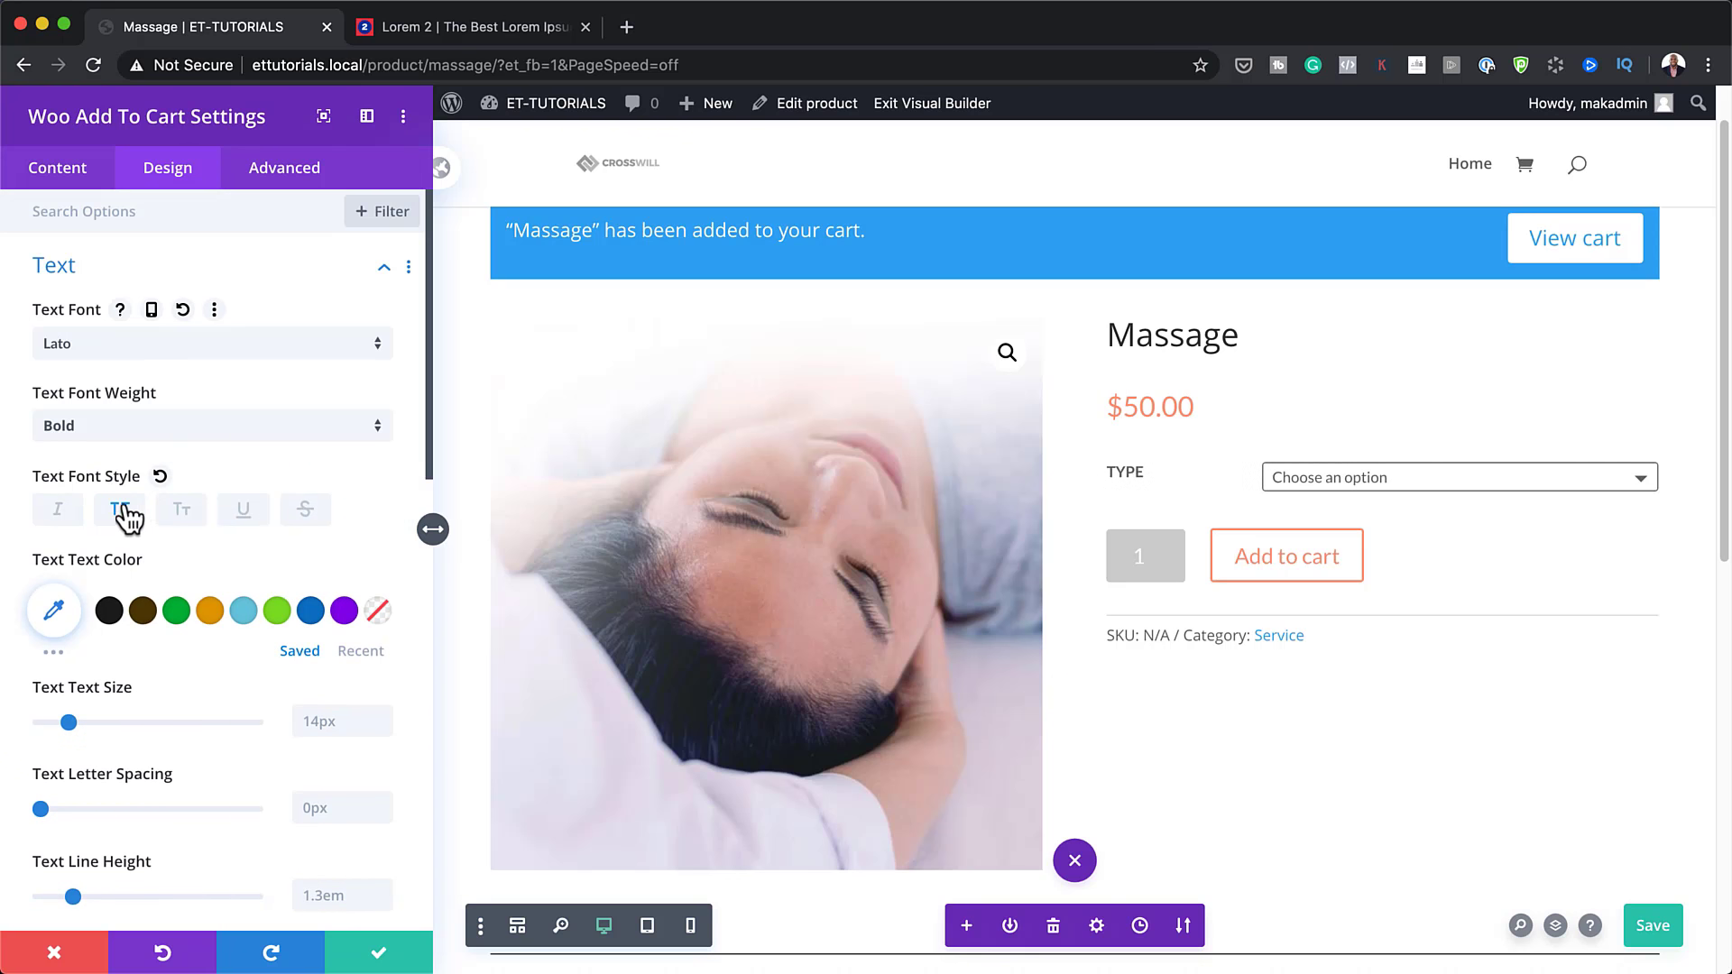
Step: Set the Type label's text size to 20px and letter spacing to 2px, saving the Woo Add To Cart settings
{"action": "left_click", "coordinate": [384, 715]}
{"action": "left_click", "coordinate": [384, 714]}
{"action": "left_click", "coordinate": [384, 715]}
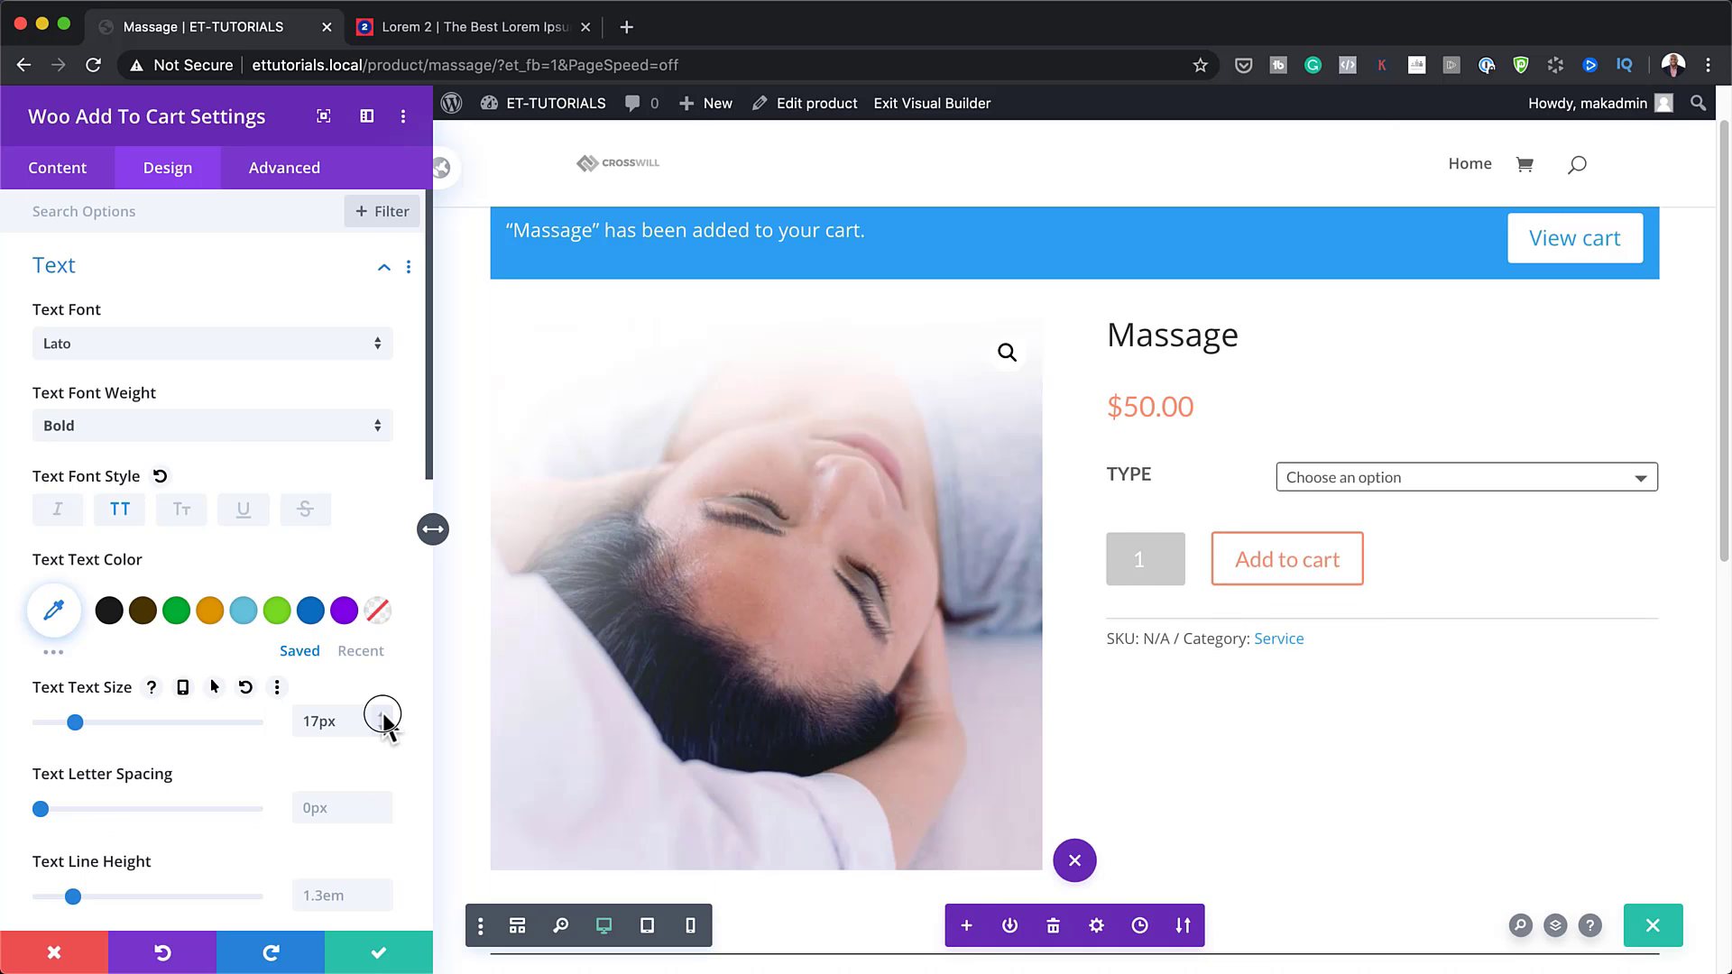
{"action": "left_click", "coordinate": [385, 714]}
{"action": "left_click", "coordinate": [382, 713]}
{"action": "left_click", "coordinate": [382, 714]}
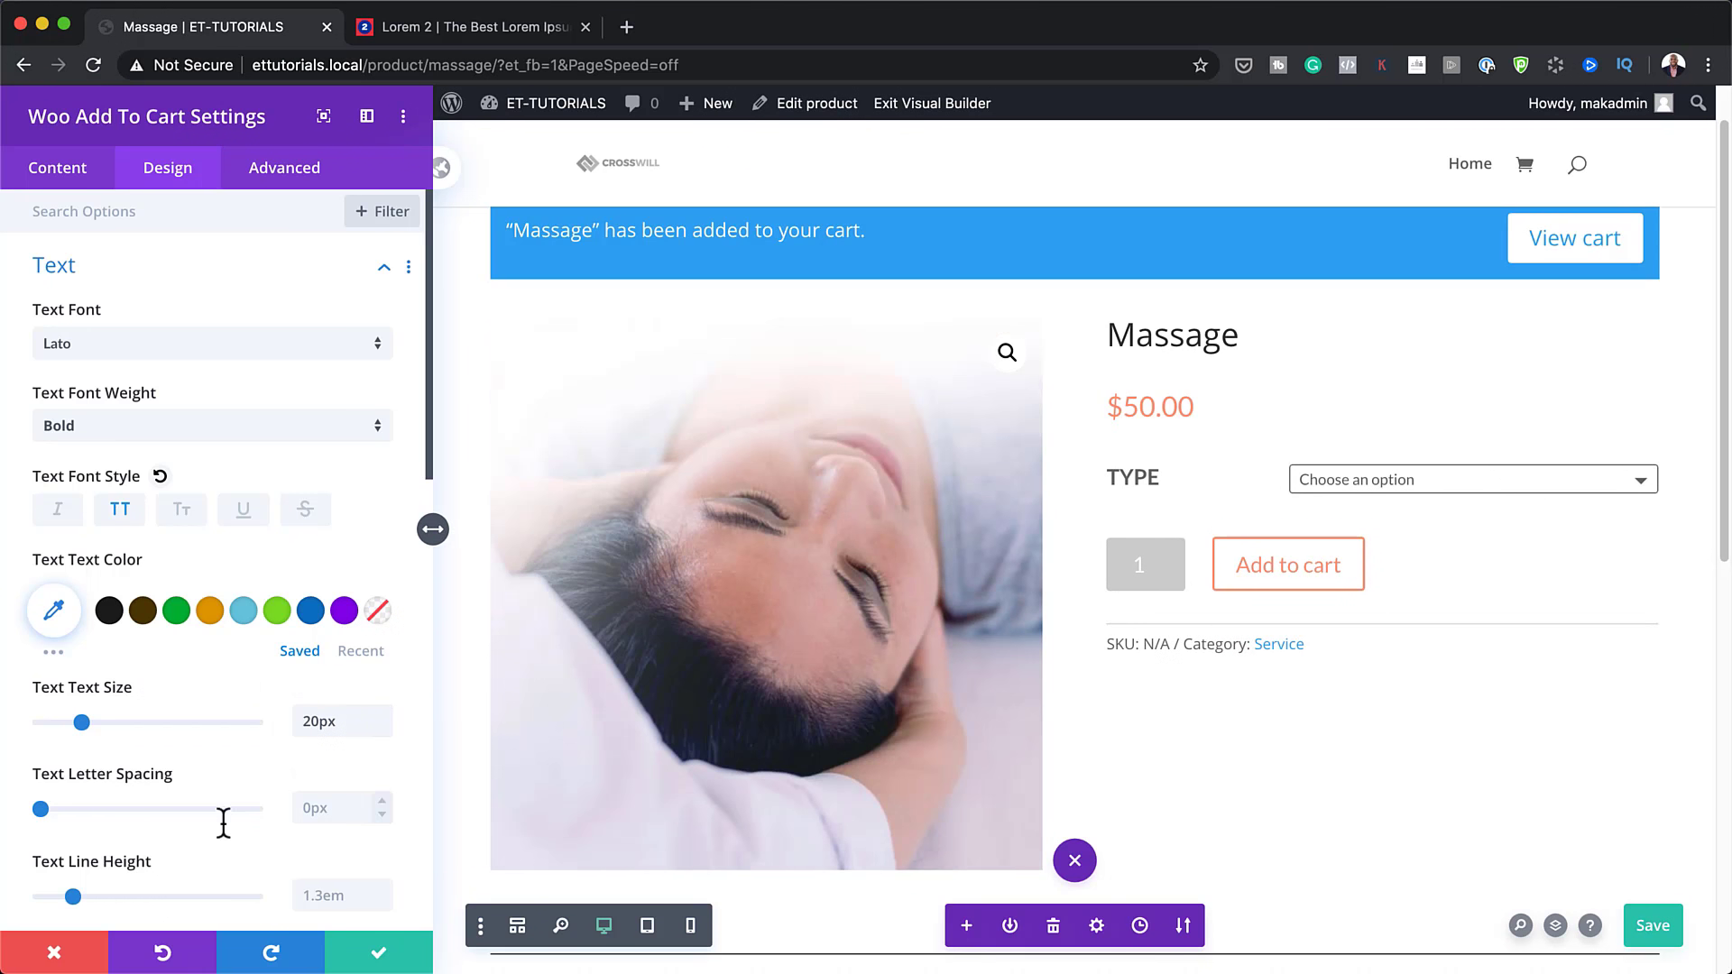
{"action": "left_click", "coordinate": [316, 807]}
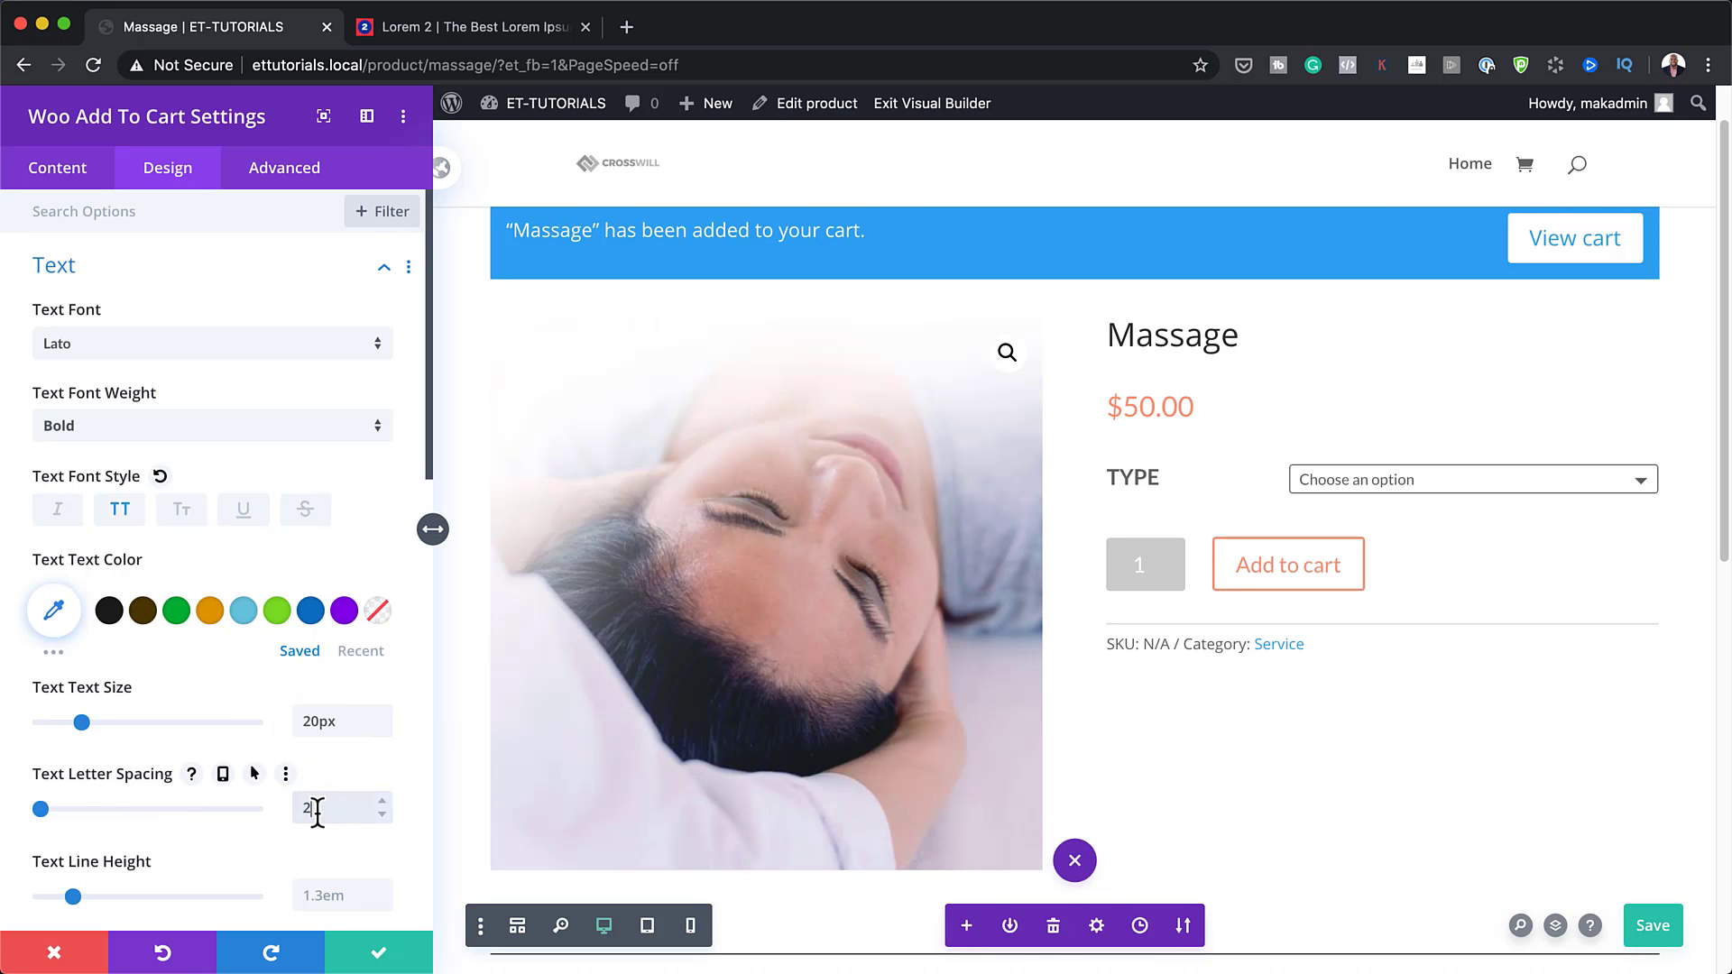
{"action": "type", "text": "2px"}
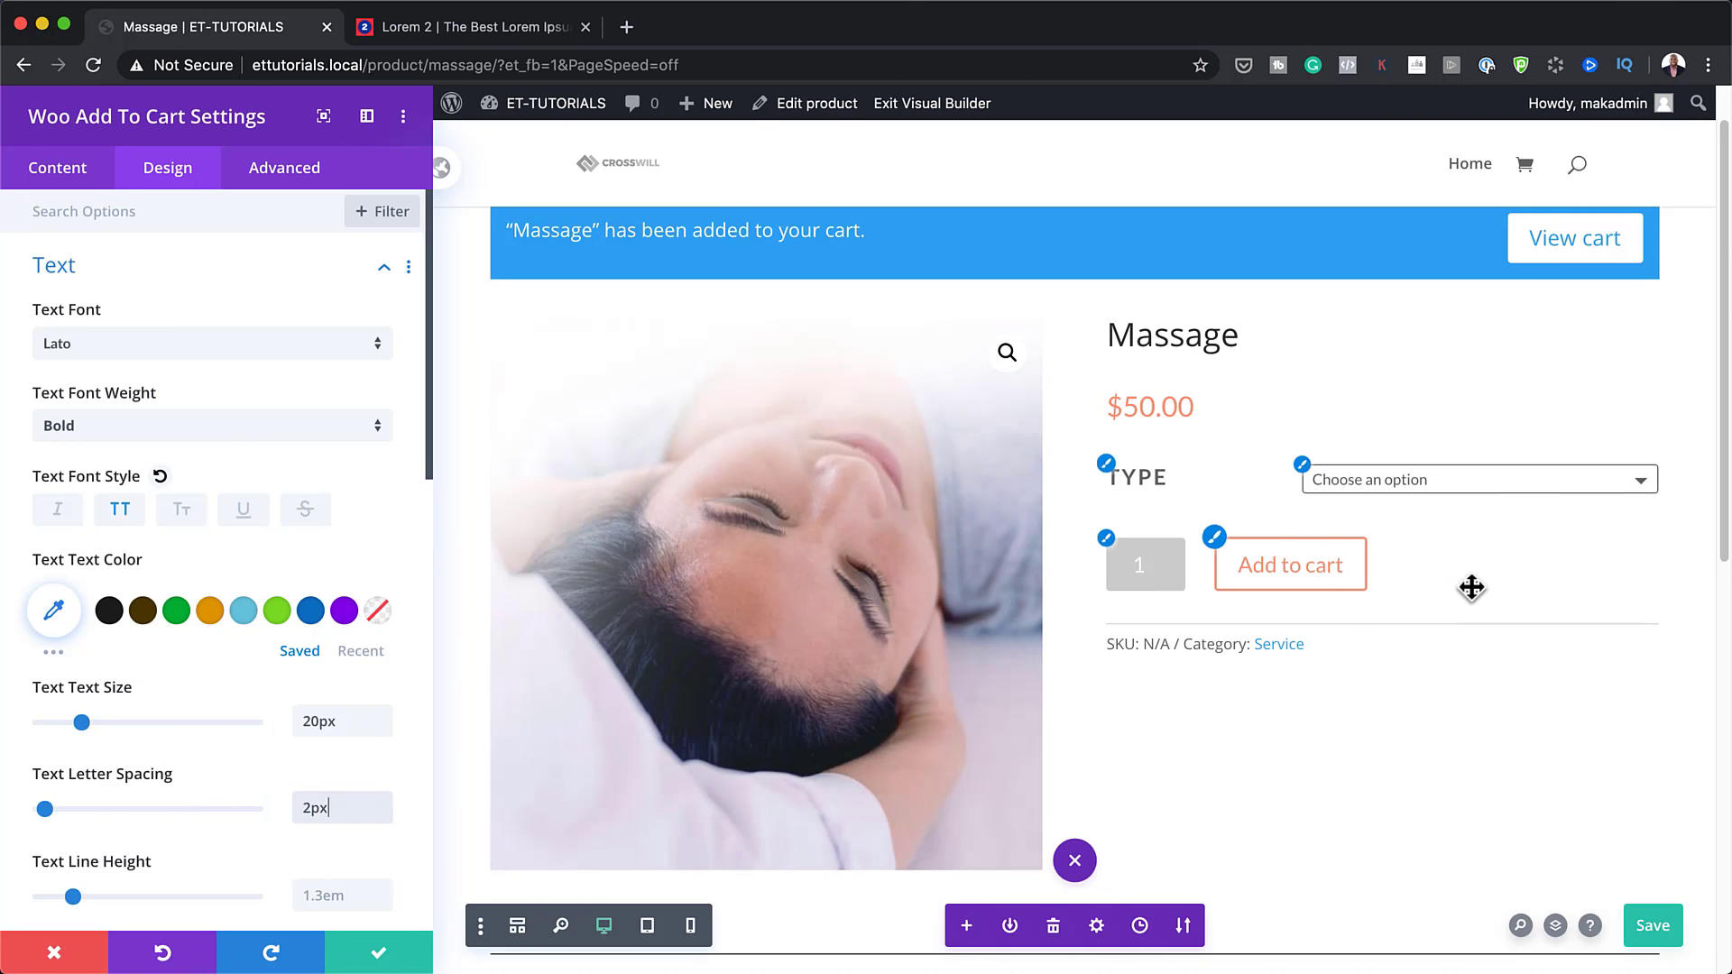
{"action": "scroll", "coordinate": [1203, 878], "scroll_direction": "down", "scroll_amount": 5}
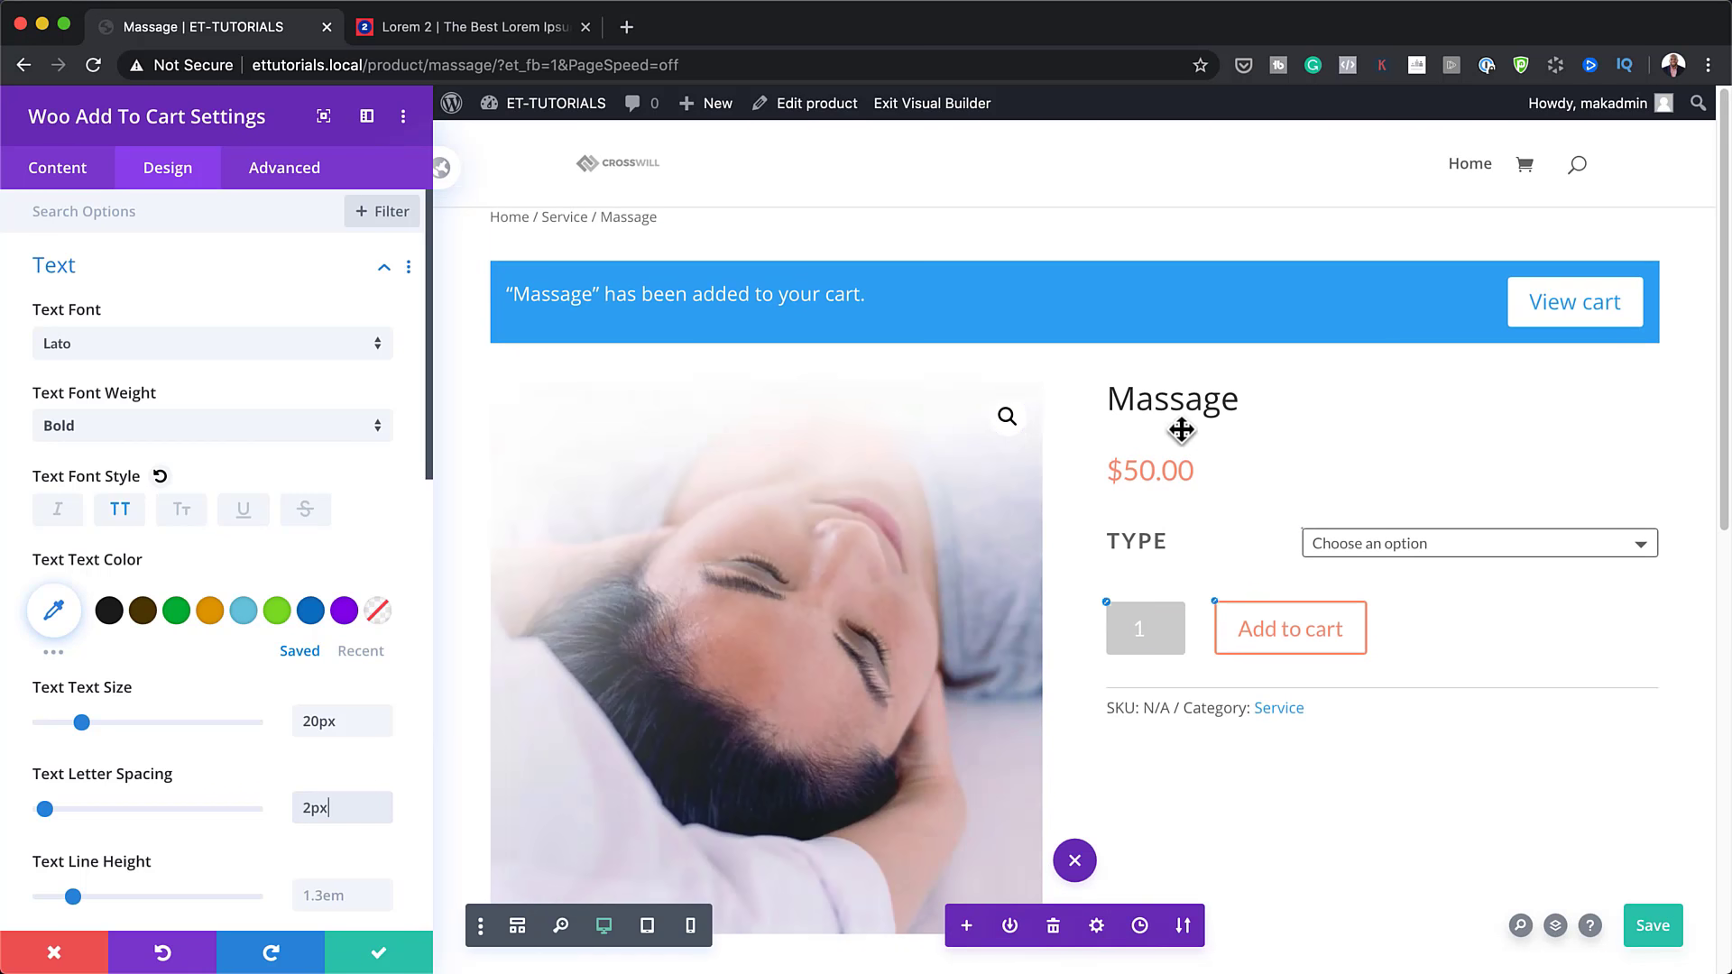
{"action": "left_click", "coordinate": [377, 953]}
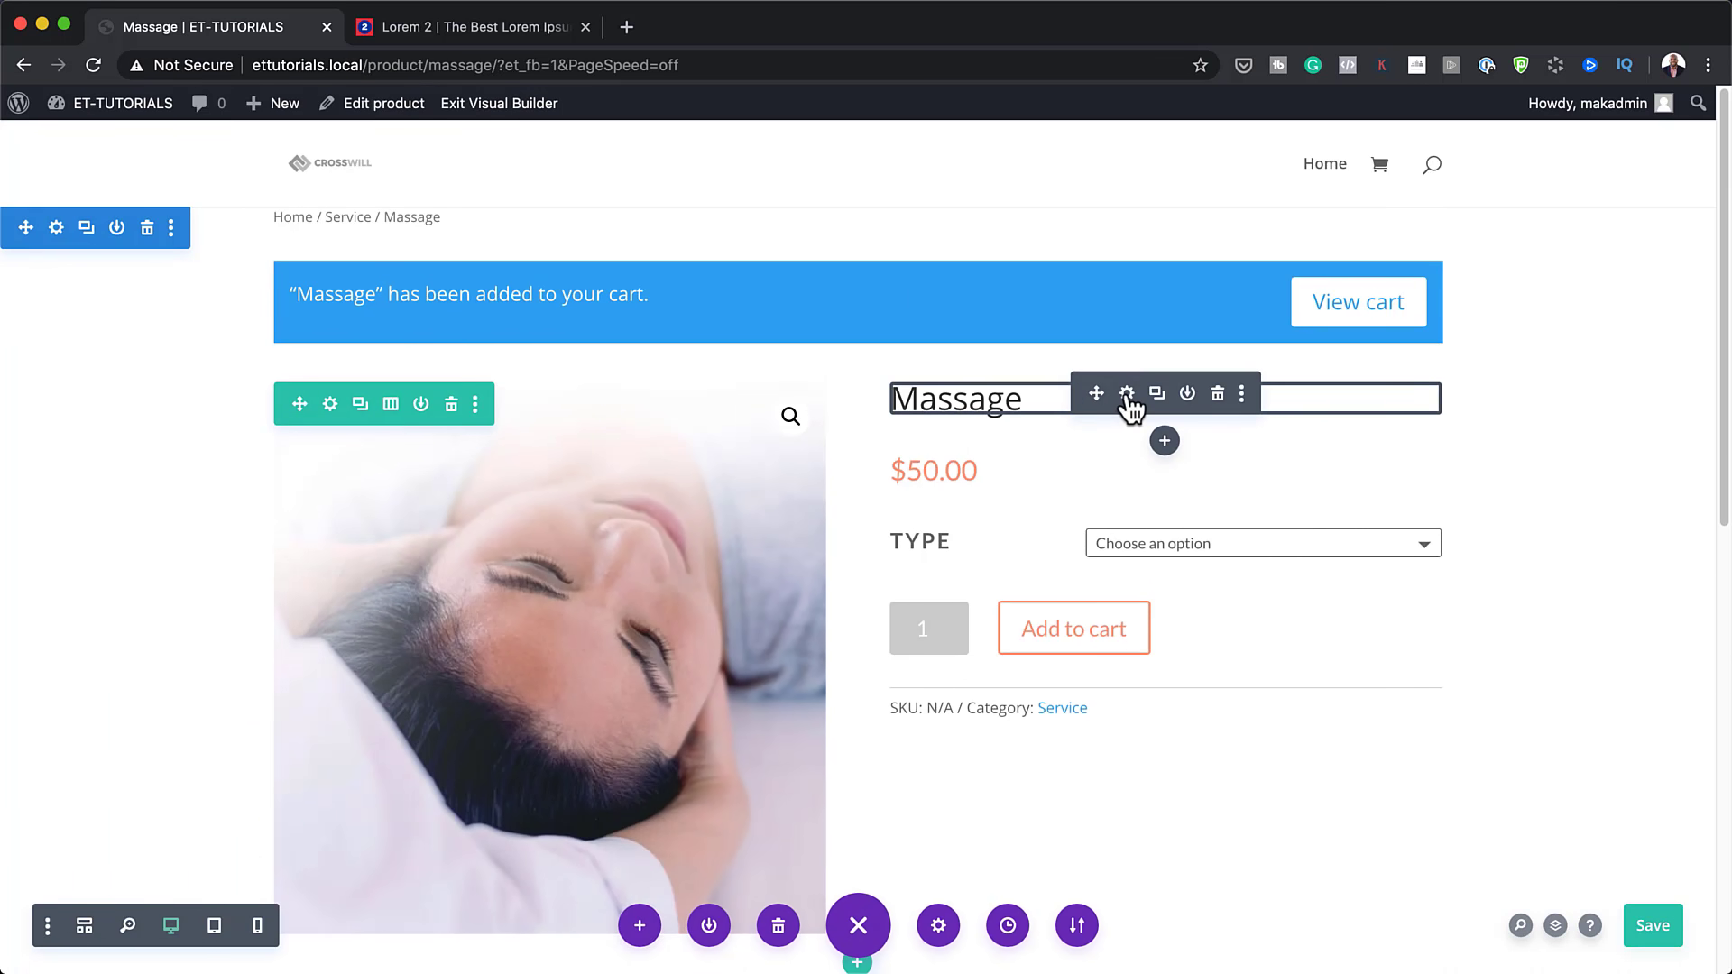
Step: Set the Massage product title's font to Lato and its text color to #222222
{"action": "left_click", "coordinate": [1126, 394]}
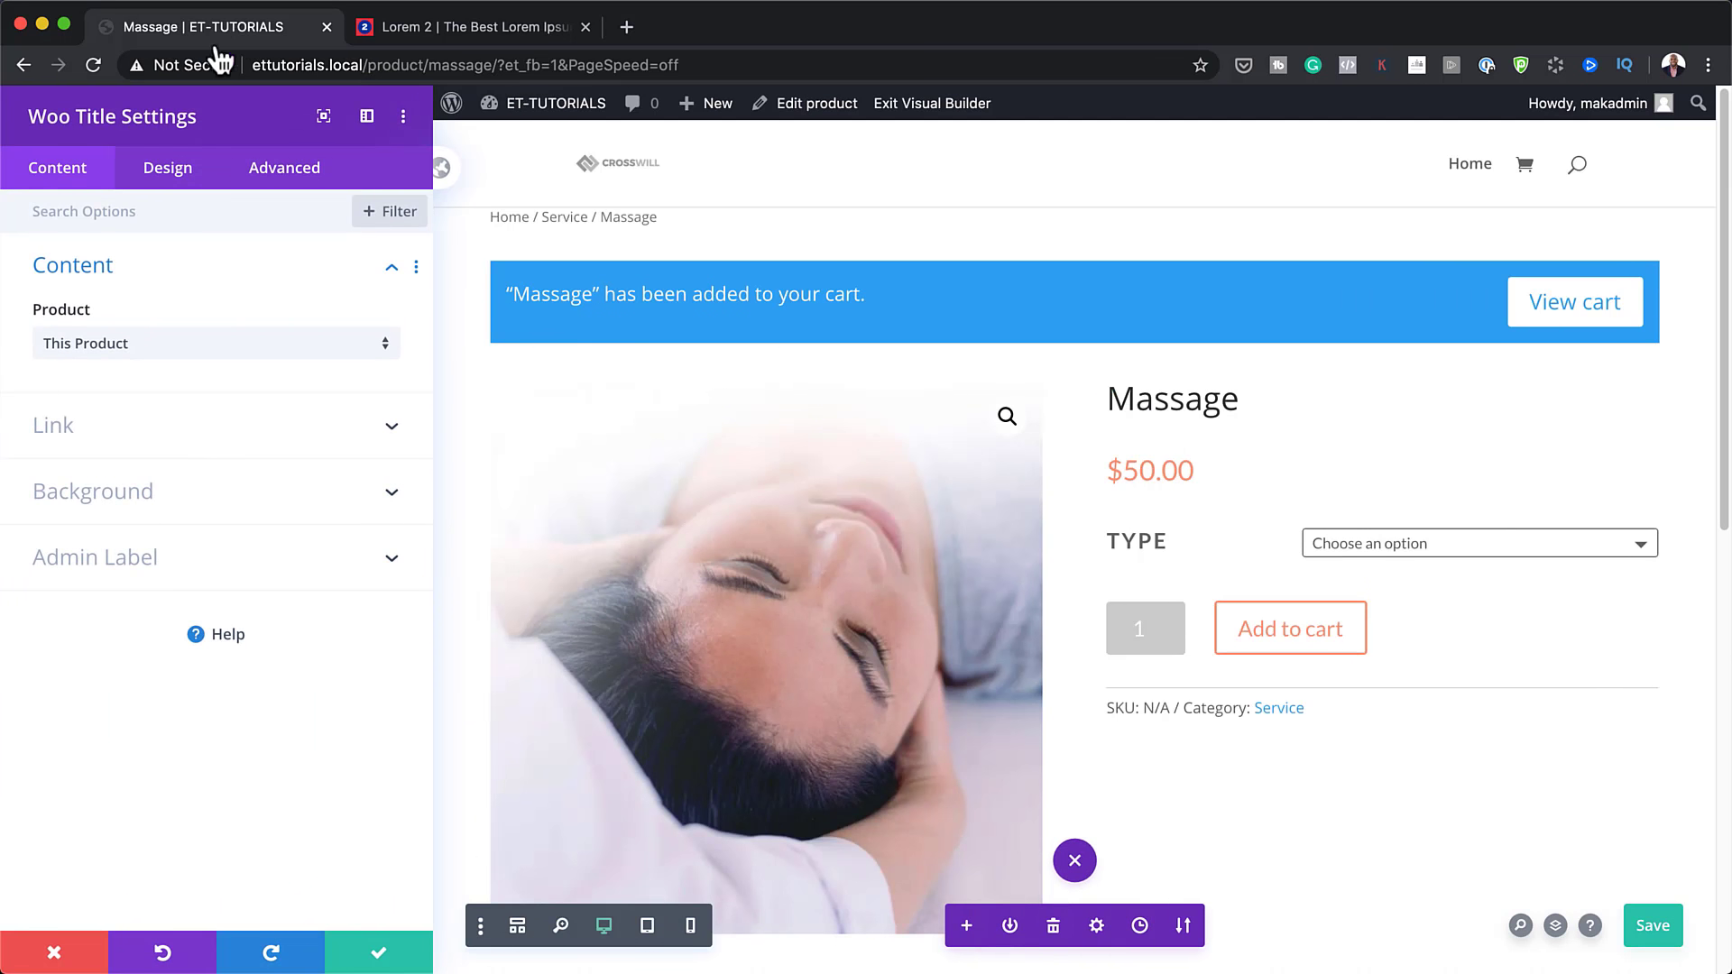
{"action": "left_click", "coordinate": [1107, 388]}
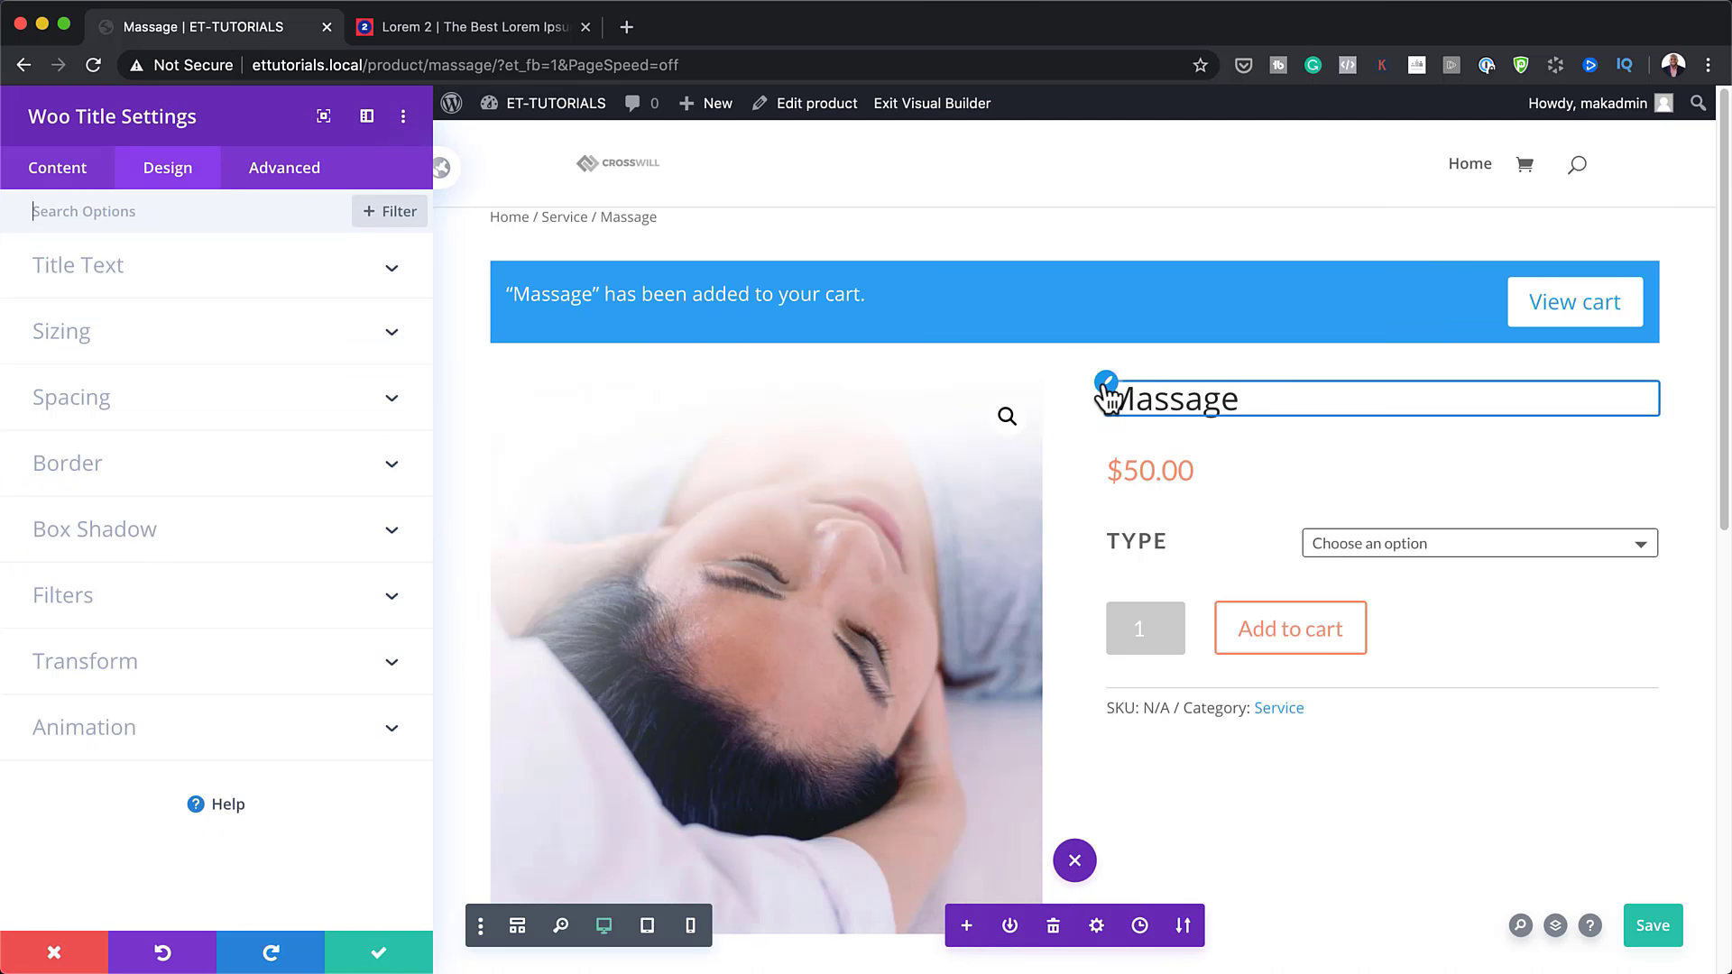
{"action": "left_click", "coordinate": [121, 270]}
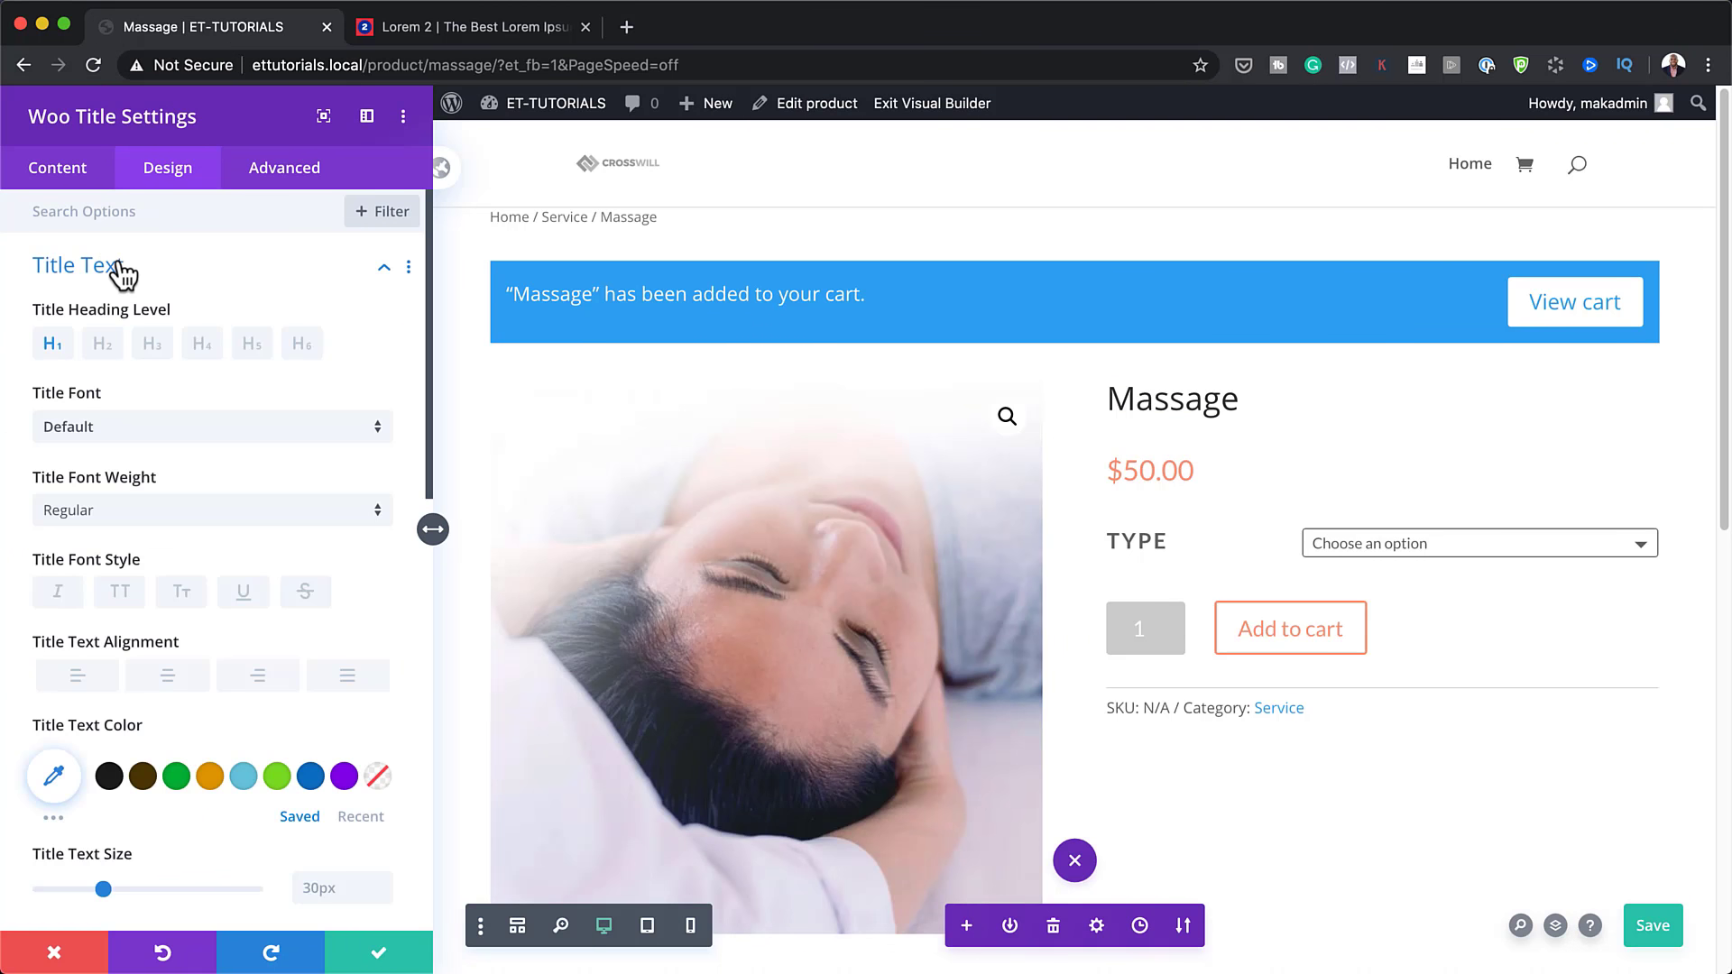
{"action": "left_click", "coordinate": [148, 429]}
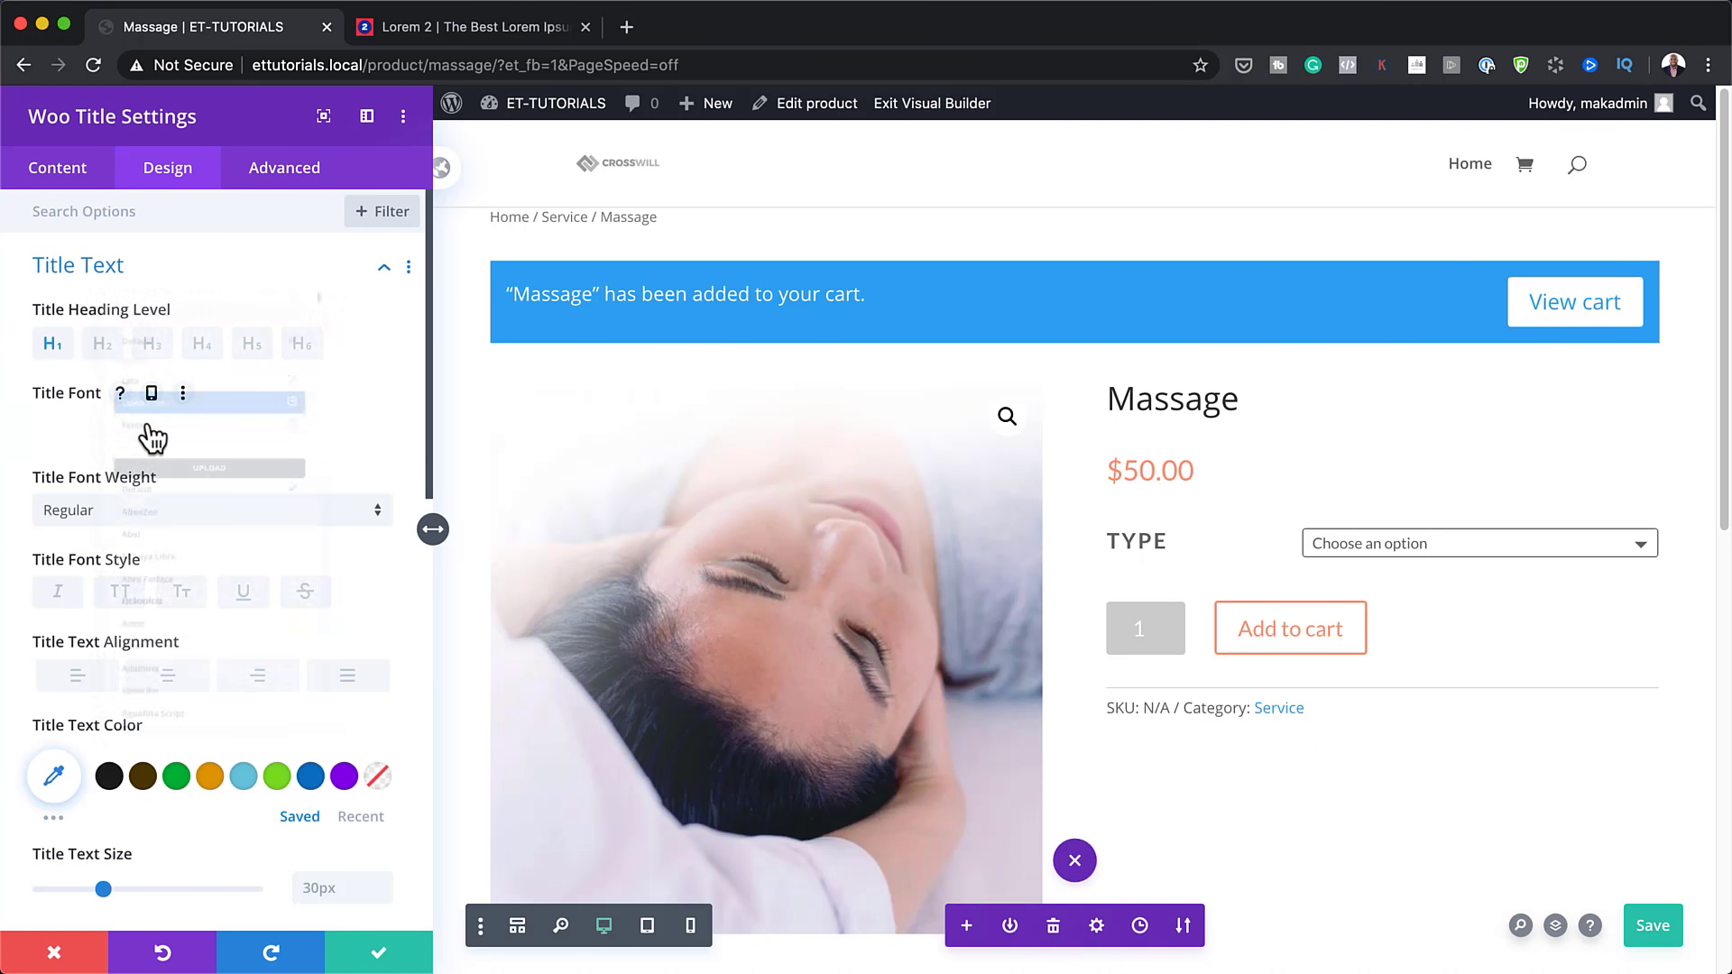
{"action": "left_click", "coordinate": [140, 301]}
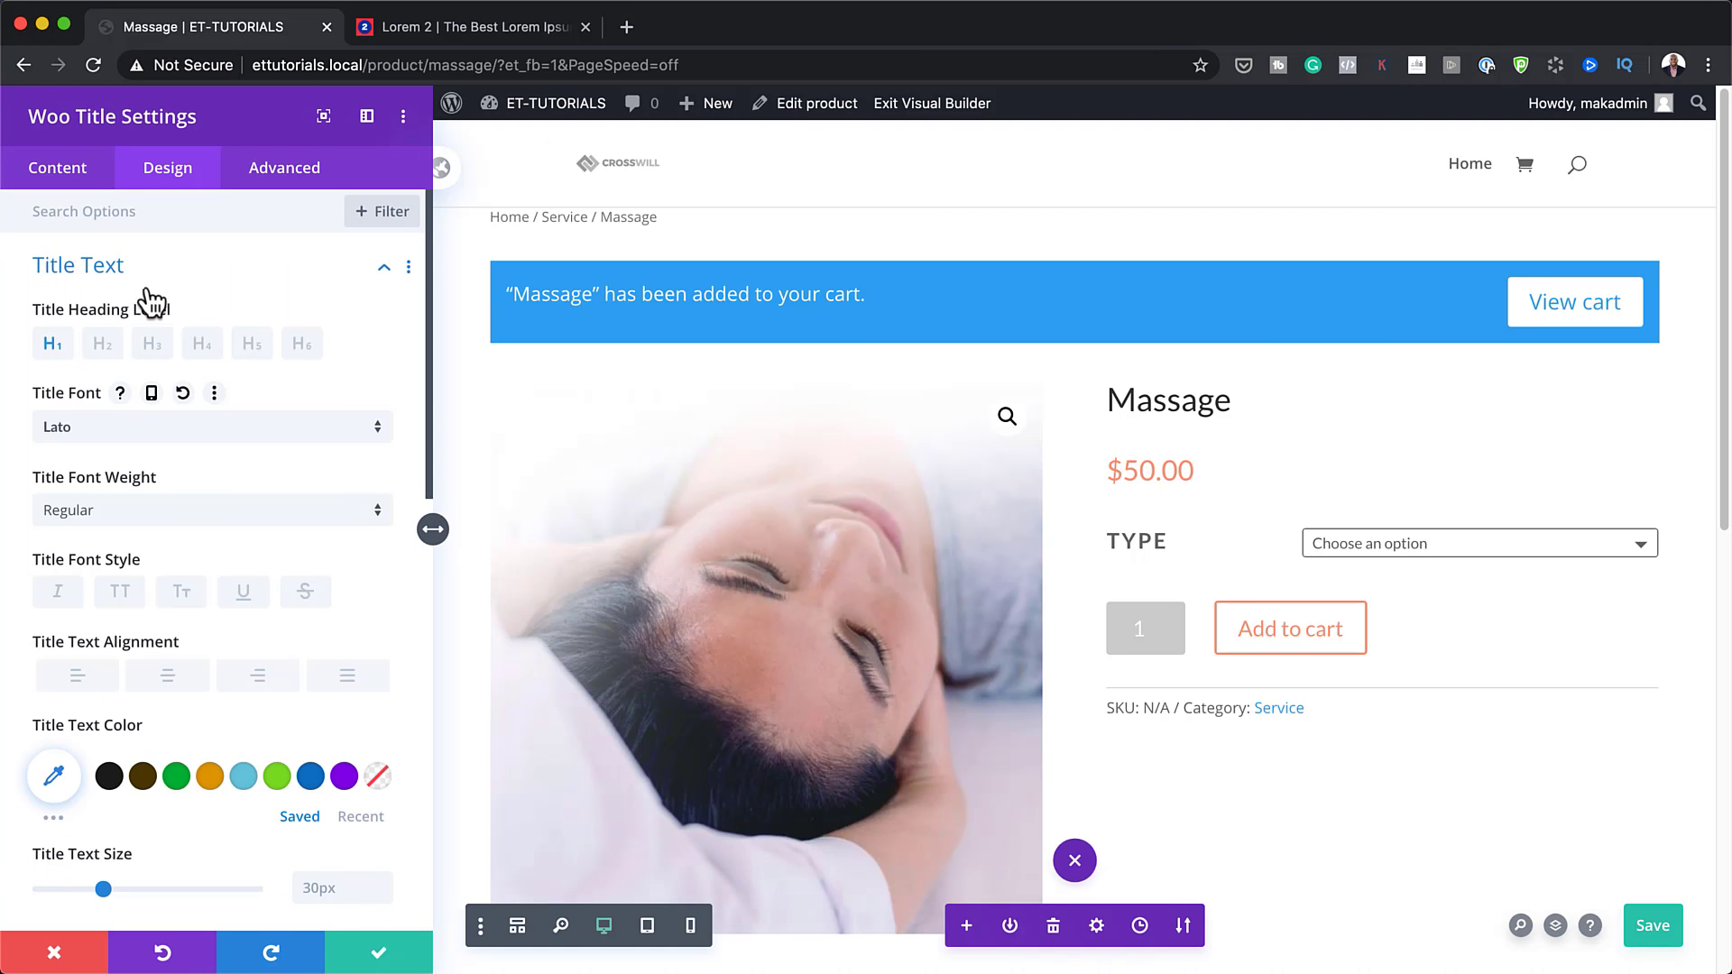
{"action": "left_click", "coordinate": [361, 816]}
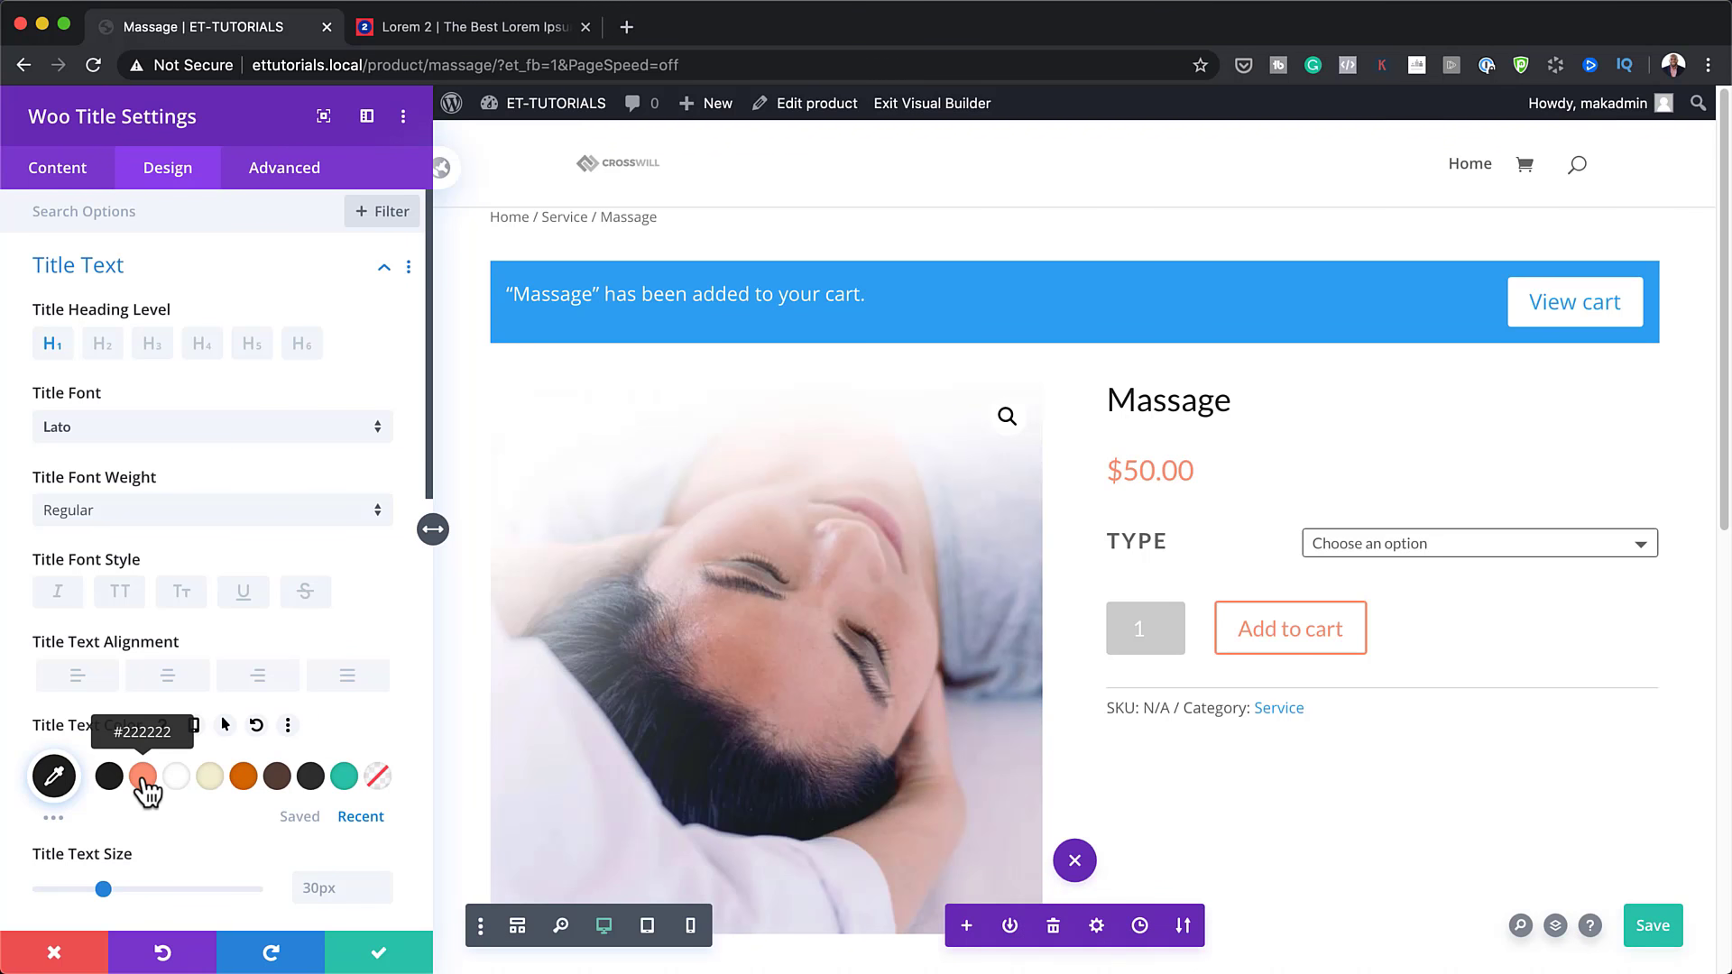
Step: Save the Woo Title settings and the page, and exit the Visual Builder
{"action": "left_click", "coordinate": [379, 956]}
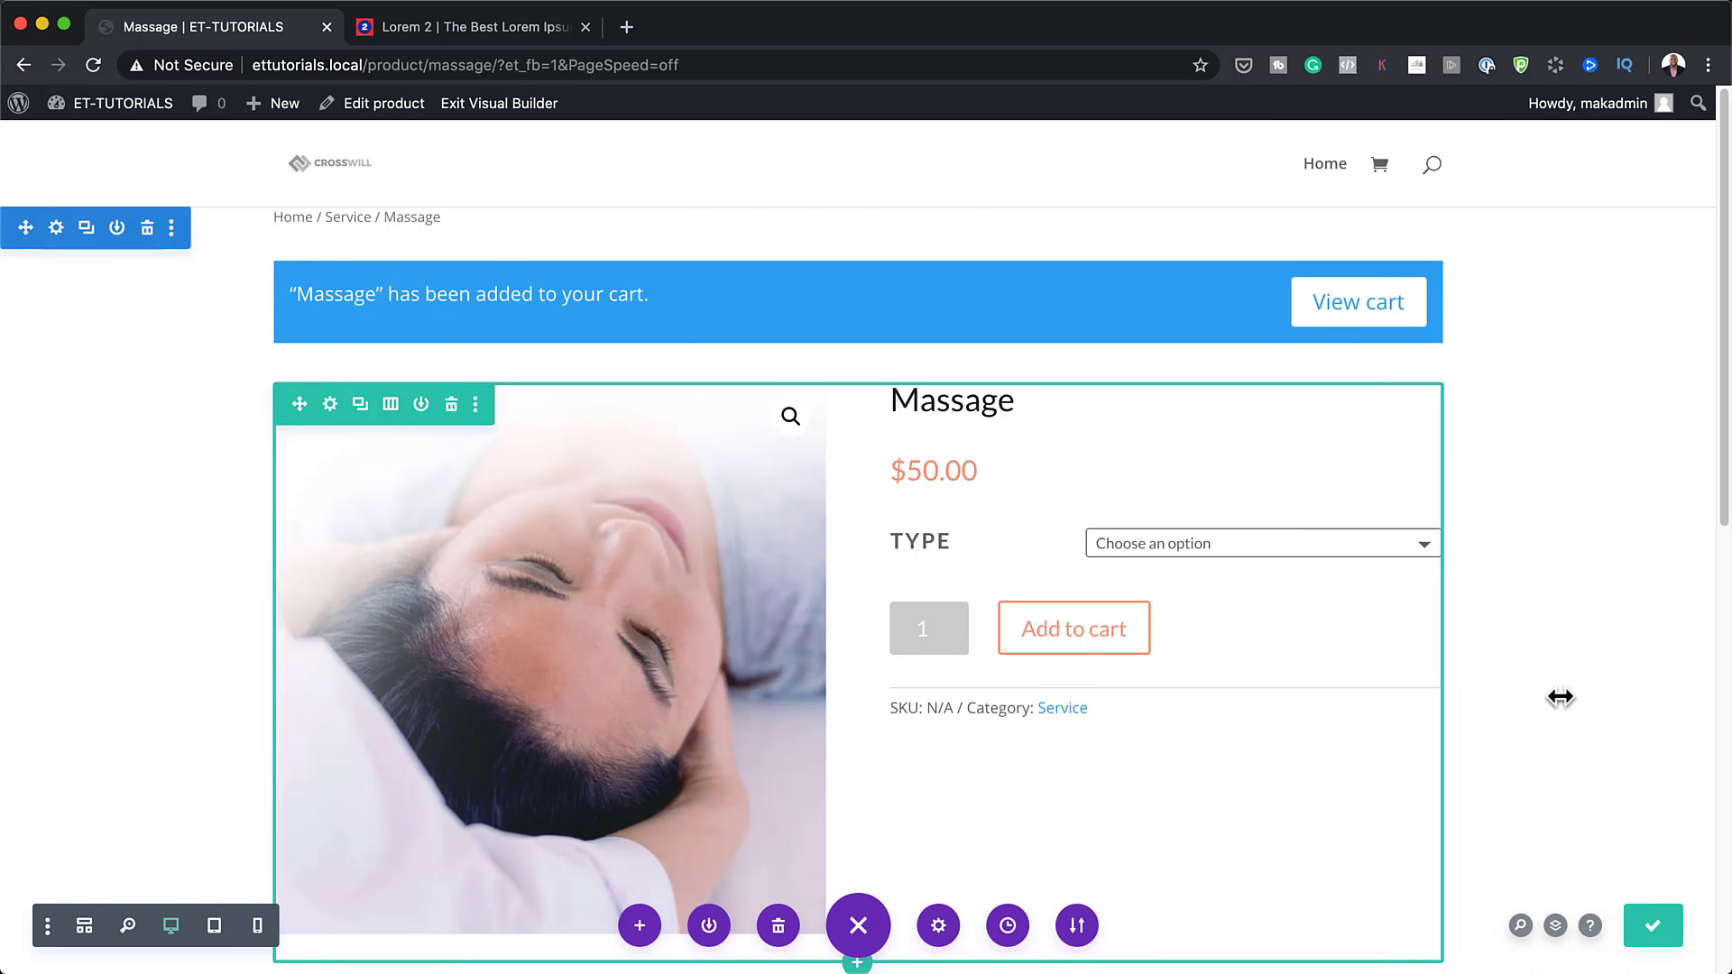
{"action": "left_click", "coordinate": [541, 106]}
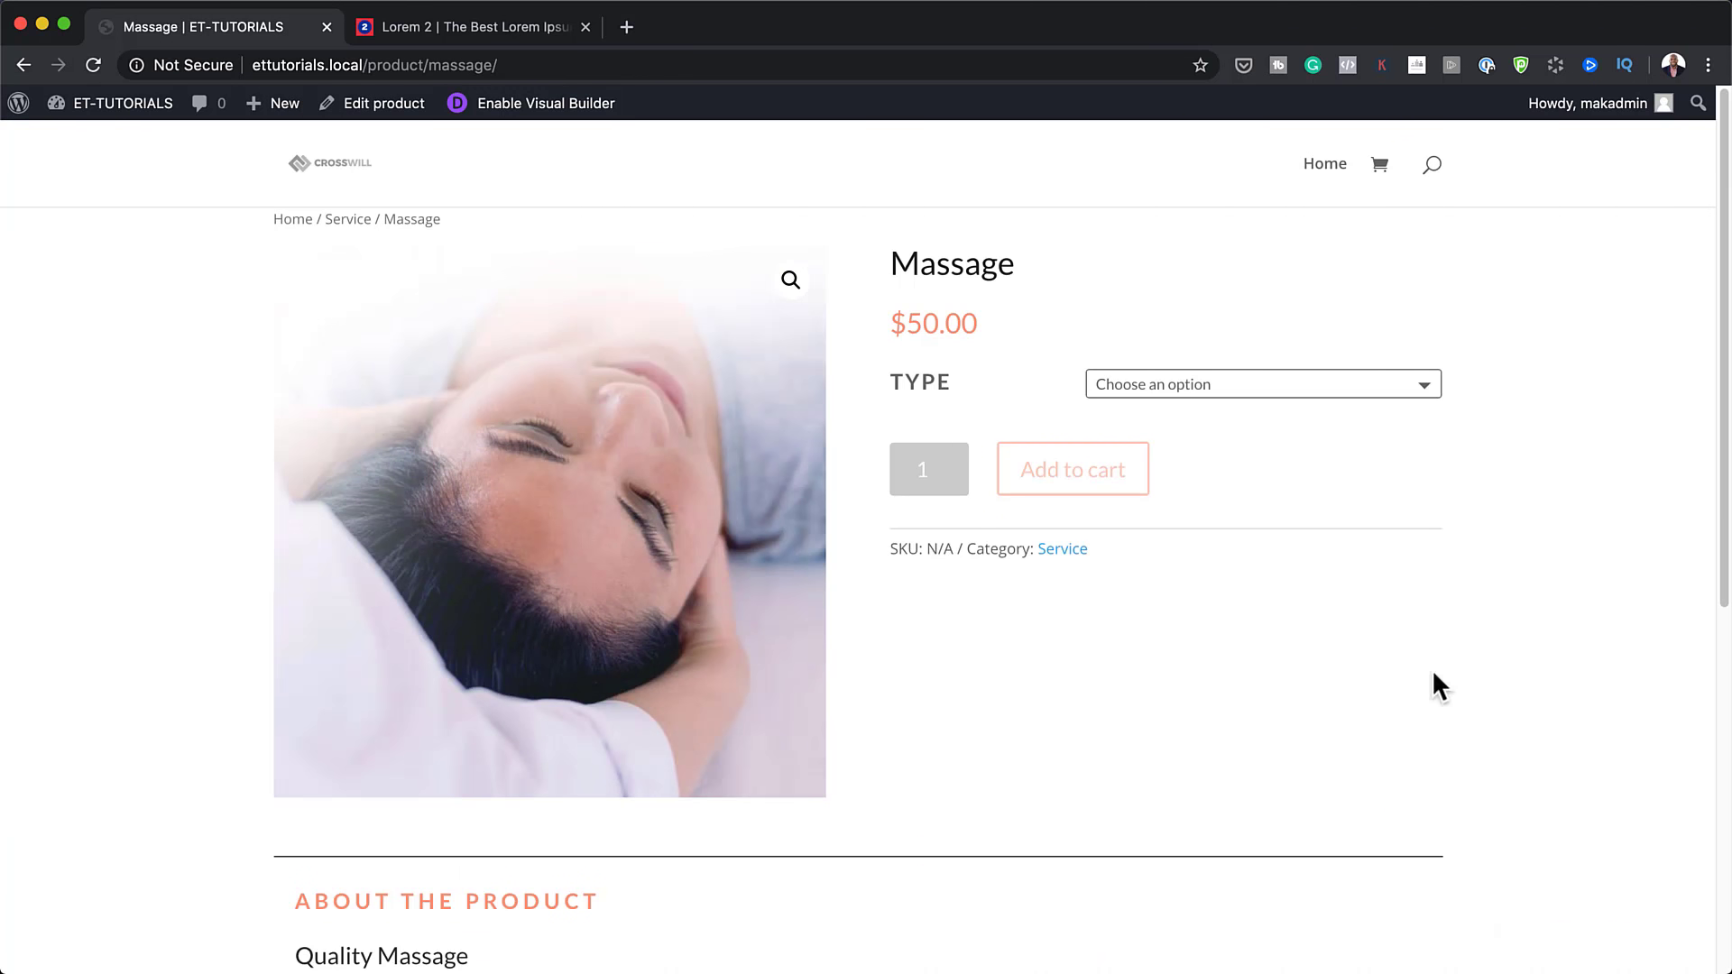
Step: Review the live product page, expanding the Specifications and Reviews accordion sections to check their content
{"action": "scroll", "coordinate": [1569, 745], "scroll_direction": "down", "scroll_amount": 5}
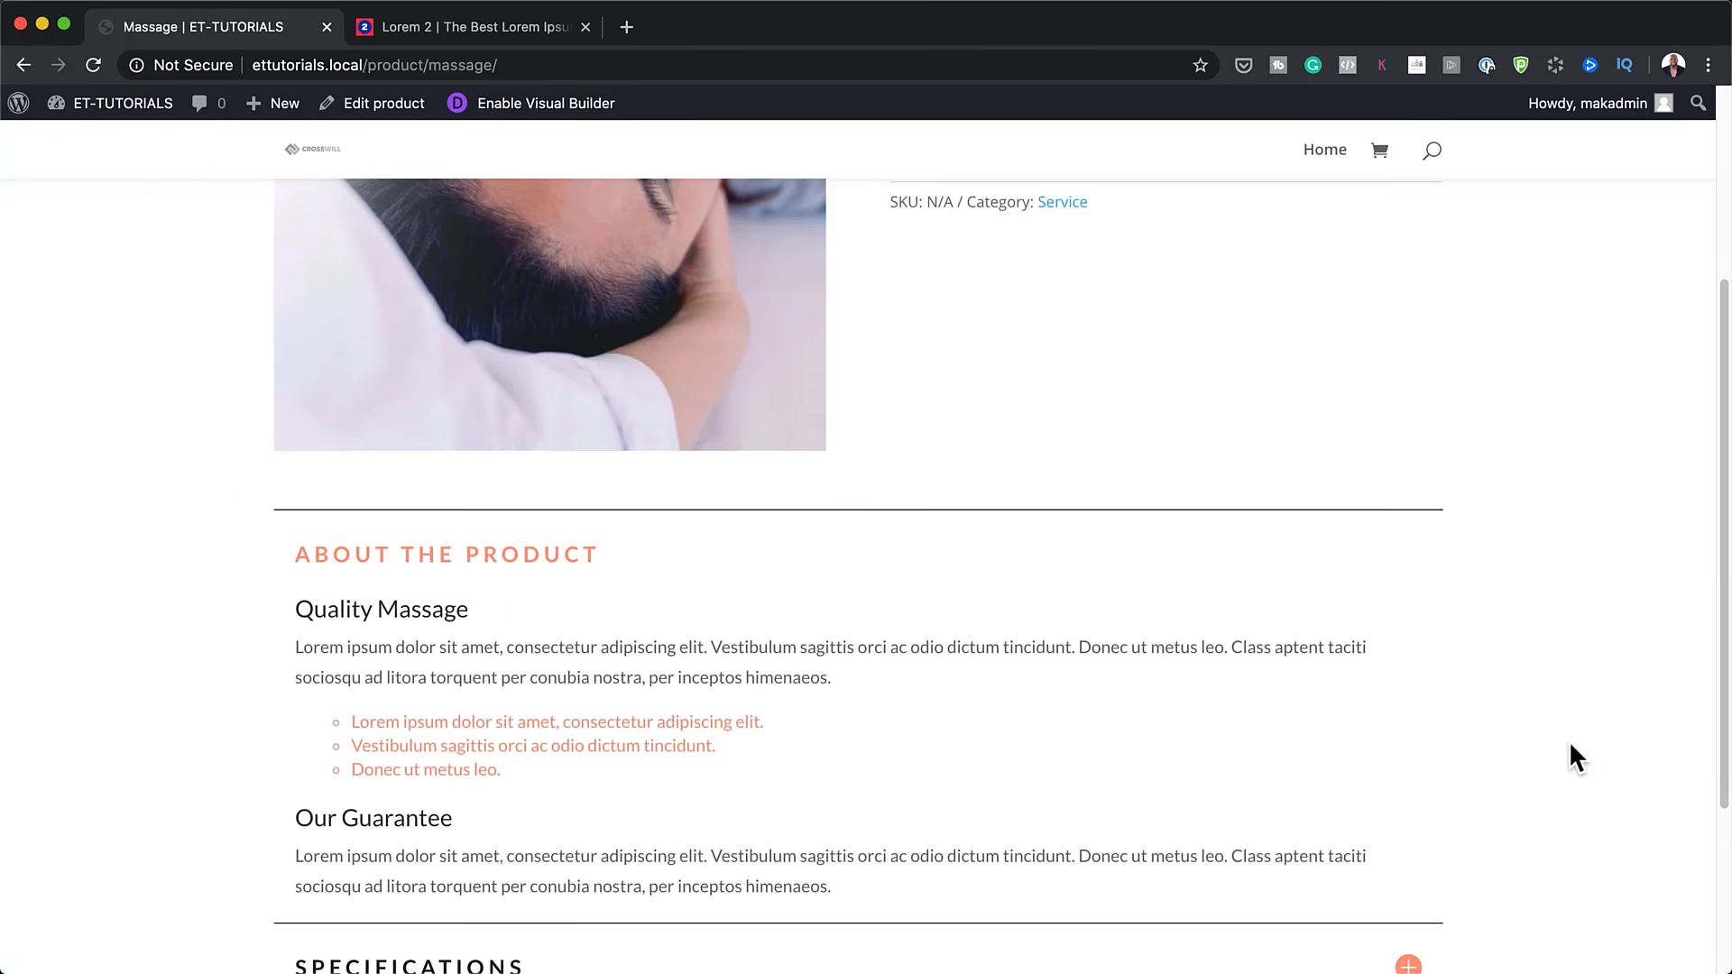
{"action": "scroll", "coordinate": [1569, 758], "scroll_direction": "down", "scroll_amount": 2}
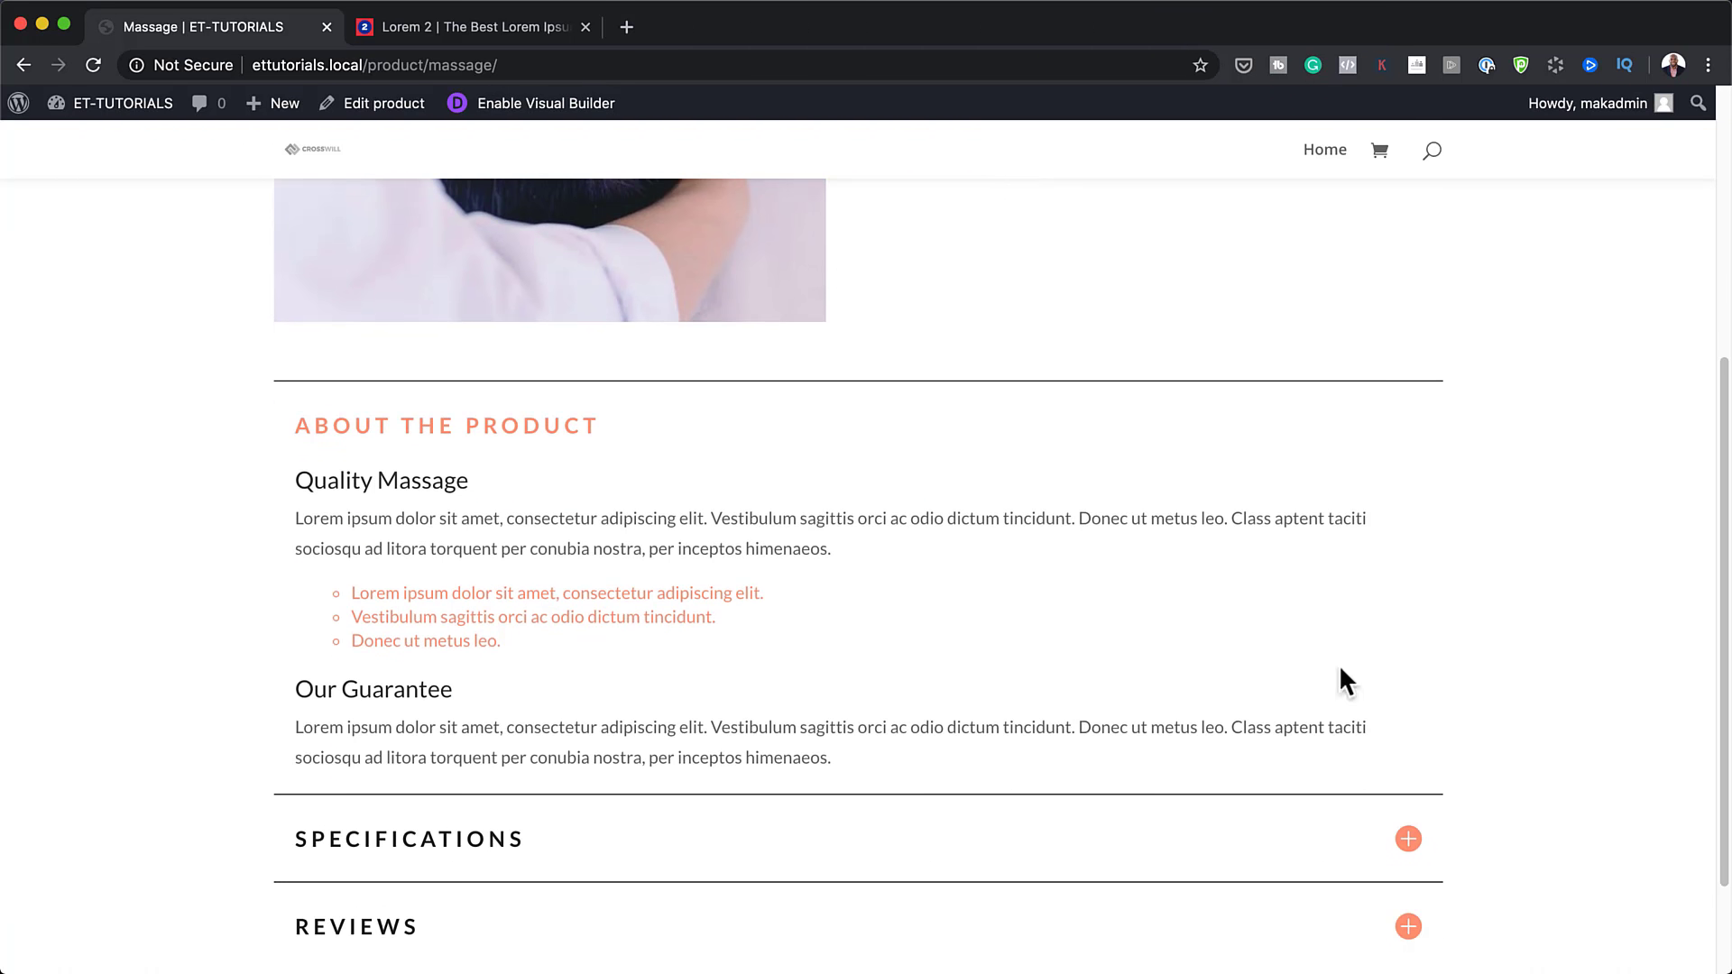
{"action": "scroll", "coordinate": [1371, 686], "scroll_direction": "down", "scroll_amount": 2}
{"action": "left_click", "coordinate": [1406, 700]}
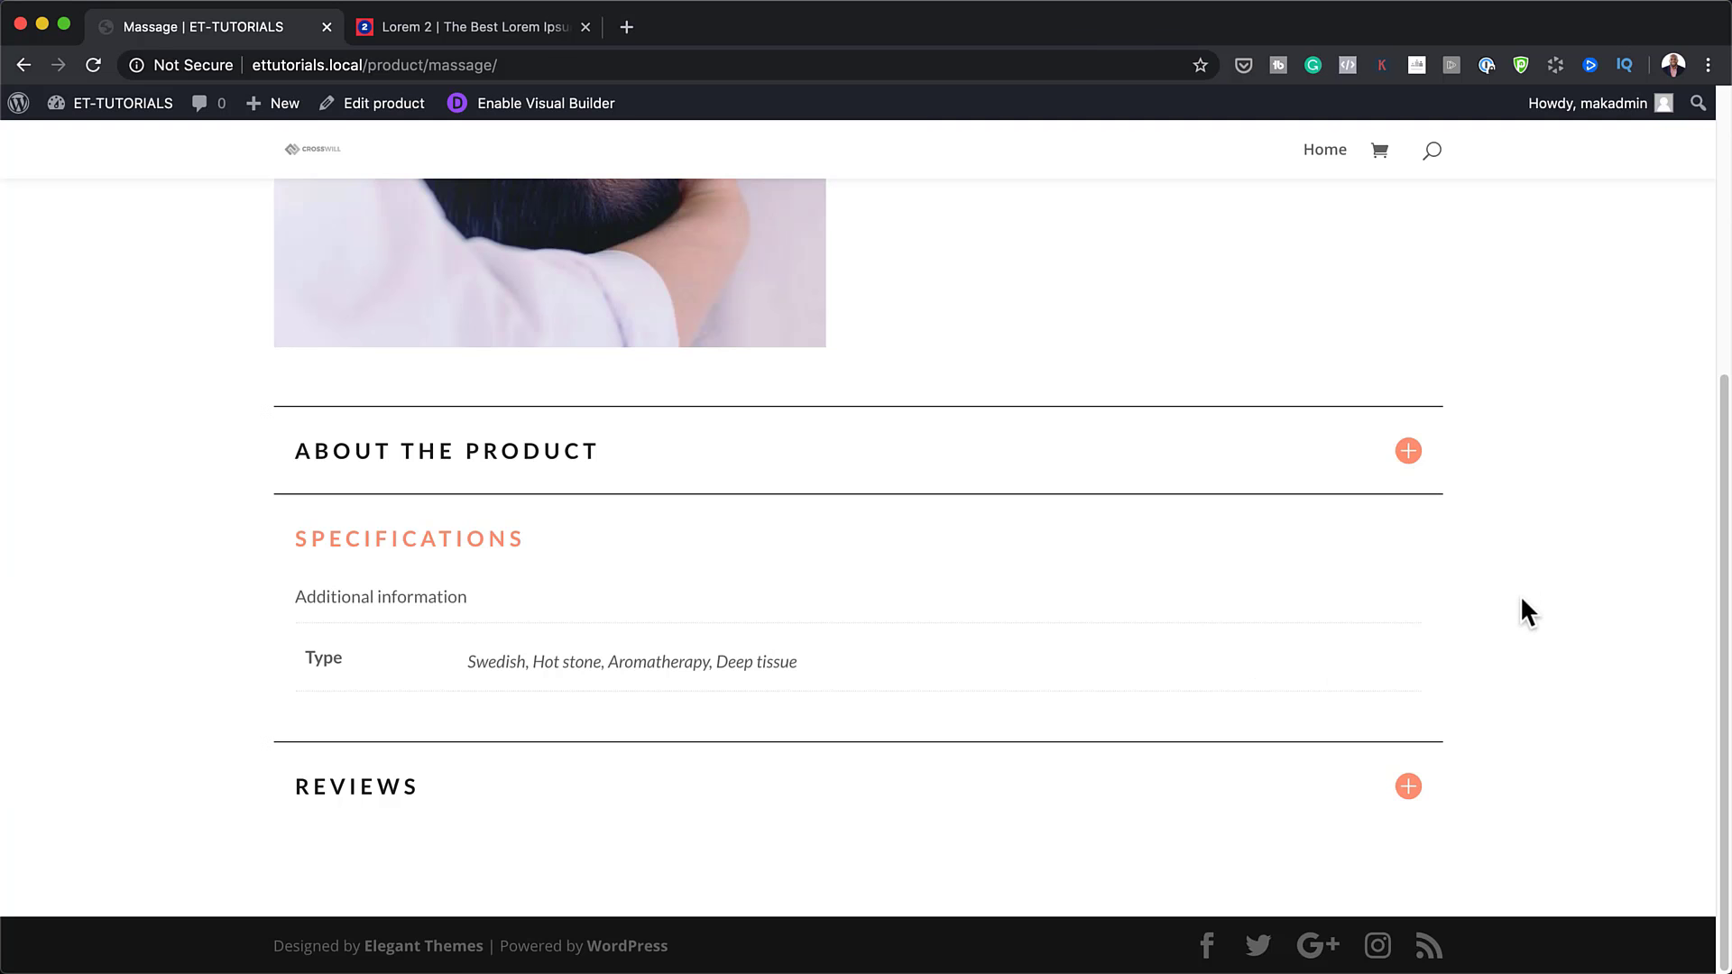
{"action": "scroll", "coordinate": [1522, 606], "scroll_direction": "up", "scroll_amount": 4}
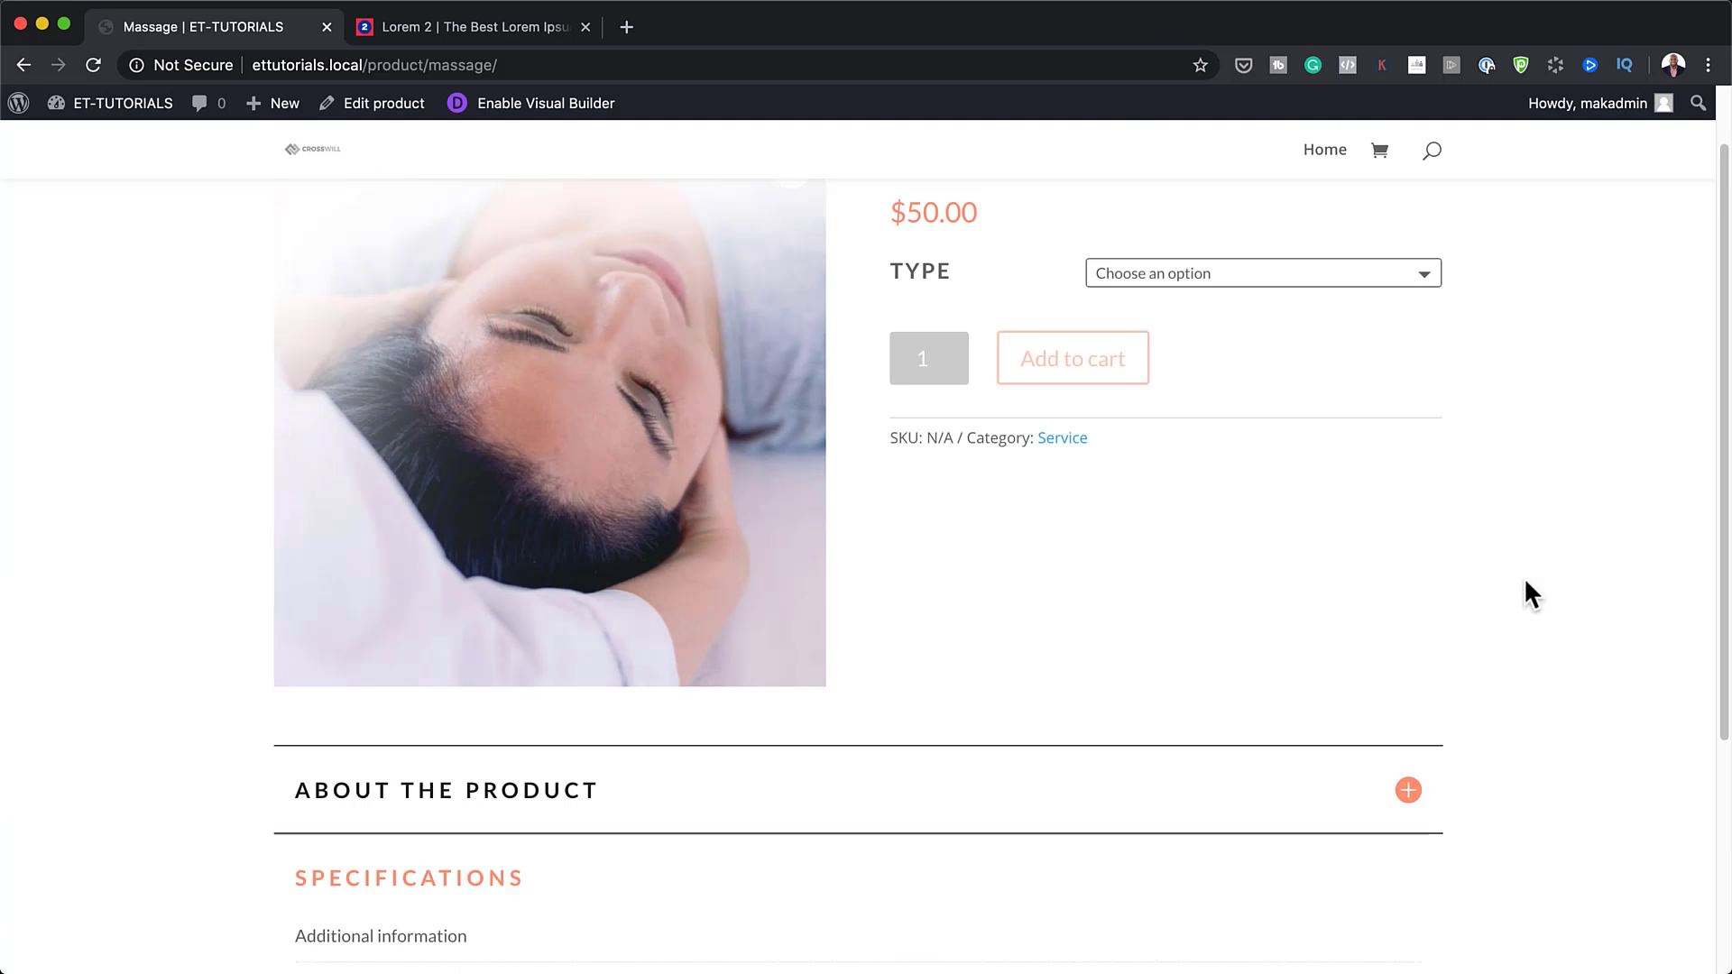
{"action": "scroll", "coordinate": [1525, 582], "scroll_direction": "down", "scroll_amount": 4}
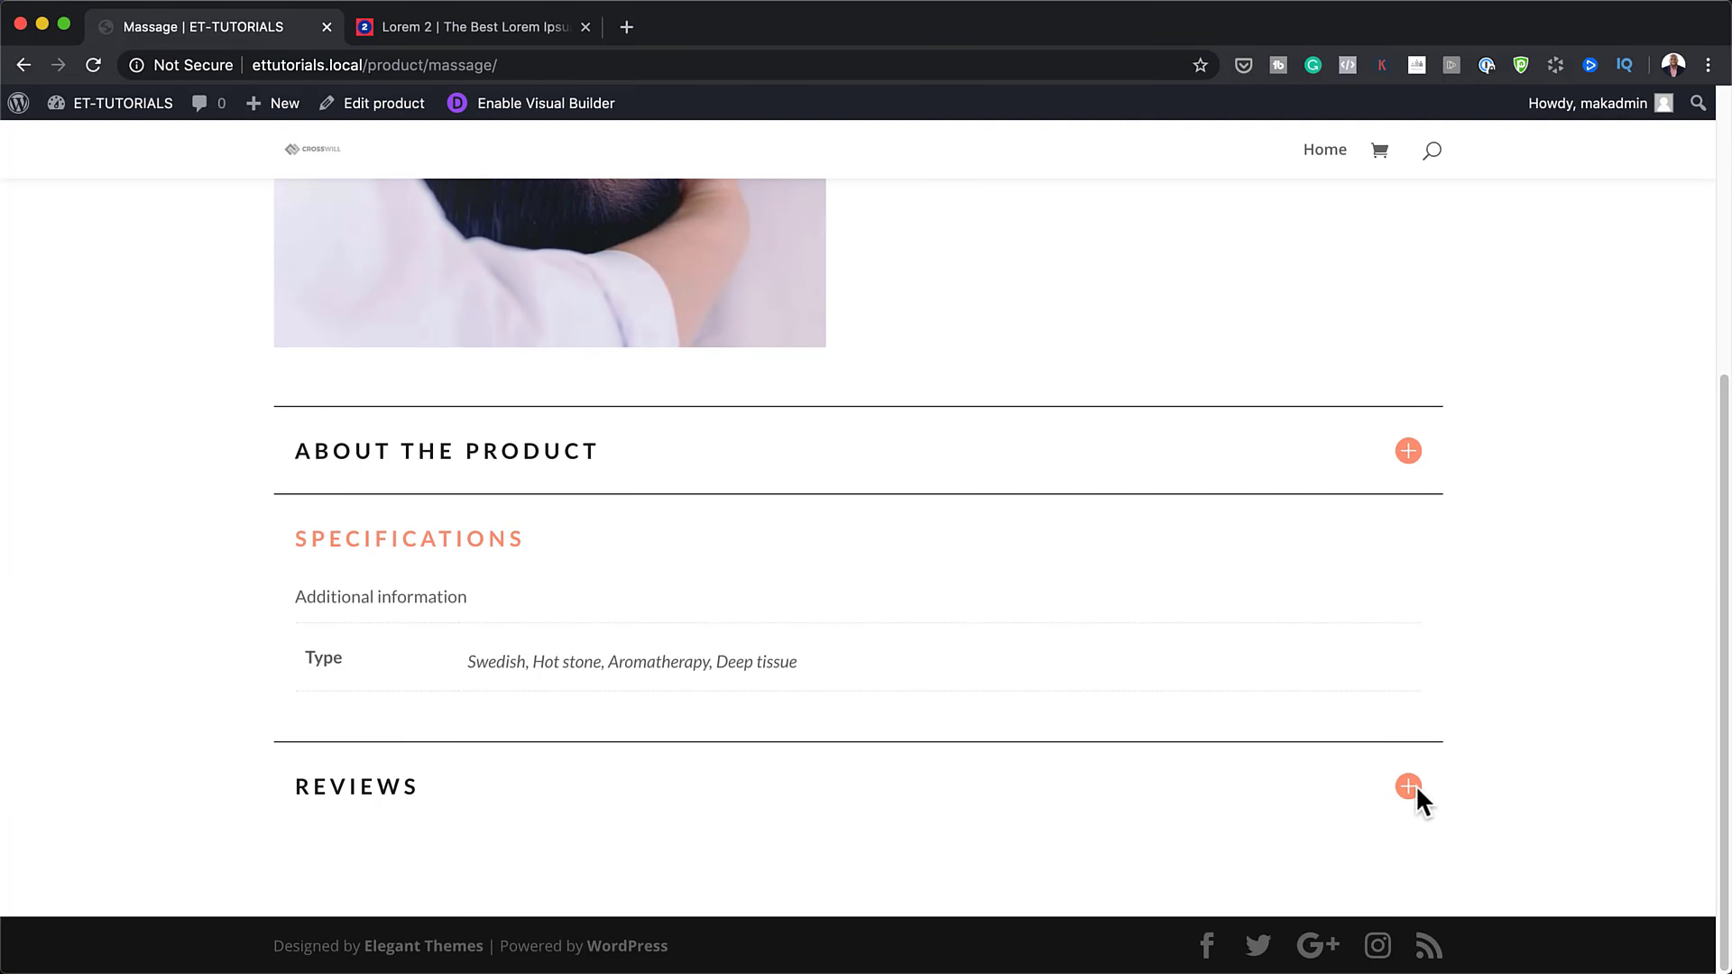
{"action": "left_click", "coordinate": [1408, 787]}
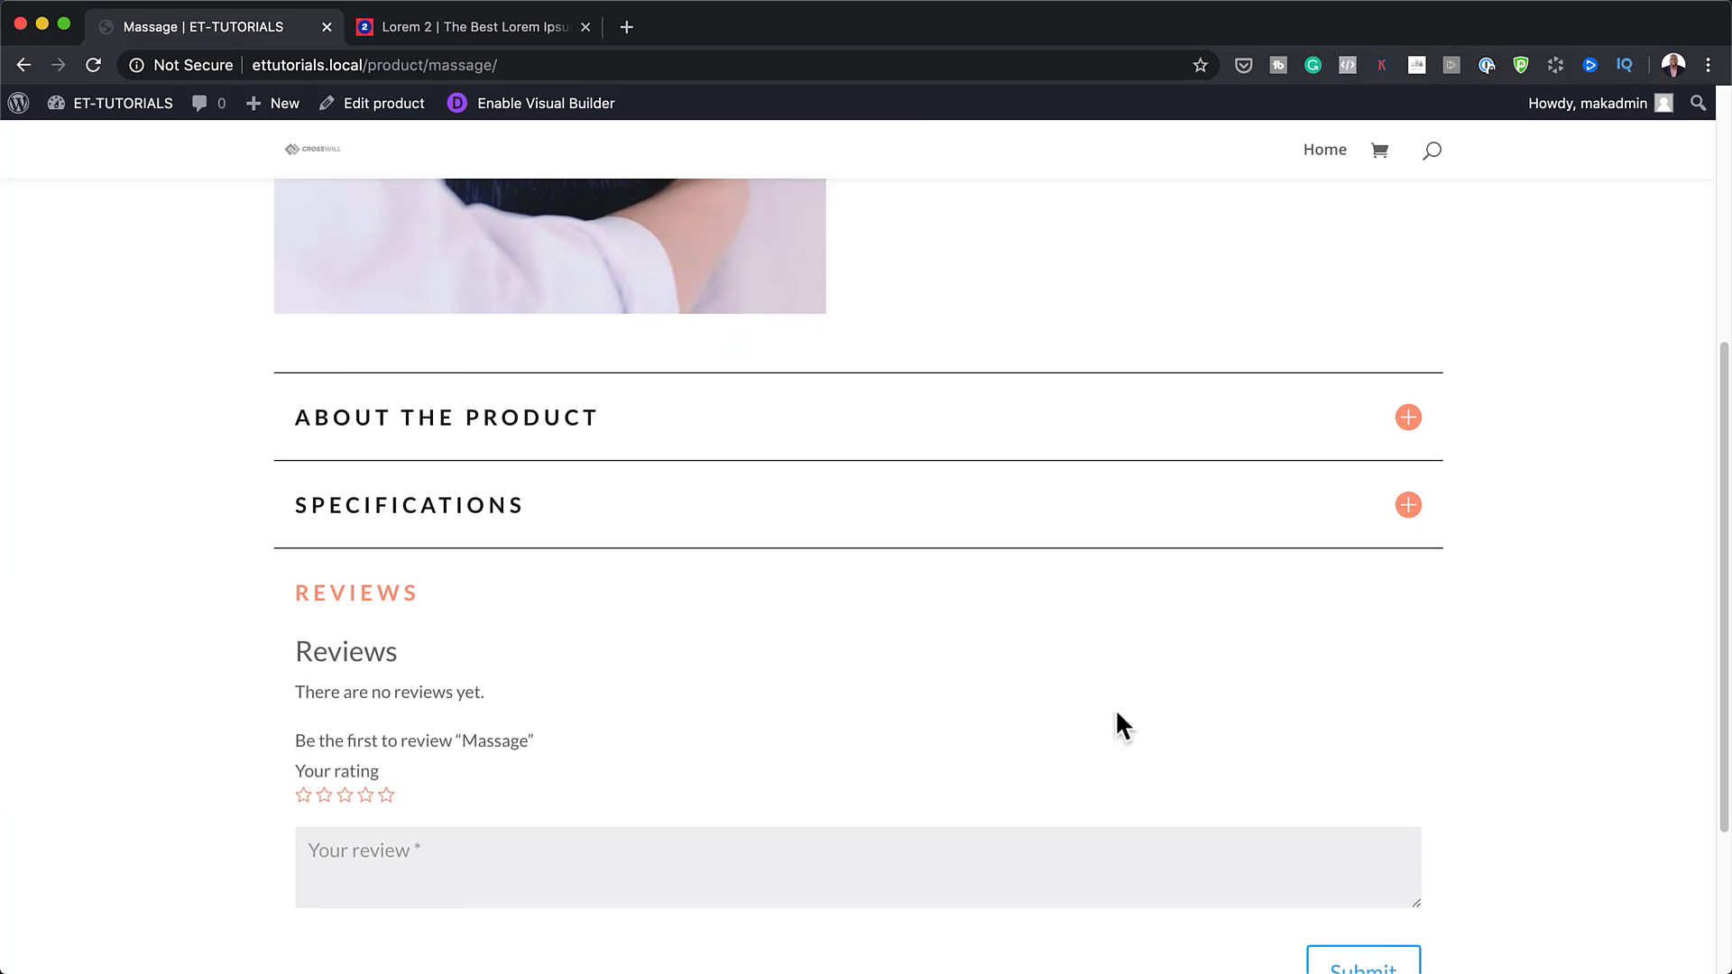
{"action": "scroll", "coordinate": [1531, 788], "scroll_direction": "up", "scroll_amount": 6}
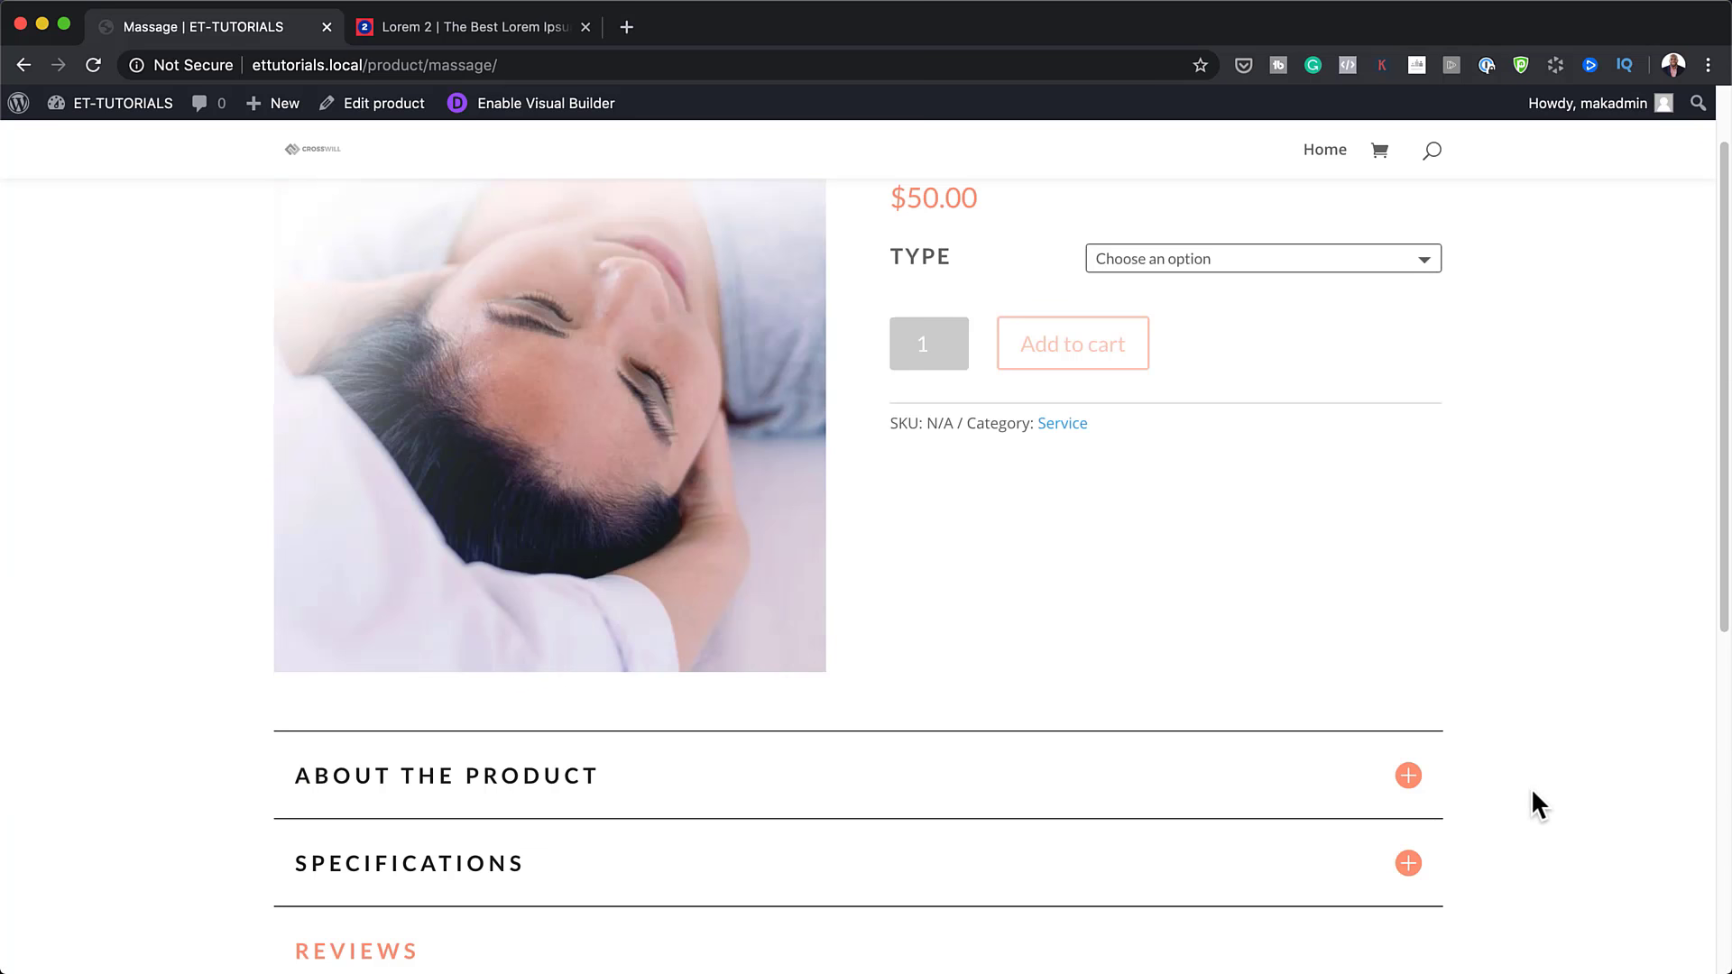